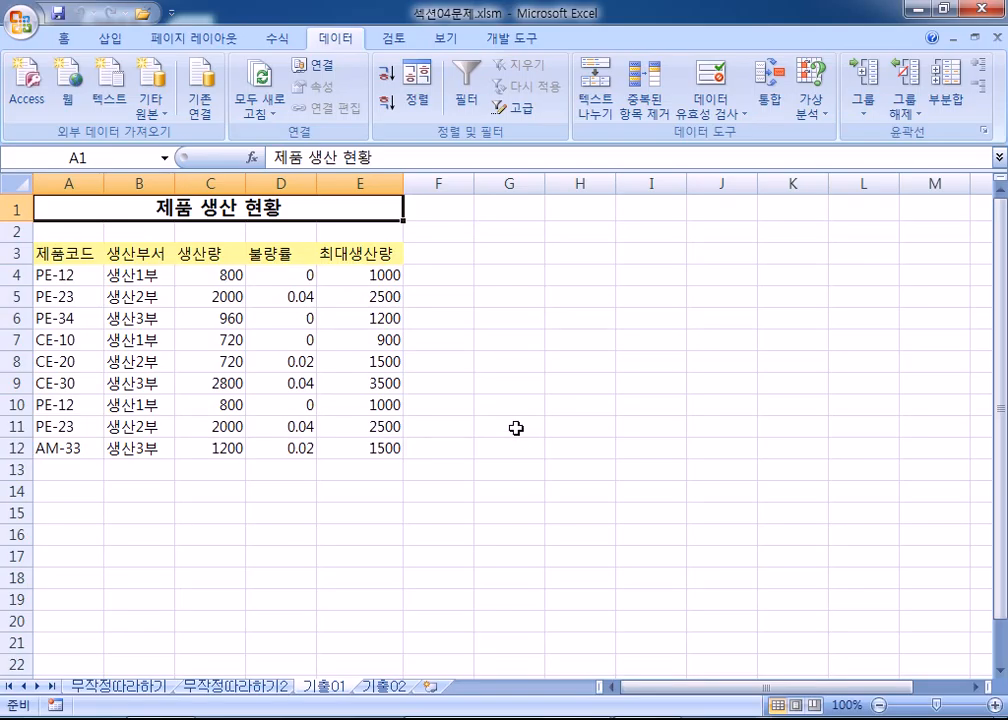
# Enter the criteria header 생산부서 in cell A14 below the product table.
pyautogui.scroll(-2, 150, 430)
pyautogui.click(58, 360)
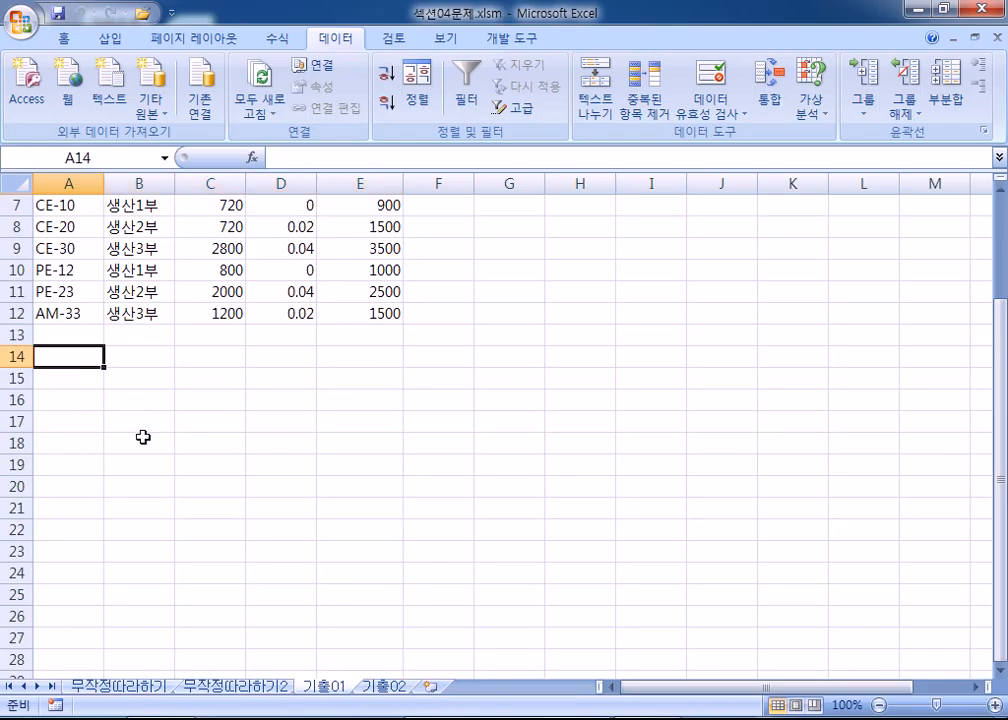
pyautogui.scroll(2, 130, 420)
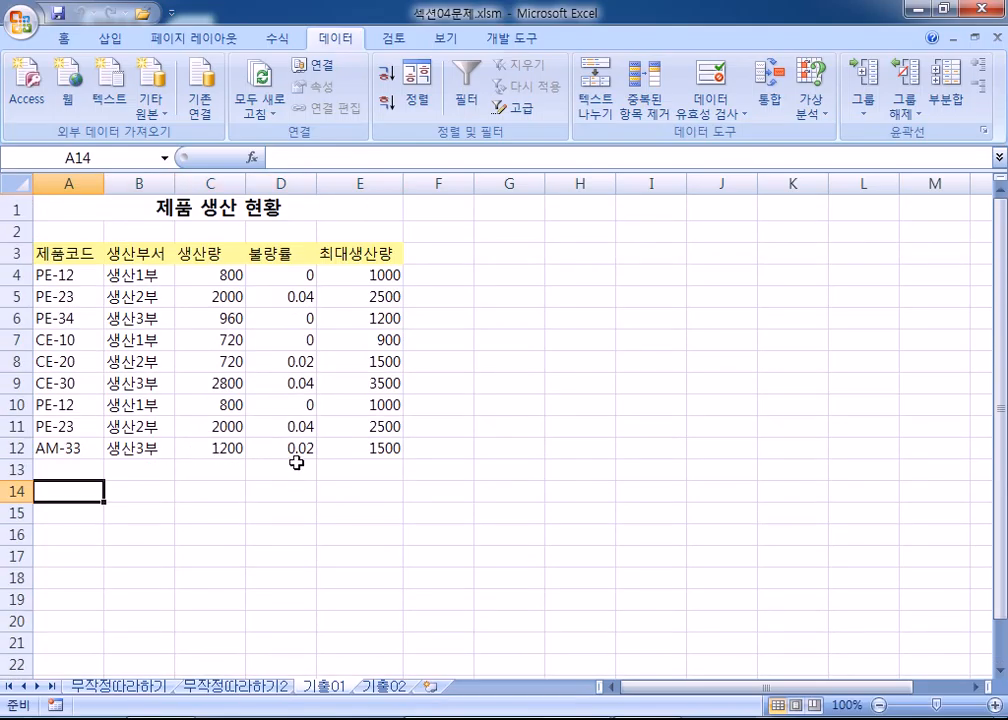
pyautogui.write('생바')
pyautogui.press('BackSpace')
pyautogui.press('BackSpace')
pyautogui.write('산부서')
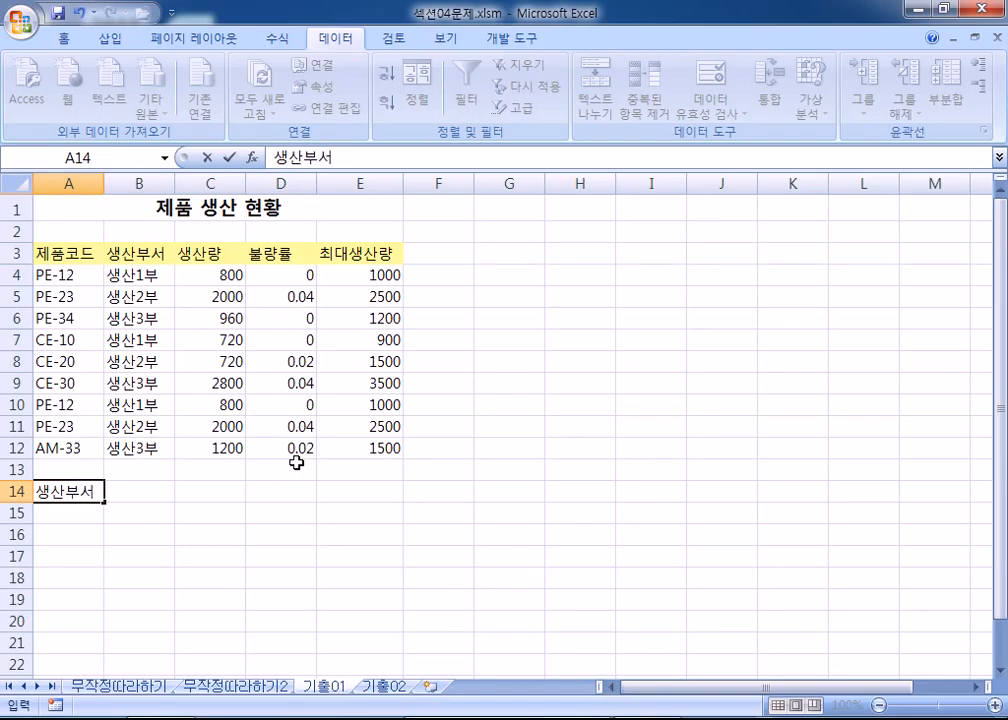
pyautogui.press('Return')
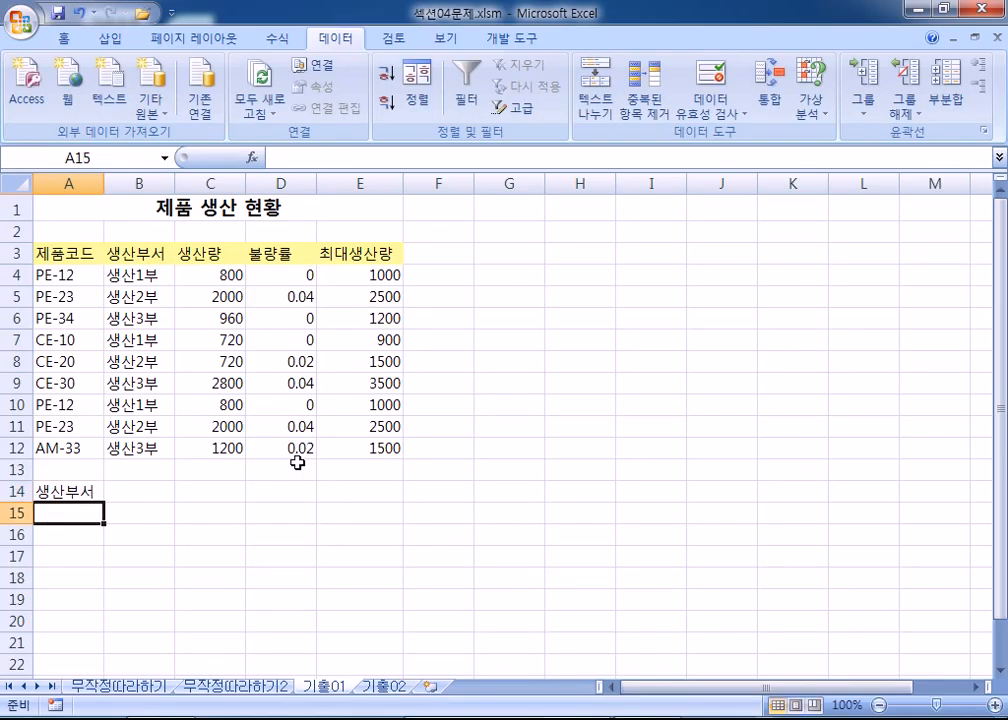
# Copy the 생산부서 header from cell B3 to cell A14.
pyautogui.scroll(-2, 169, 434)
pyautogui.scroll(2, 124, 385)
pyautogui.click(160, 256)
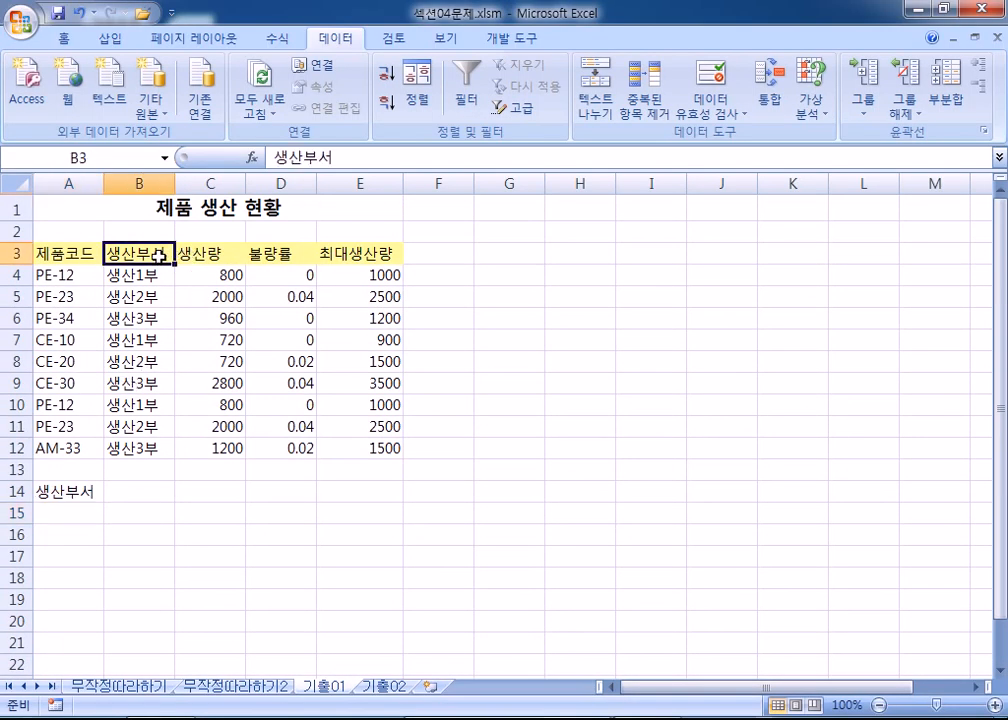
pyautogui.hotkey('ctrl', 'c')
pyautogui.click(85, 488)
pyautogui.hotkey('ctrl', 'v')
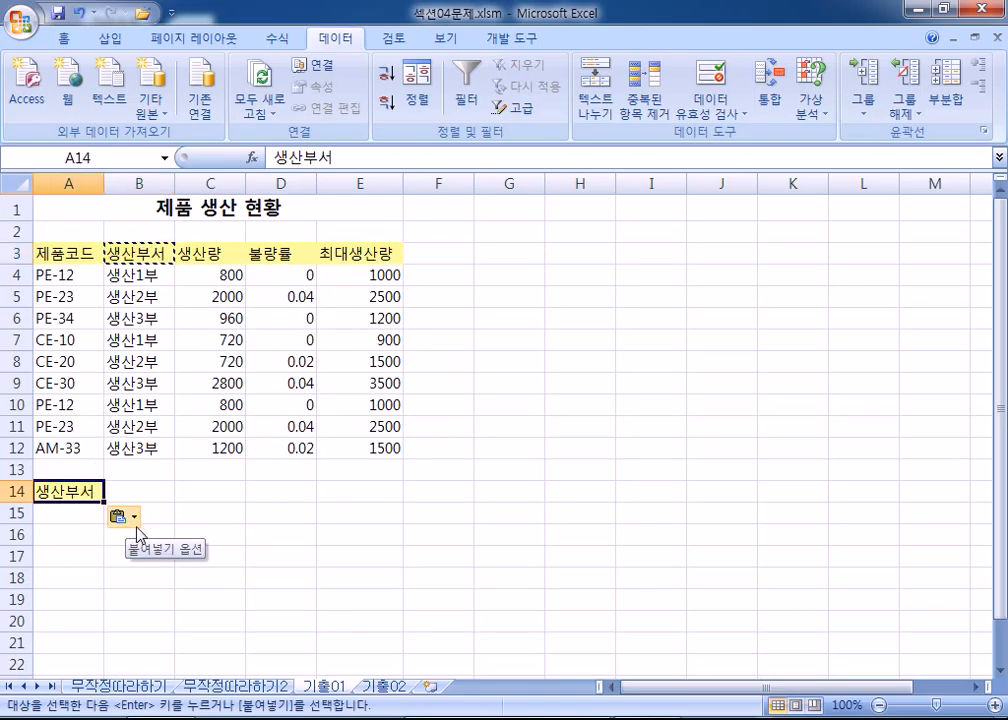
# Enter the condition 생산2부 in cell A15, under the 생산부서 criteria header.
pyautogui.scroll(-2, 136, 515)
pyautogui.click(73, 382)
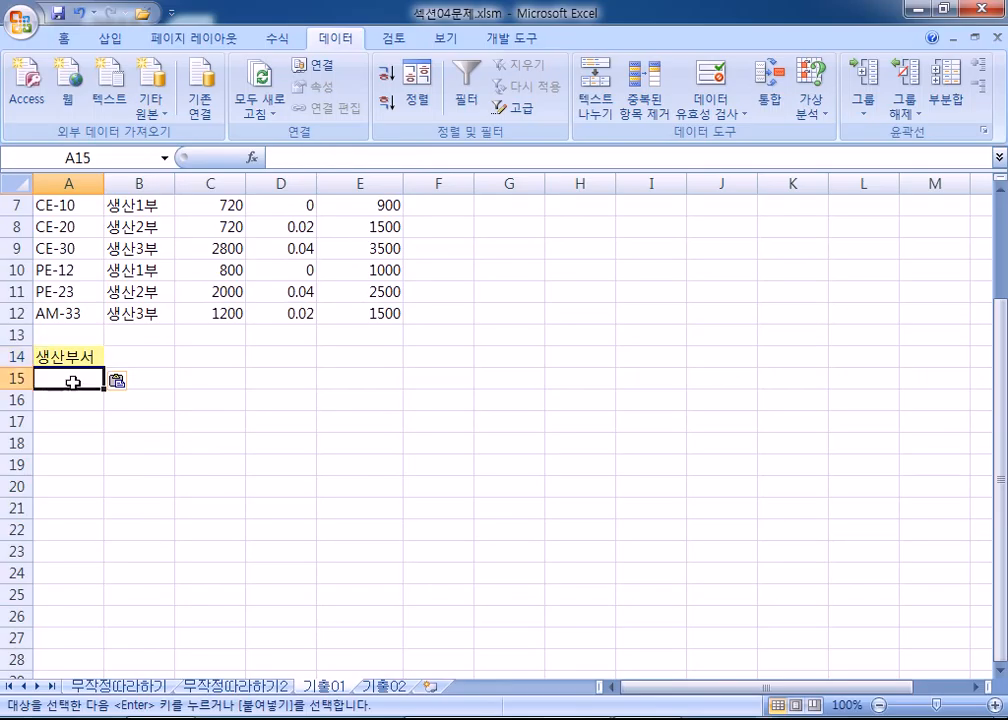
pyautogui.scroll(4, 73, 382)
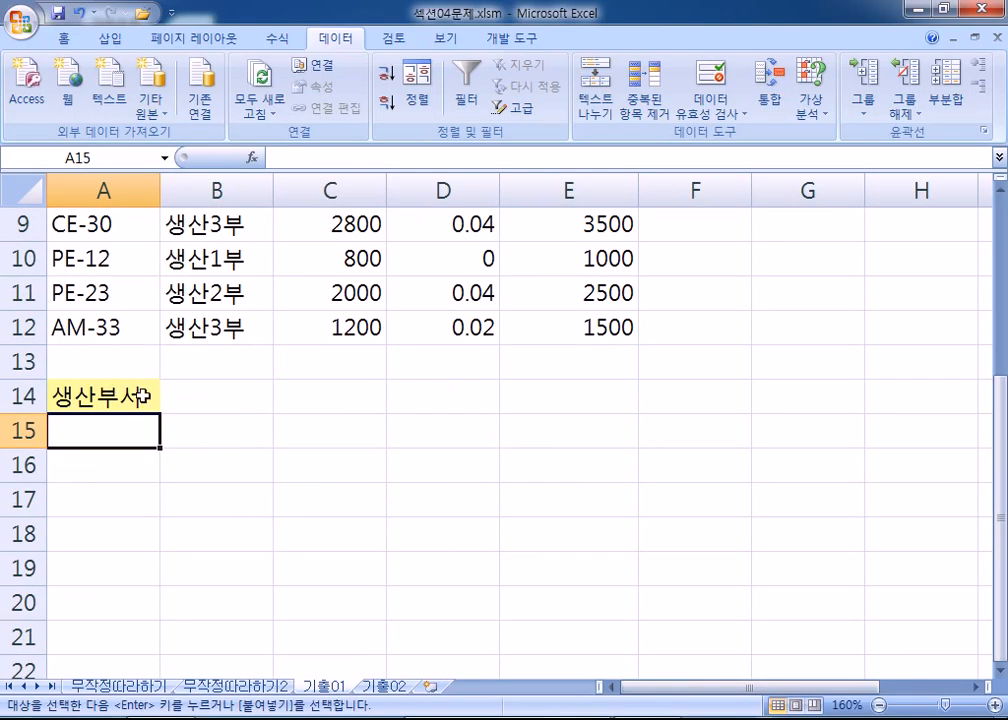
pyautogui.write('생산2부')
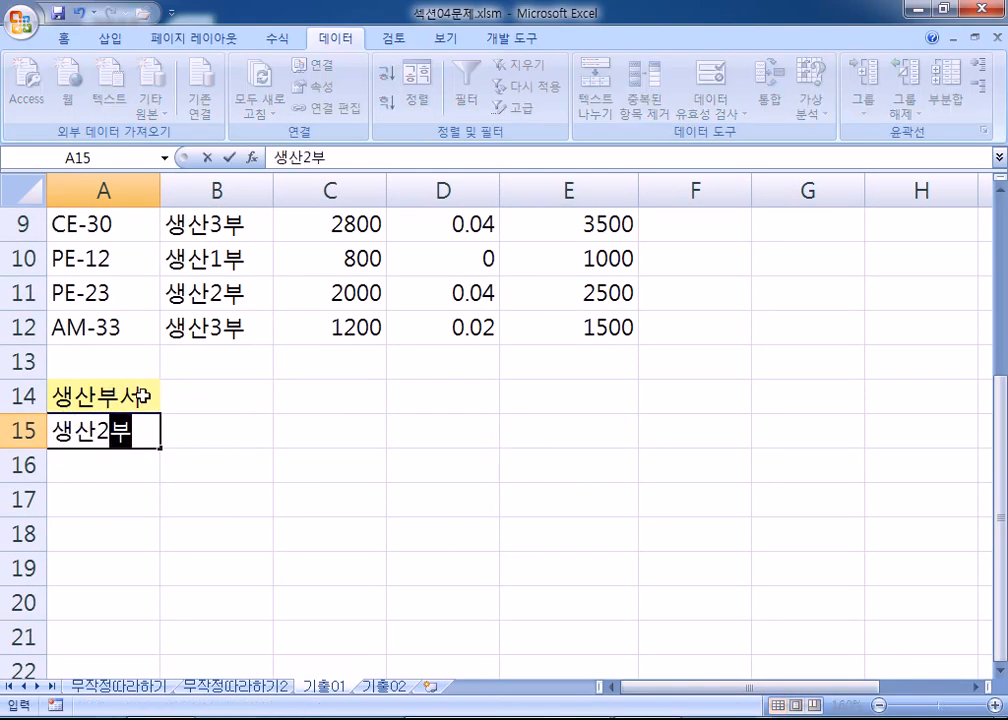
pyautogui.press('Return')
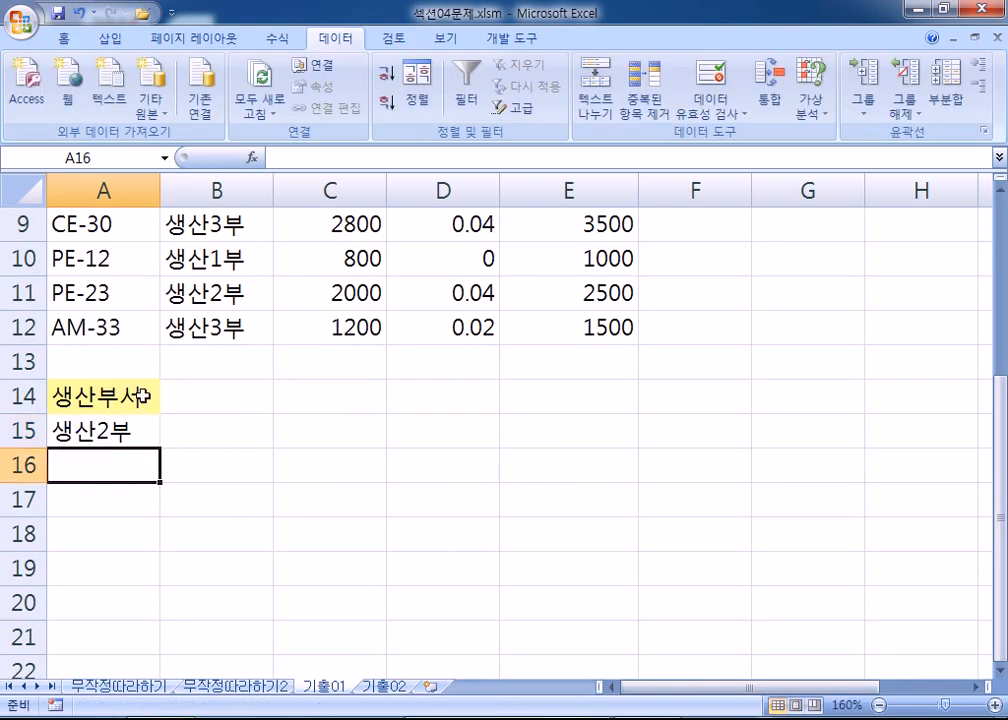
# Copy the 생산량 header from cell C3 to cell B14, beside the 생산부서 criteria header.
pyautogui.click(222, 390)
pyautogui.scroll(3, 265, 382)
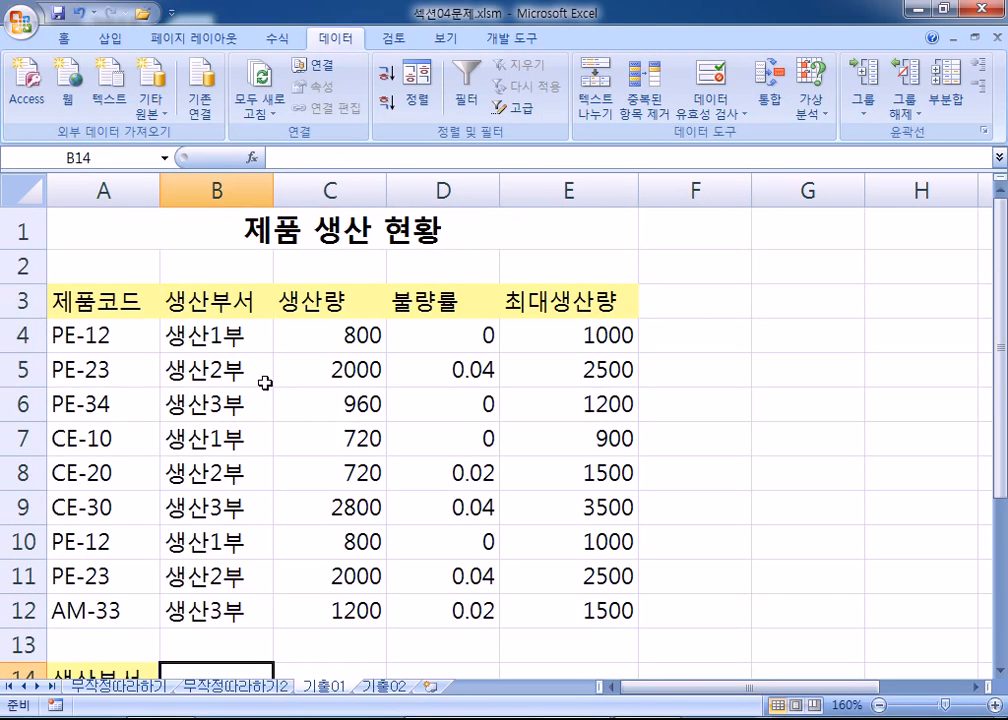
pyautogui.click(310, 299)
pyautogui.hotkey('ctrl', 'c')
pyautogui.scroll(-3, 305, 469)
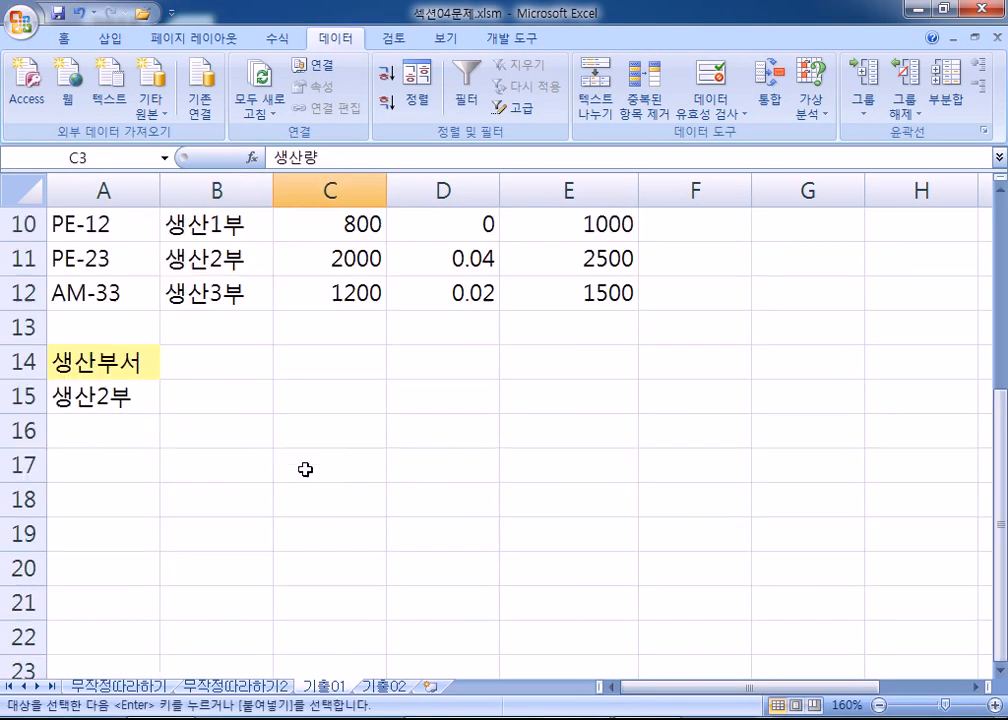
pyautogui.click(220, 365)
pyautogui.hotkey('ctrl', 'v')
# Enter the condition >=900 in cell B15 and move it down to cell B16.
pyautogui.click(201, 401)
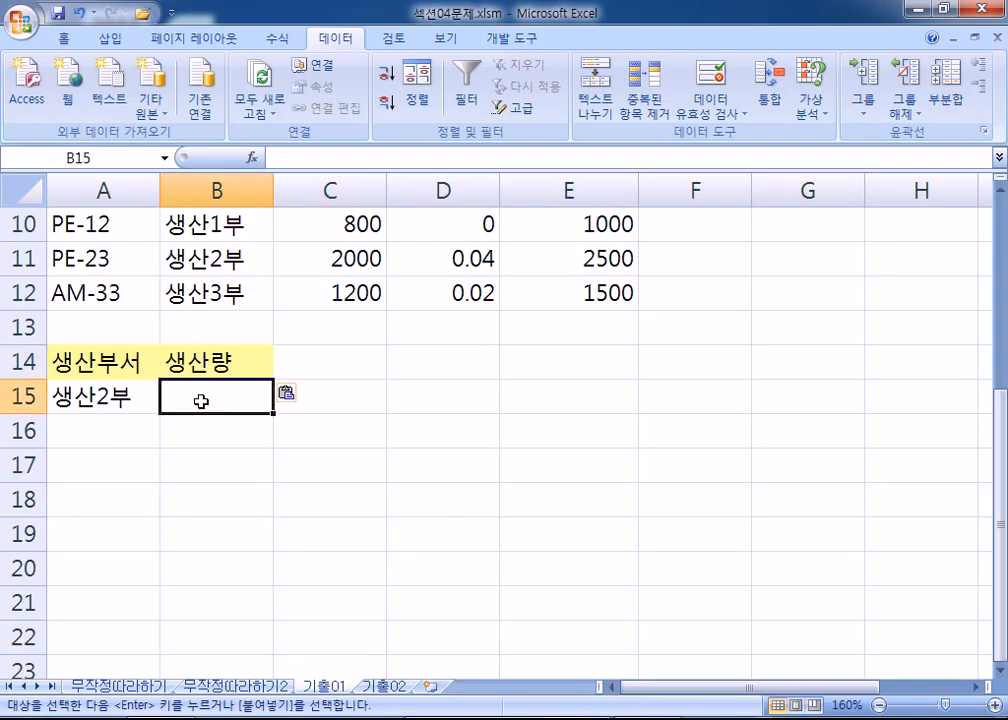
pyautogui.write('>=900')
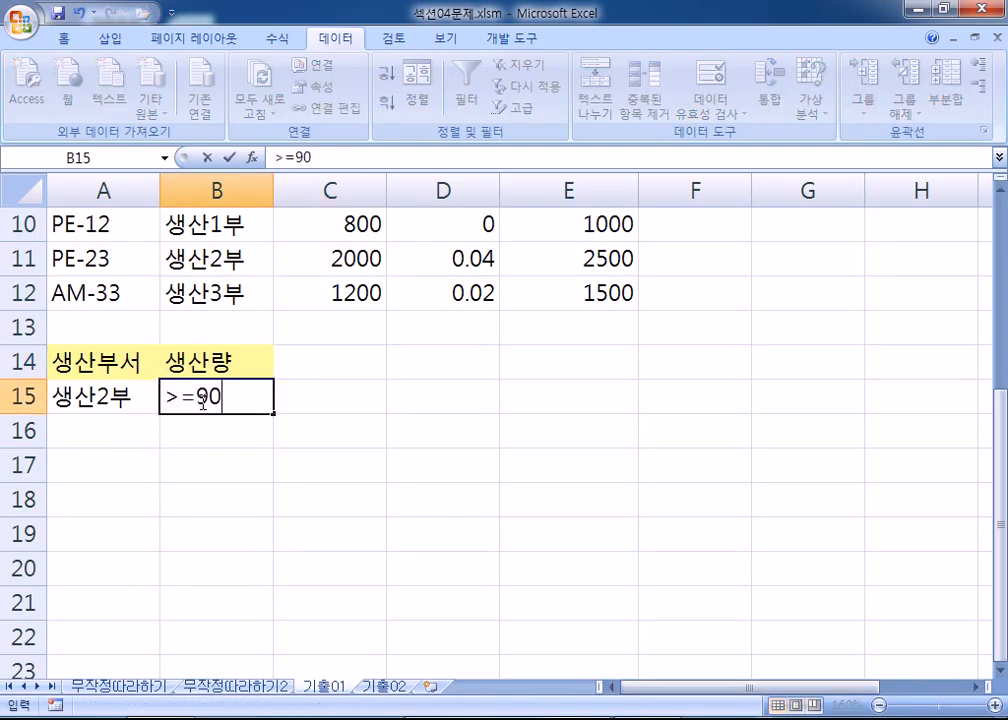
pyautogui.press('Return')
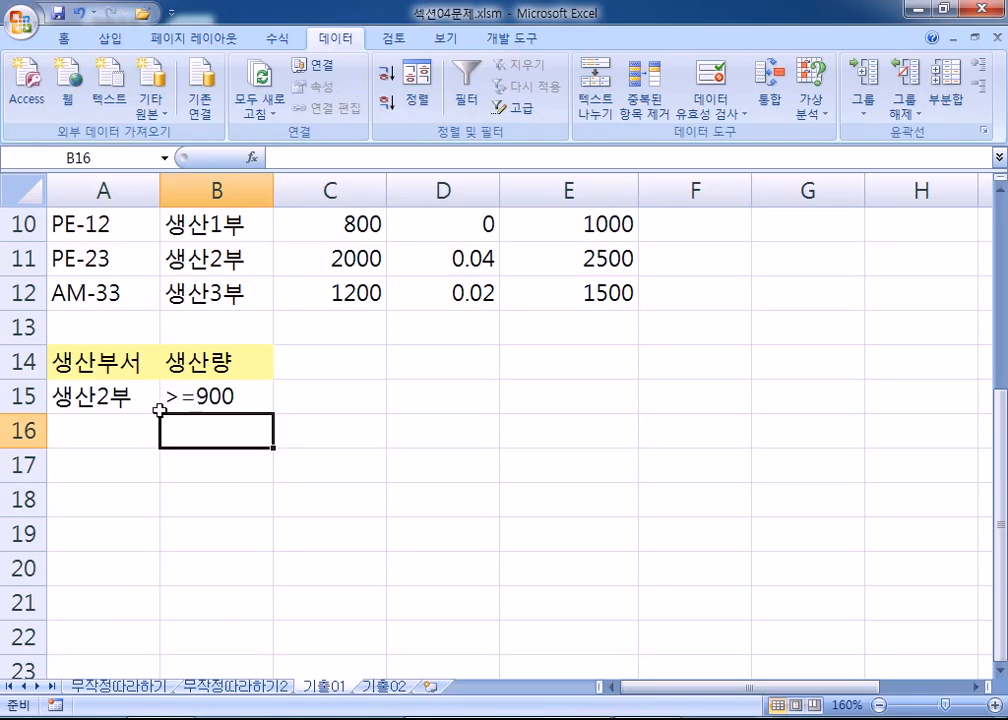
pyautogui.click(135, 399)
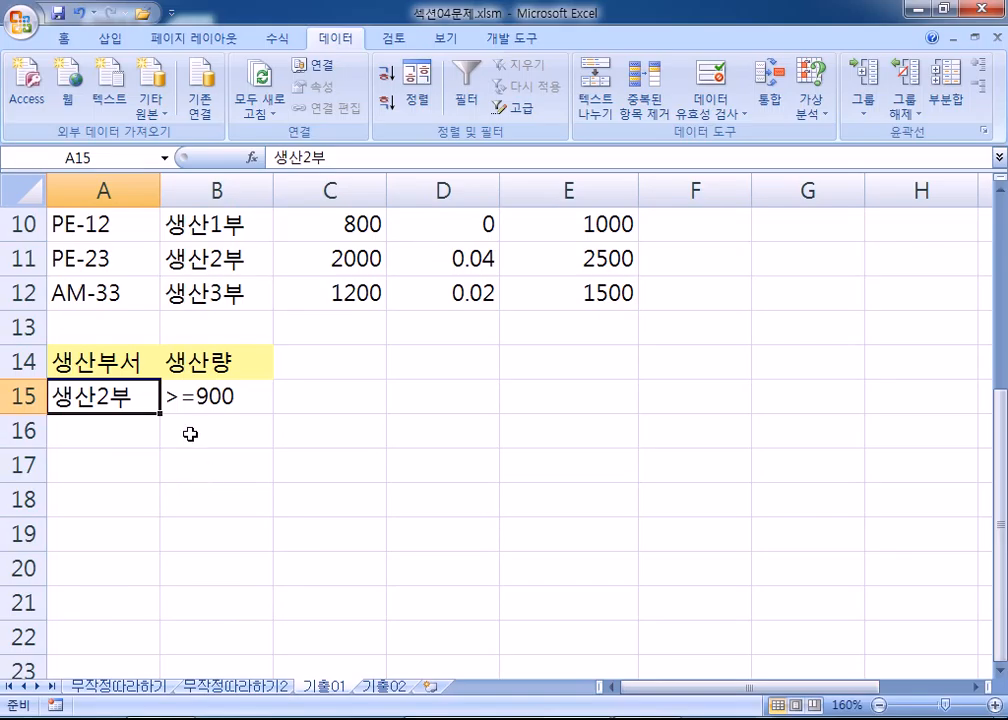
pyautogui.click(180, 396)
pyautogui.moveTo(186, 411); pyautogui.dragTo(192, 432)
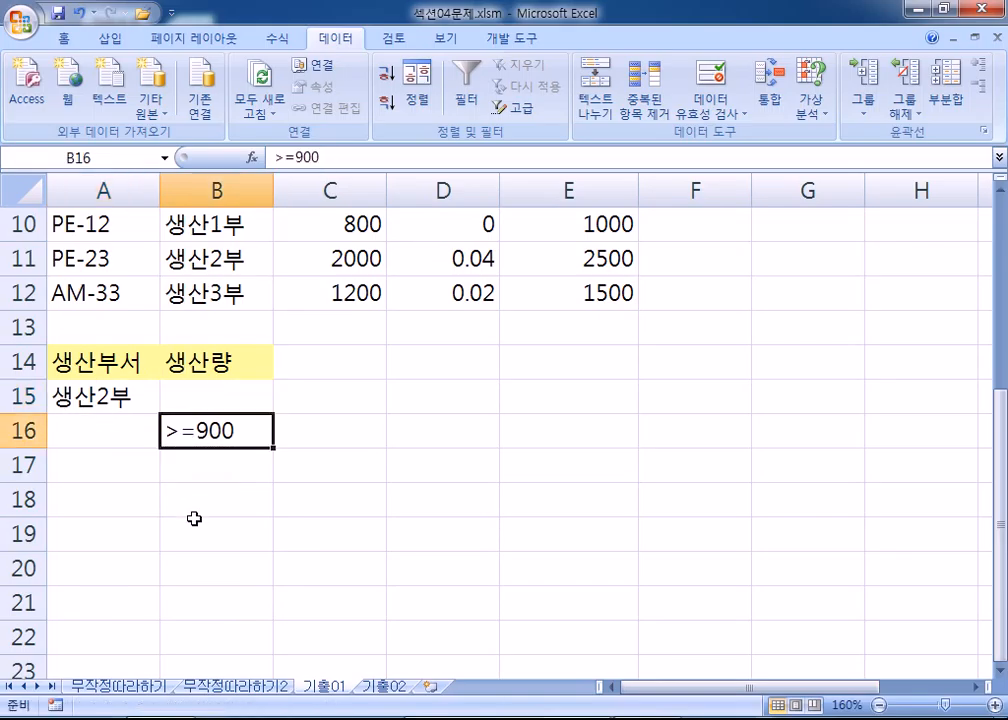
pyautogui.click(120, 362)
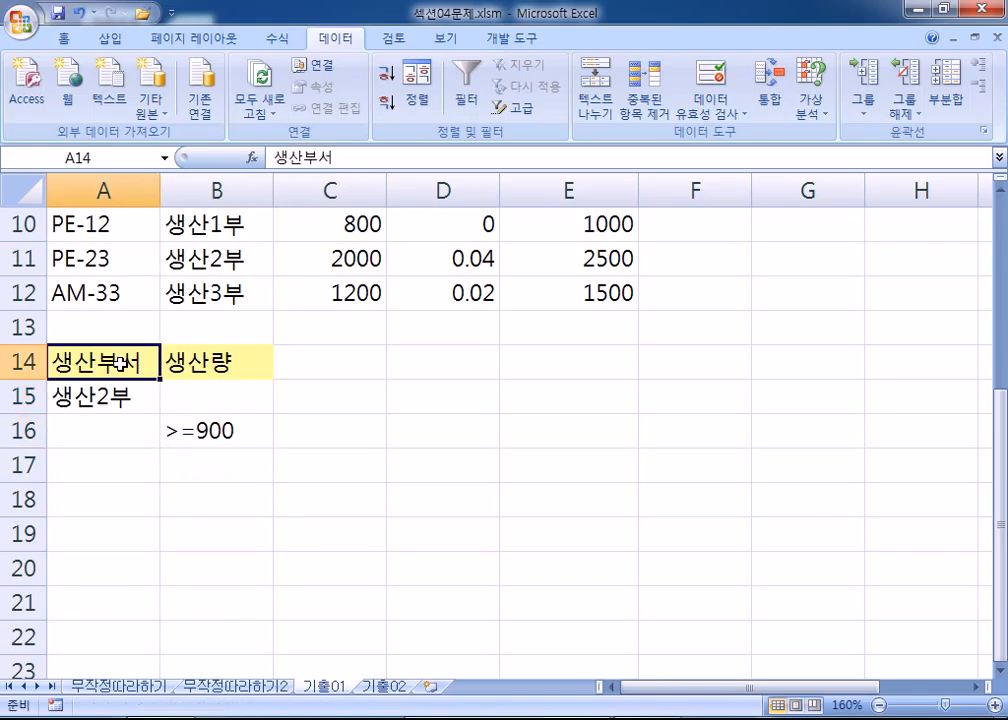
pyautogui.moveTo(120, 362); pyautogui.dragTo(117, 395)
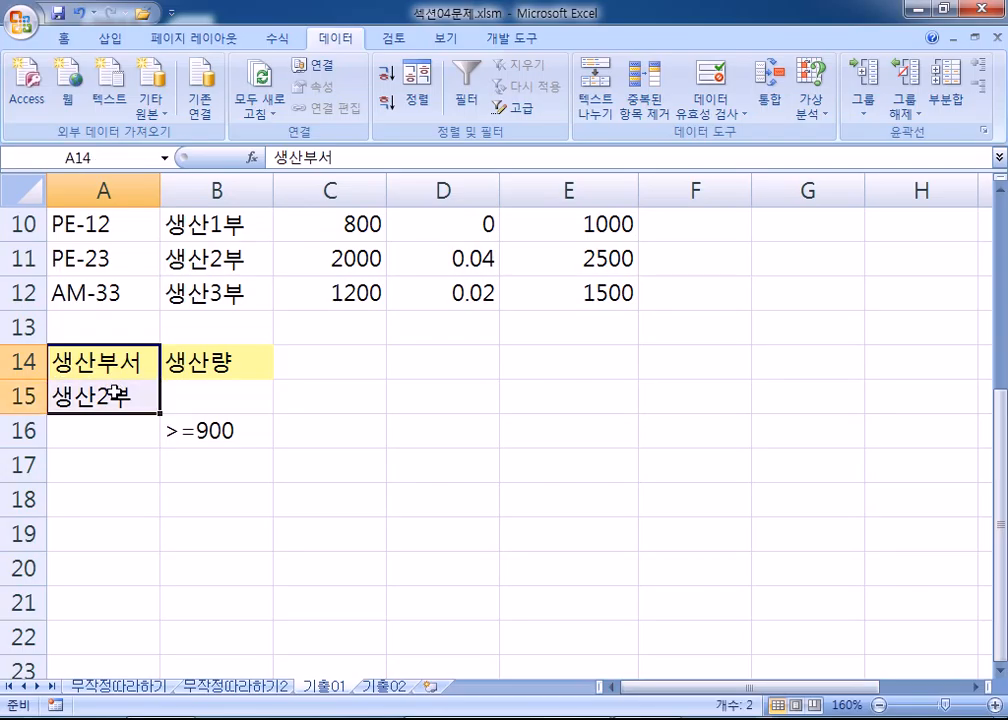
pyautogui.click(181, 368)
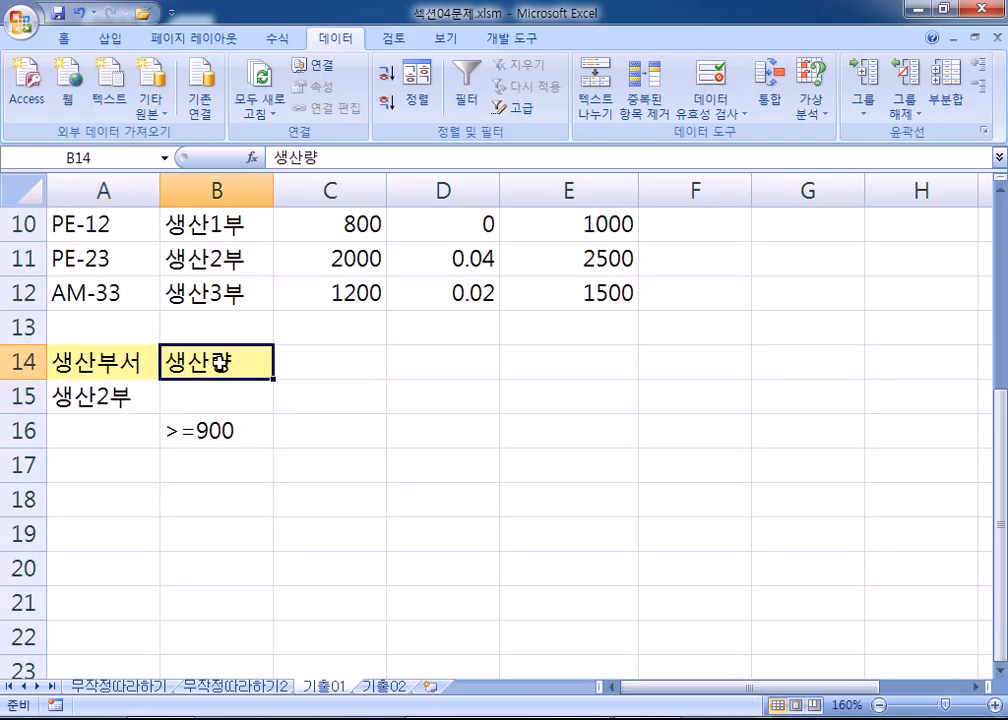
pyautogui.click(208, 428)
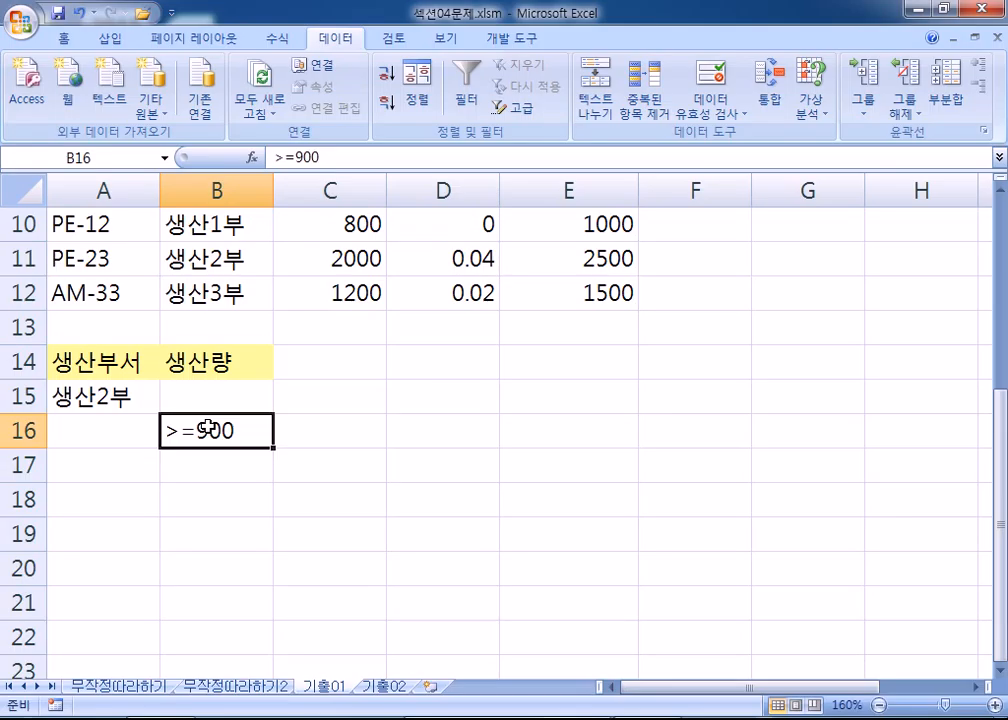
# Enter the condition <=1500 in cell C16, beside the >=900 condition.
pyautogui.click(278, 434)
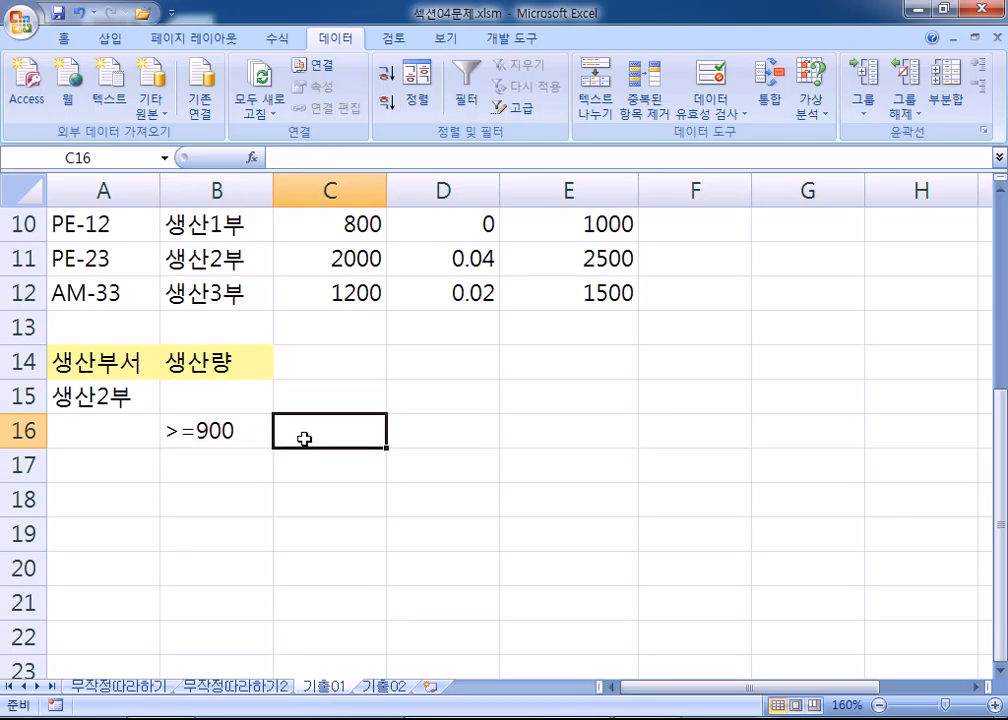
pyautogui.write('<=1500')
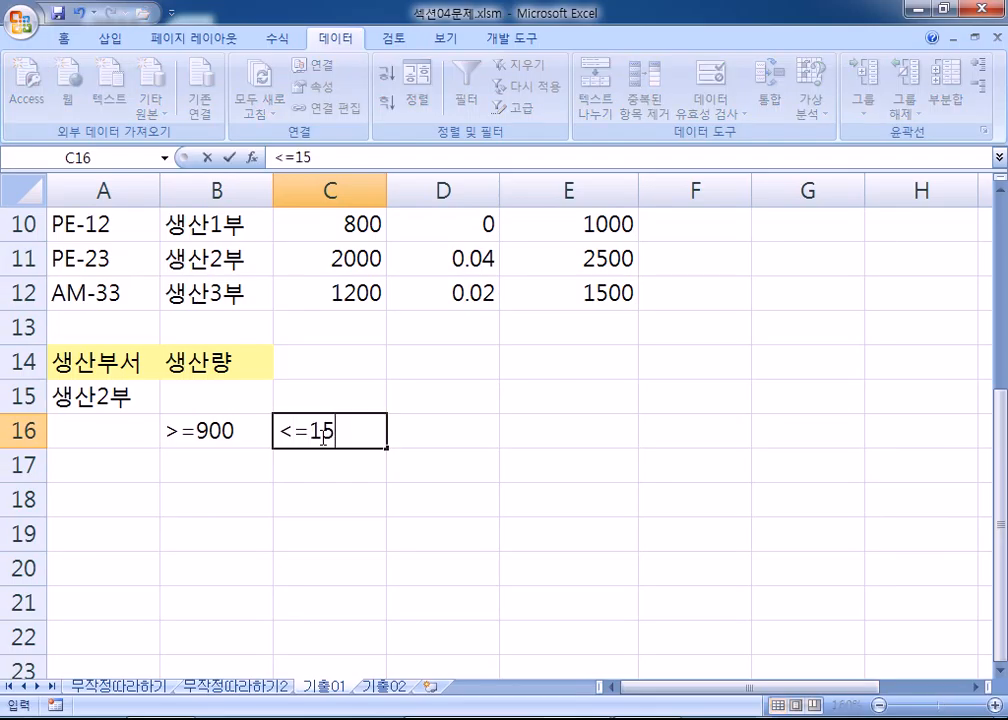
pyautogui.press('Return')
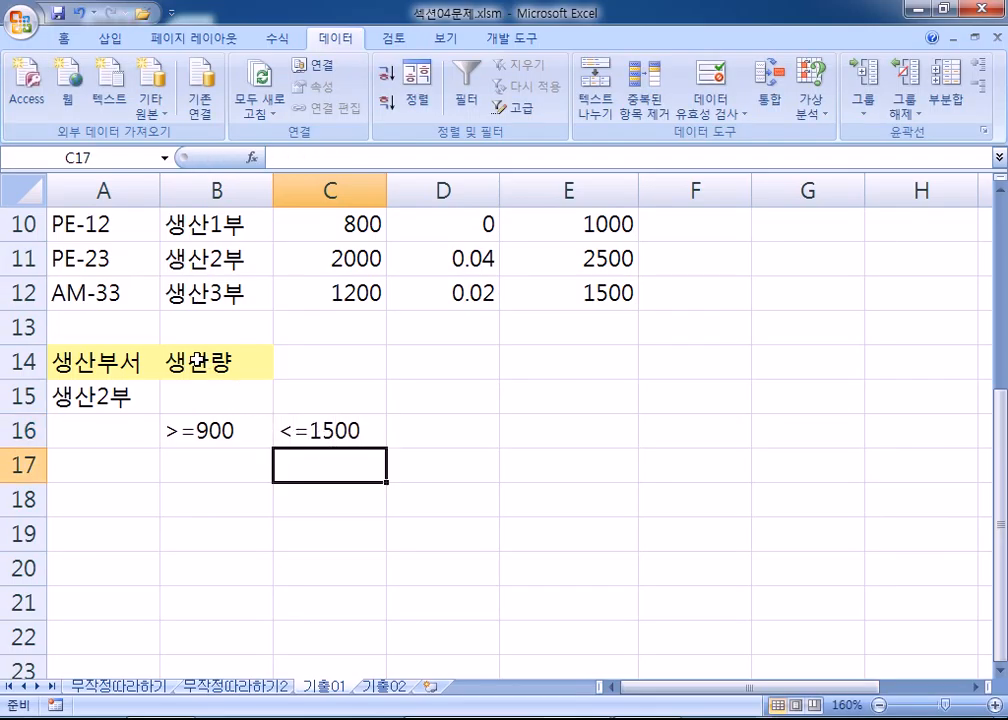
# Copy the 생산량 criteria header from cell B14 to cell C14.
pyautogui.click(255, 360)
pyautogui.hotkey('ctrl', 'c')
pyautogui.click(306, 358)
pyautogui.hotkey('ctrl', 'v')
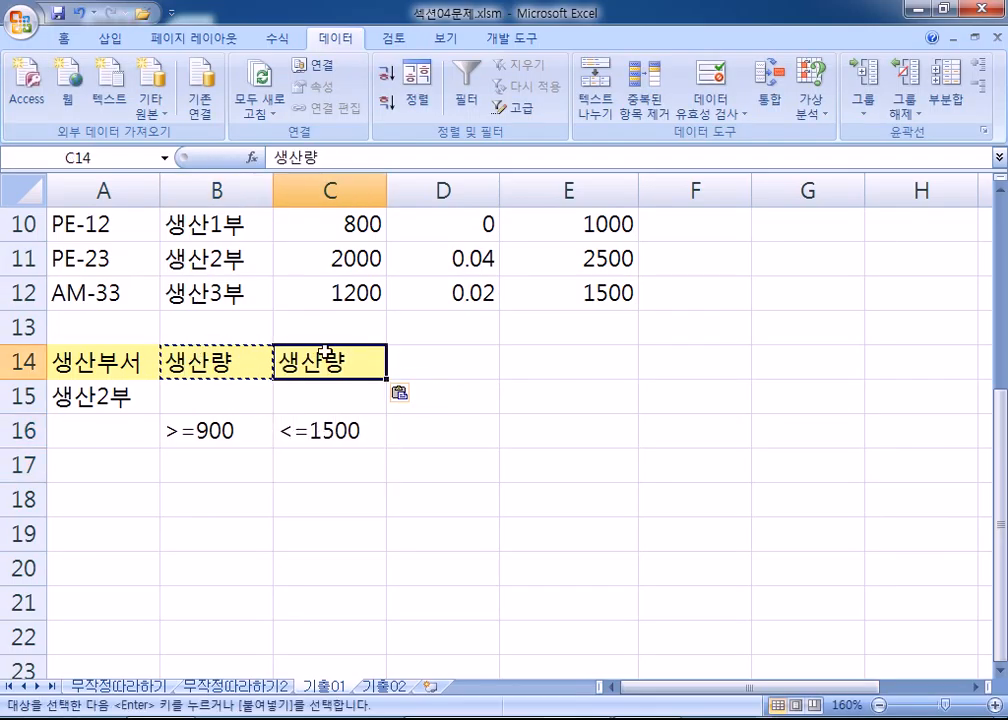
pyautogui.press('Escape')
pyautogui.moveTo(200, 362); pyautogui.dragTo(305, 430)
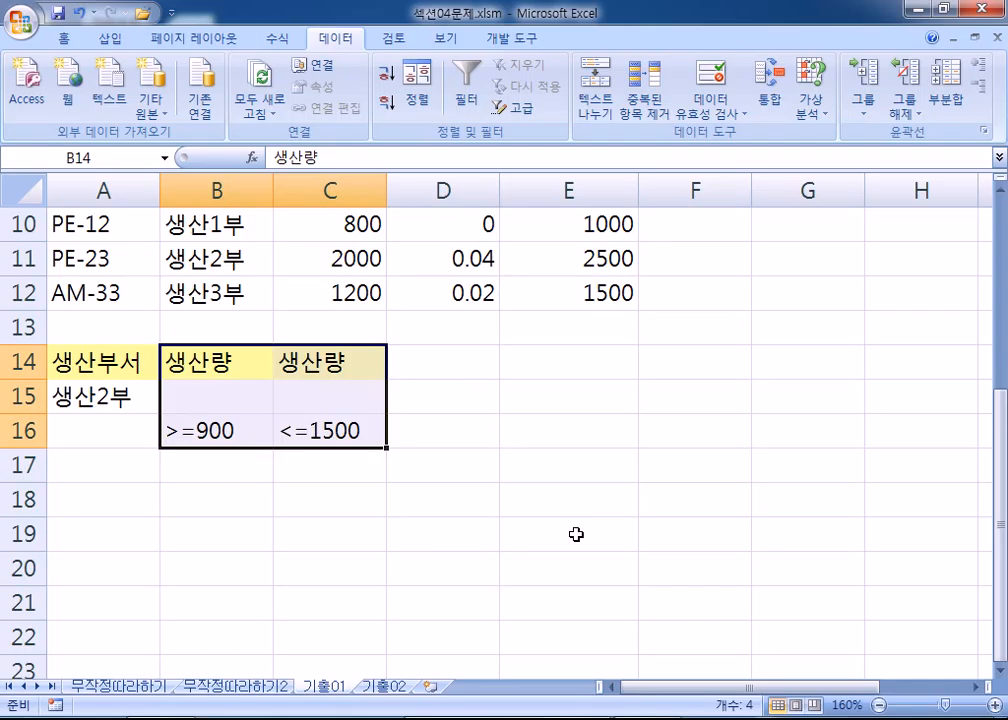
pyautogui.click(125, 397)
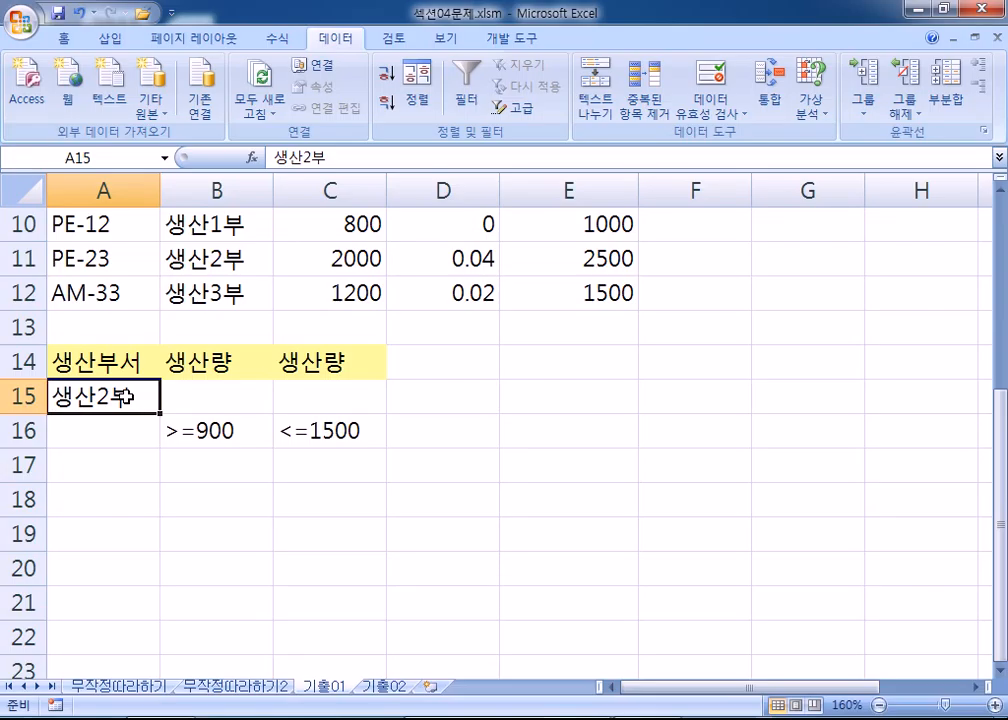
pyautogui.moveTo(207, 430); pyautogui.dragTo(328, 452)
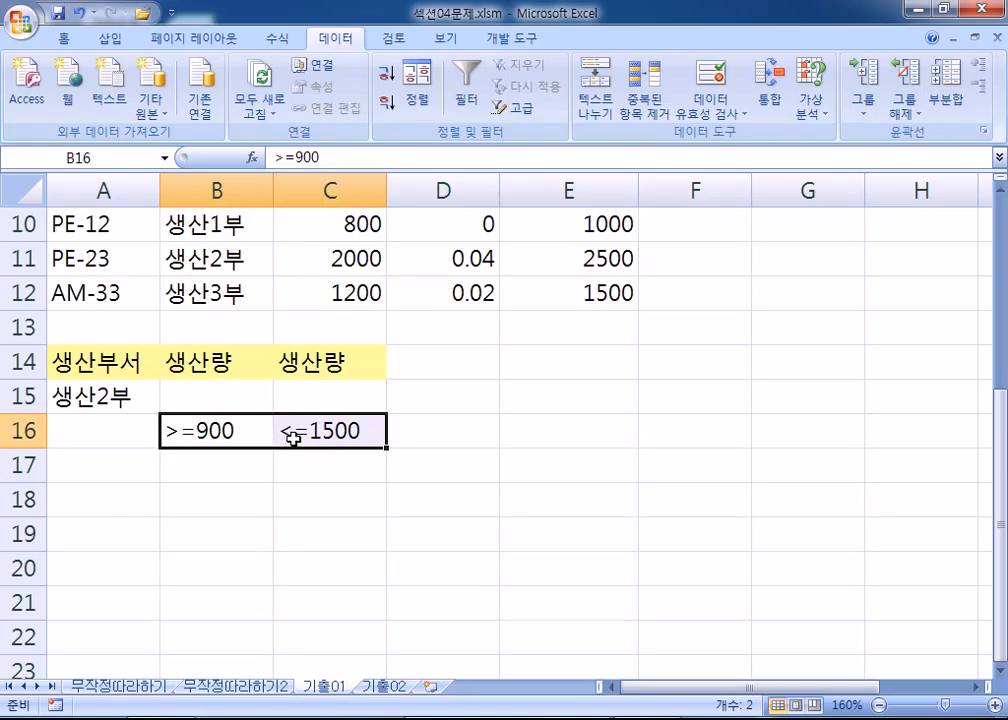
pyautogui.click(97, 399)
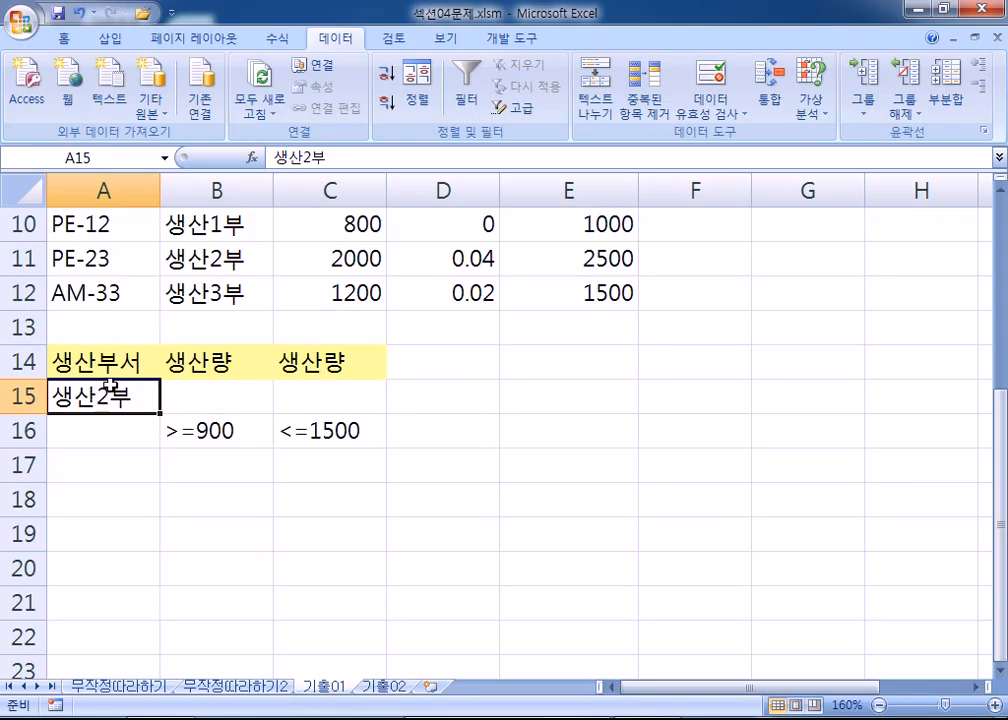
# Start an Advanced Filter on the product table A3:E12 with its result copied to another location.
pyautogui.keyDown('ctrl'); pyautogui.scroll(-3, 112, 387); pyautogui.keyUp('ctrl')
pyautogui.scroll(-2, 112, 387)
pyautogui.click(214, 259)
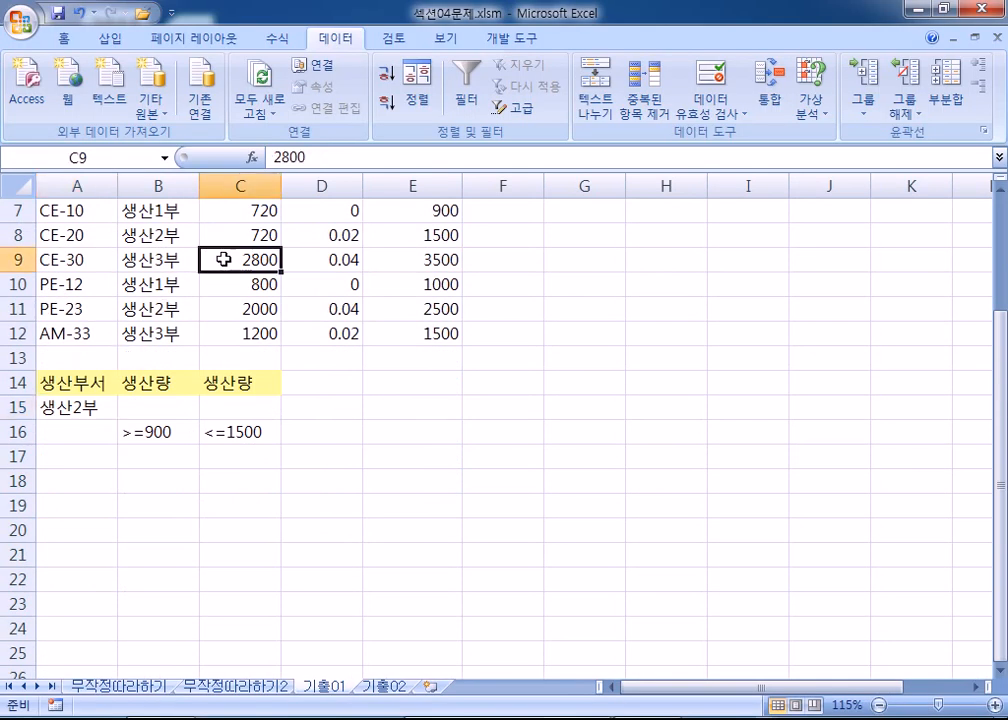
pyautogui.scroll(2, 241, 317)
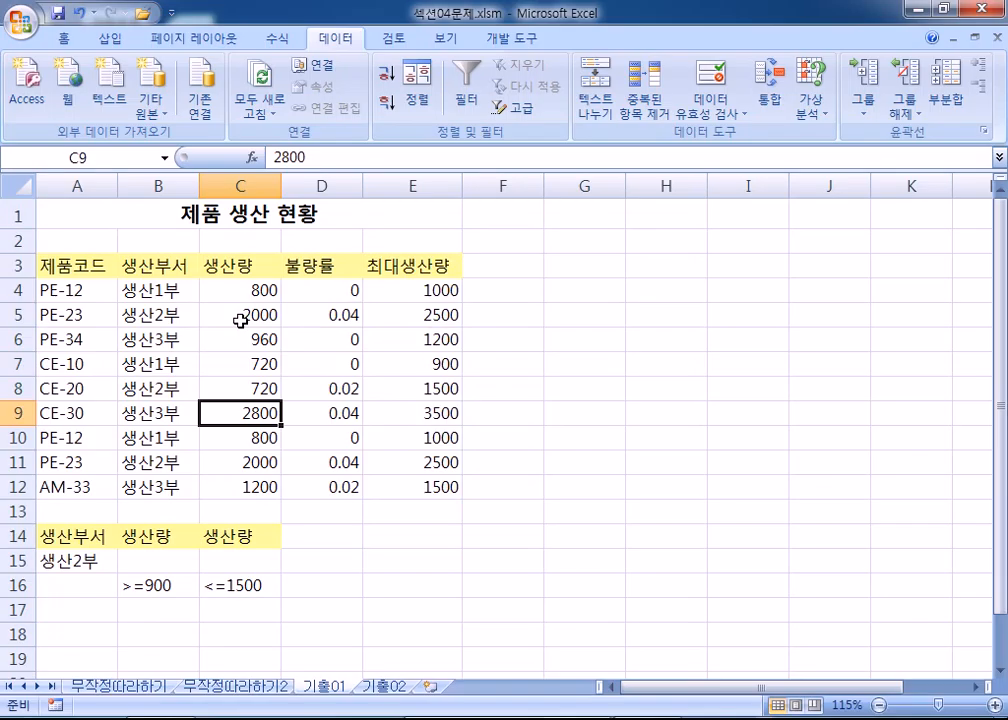
pyautogui.click(322, 356)
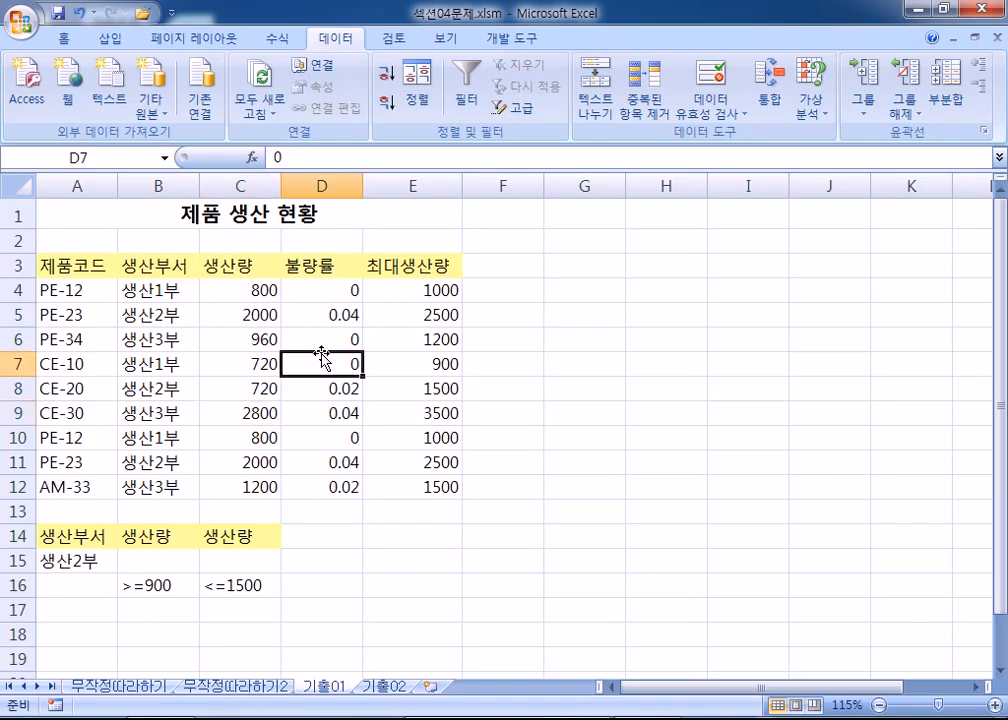
pyautogui.click(517, 112)
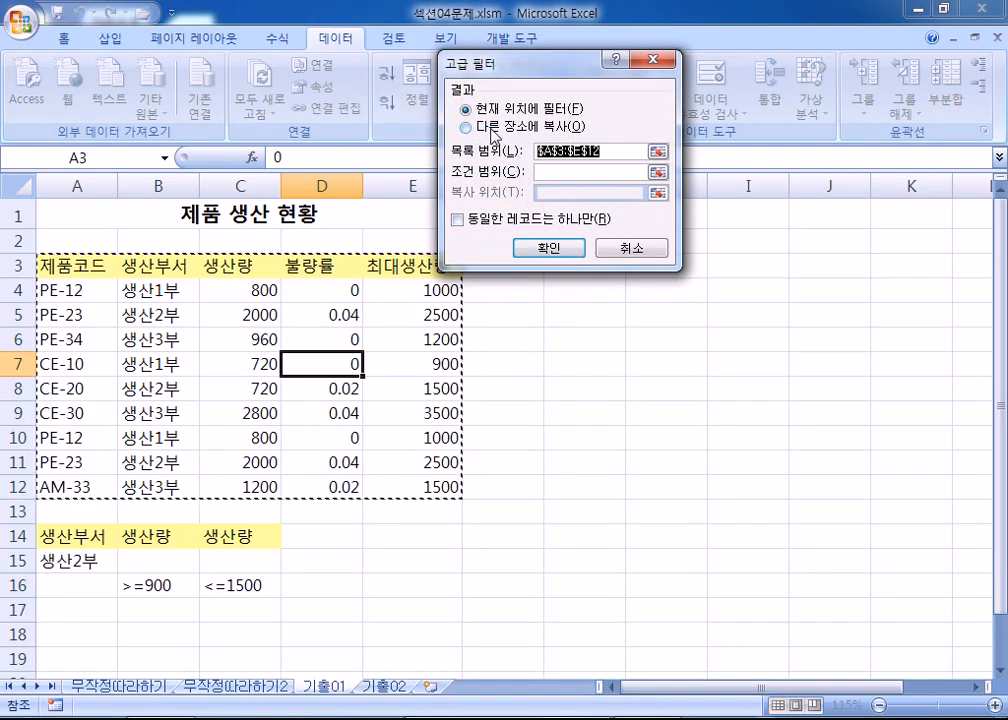
pyautogui.click(493, 127)
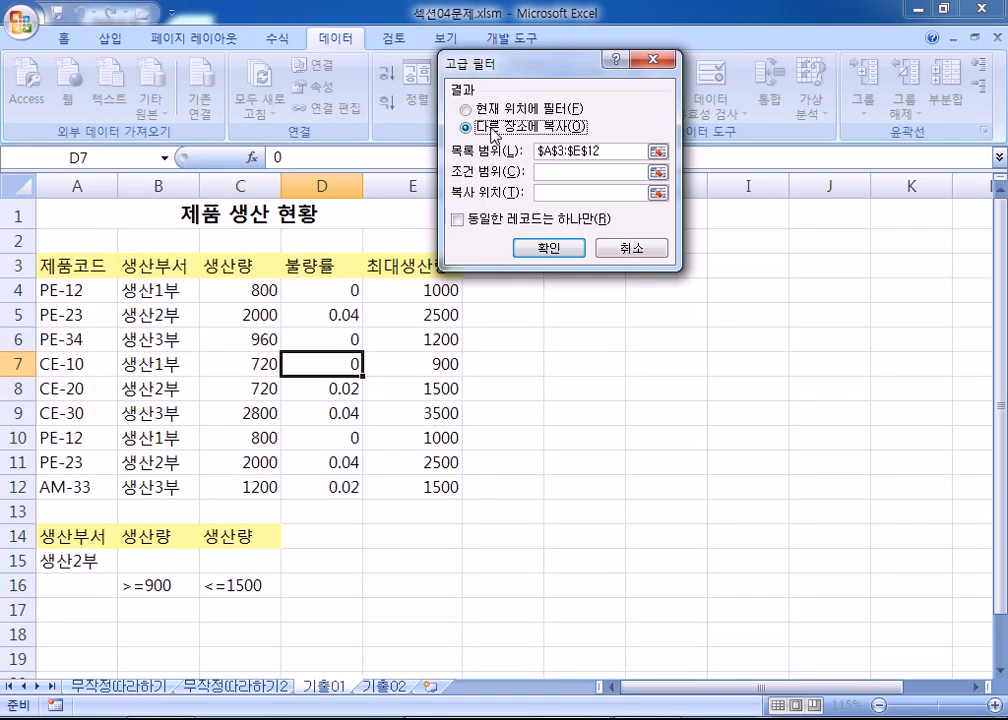
# Set the filter's criteria range to A14:C16 and its copy destination to A18, and run it.
pyautogui.click(555, 171)
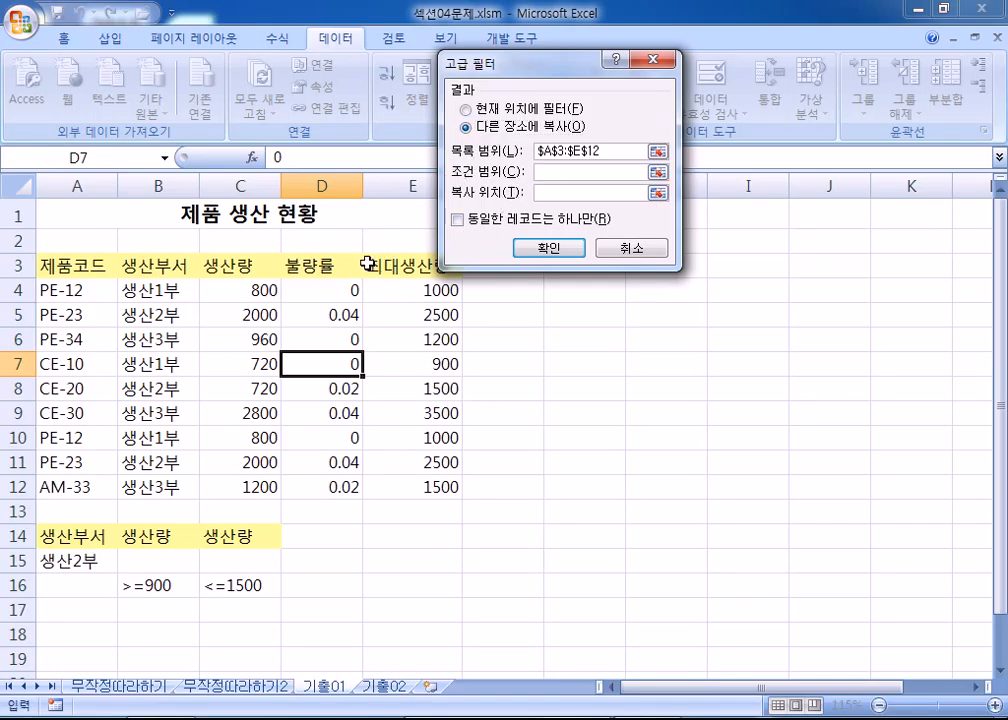
pyautogui.scroll(-3, 287, 207)
pyautogui.moveTo(80, 308); pyautogui.dragTo(227, 360)
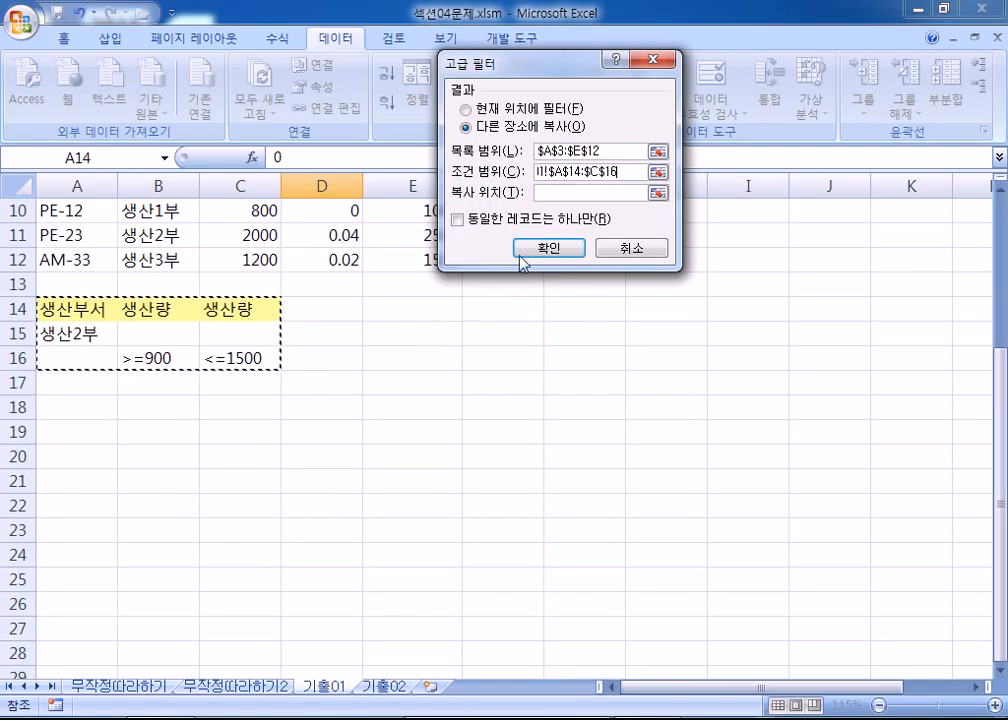
pyautogui.click(544, 192)
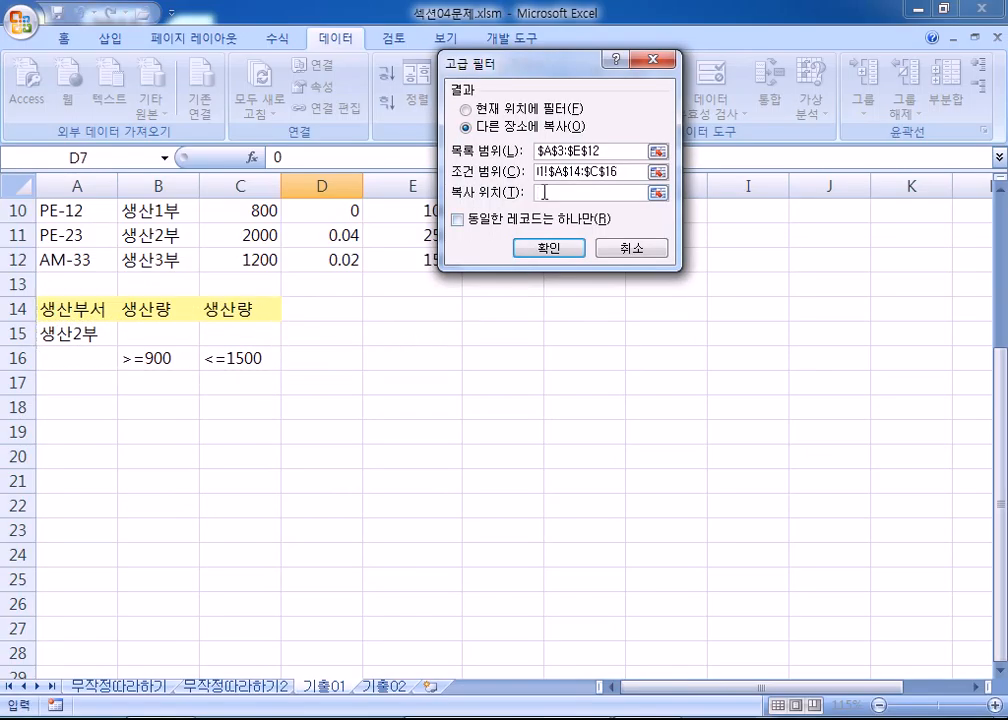
pyautogui.click(58, 408)
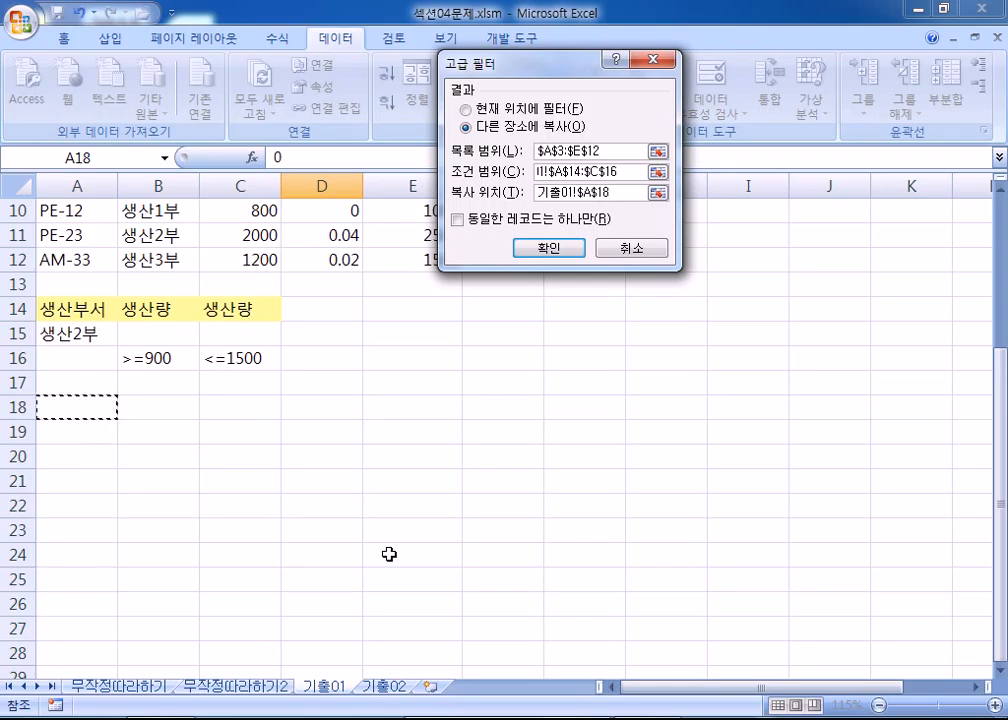
pyautogui.click(549, 248)
# Check the 생산부서 and 생산량 values of the rows extracted below row 18 against the filter criteria.
pyautogui.scroll(-2, 206, 559)
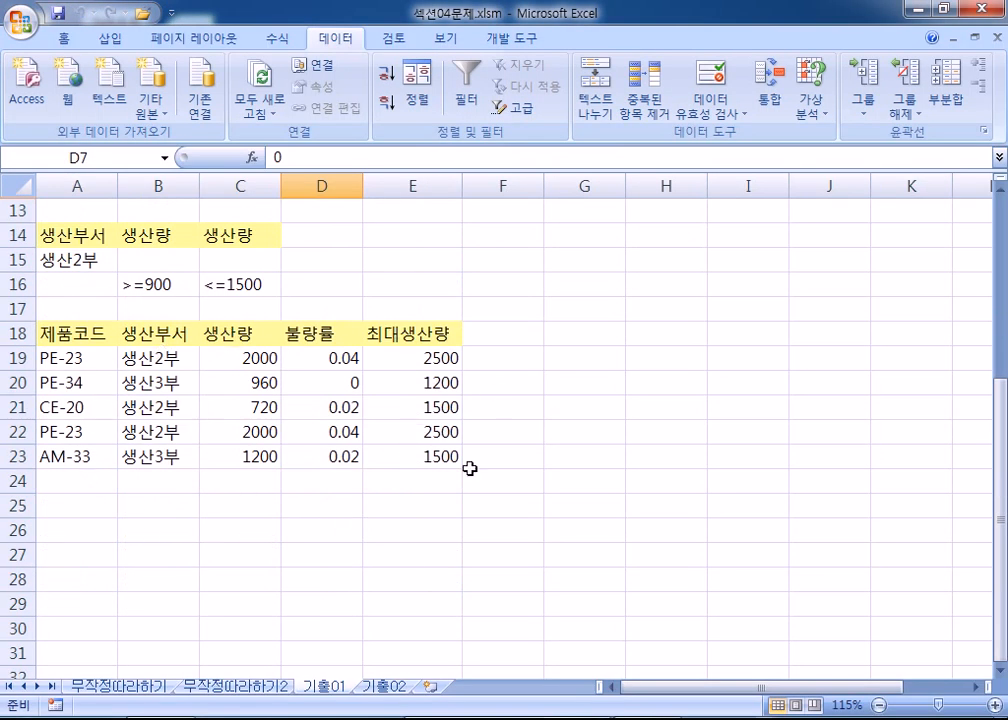
pyautogui.click(160, 357)
pyautogui.click(155, 418)
pyautogui.click(148, 424)
pyautogui.click(149, 406)
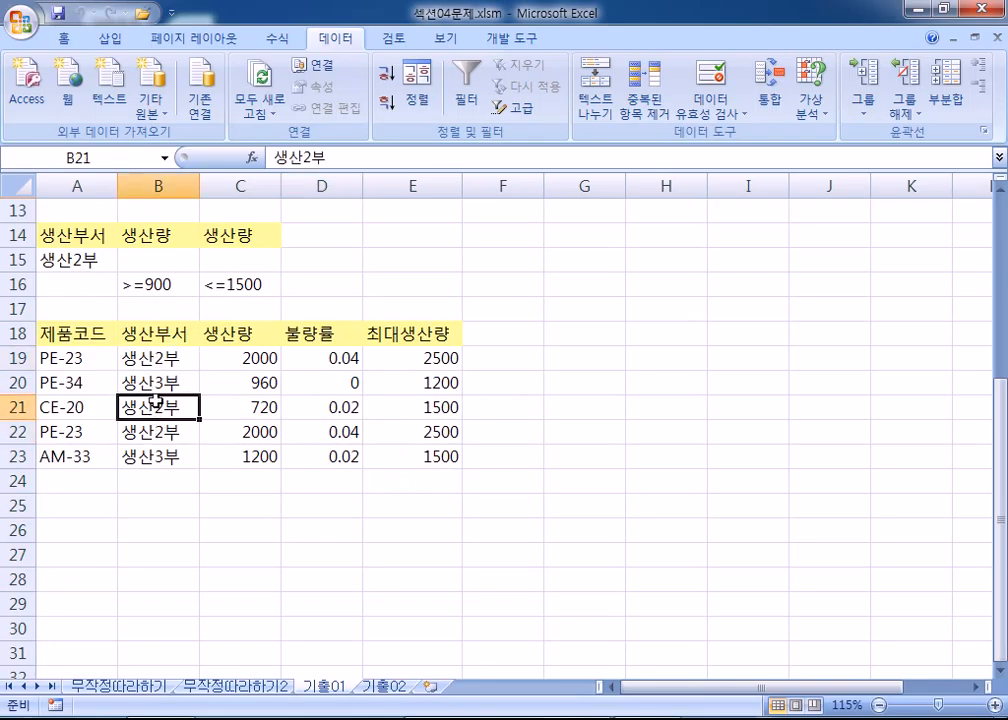
pyautogui.click(160, 357)
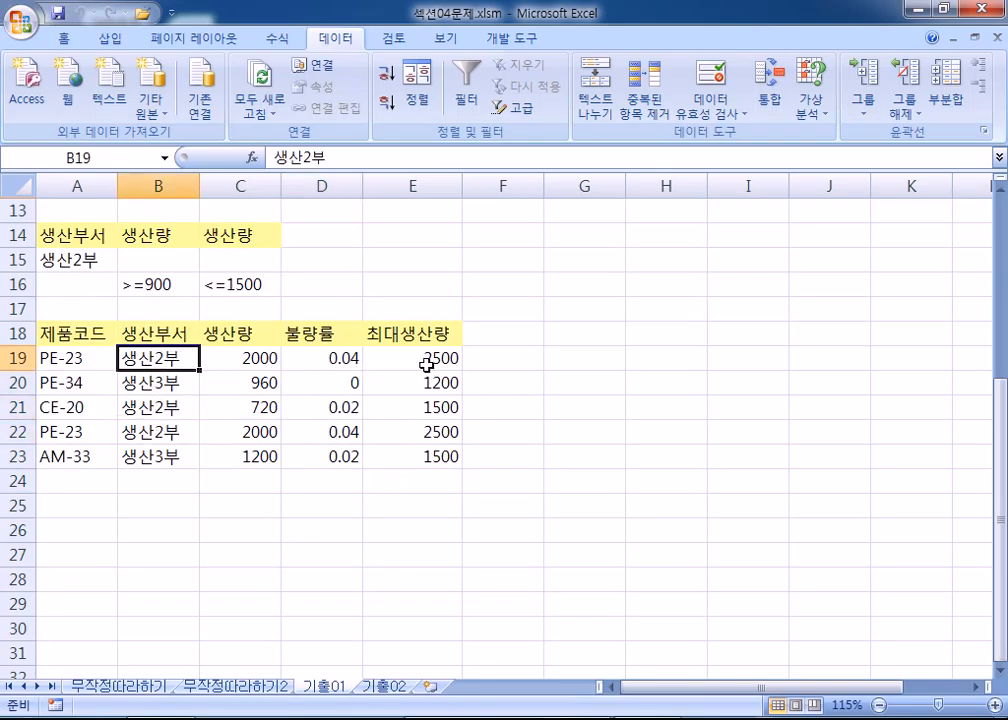
pyautogui.click(265, 384)
pyautogui.click(260, 457)
pyautogui.click(261, 385)
pyautogui.click(246, 453)
pyautogui.click(205, 383)
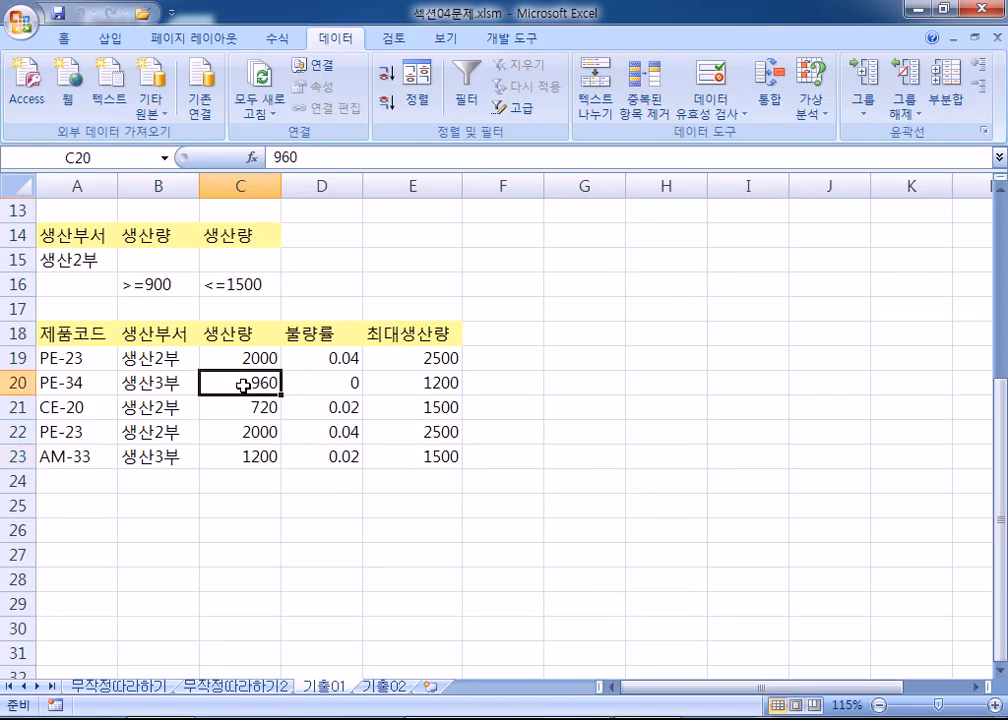
pyautogui.click(162, 356)
pyautogui.click(161, 405)
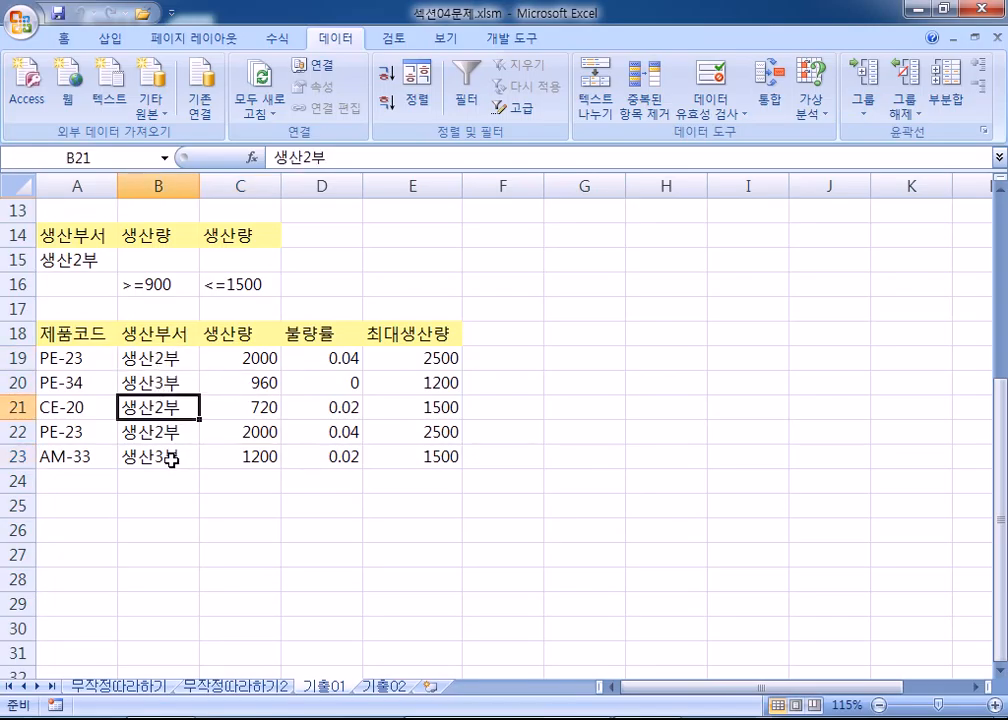
pyautogui.click(170, 455)
pyautogui.click(168, 432)
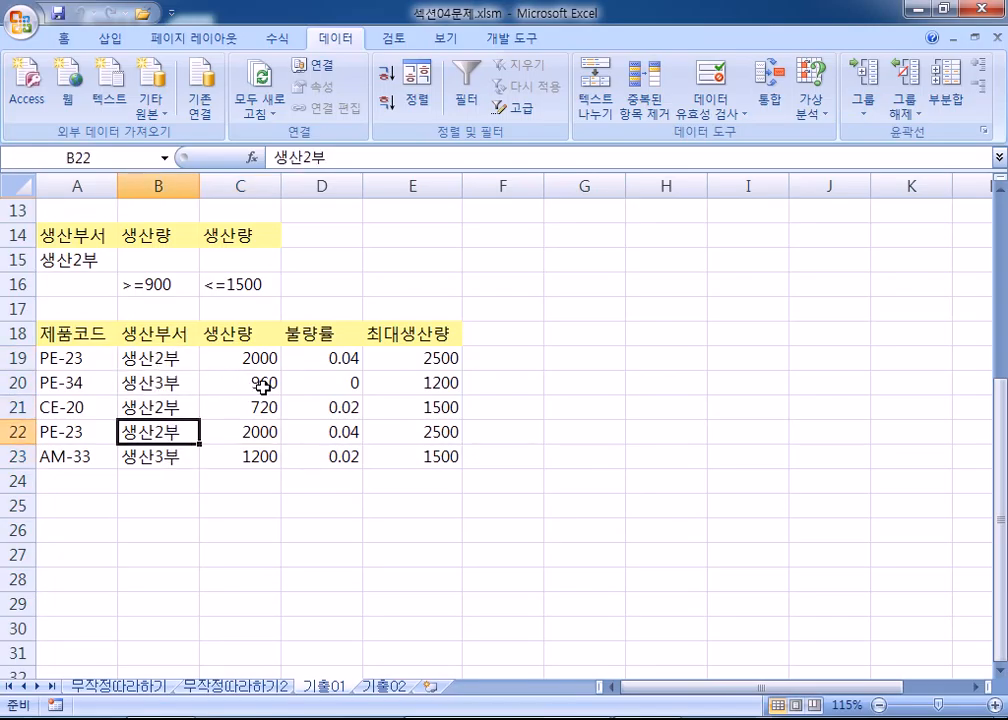
pyautogui.click(239, 383)
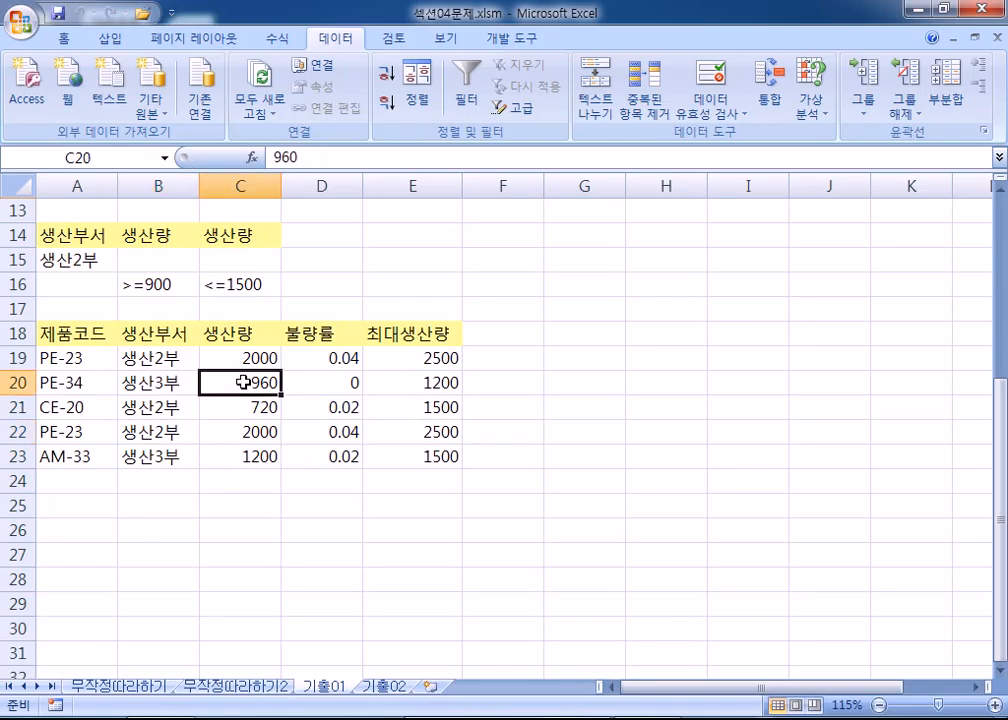
pyautogui.click(245, 455)
pyautogui.click(247, 383)
# Delete rows 18 to 25, which hold the extracted result.
pyautogui.scroll(3, 195, 535)
pyautogui.scroll(-2, 245, 517)
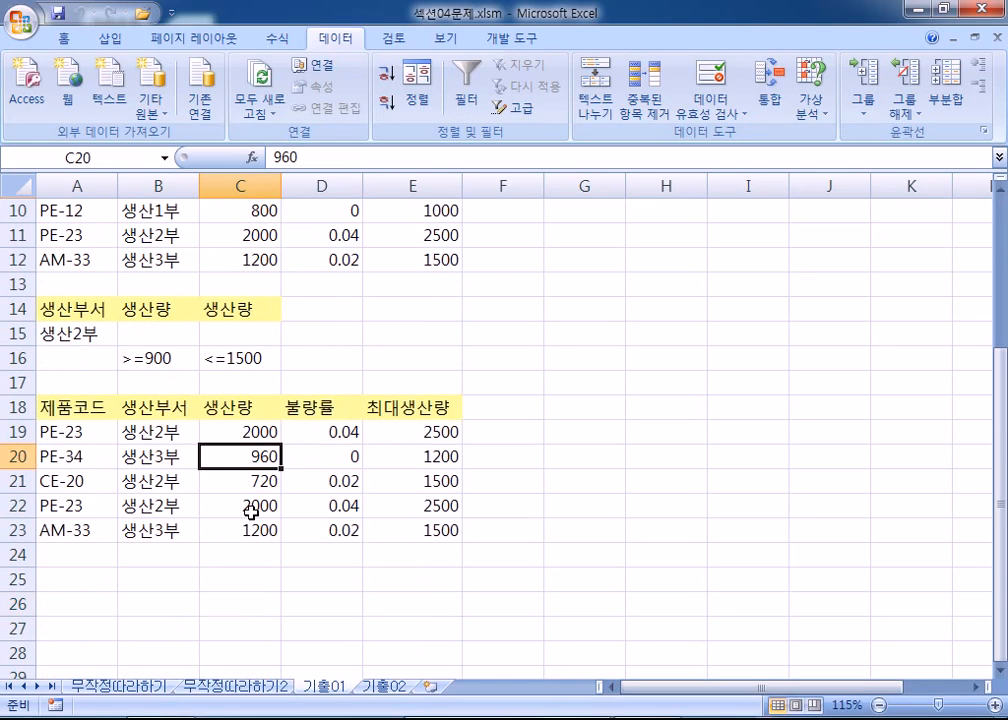
pyautogui.moveTo(17, 405); pyautogui.dragTo(20, 578)
pyautogui.moveTo(20, 406); pyautogui.dragTo(20, 578)
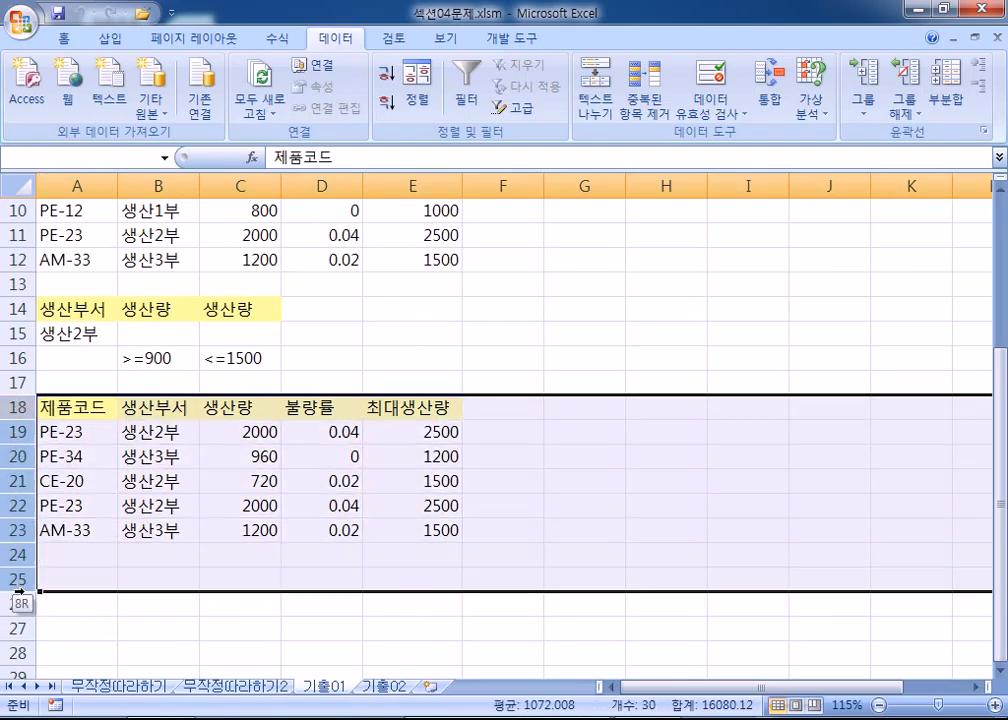
pyautogui.rightClick(145, 457)
pyautogui.click(196, 326)
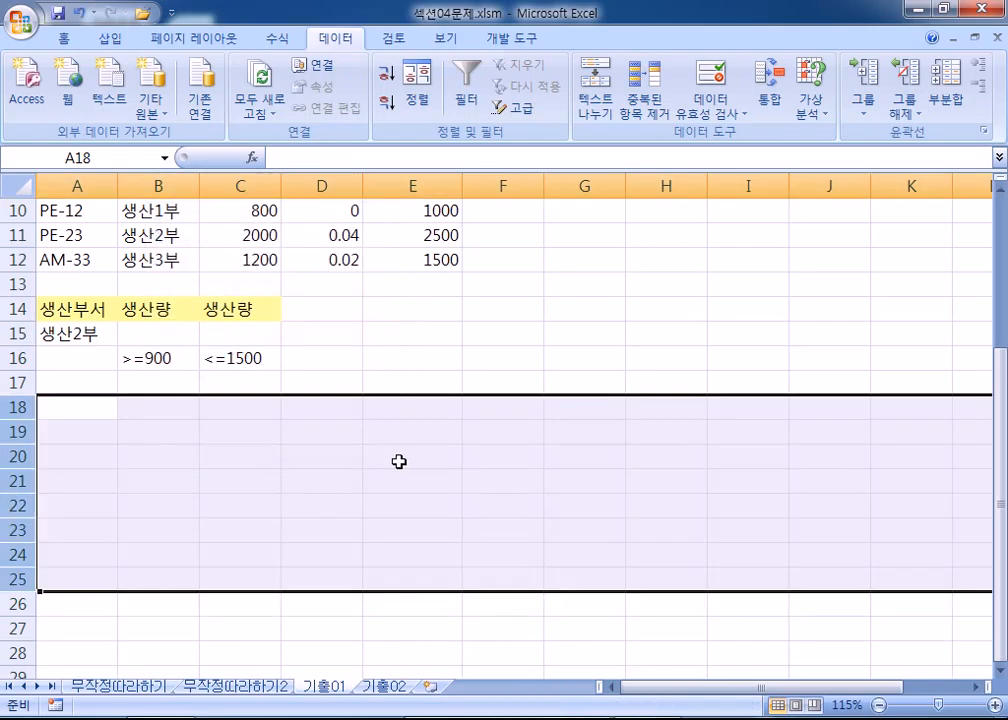
# Review the product table's columns and the criteria range beneath it.
pyautogui.scroll(1, 412, 423)
pyautogui.click(346, 286)
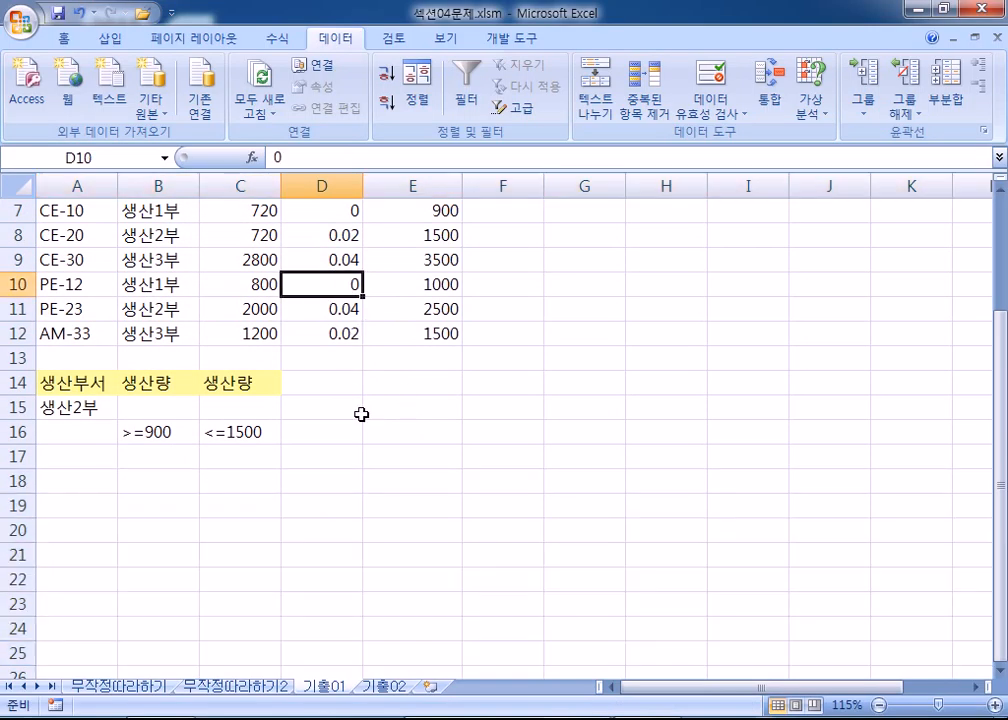
pyautogui.scroll(1, 361, 407)
pyautogui.scroll(1, 361, 418)
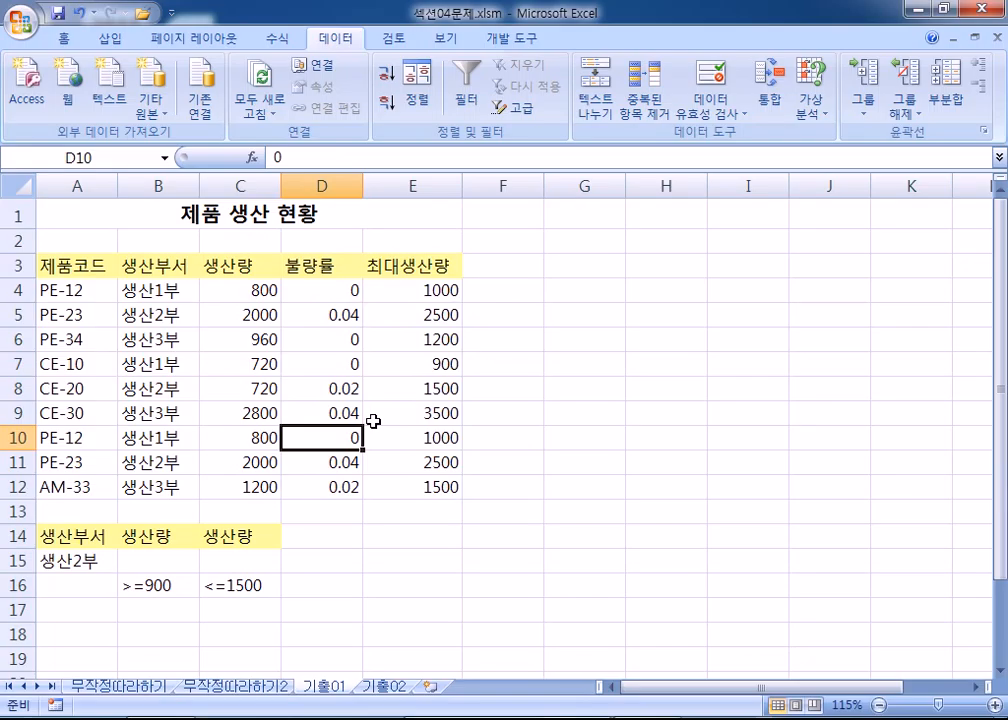
pyautogui.scroll(-1, 373, 421)
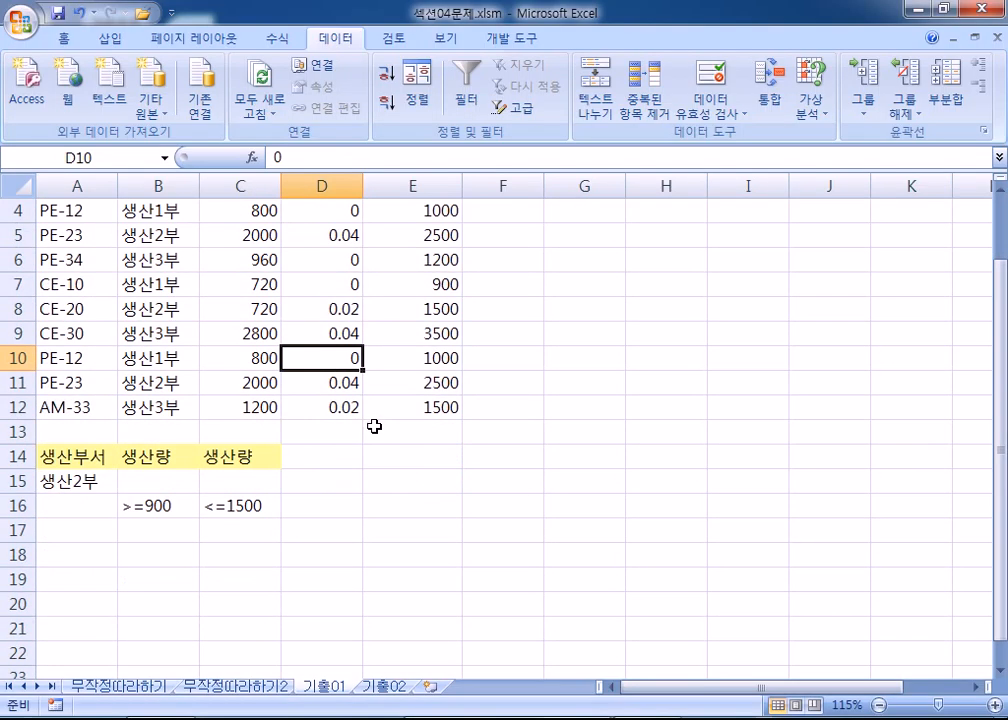
pyautogui.scroll(1, 373, 426)
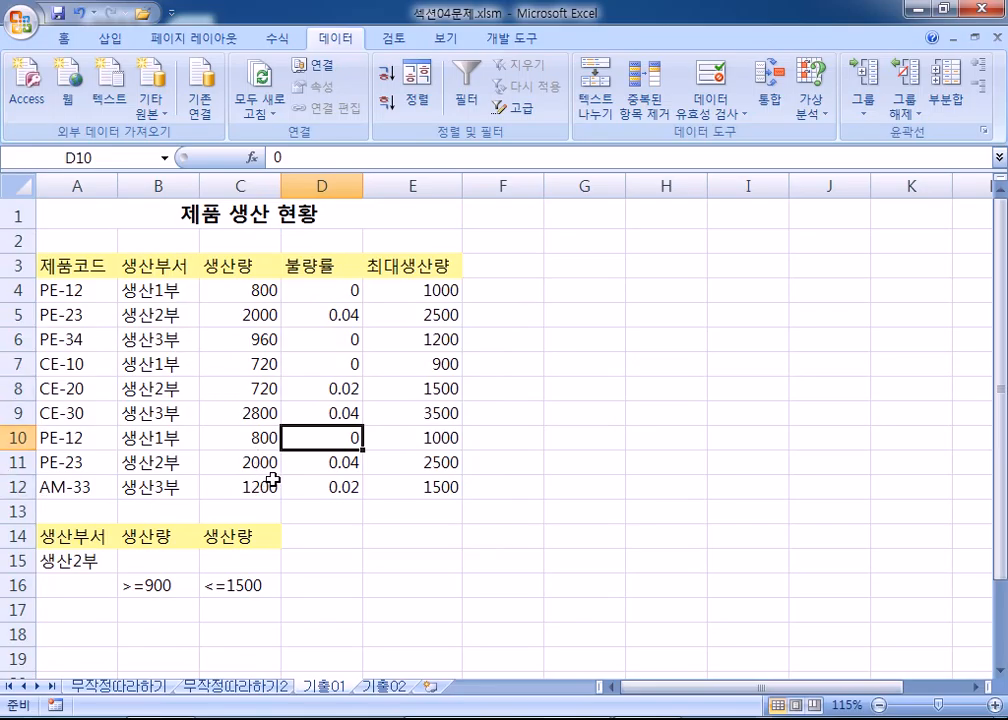
pyautogui.scroll(-2, 271, 478)
pyautogui.scroll(2, 261, 467)
pyautogui.scroll(-2, 246, 451)
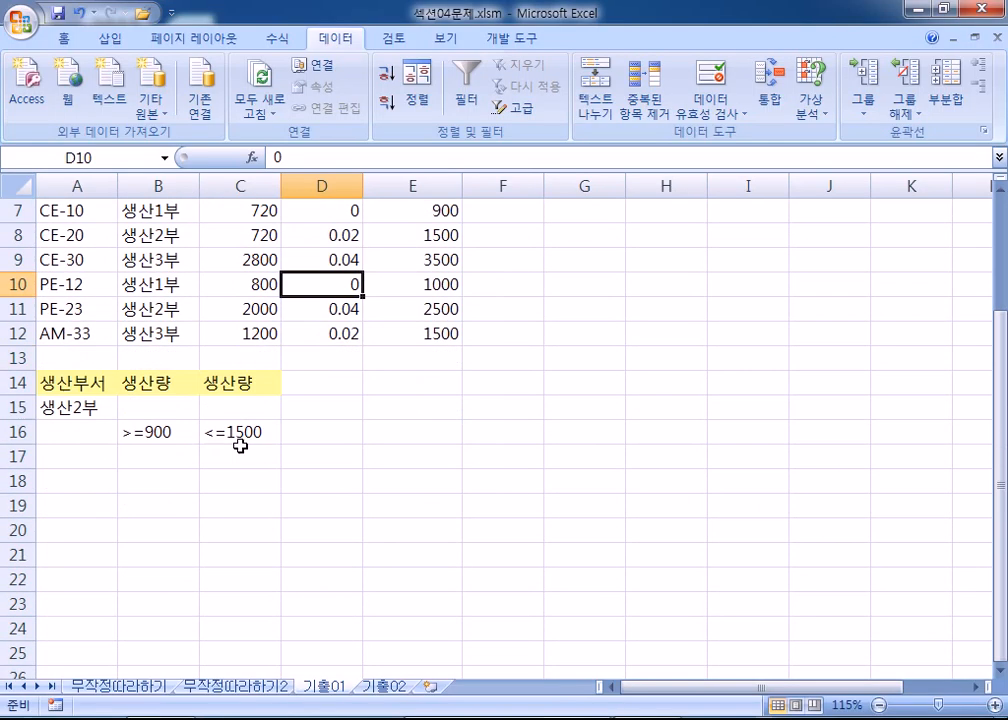
# Enter the output headers 생산부서 in cell A18 and 불량률 in cell B18.
pyautogui.click(77, 483)
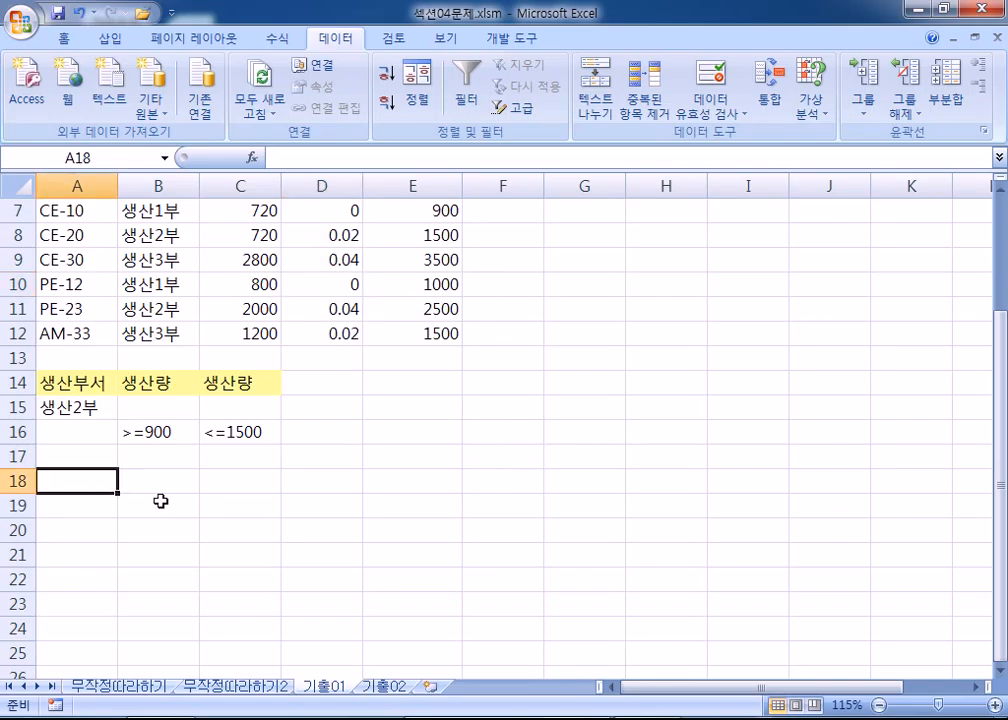
pyautogui.write('생')
pyautogui.write('부서')
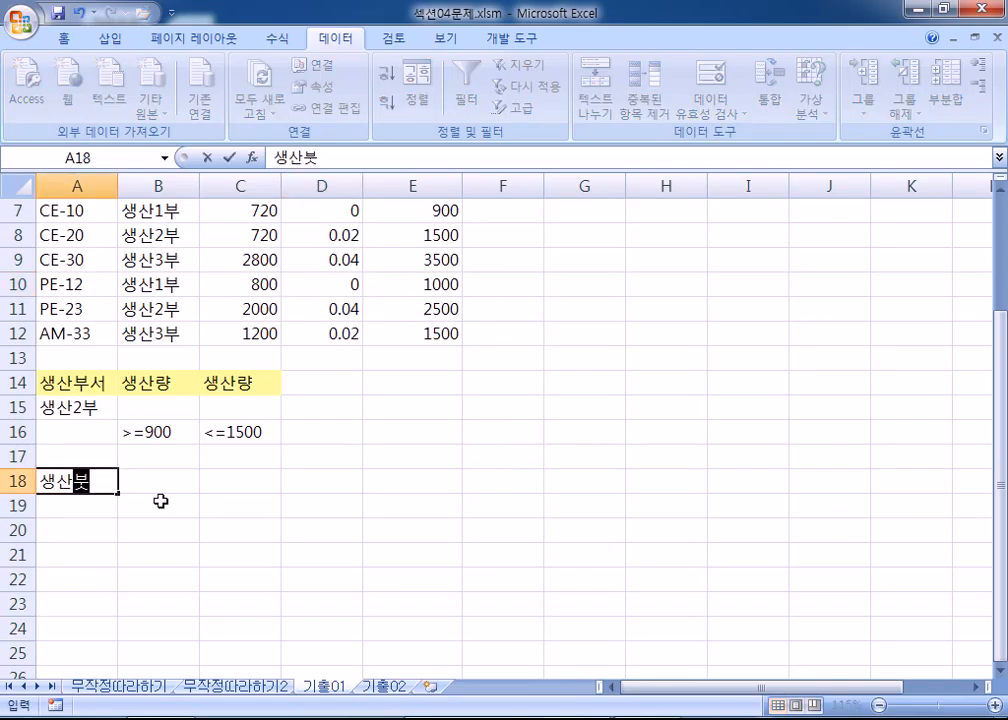
pyautogui.press('Tab')
pyautogui.scroll(2, 180, 489)
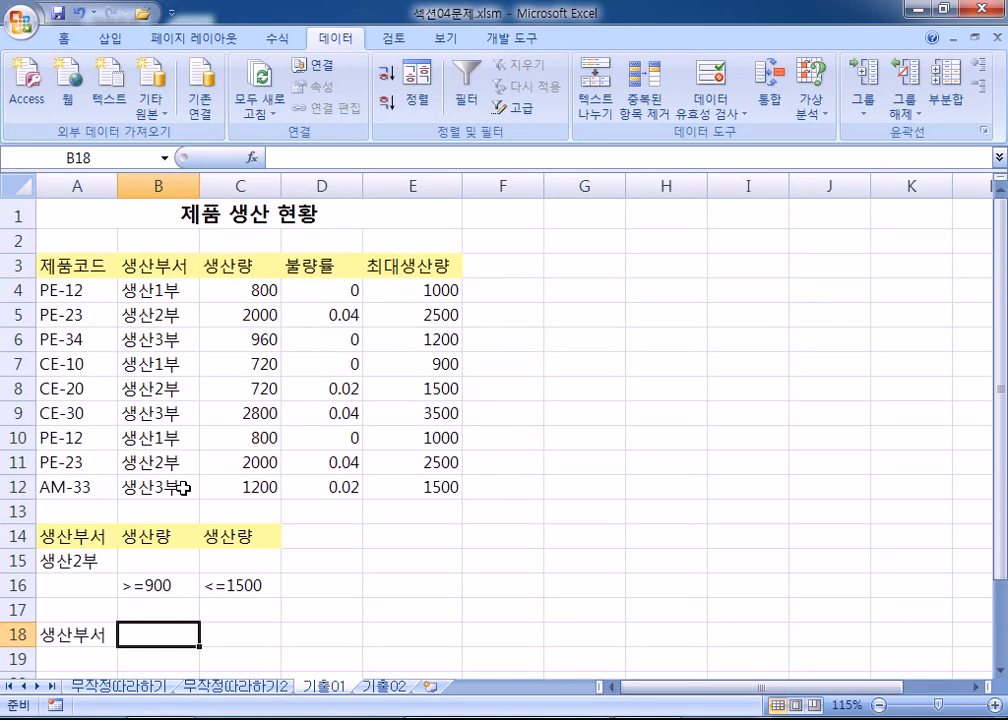
pyautogui.scroll(-2, 183, 488)
pyautogui.write('불량')
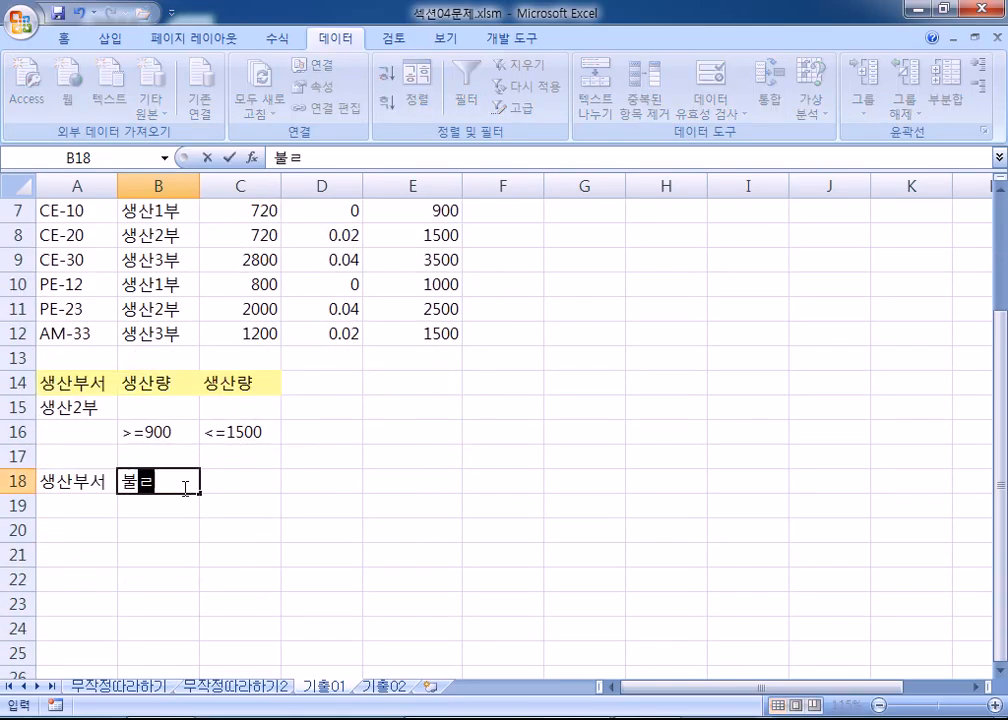
pyautogui.write('률')
pyautogui.press('Return')
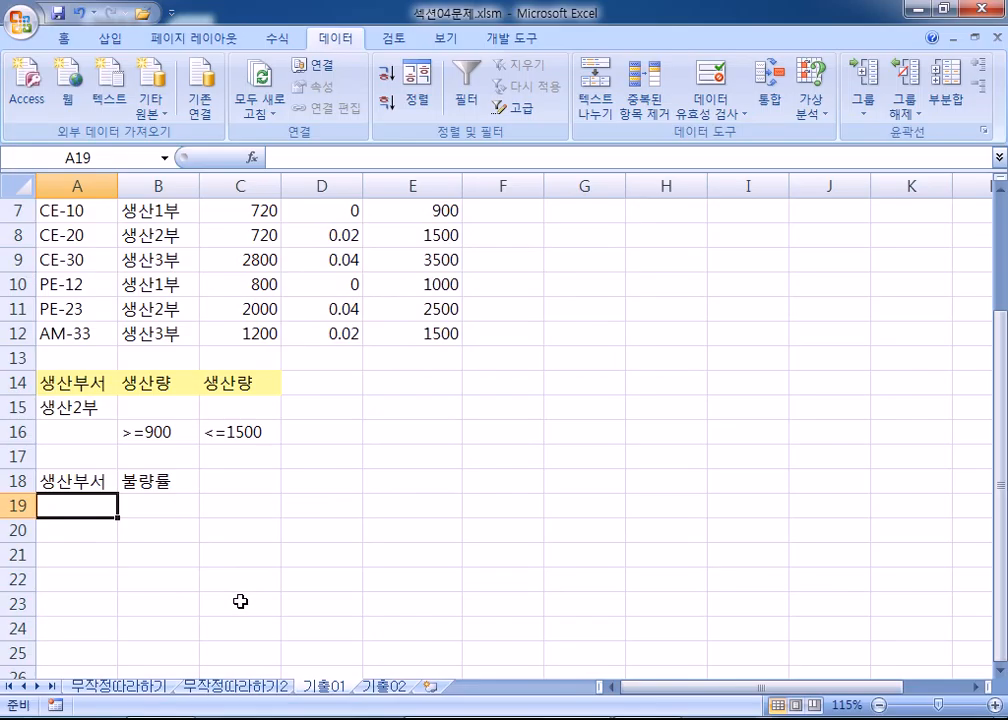
# Compare the product table's header fields in row 3 with the output headers in row 18.
pyautogui.scroll(2, 235, 600)
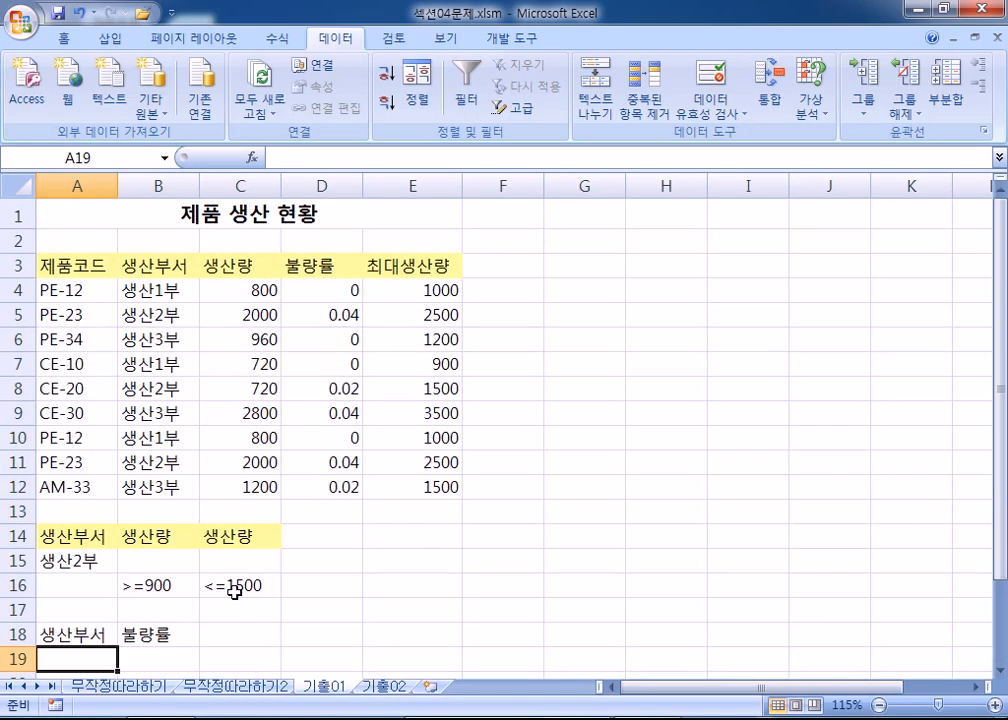
pyautogui.click(78, 268)
pyautogui.click(150, 268)
pyautogui.click(238, 265)
pyautogui.click(322, 265)
pyautogui.click(400, 265)
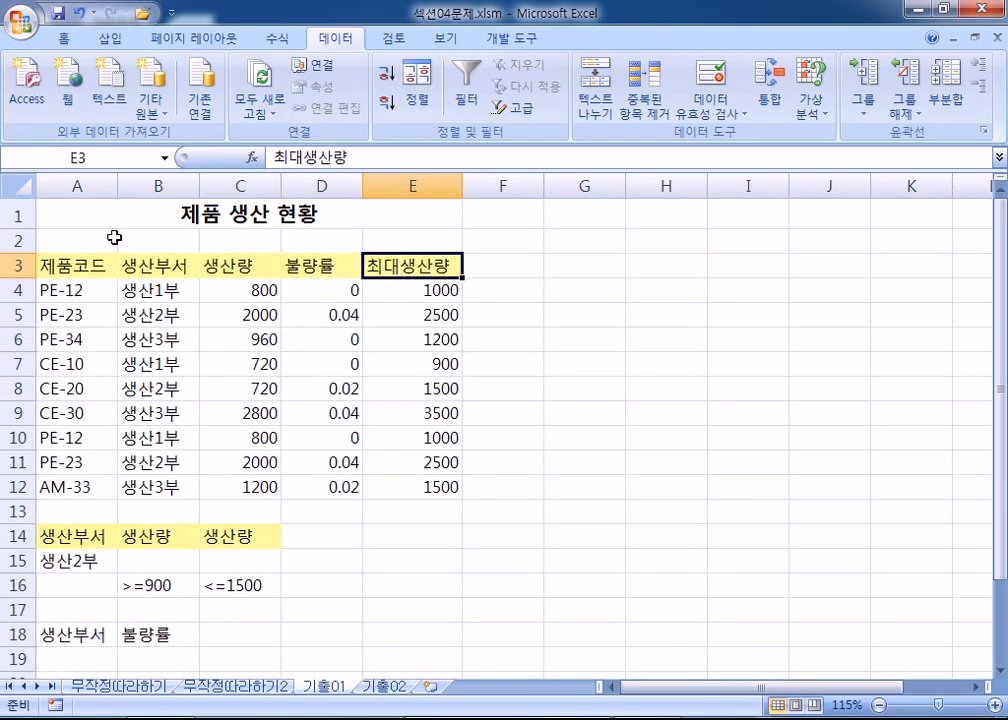
pyautogui.click(54, 265)
pyautogui.scroll(-4, 135, 390)
pyautogui.click(62, 380)
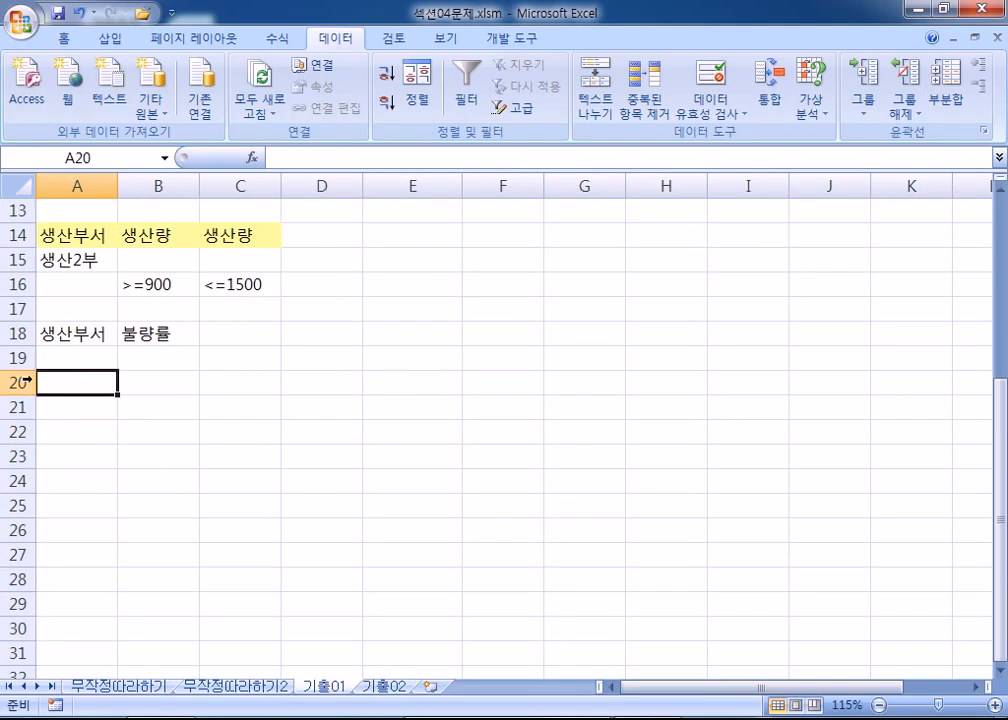
pyautogui.scroll(3, 355, 522)
pyautogui.scroll(1, 350, 518)
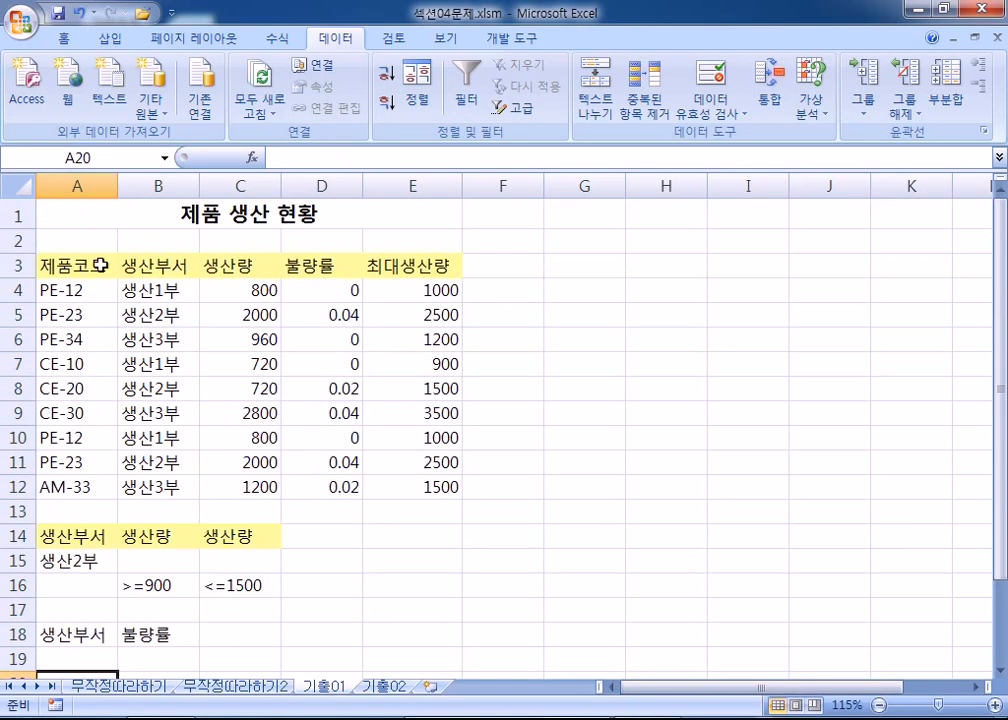
pyautogui.click(152, 265)
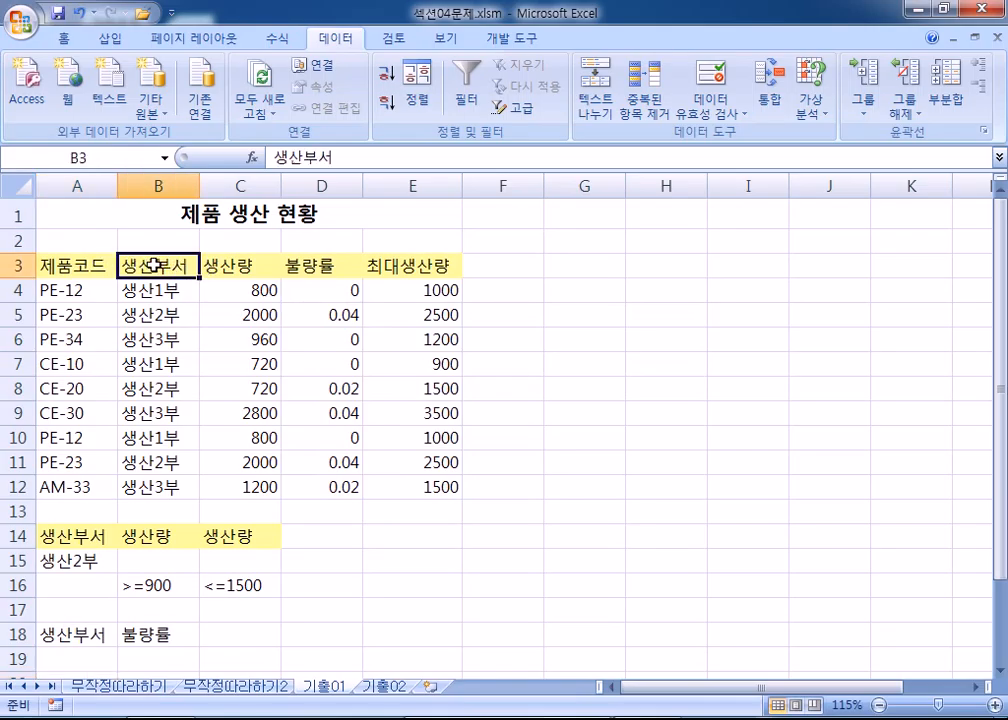
pyautogui.click(301, 265)
pyautogui.click(142, 265)
pyautogui.click(297, 268)
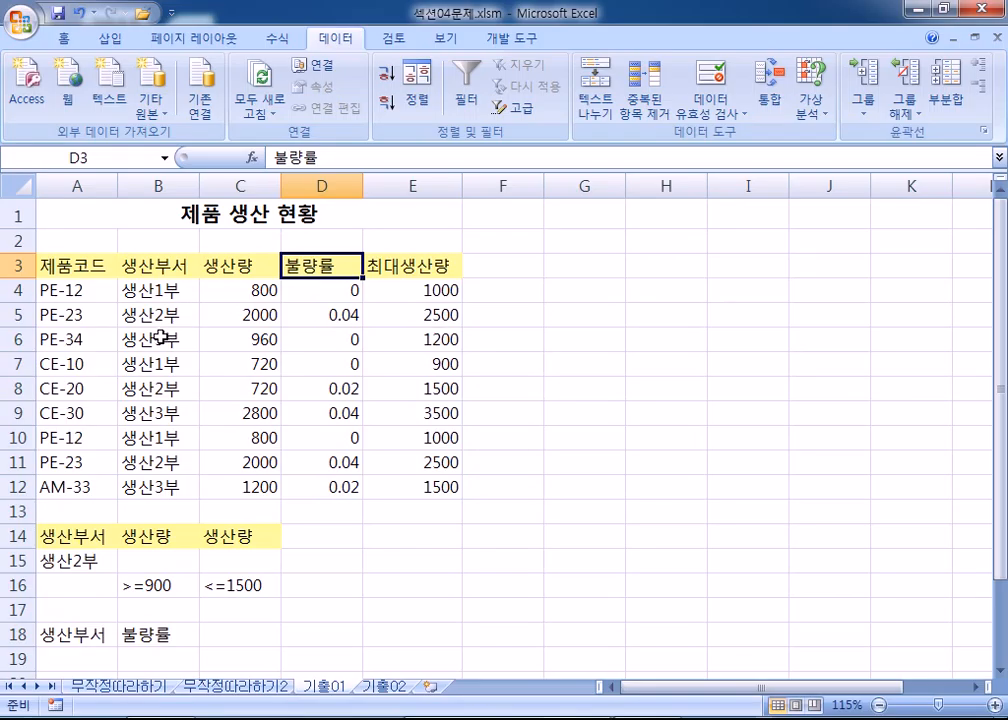
# Set up an Advanced Filter on the product table that copies to another location, with A14:C16 as the criteria range.
pyautogui.click(218, 340)
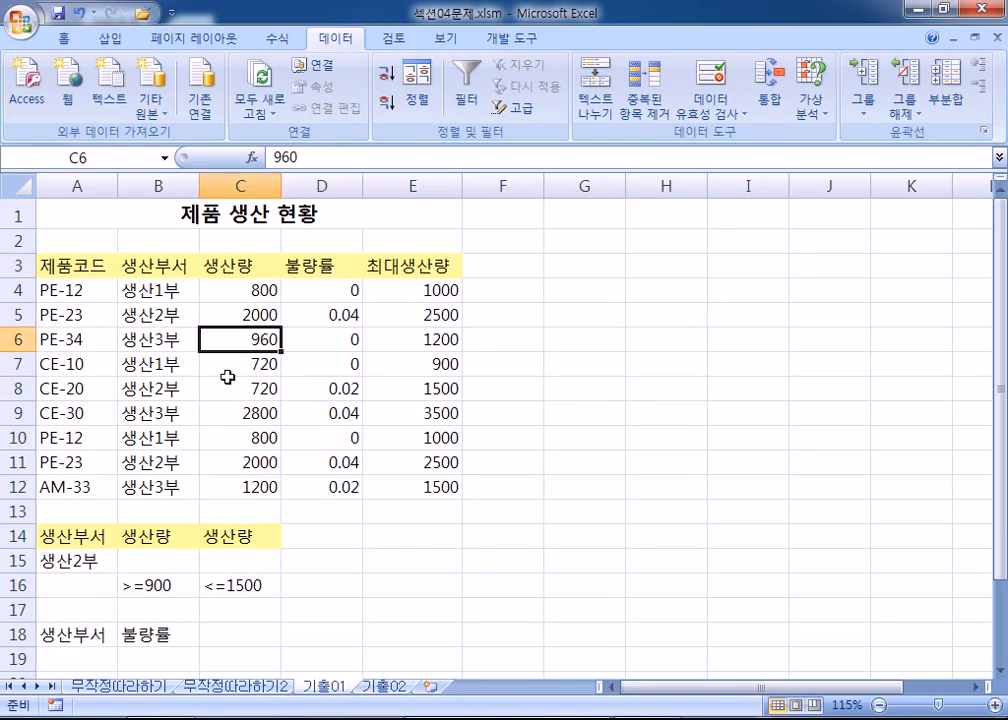
pyautogui.scroll(-2, 212, 420)
pyautogui.scroll(-2, 61, 477)
pyautogui.moveTo(83, 328); pyautogui.dragTo(138, 334)
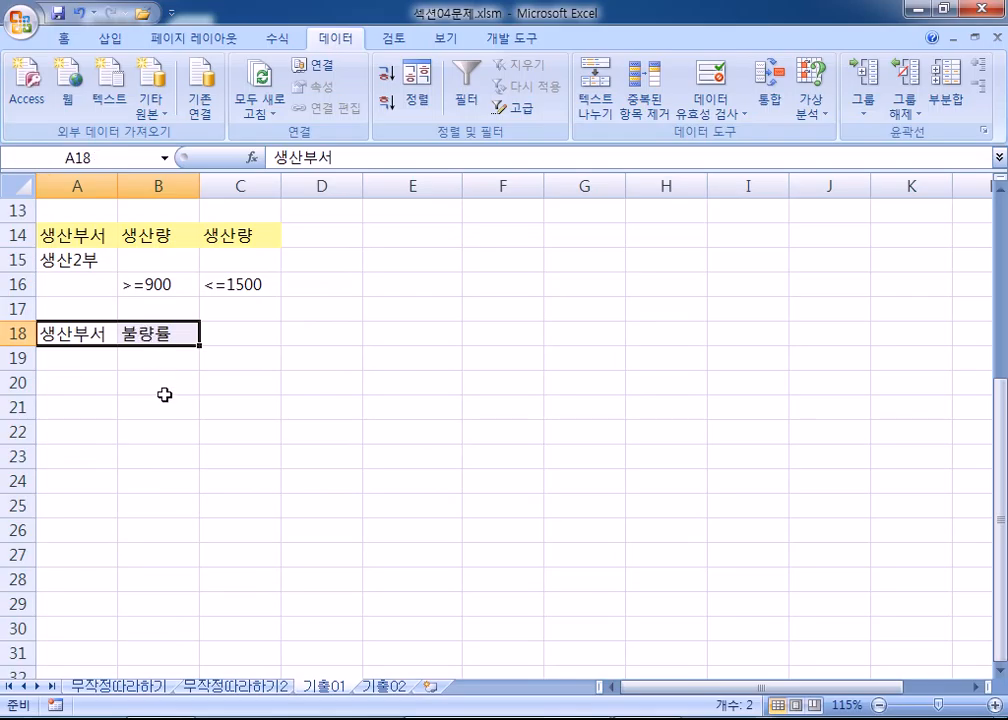
pyautogui.scroll(2, 164, 395)
pyautogui.click(178, 262)
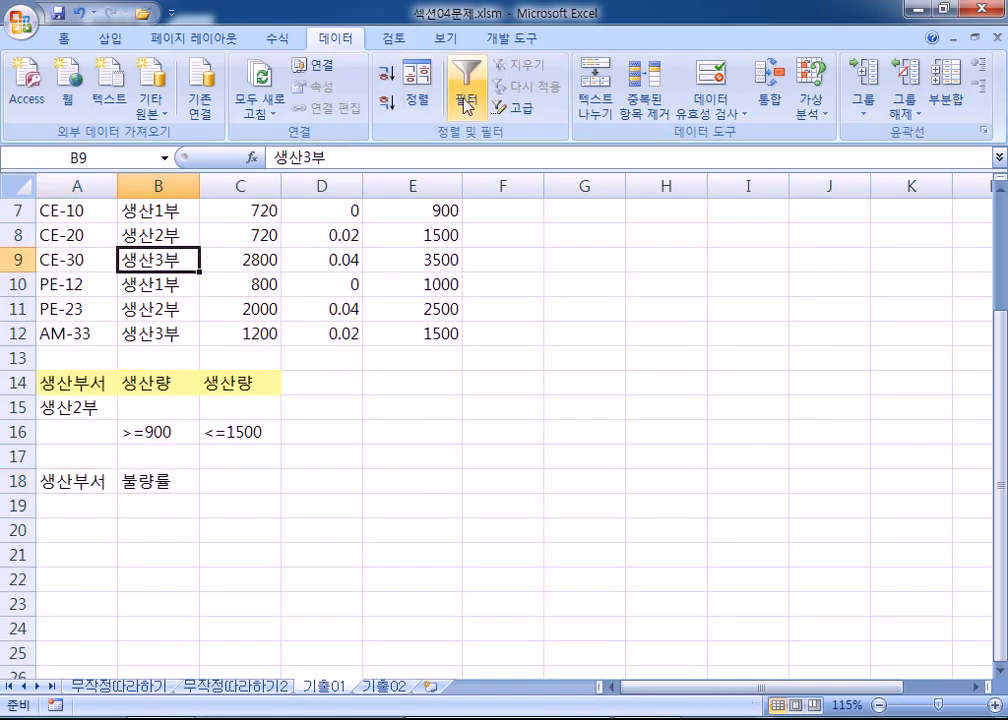
pyautogui.click(515, 107)
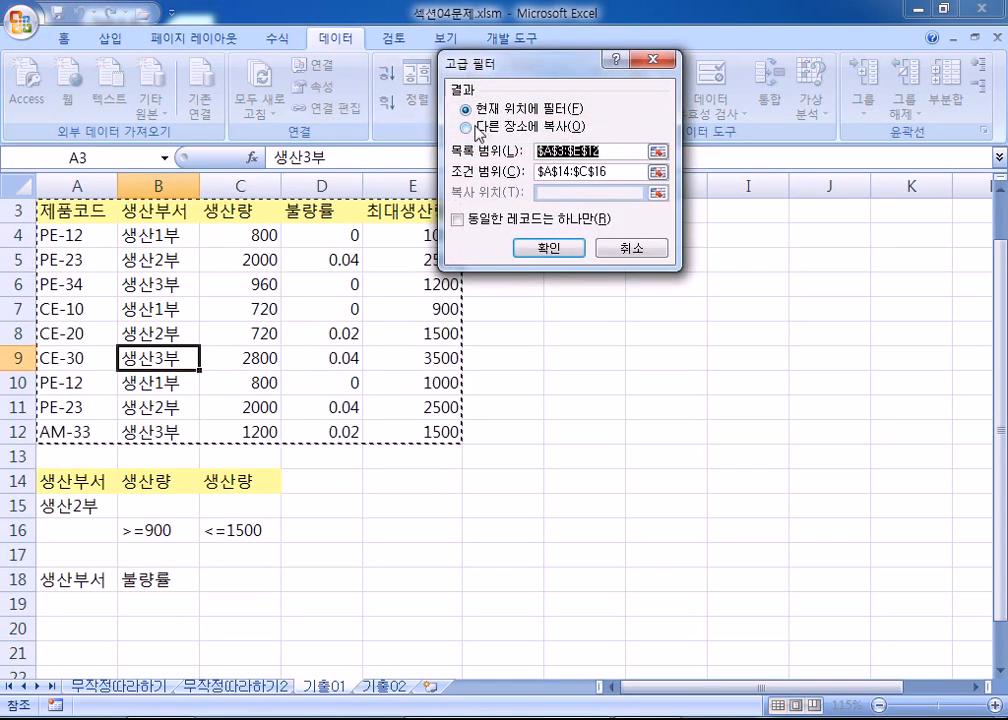
pyautogui.click(487, 127)
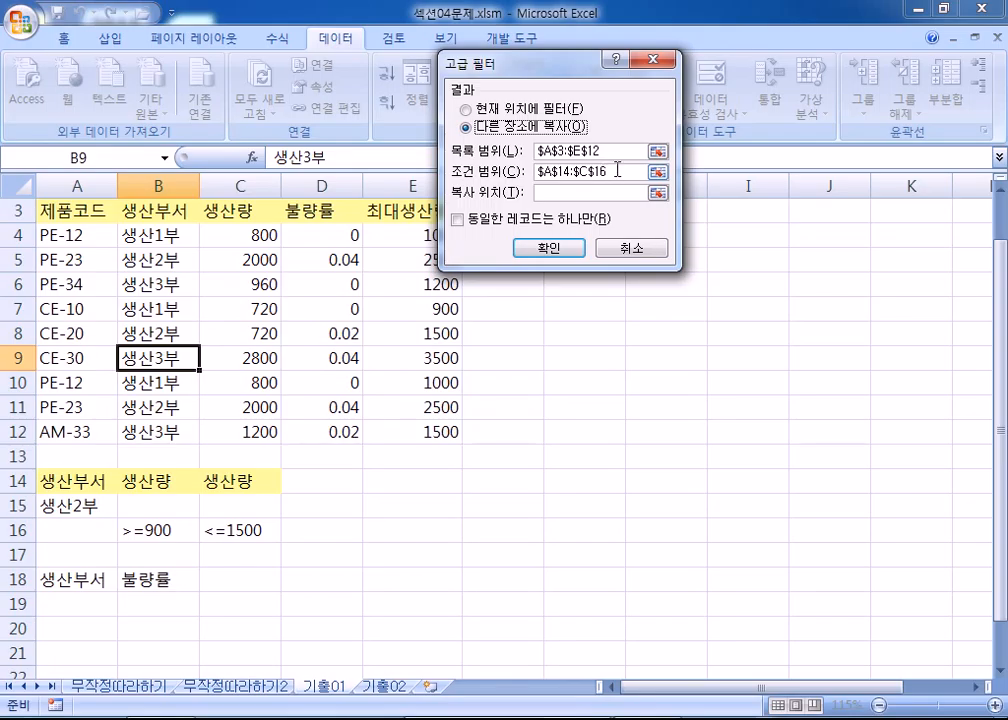
pyautogui.moveTo(617, 169); pyautogui.dragTo(522, 176)
pyautogui.scroll(-2, 84, 448)
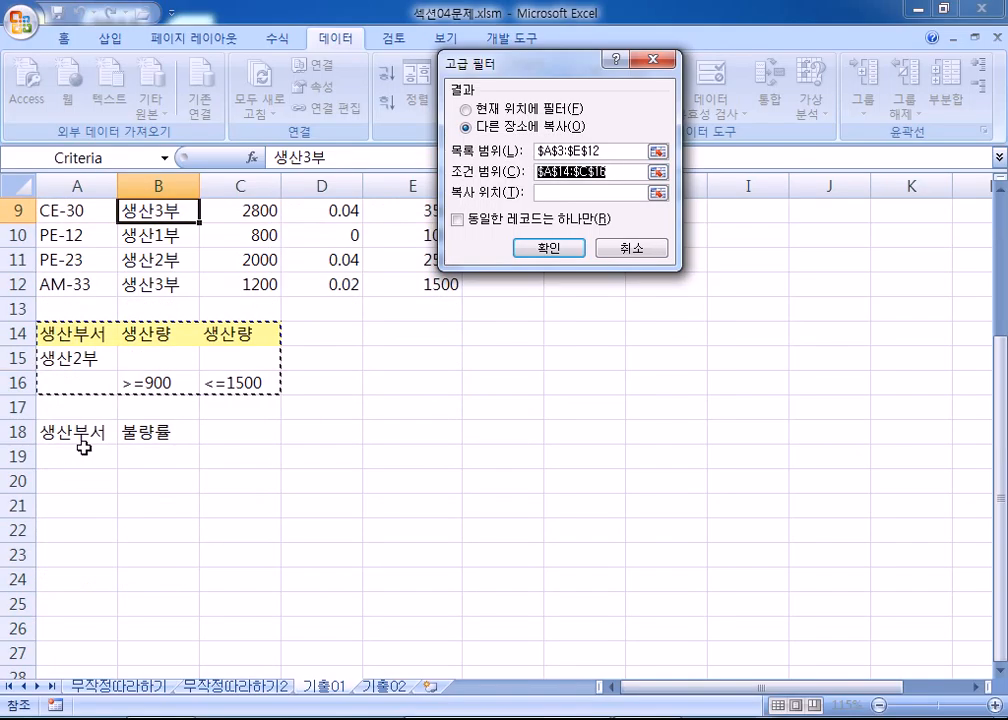
# Set the copy destination to the header cells A18:B18 and run the Advanced Filter.
pyautogui.click(583, 193)
pyautogui.moveTo(81, 430); pyautogui.dragTo(185, 436)
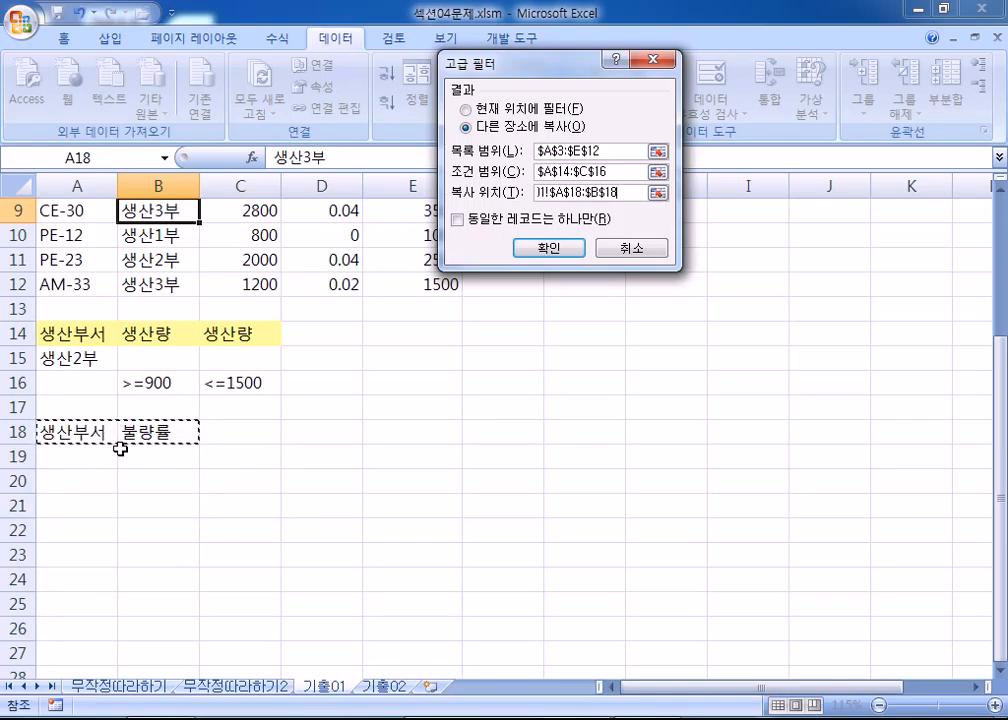
pyautogui.click(73, 481)
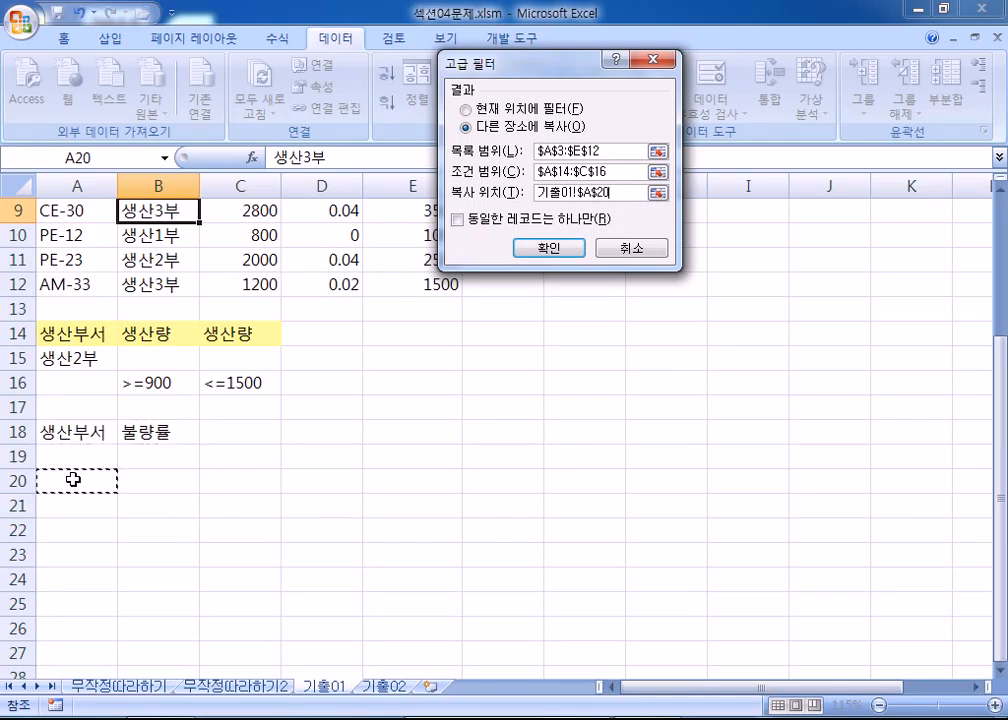
pyautogui.scroll(-1, 74, 479)
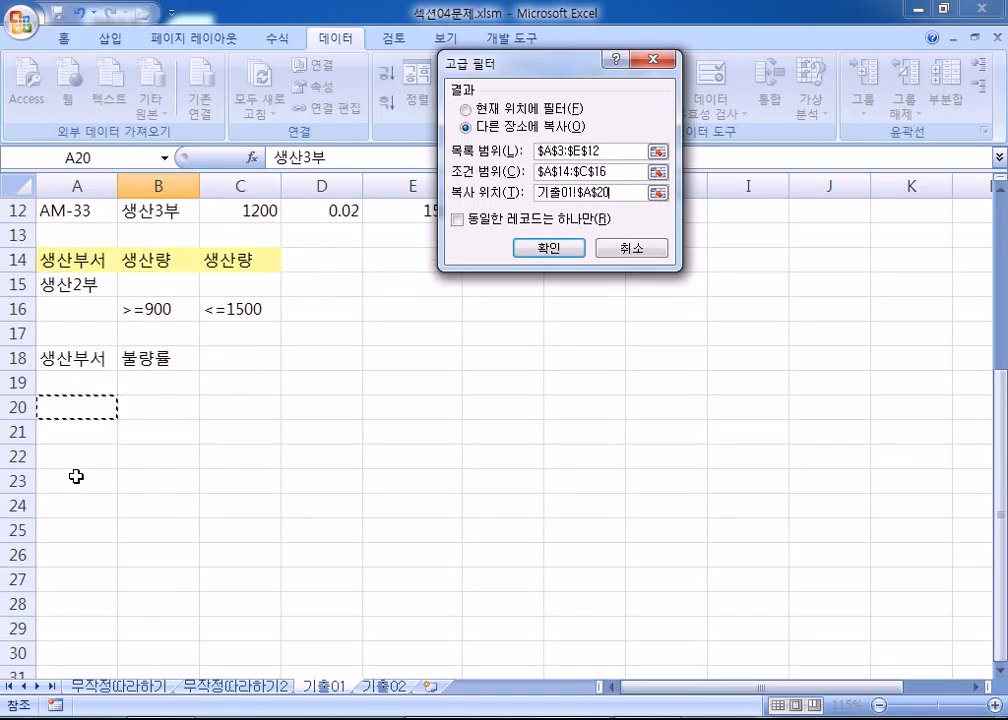
pyautogui.click(63, 357)
pyautogui.moveTo(63, 357); pyautogui.dragTo(150, 365)
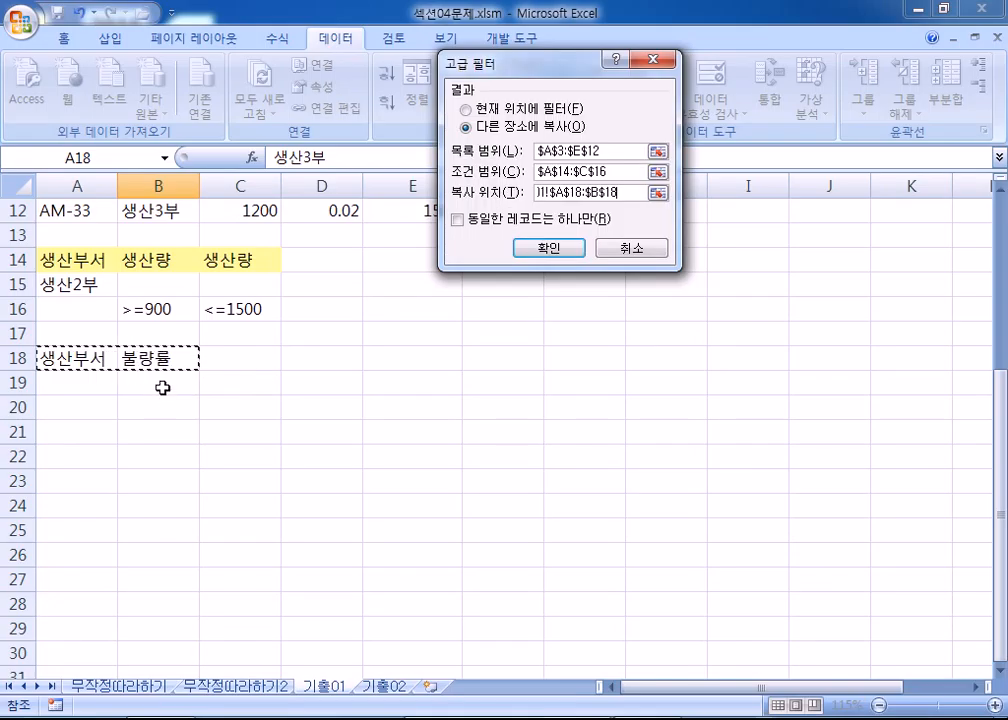
pyautogui.click(549, 248)
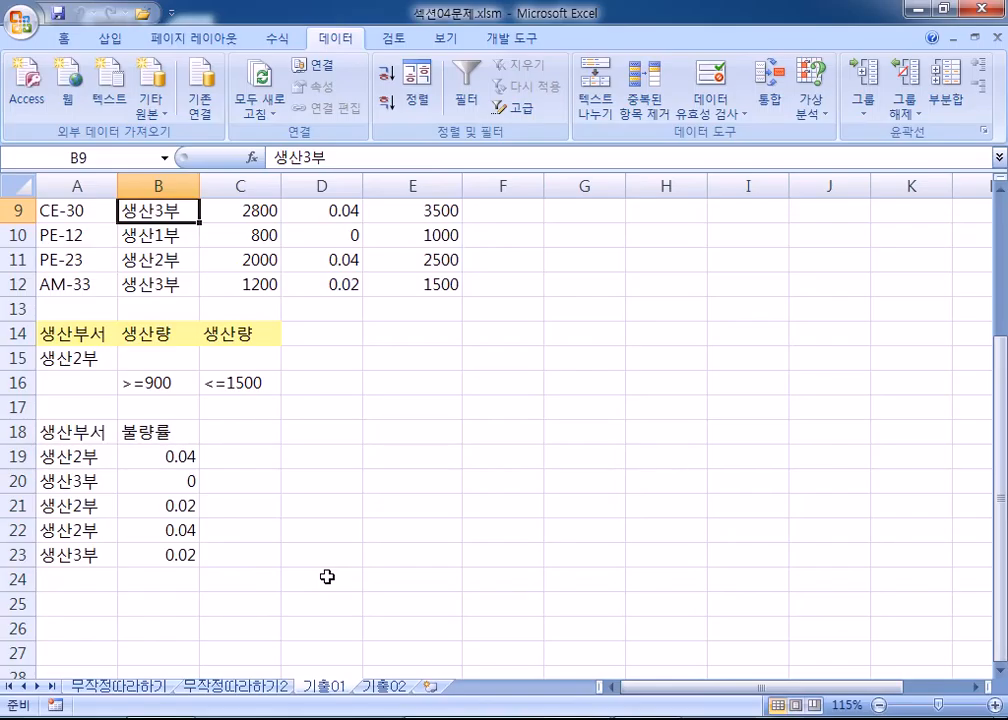
# Delete rows 18 to 26, which hold the extracted 생산부서 and 불량률 result.
pyautogui.scroll(2, 229, 529)
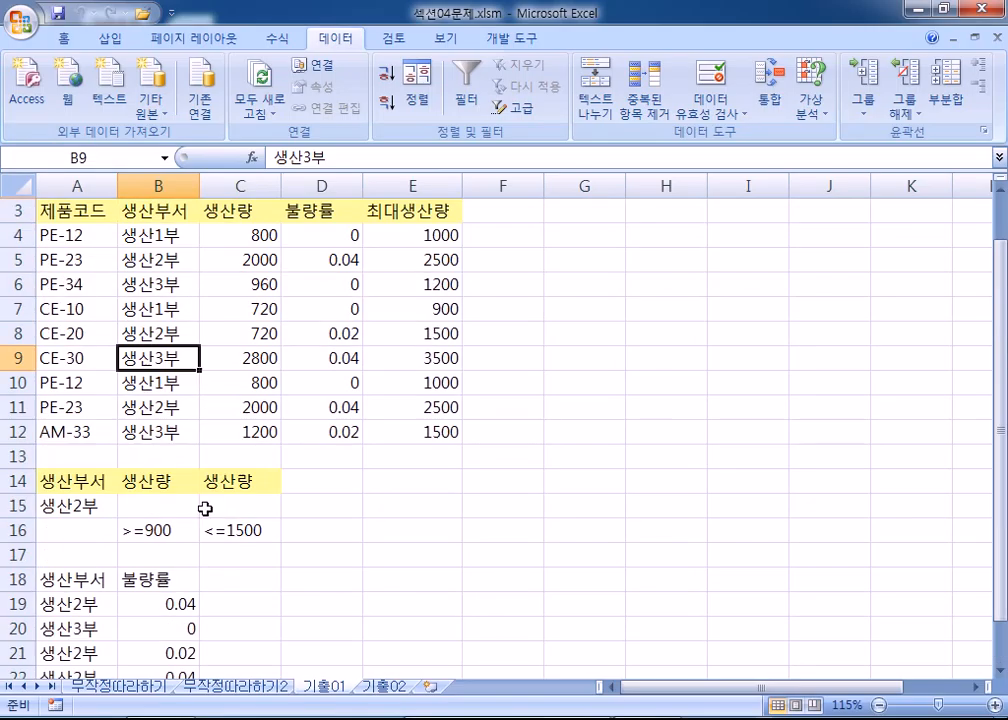
pyautogui.click(76, 210)
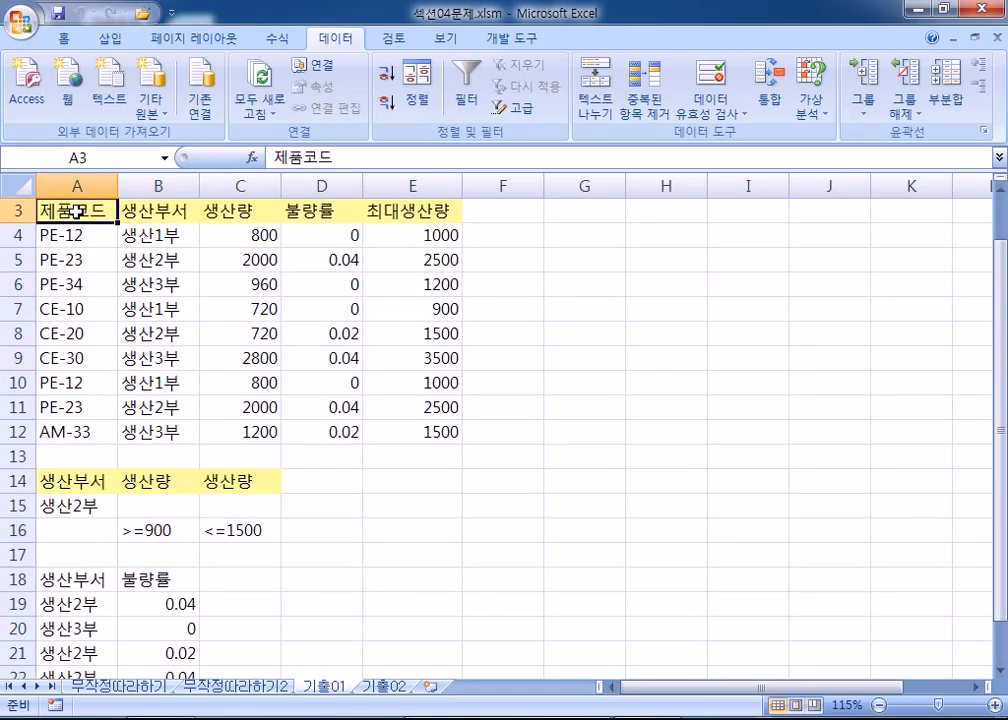
pyautogui.click(130, 210)
pyautogui.click(224, 210)
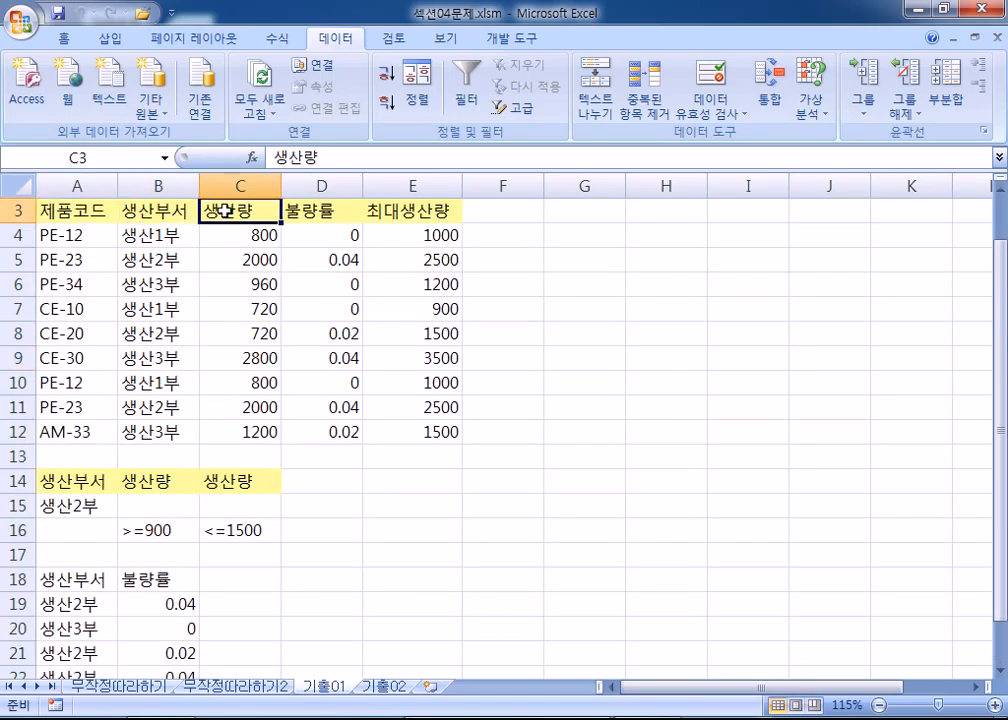
pyautogui.click(310, 210)
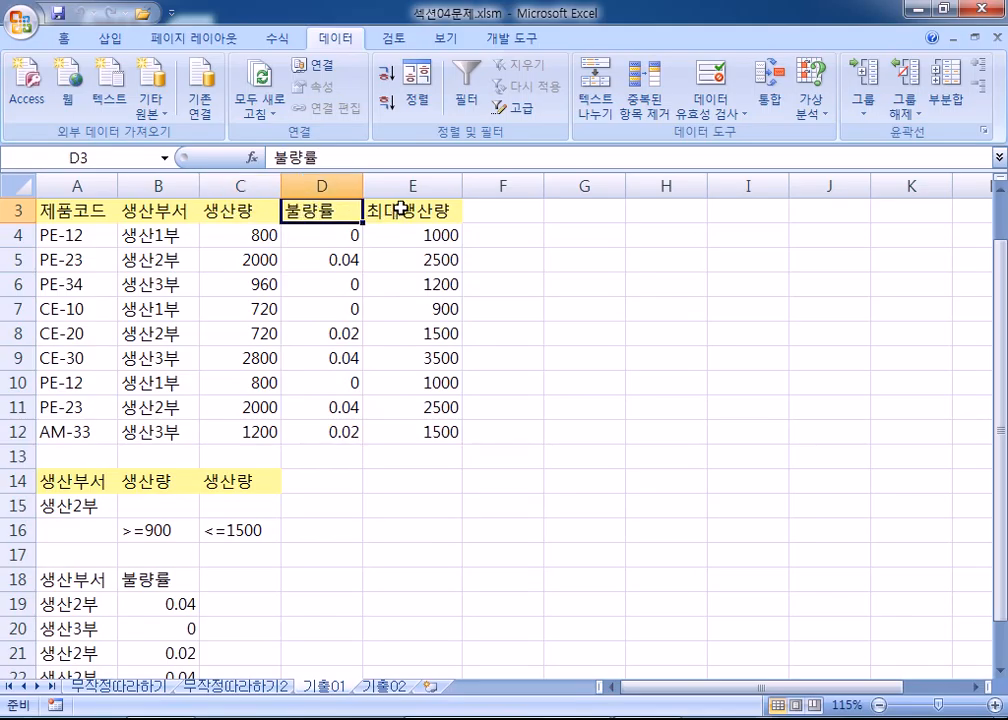
pyautogui.scroll(-4, 292, 412)
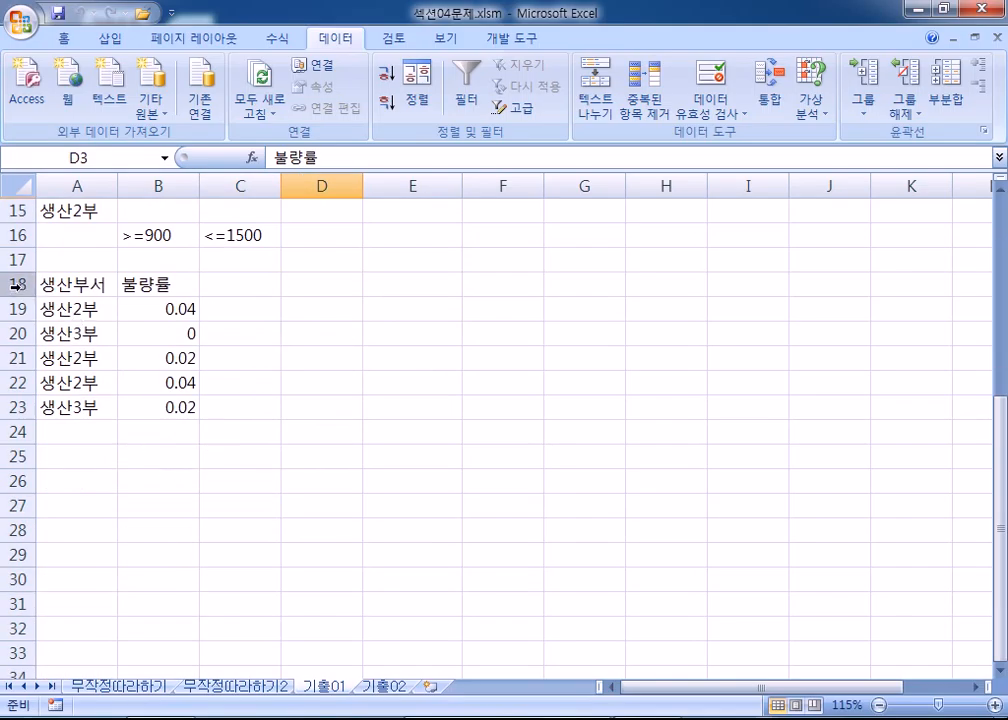
pyautogui.moveTo(16, 286); pyautogui.dragTo(18, 480)
pyautogui.rightClick(100, 352)
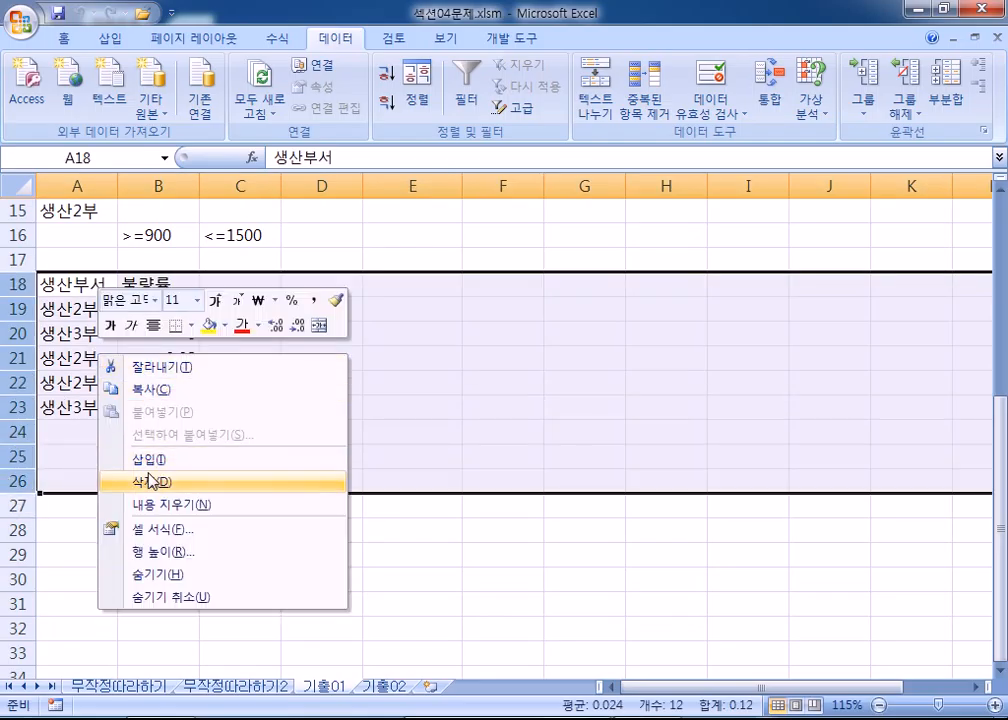
pyautogui.click(150, 481)
# Copy the table headers 제품코드 through 불량률 from A3:D3 to the output row starting at cell A18.
pyautogui.scroll(5, 140, 380)
pyautogui.moveTo(85, 265); pyautogui.dragTo(326, 266)
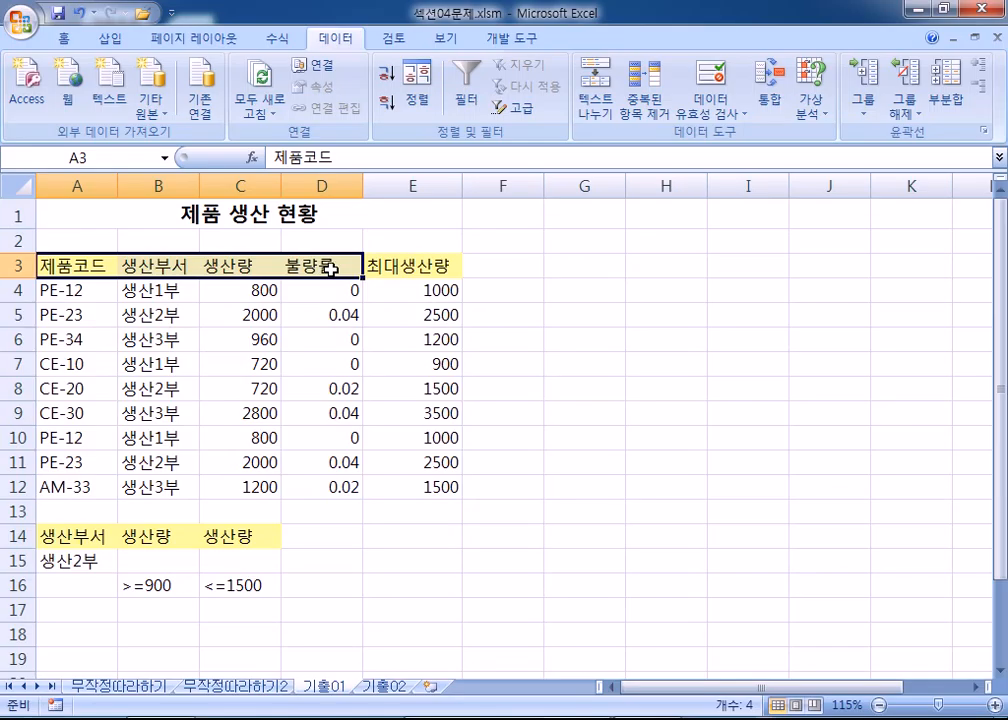
pyautogui.hotkey('ctrl', 'c')
pyautogui.scroll(-2, 148, 405)
pyautogui.click(75, 480)
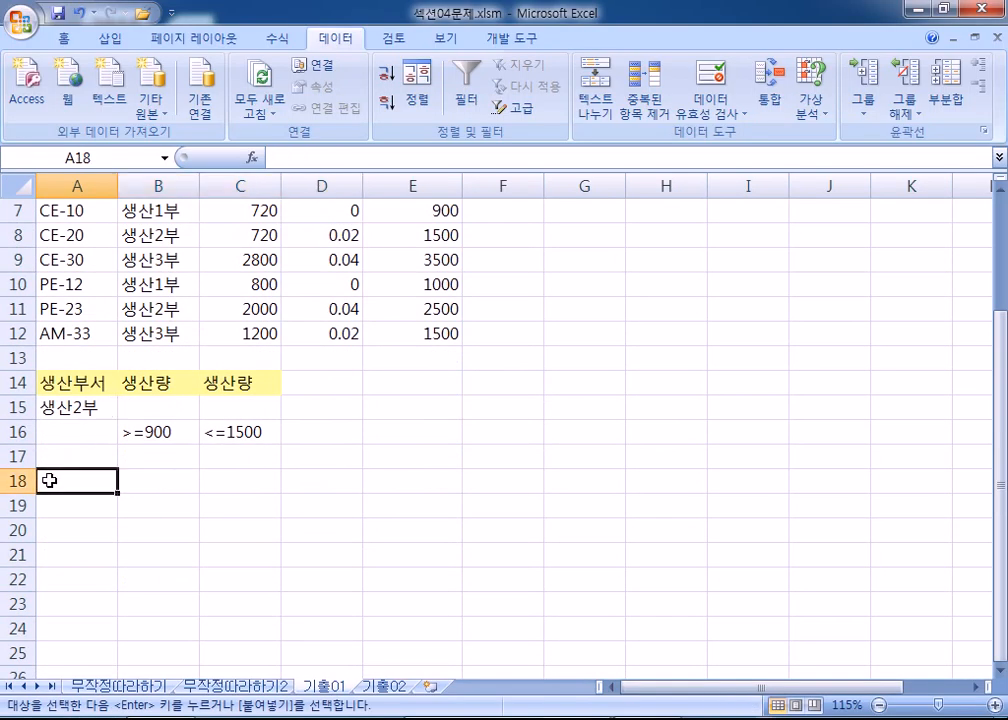
pyautogui.hotkey('ctrl', 'v')
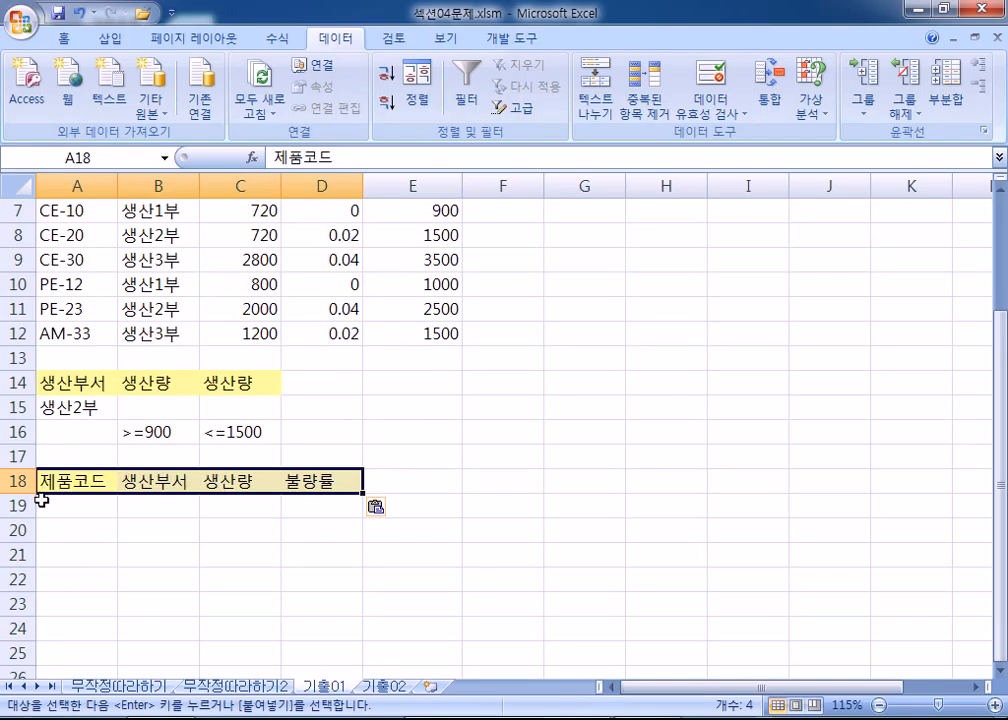
pyautogui.scroll(2, 40, 500)
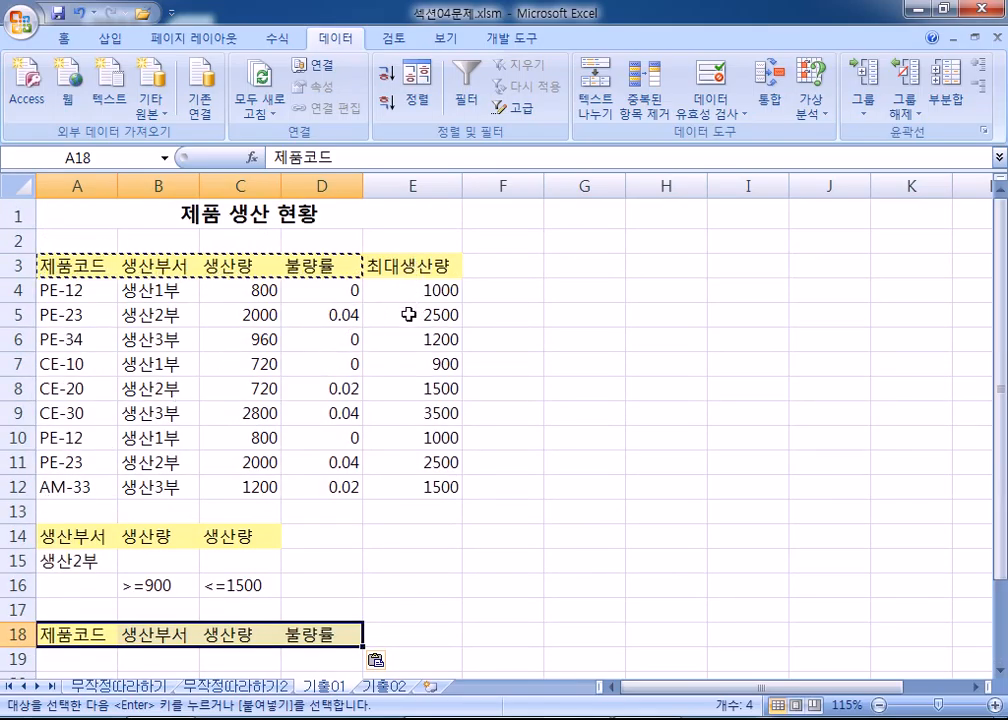
pyautogui.click(303, 322)
pyautogui.press('Escape')
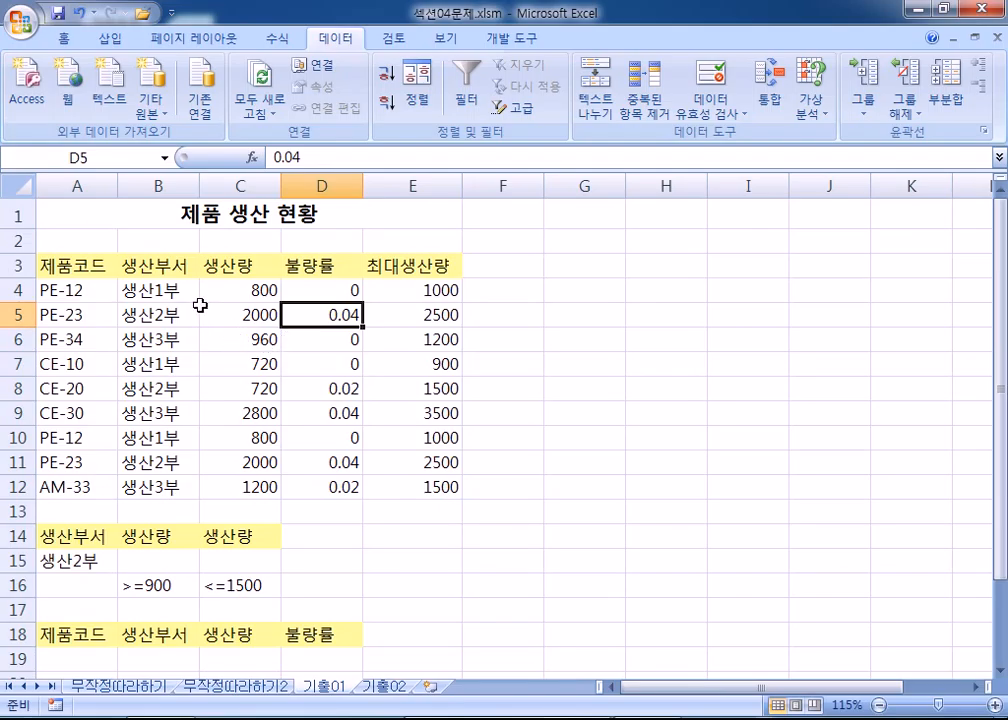
# Set up an Advanced Filter on the product table that copies to another location, using the criteria range A14:C16.
pyautogui.moveTo(83, 265); pyautogui.dragTo(290, 266)
pyautogui.scroll(-4, 287, 288)
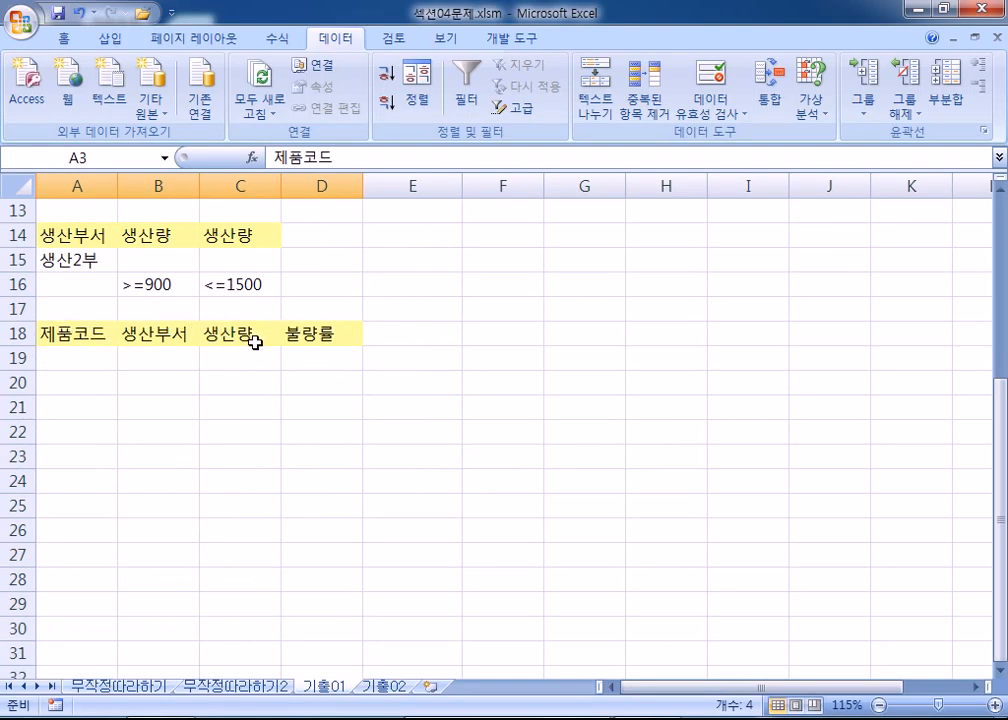
pyautogui.scroll(3, 255, 342)
pyautogui.click(262, 284)
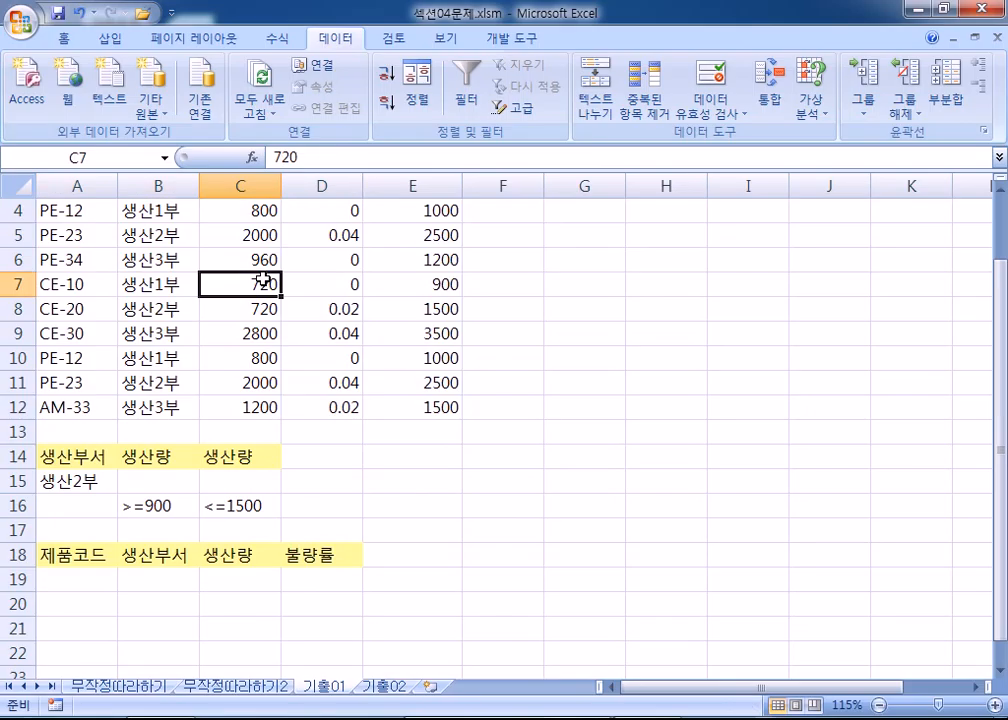
pyautogui.click(528, 115)
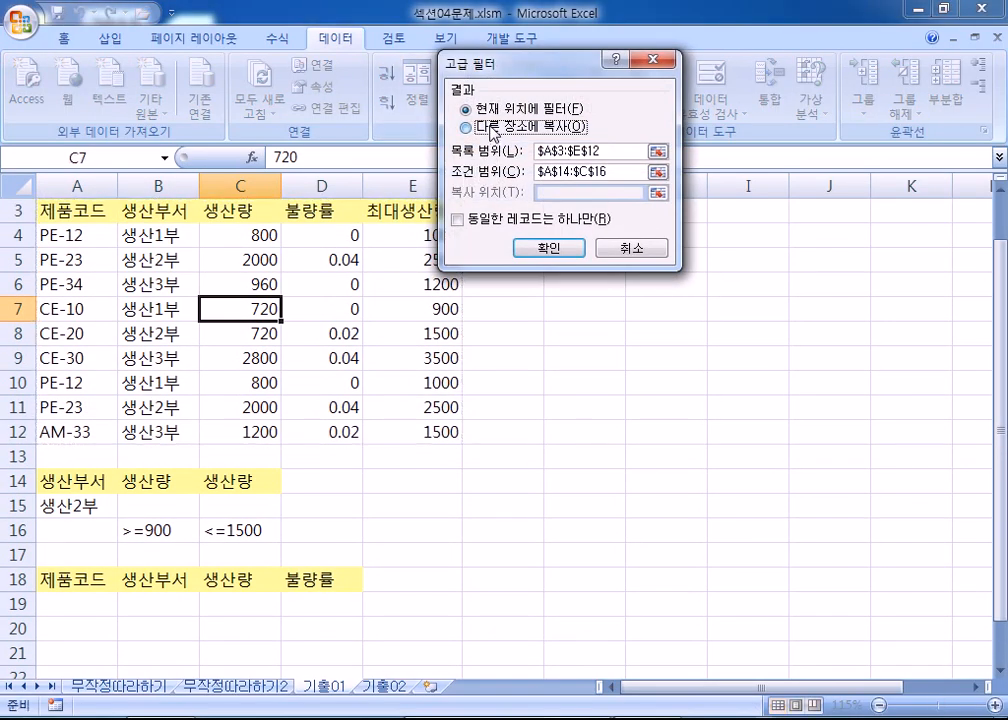
pyautogui.click(493, 130)
pyautogui.click(621, 170)
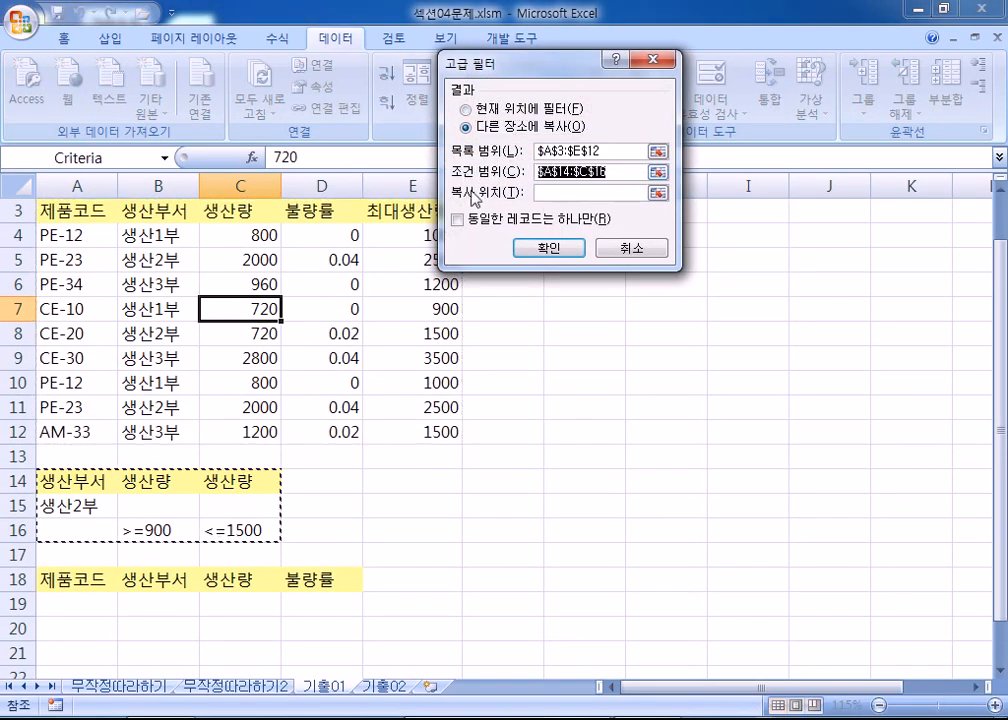
pyautogui.moveTo(79, 477); pyautogui.dragTo(270, 532)
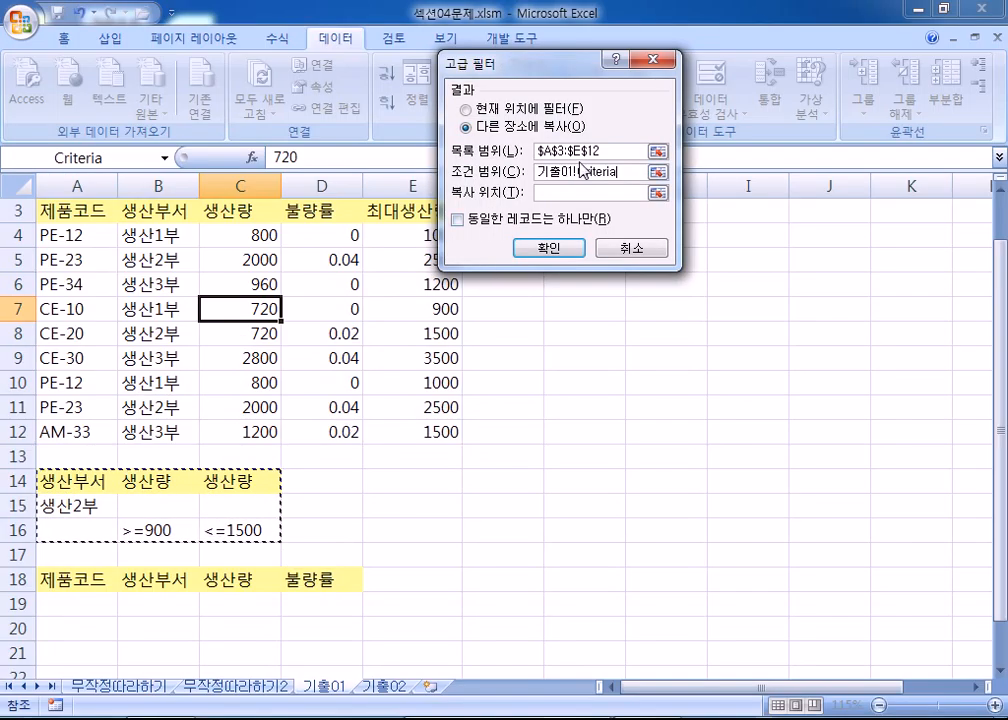
# Set the copy destination to the four header cells A18:D18 and run the Advanced Filter.
pyautogui.click(618, 193)
pyautogui.scroll(-3, 190, 255)
pyautogui.moveTo(58, 356); pyautogui.dragTo(308, 358)
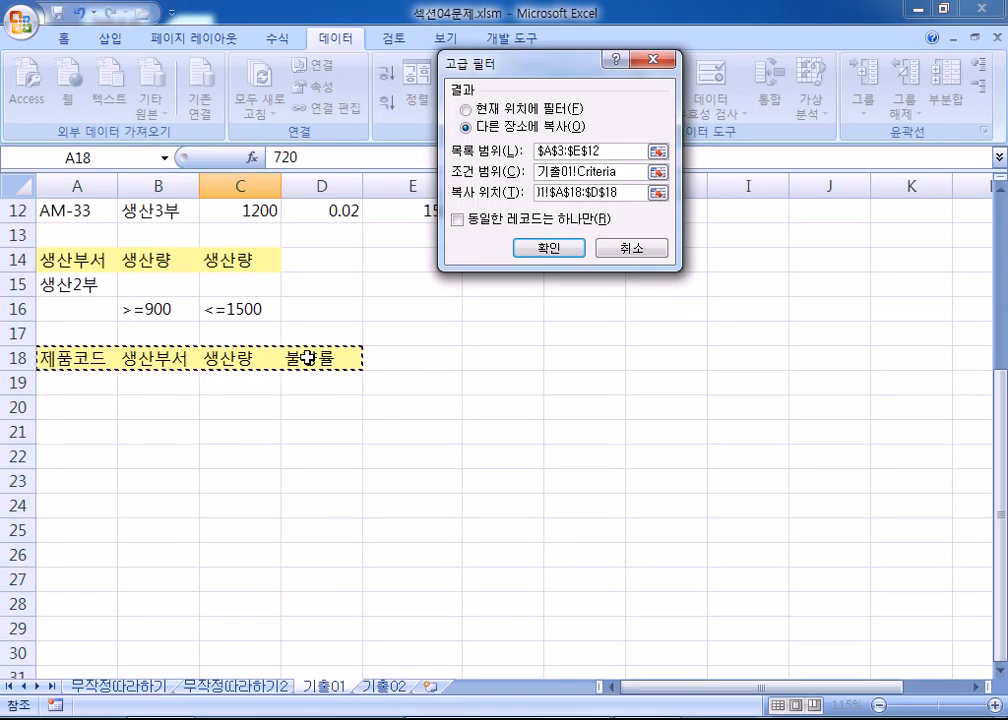
pyautogui.click(549, 247)
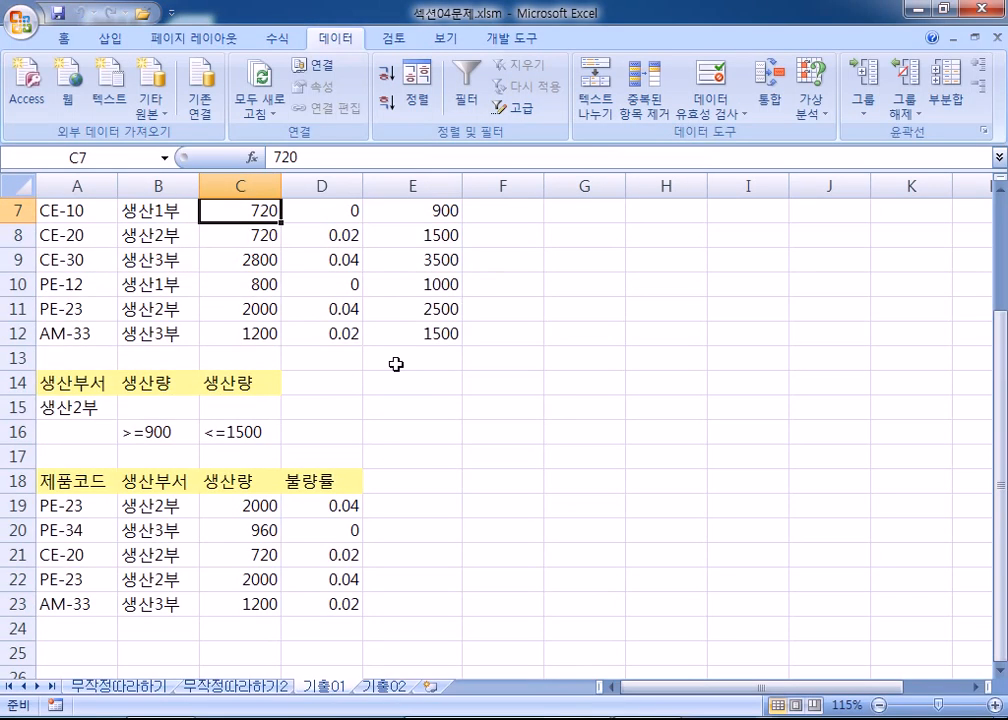
# Copy the 최대생산량 header and the values below it from E3:E8 to cell E18 beside the extracted result.
pyautogui.scroll(-2, 214, 490)
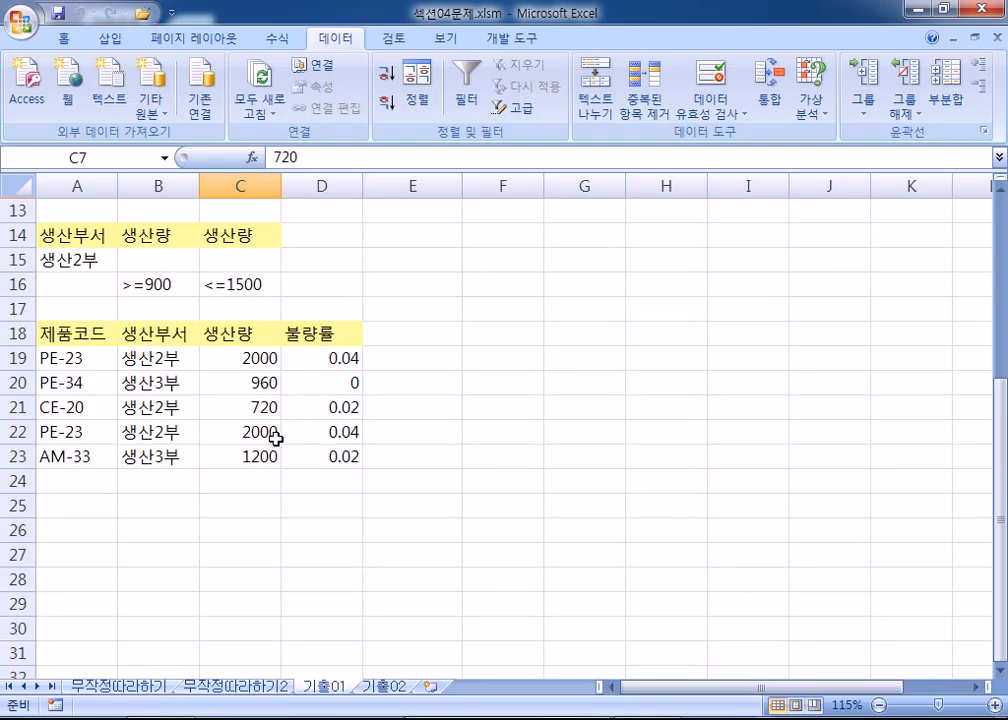
pyautogui.scroll(4, 275, 437)
pyautogui.moveTo(412, 264); pyautogui.dragTo(407, 387)
pyautogui.hotkey('ctrl', 'c')
pyautogui.scroll(-3, 414, 403)
pyautogui.click(407, 407)
pyautogui.hotkey('ctrl', 'v')
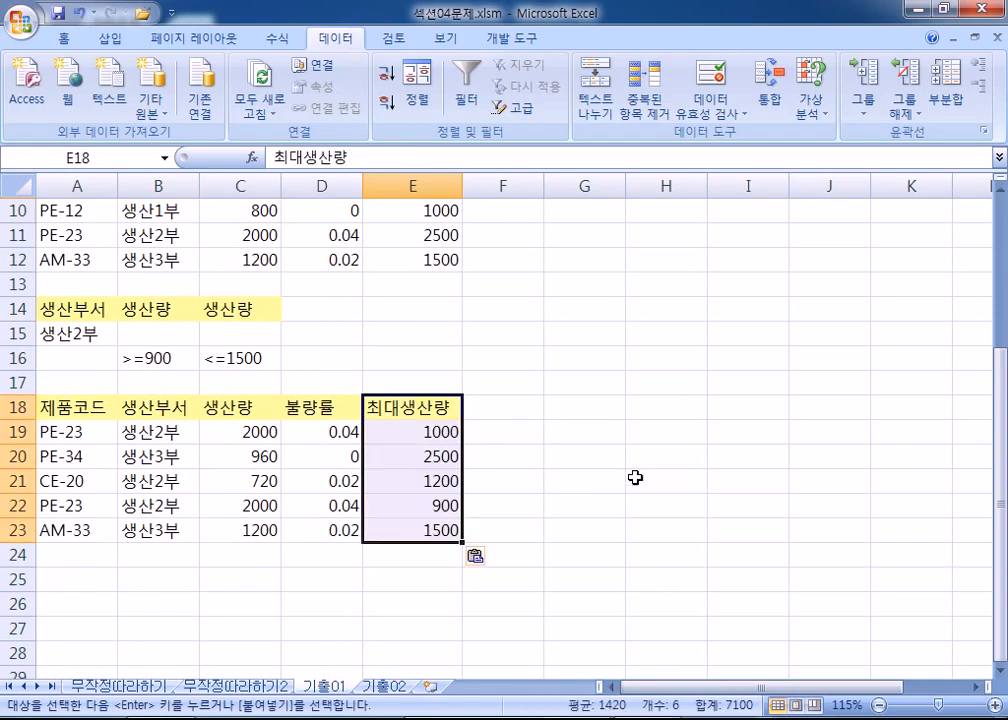
# Clear the 최대생산량 column in E18:E23 by pasting a copy of the blank cells H18:H23 over it.
pyautogui.click(648, 472)
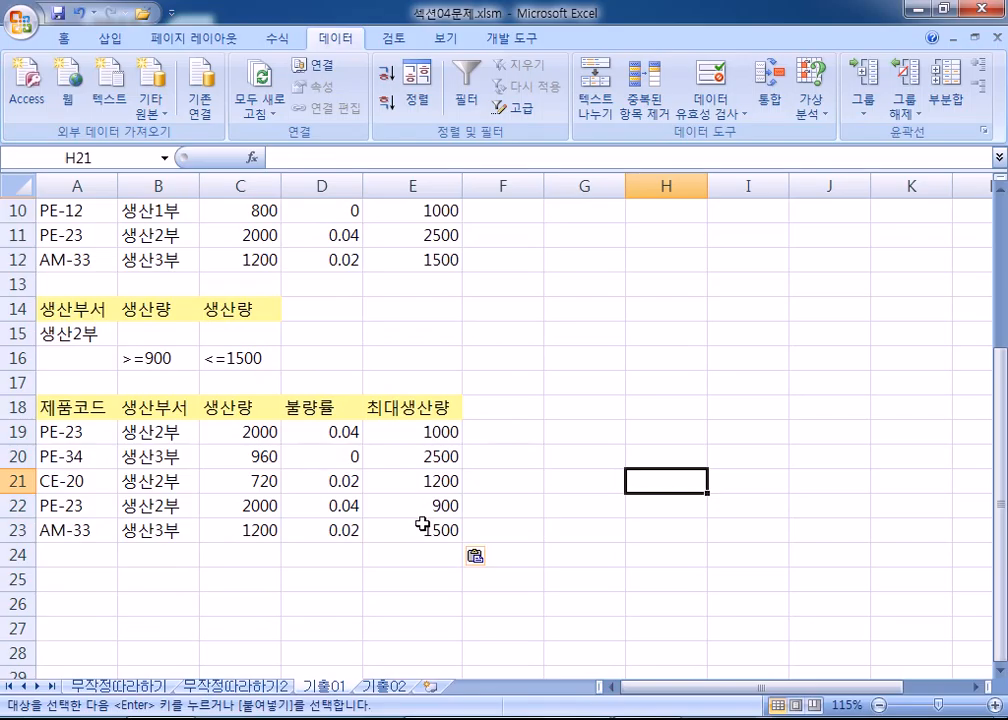
pyautogui.moveTo(646, 400); pyautogui.dragTo(648, 518)
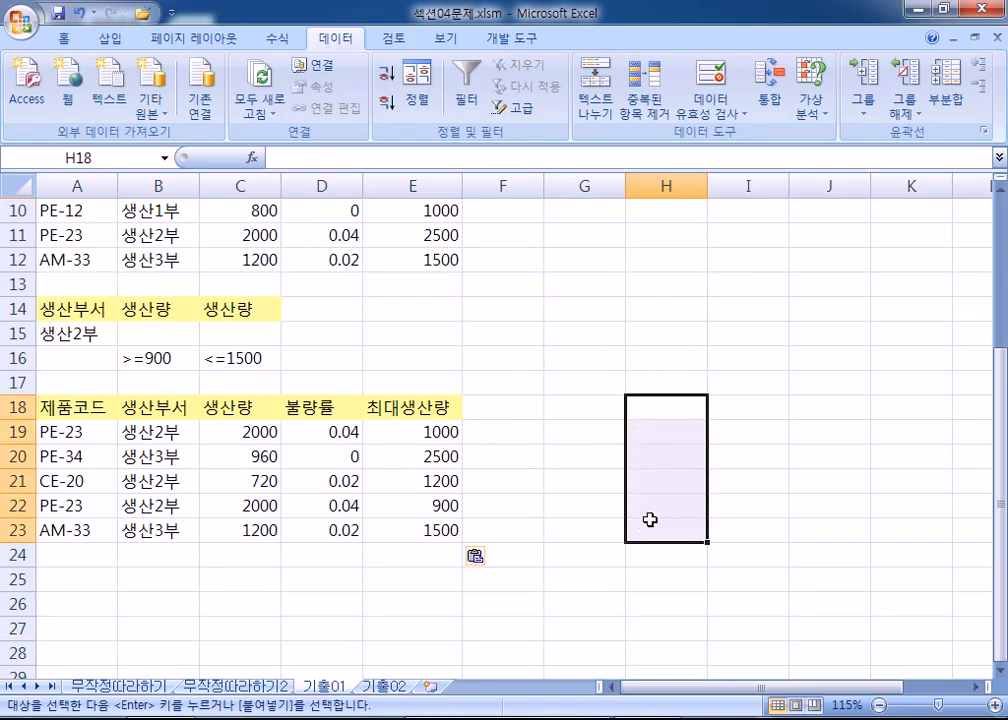
pyautogui.rightClick(648, 418)
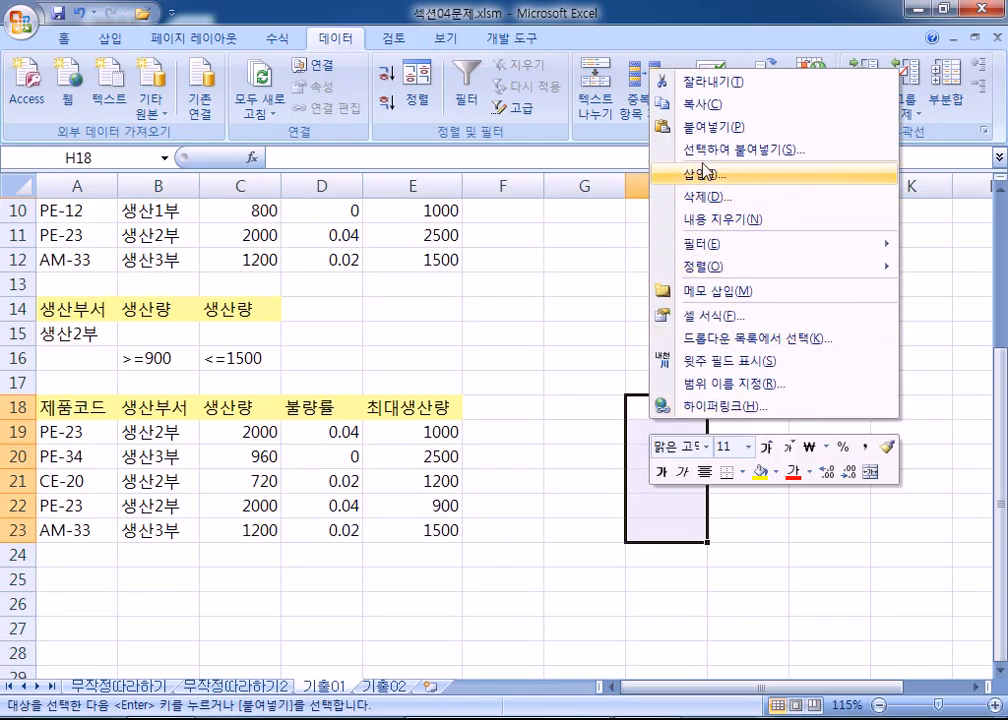
pyautogui.click(700, 104)
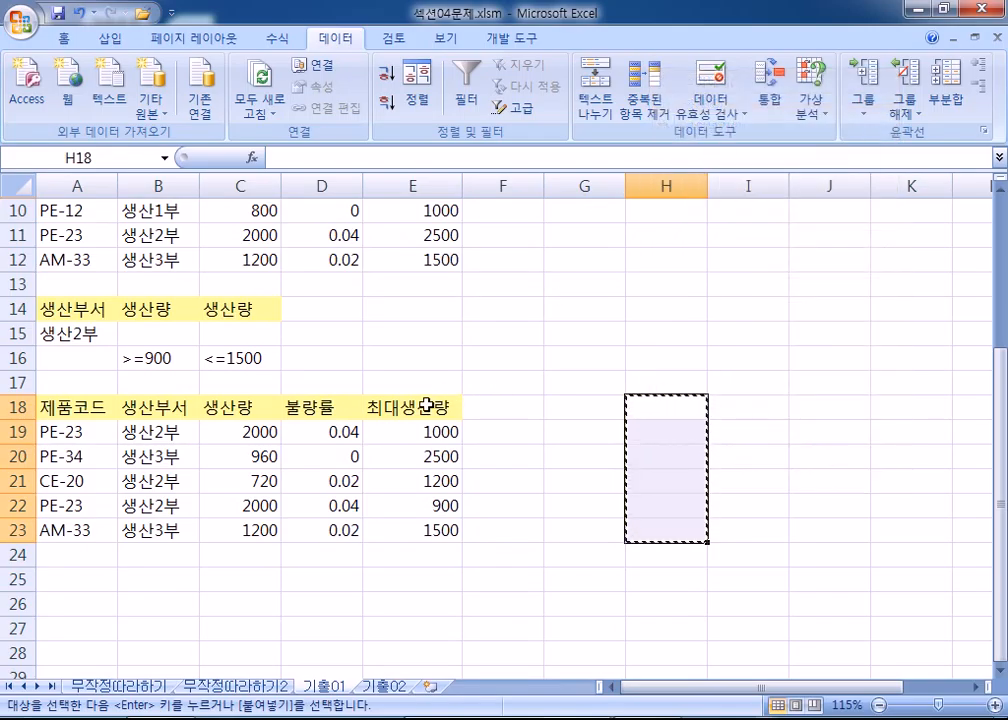
pyautogui.rightClick(434, 400)
pyautogui.click(496, 121)
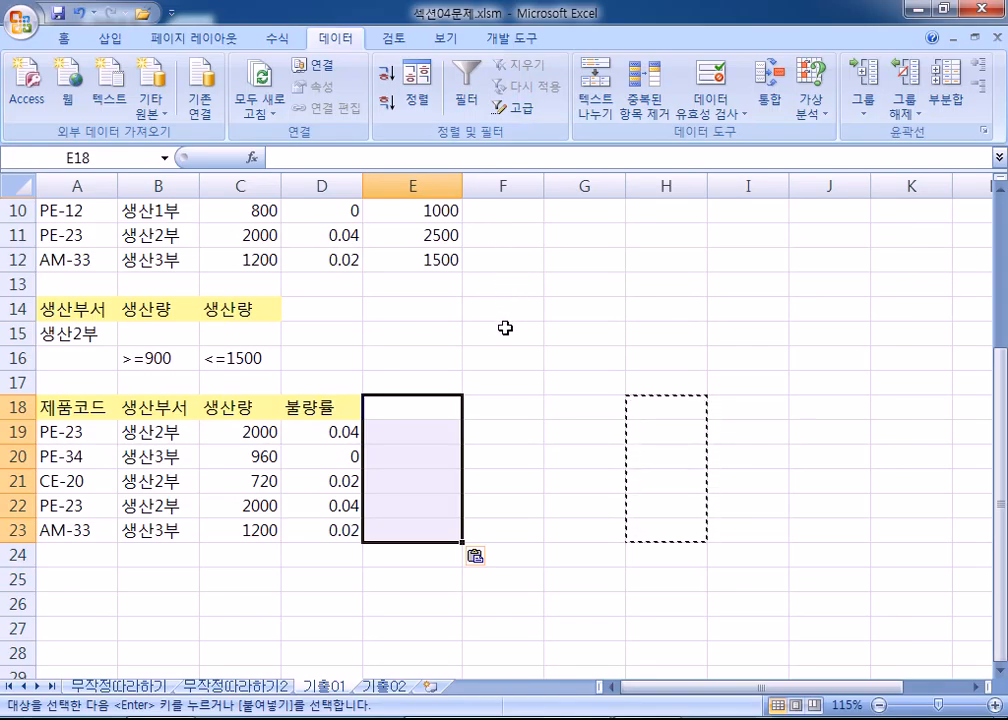
pyautogui.click(542, 423)
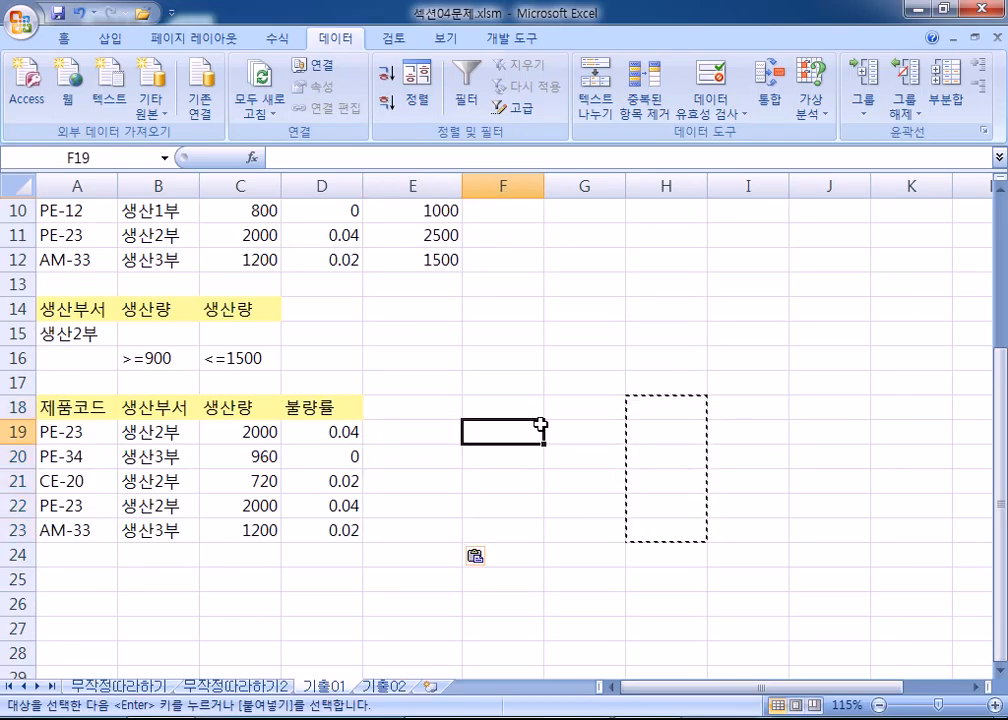
pyautogui.press('Escape')
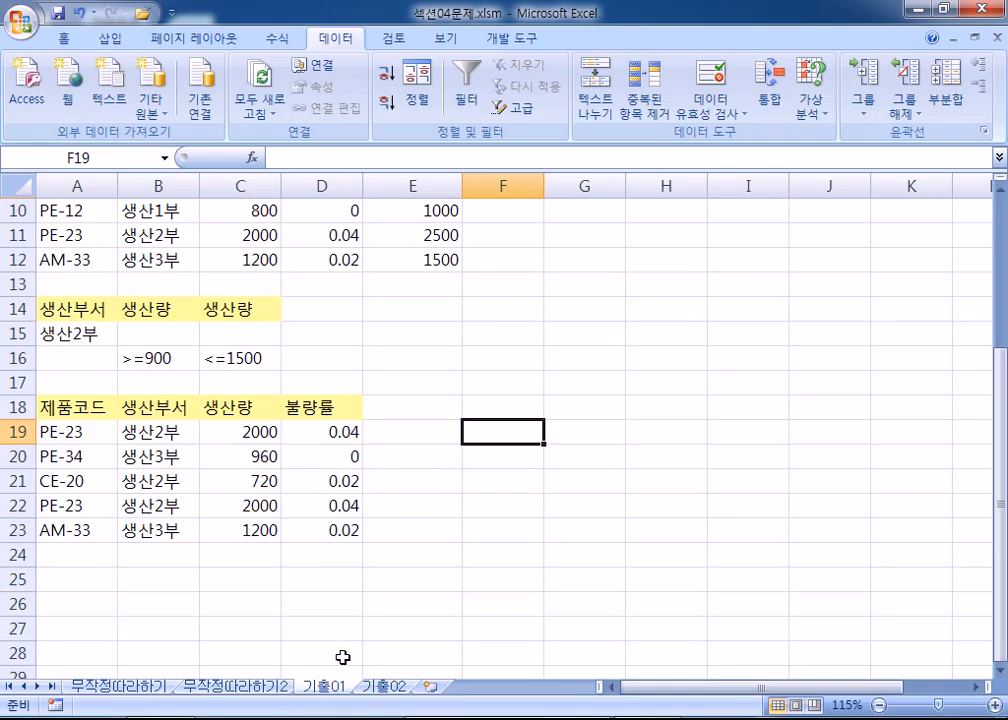
# On the 기출02 sheet, copy the 생년월일 header from C3 to cell A15 below the customer table.
pyautogui.click(383, 686)
pyautogui.click(103, 267)
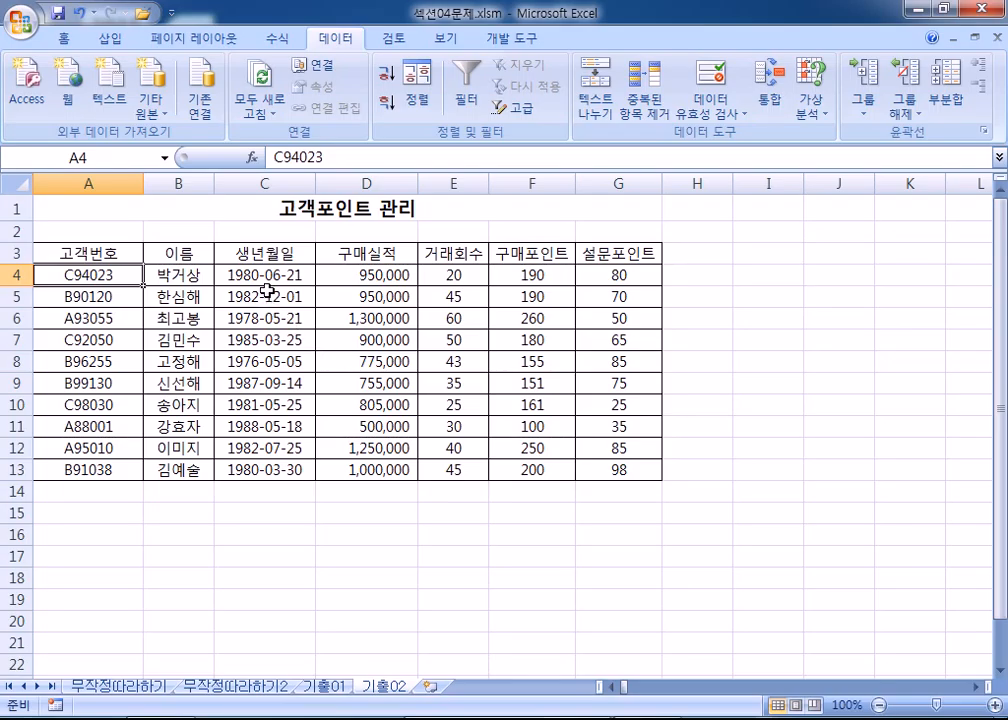
pyautogui.click(268, 255)
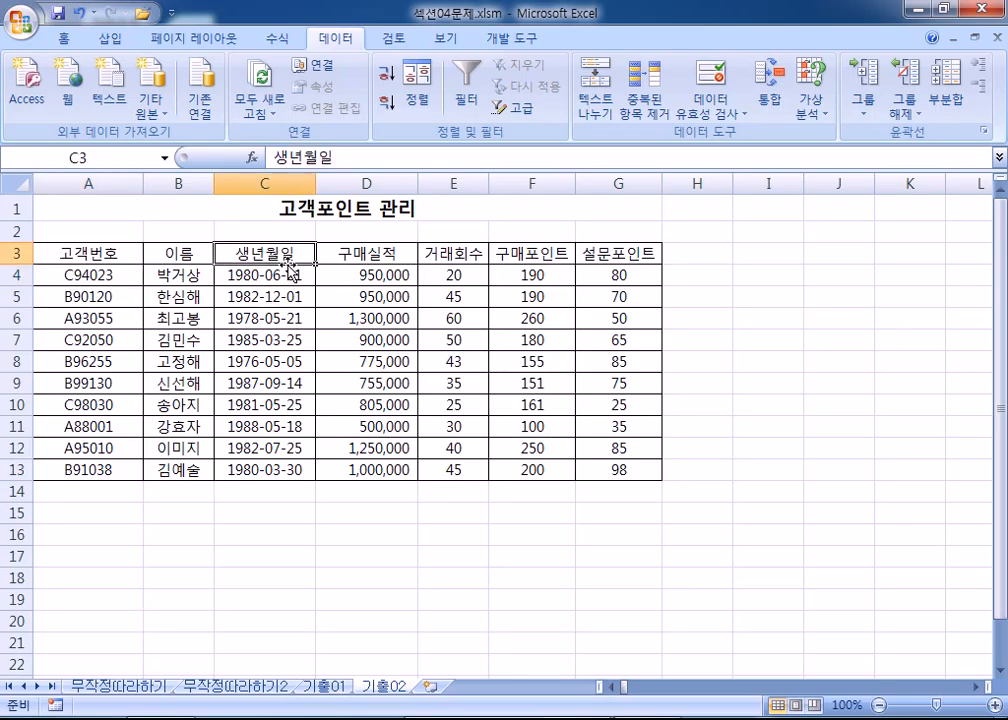
pyautogui.hotkey('ctrl', 'c')
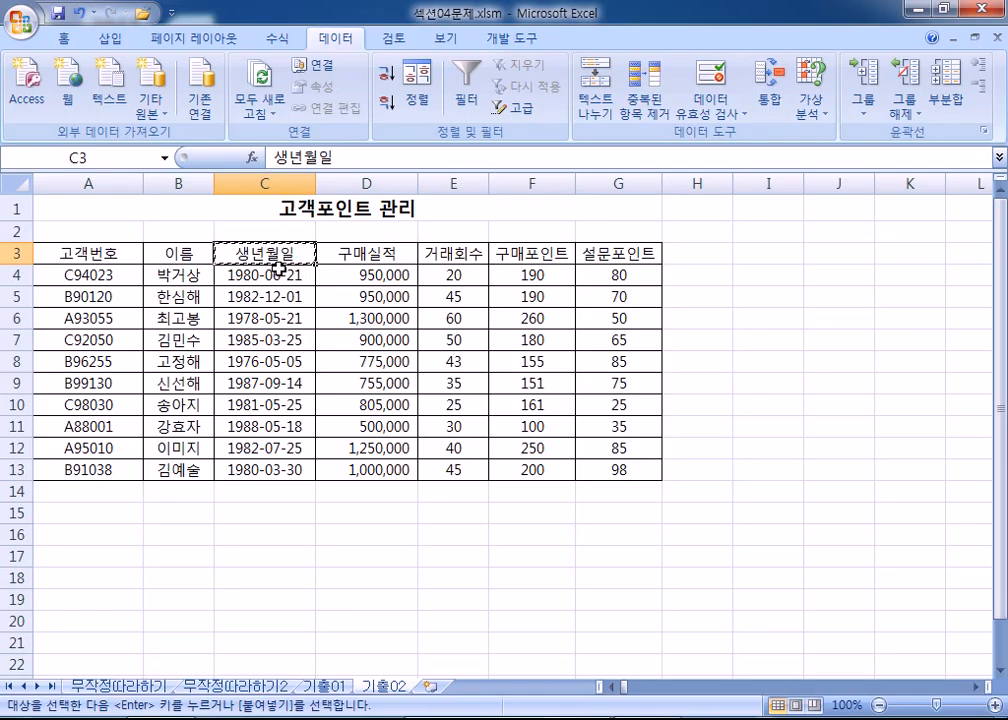
pyautogui.scroll(-1, 100, 468)
pyautogui.click(85, 443)
pyautogui.hotkey('ctrl', 'v')
# Enter 5월 as the filter criterion in A16 under the copied 생년월일 header.
pyautogui.click(94, 466)
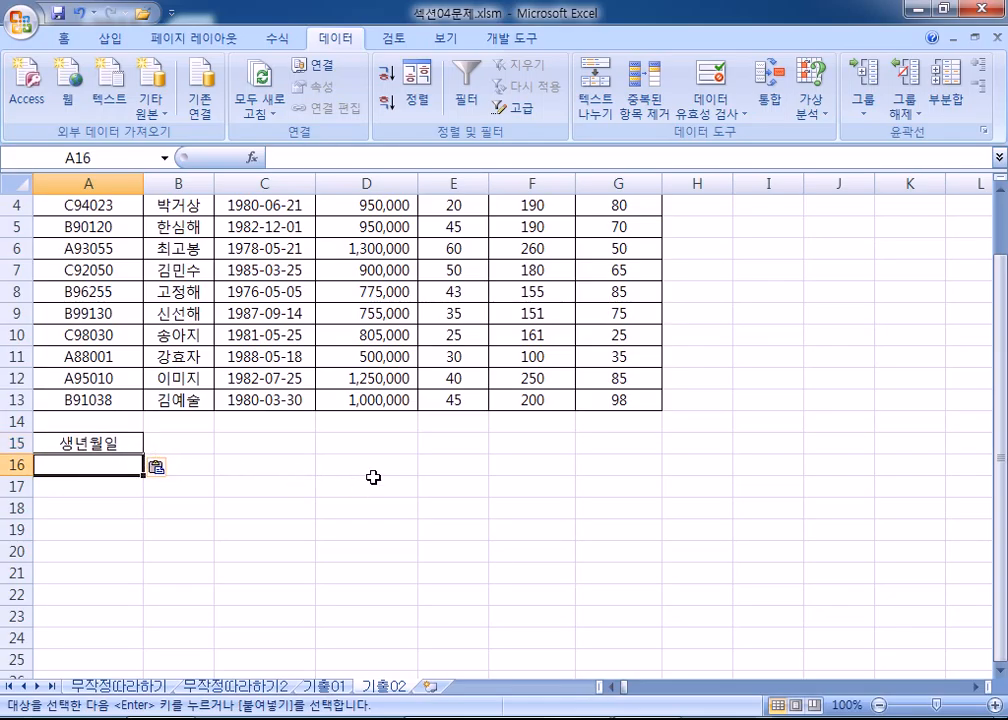
pyautogui.write('5')
pyautogui.write('DNUF')
pyautogui.press('BackSpace')
pyautogui.press('BackSpace')
pyautogui.press('BackSpace')
pyautogui.press('BackSpace')
pyautogui.press('Hangul')
pyautogui.write('ㅇㅝㄹ')
pyautogui.press('Return')
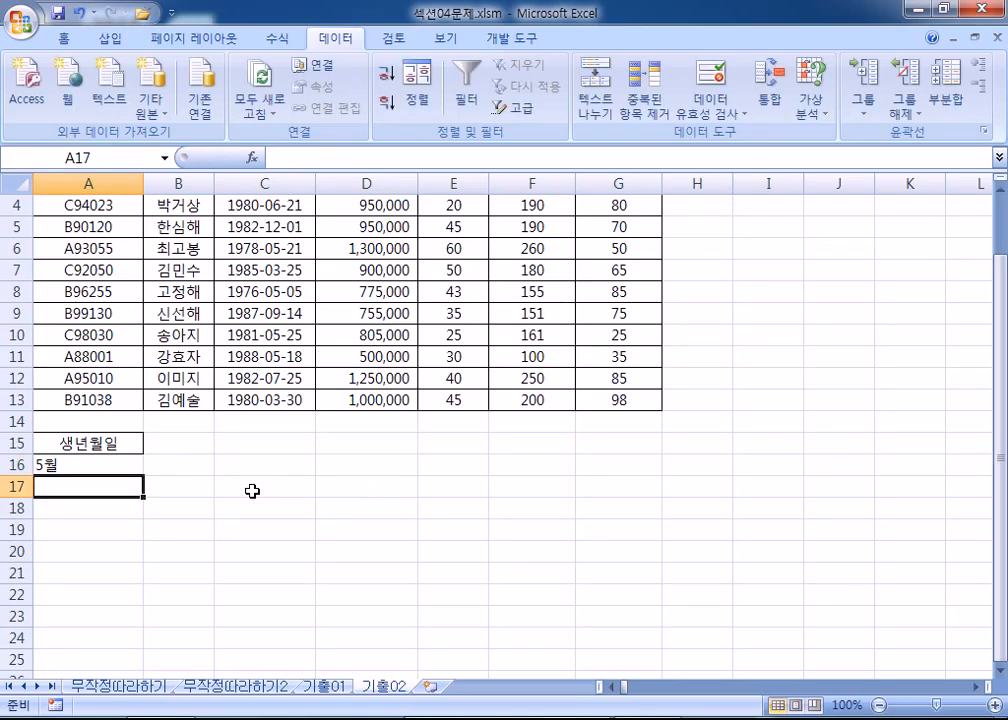
# Replace the criterion in A16 with the formula =MONTH(C4)=5.
pyautogui.scroll(4, 141, 468)
pyautogui.scroll(2, 130, 412)
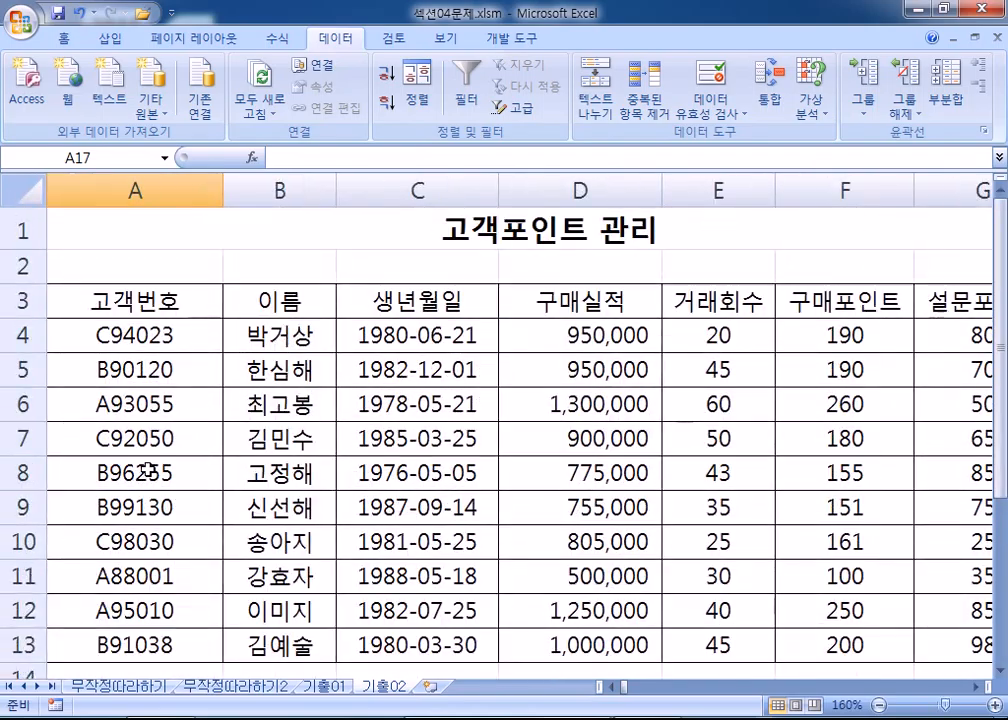
pyautogui.scroll(-3, 198, 443)
pyautogui.click(106, 434)
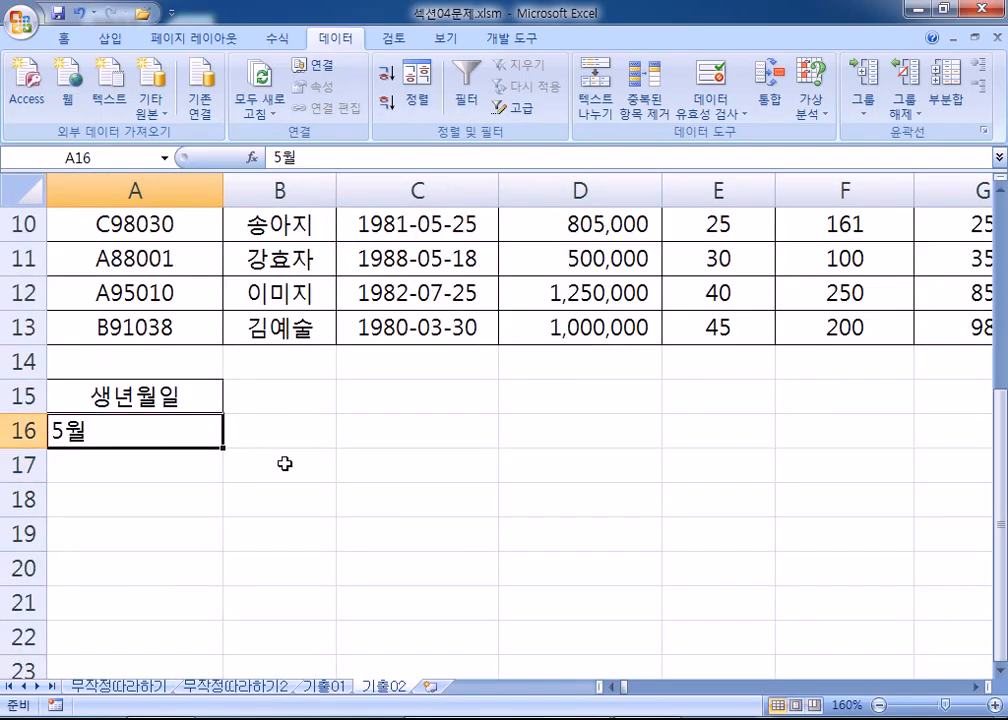
pyautogui.write('=')
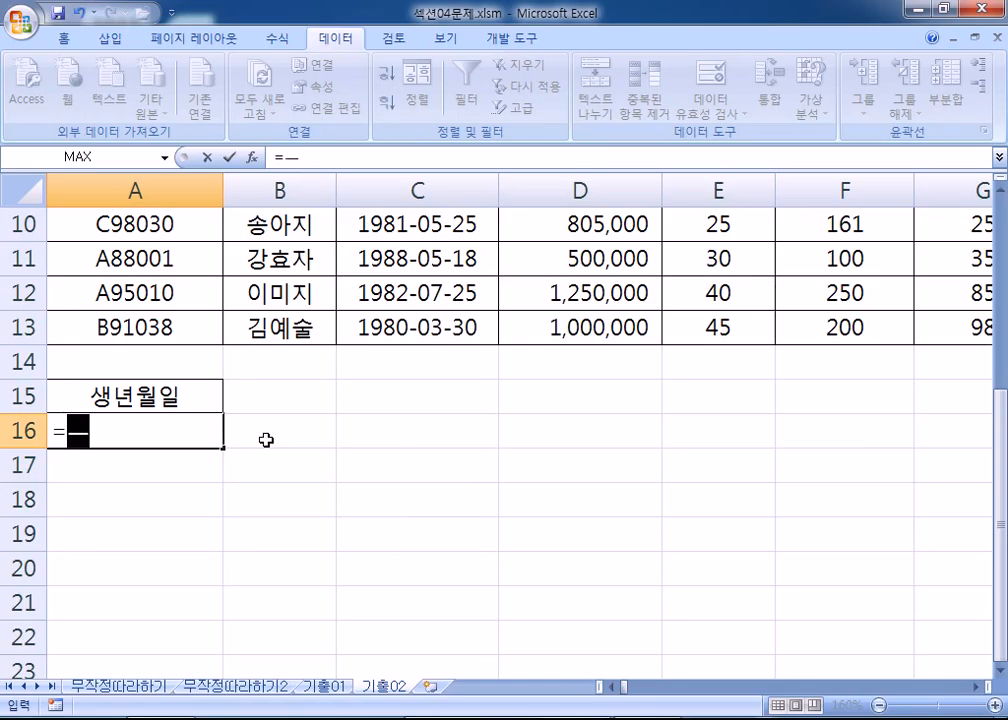
pyautogui.write('MONTH(')
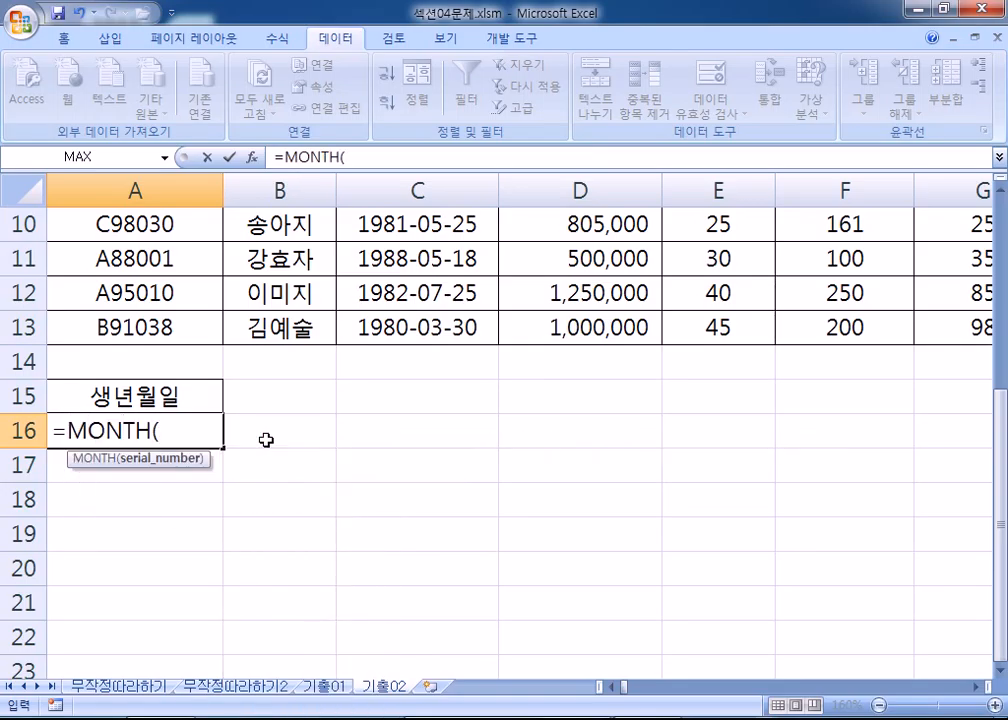
pyautogui.scroll(3, 266, 440)
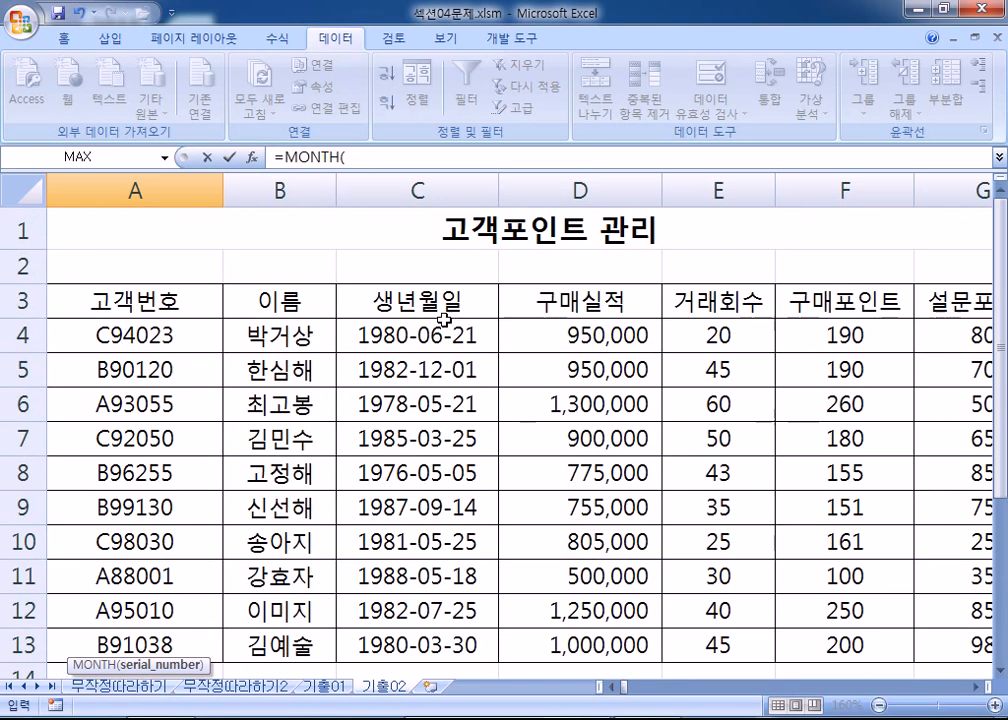
pyautogui.click(448, 336)
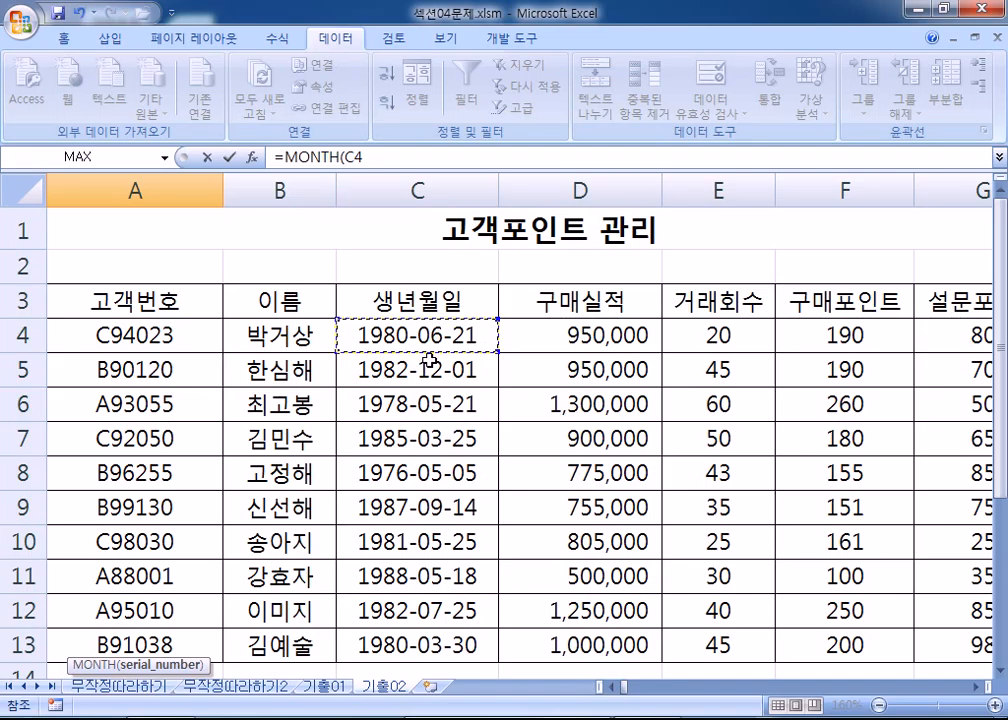
pyautogui.scroll(-3, 439, 362)
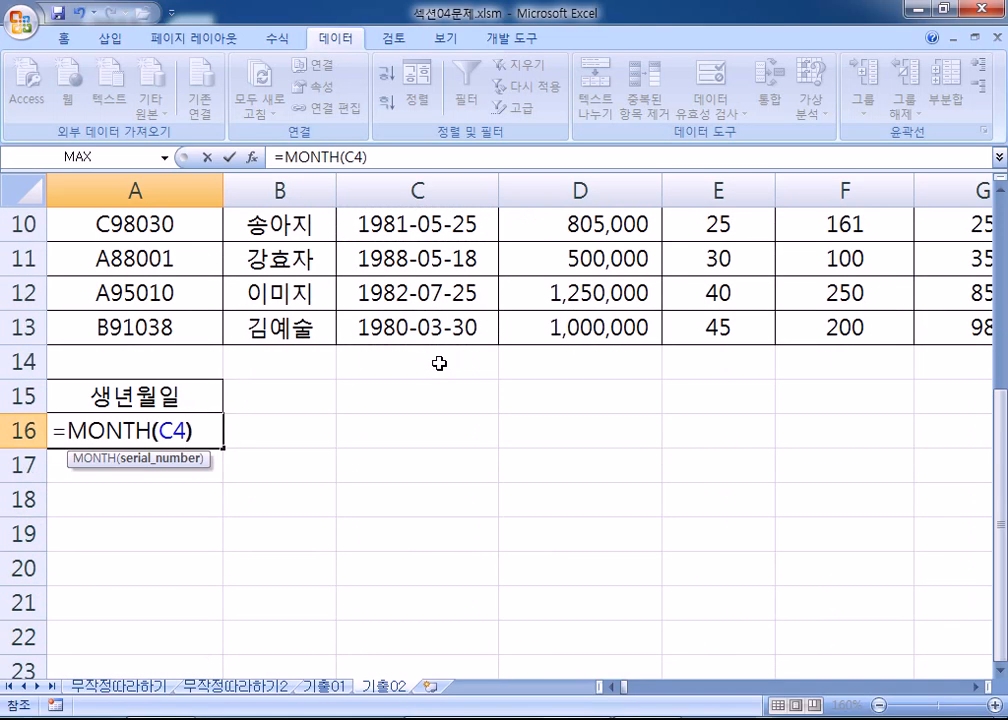
pyautogui.write(')=5')
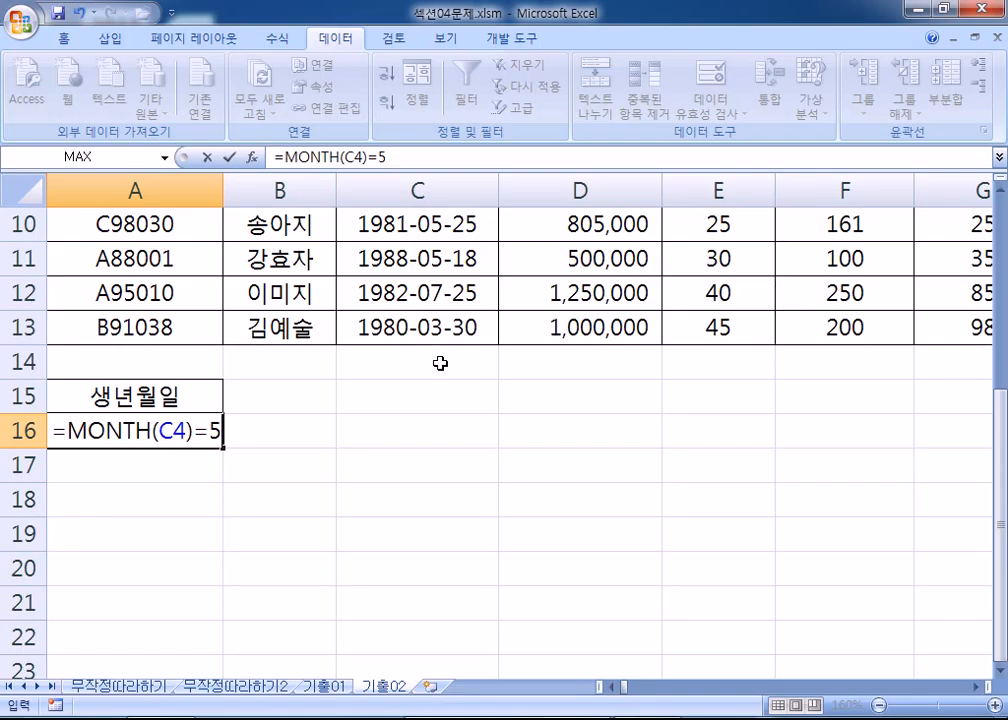
pyautogui.moveTo(159, 431); pyautogui.dragTo(68, 431)
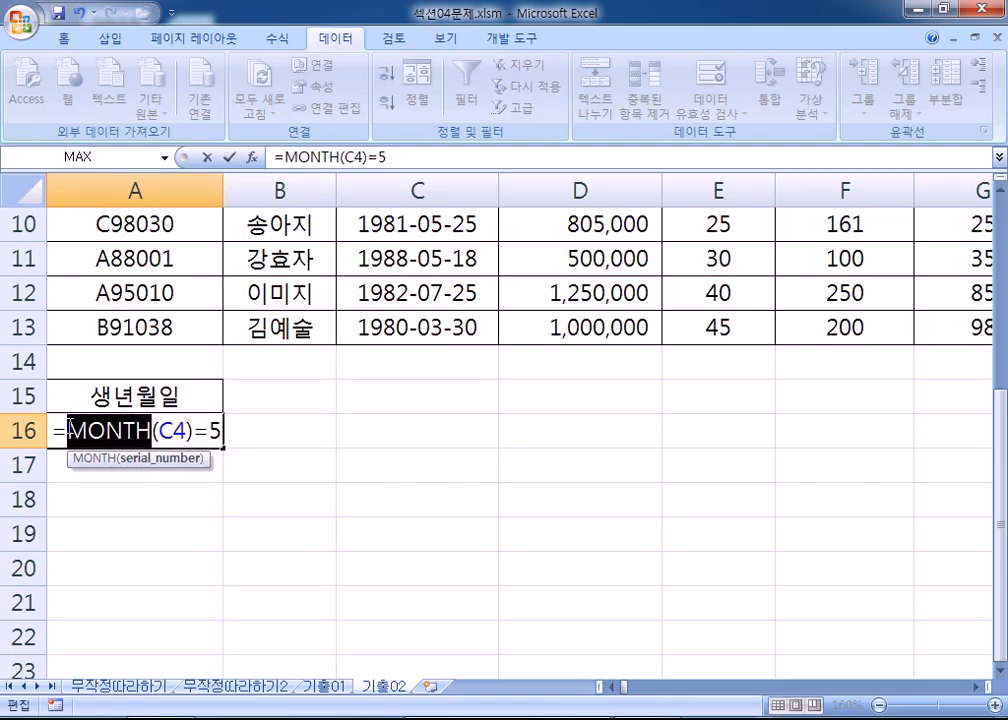
pyautogui.click(216, 431)
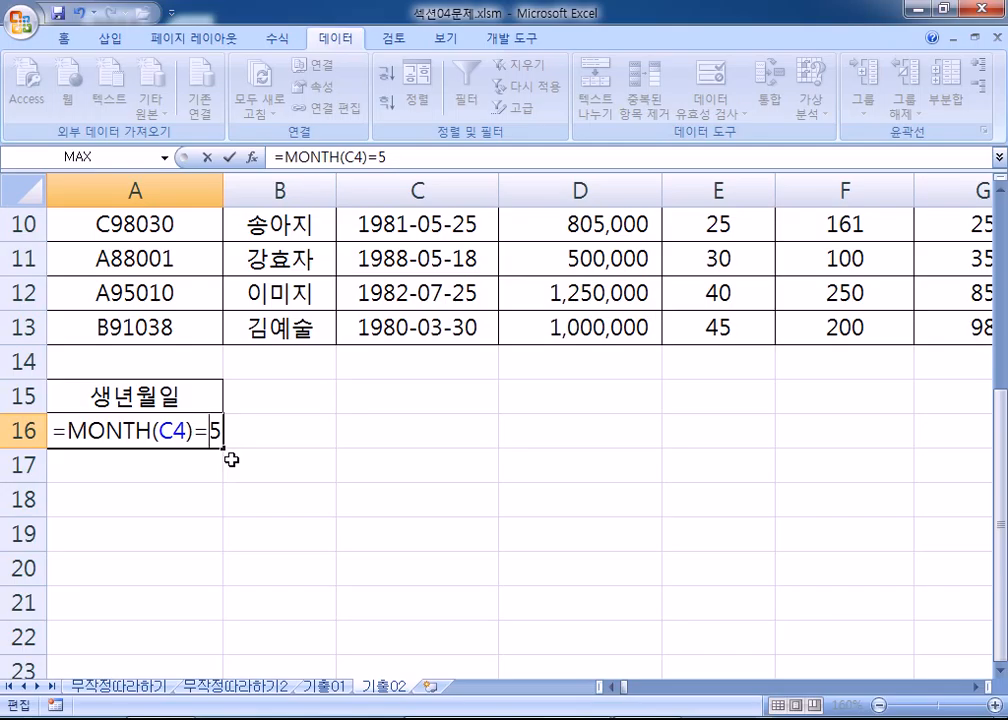
pyautogui.press('Return')
# Compare the formula result in A16 with the birth months listed in the 생년월일 column.
pyautogui.click(160, 432)
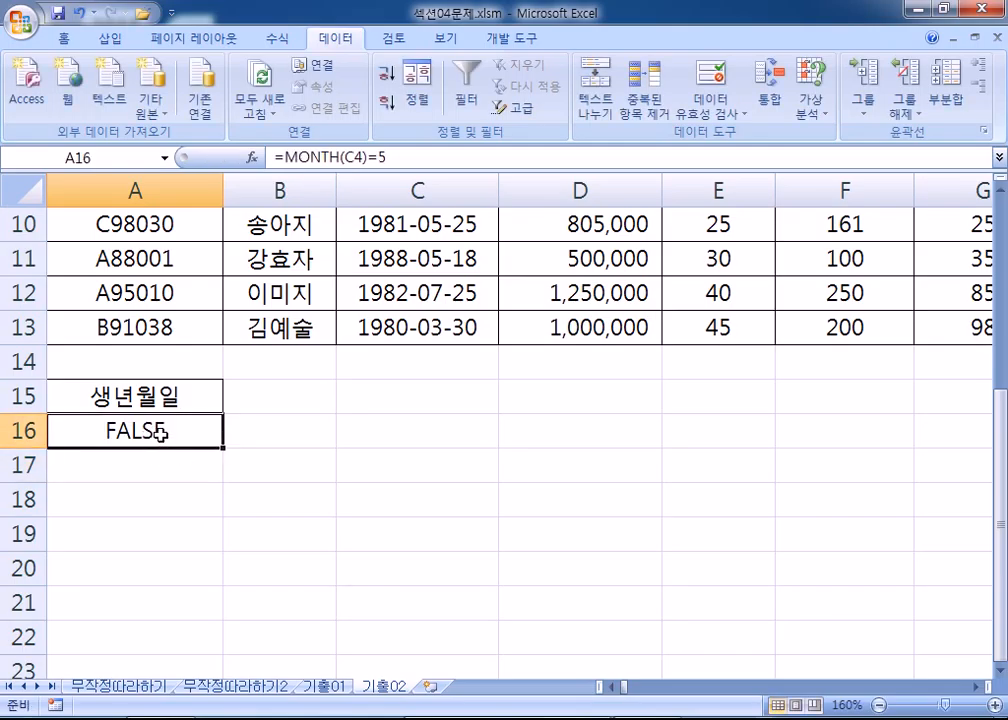
pyautogui.scroll(3, 160, 432)
pyautogui.click(450, 342)
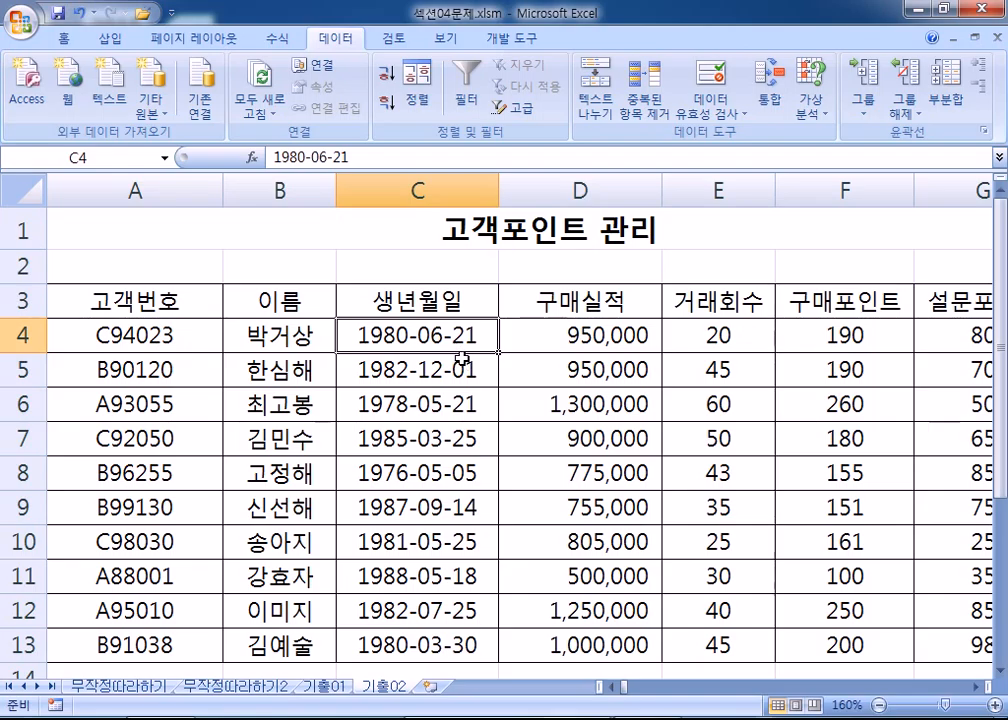
pyautogui.click(457, 405)
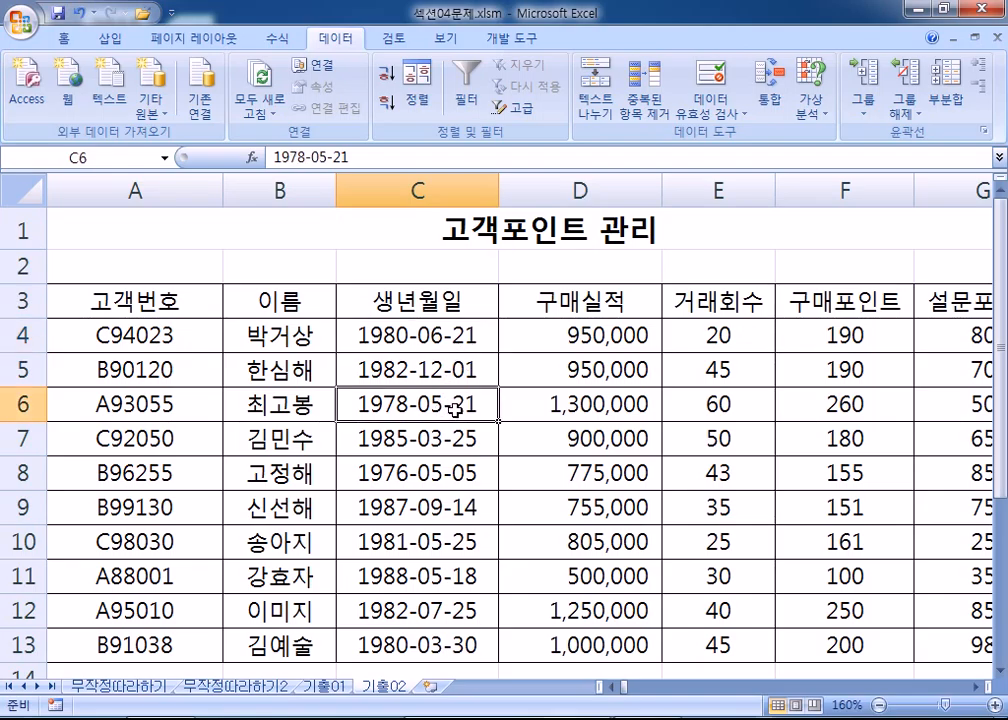
pyautogui.click(441, 335)
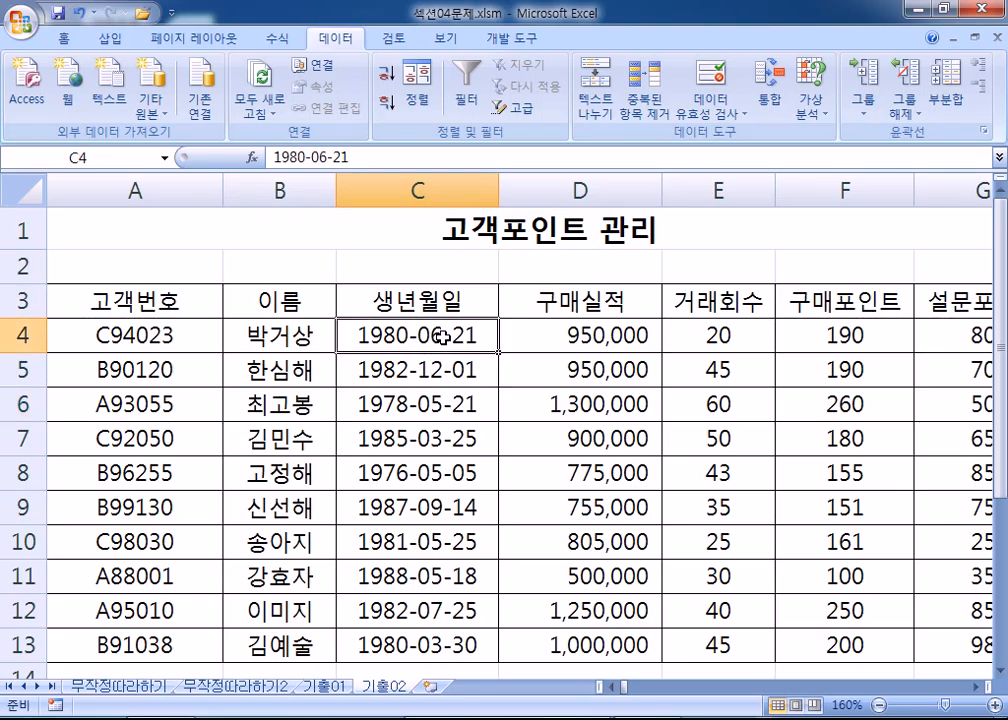
pyautogui.moveTo(441, 335); pyautogui.dragTo(425, 540)
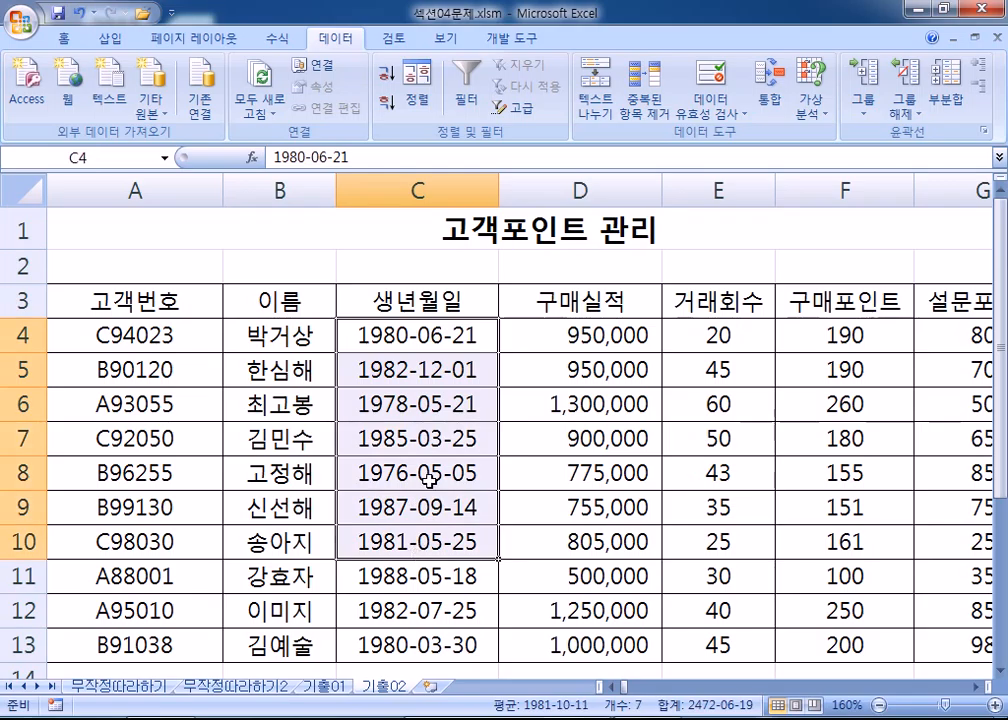
pyautogui.click(427, 335)
# Review the MONTH formula in A16, checking its month comparison value and its result.
pyautogui.scroll(-3, 388, 377)
pyautogui.scroll(-1, 388, 377)
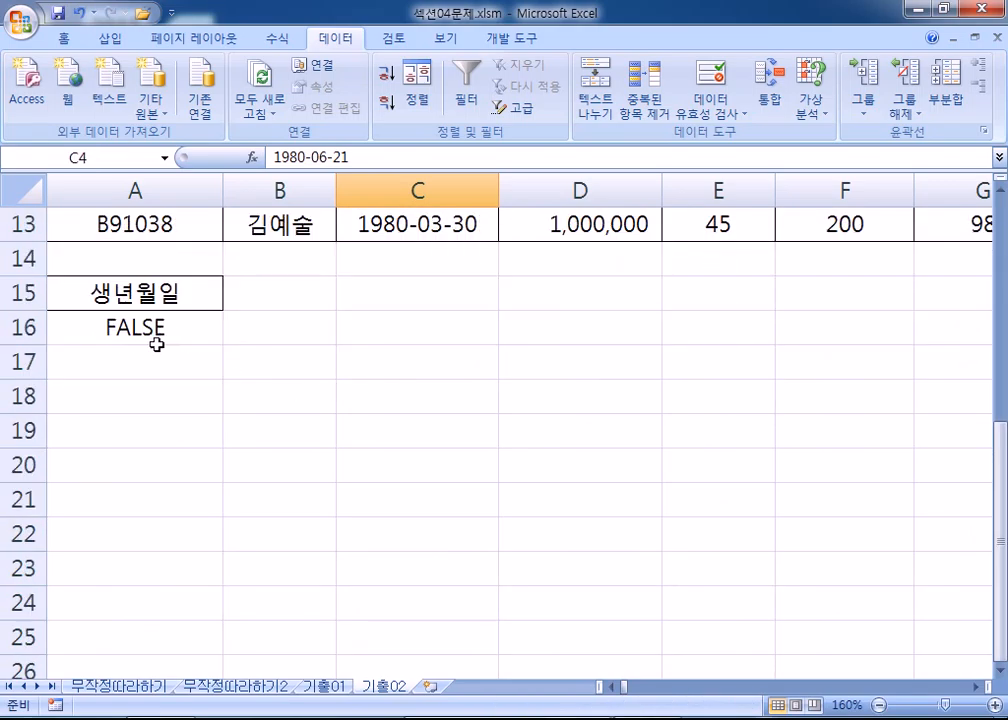
pyautogui.click(157, 328)
pyautogui.press('F2')
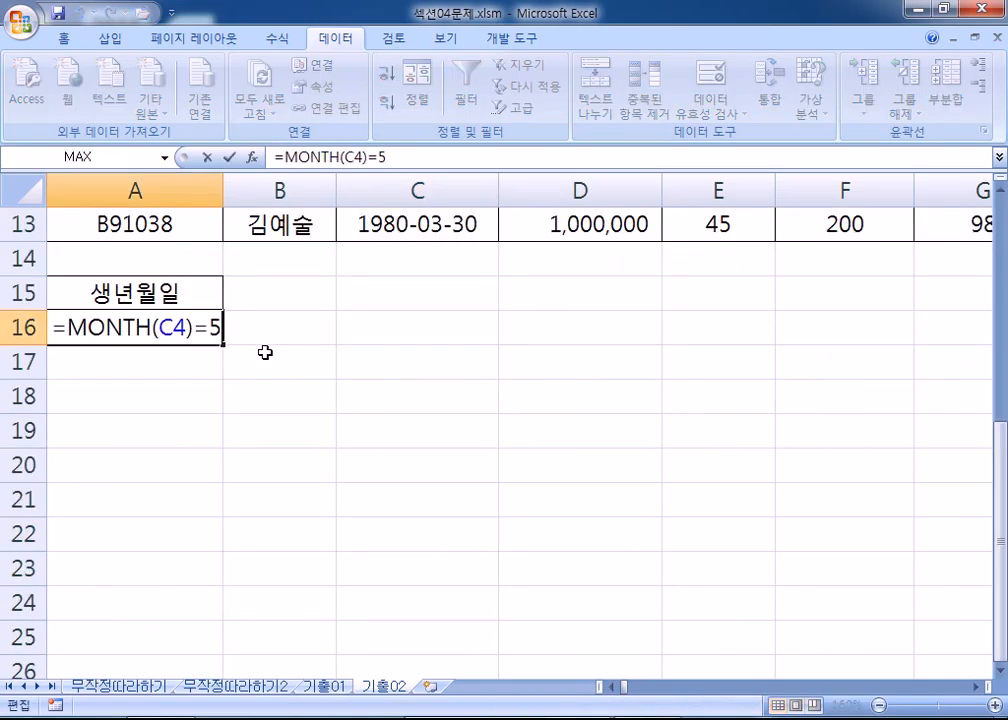
pyautogui.doubleClick(224, 328)
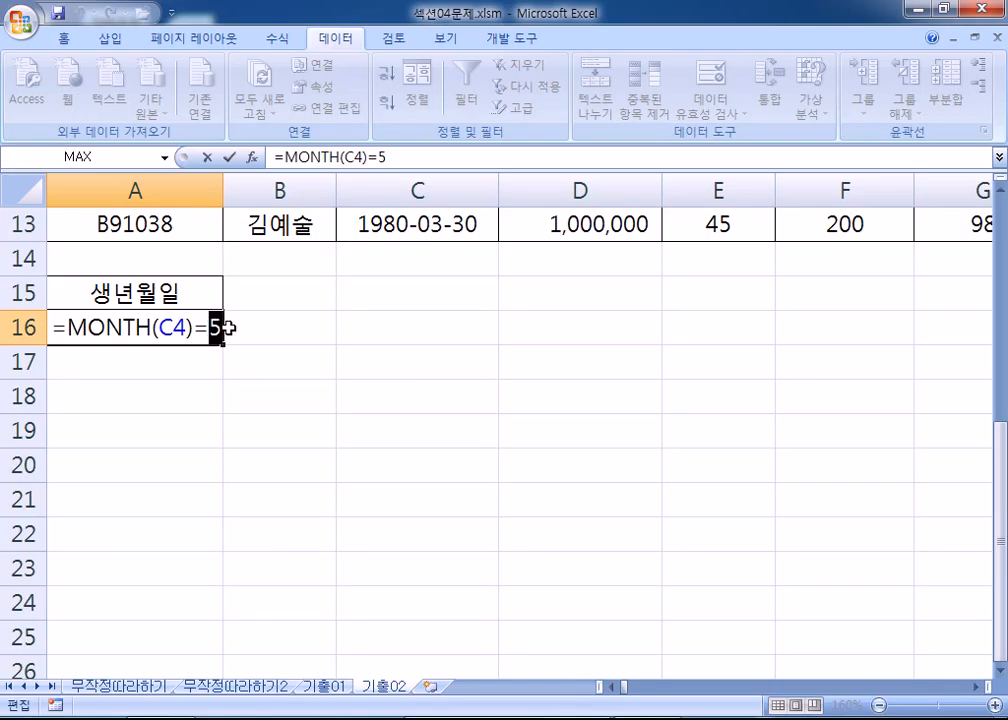
pyautogui.click(212, 328)
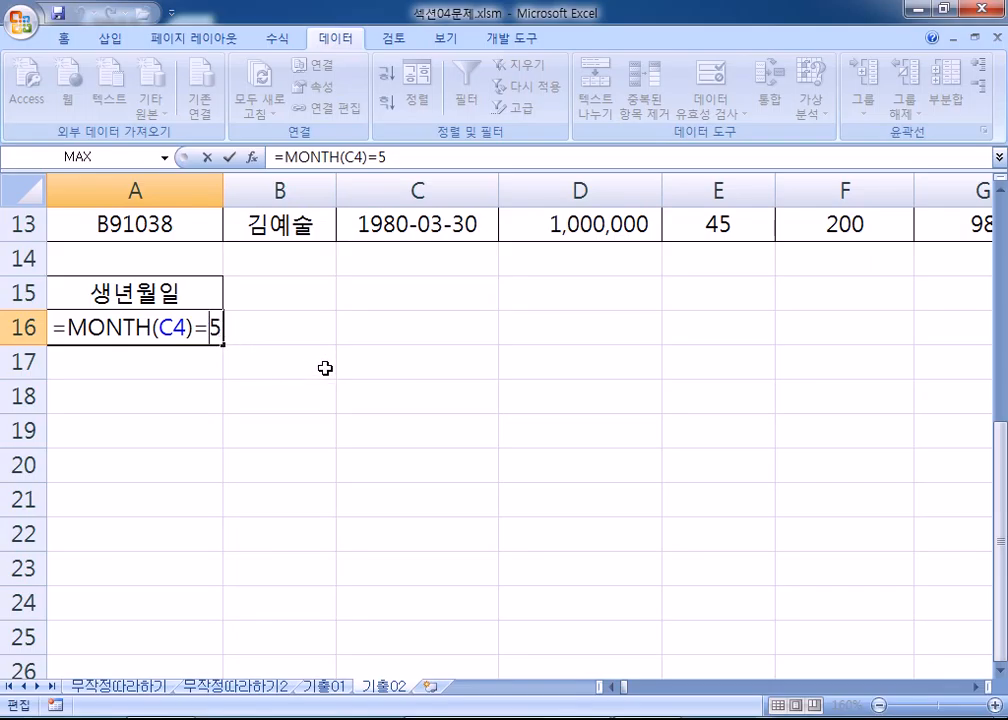
pyautogui.press('Return')
pyautogui.scroll(1, 200, 405)
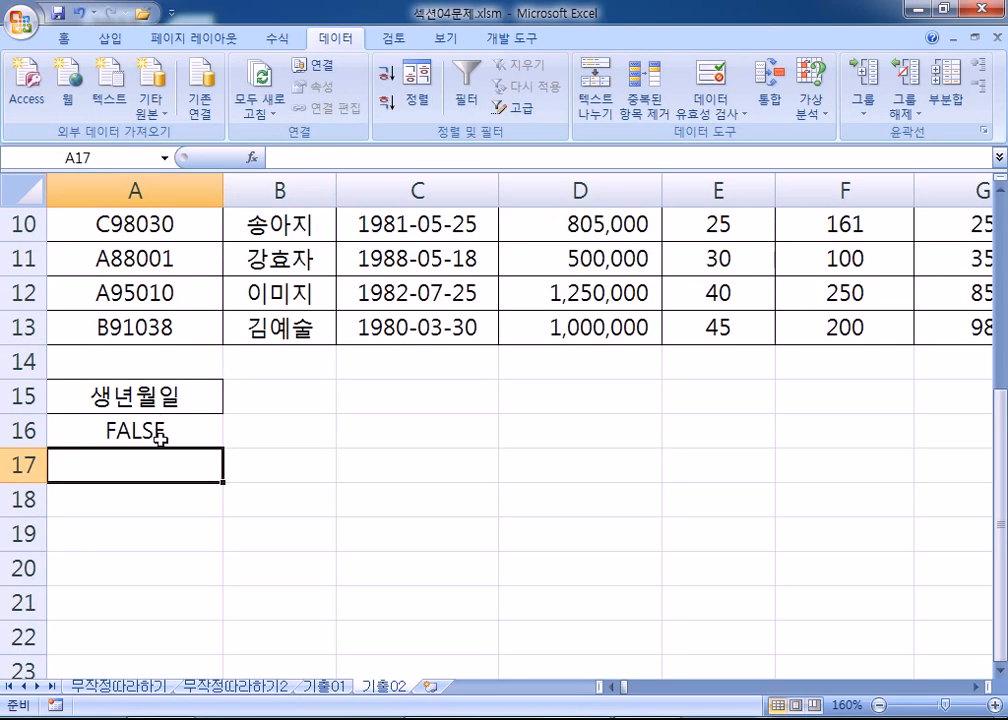
pyautogui.click(160, 437)
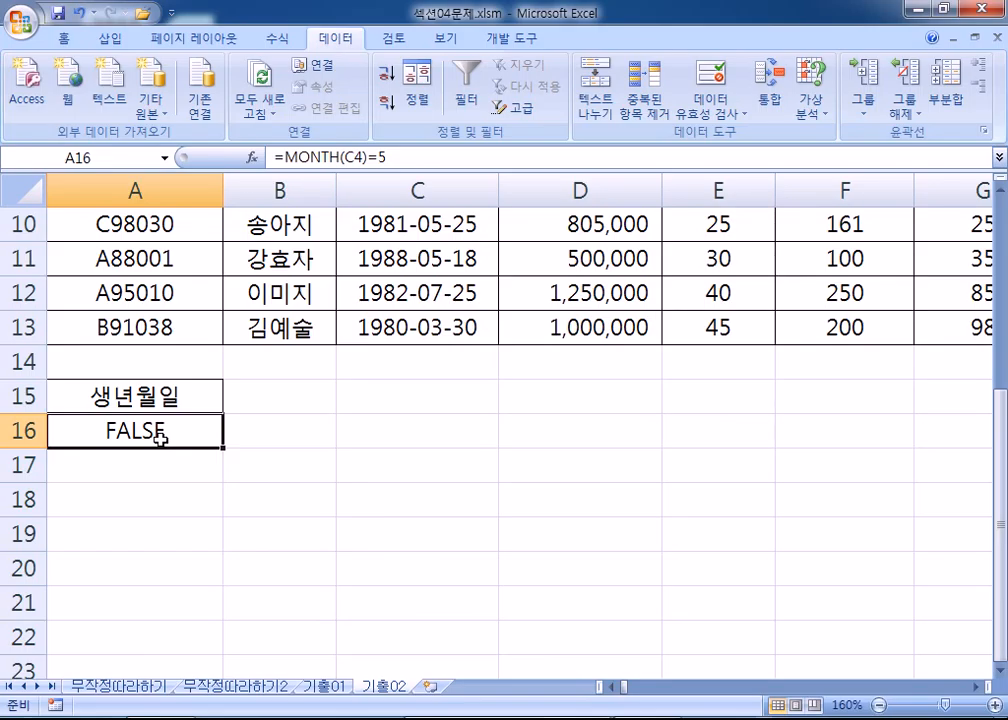
# Change the month of the birth date in C4 to 05 and check the formula result in A16.
pyautogui.scroll(3, 160, 437)
pyautogui.click(350, 338)
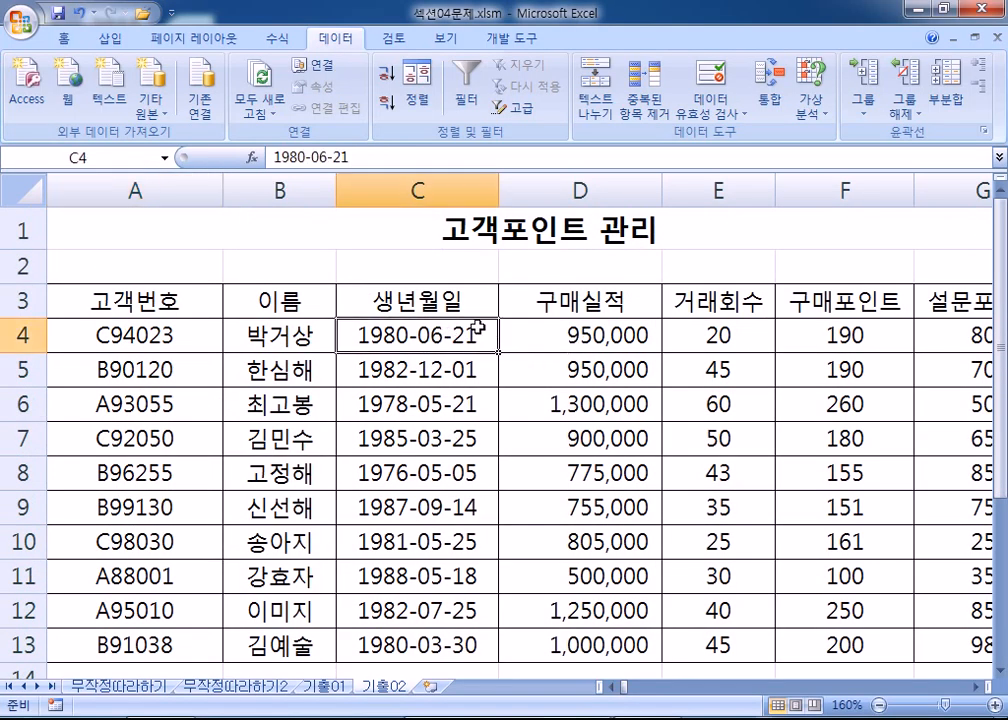
pyautogui.doubleClick(367, 336)
pyautogui.moveTo(367, 336); pyautogui.dragTo(378, 336)
pyautogui.write('5')
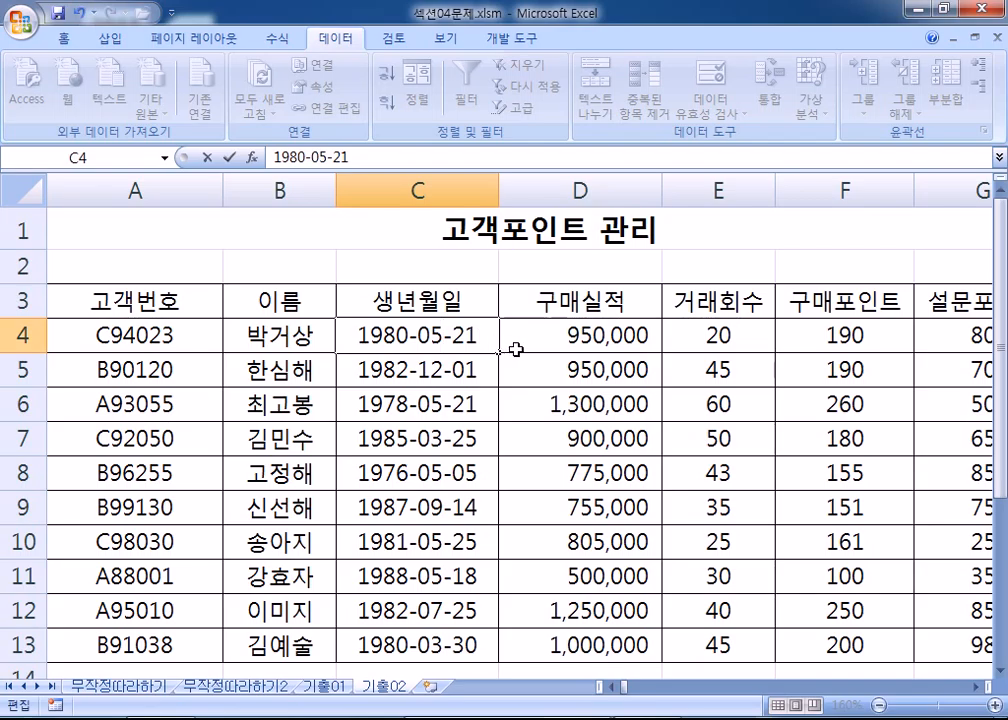
pyautogui.press('Return')
pyautogui.scroll(-2, 268, 338)
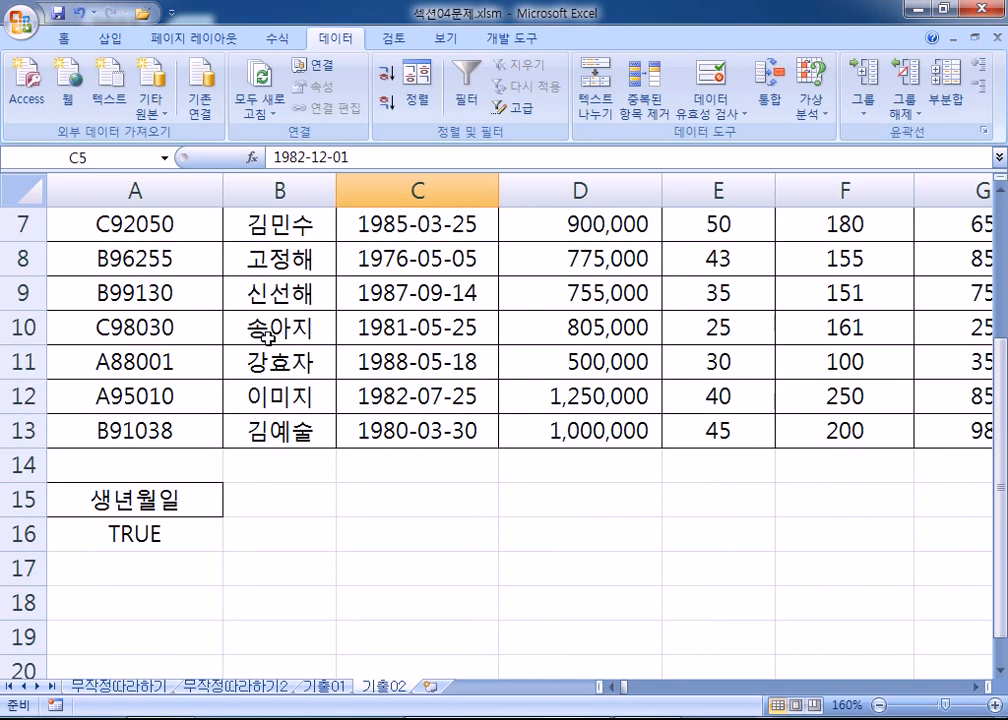
pyautogui.click(128, 532)
pyautogui.scroll(-2, 214, 496)
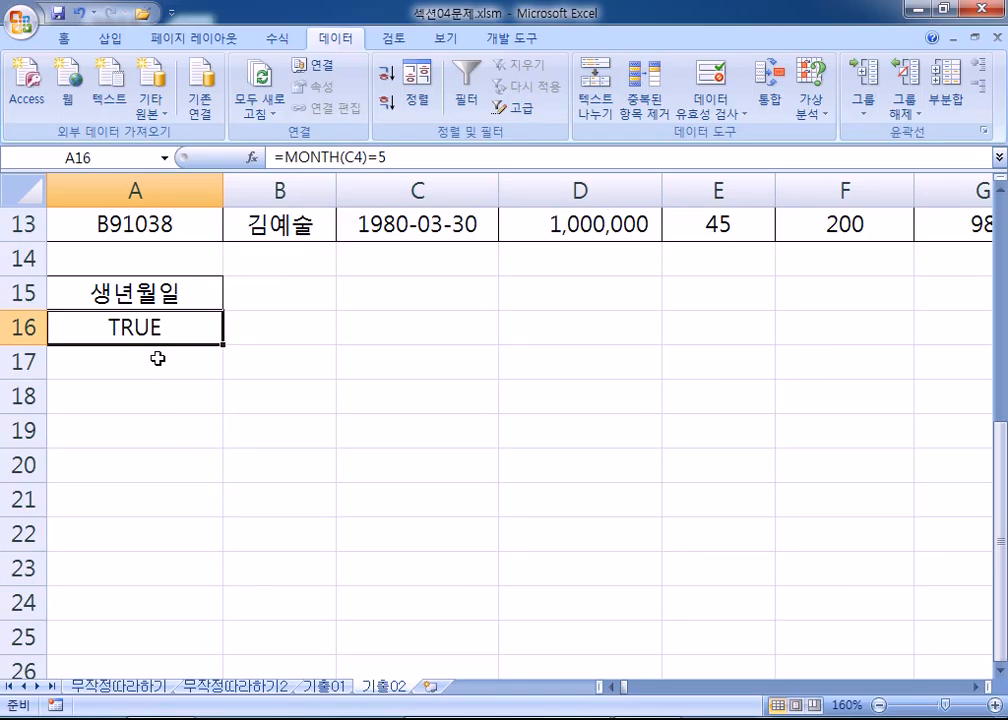
# Set the month of the birth date in C4 to 06 and recheck the formula in A16.
pyautogui.scroll(4, 157, 356)
pyautogui.doubleClick(427, 332)
pyautogui.moveTo(431, 335); pyautogui.dragTo(444, 332)
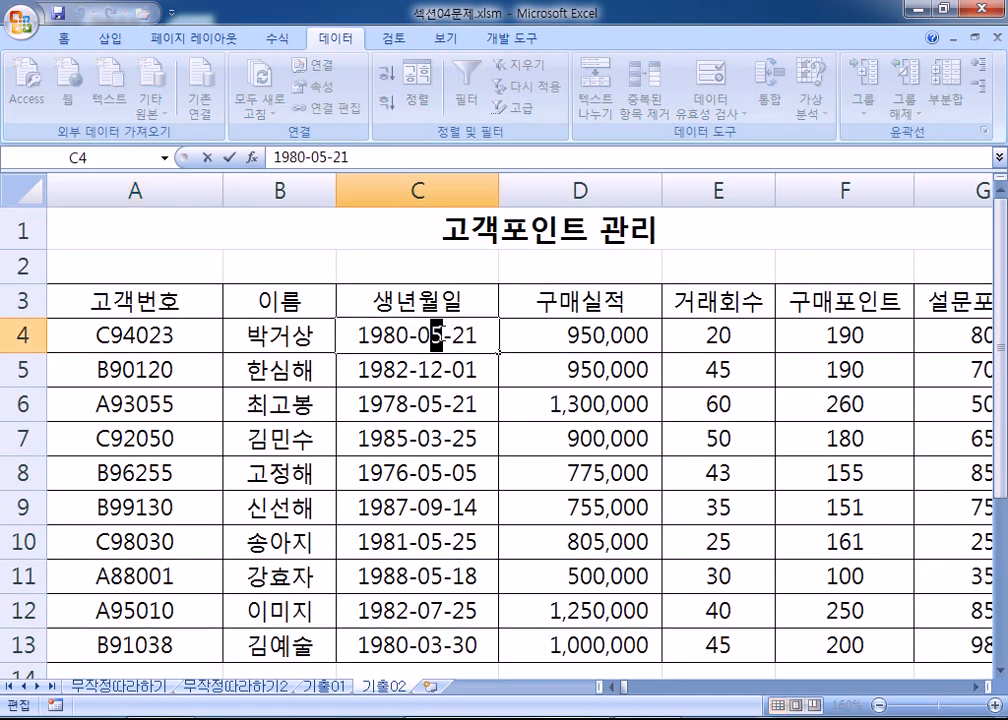
pyautogui.write('6')
pyautogui.press('Return')
pyautogui.scroll(-4, 178, 358)
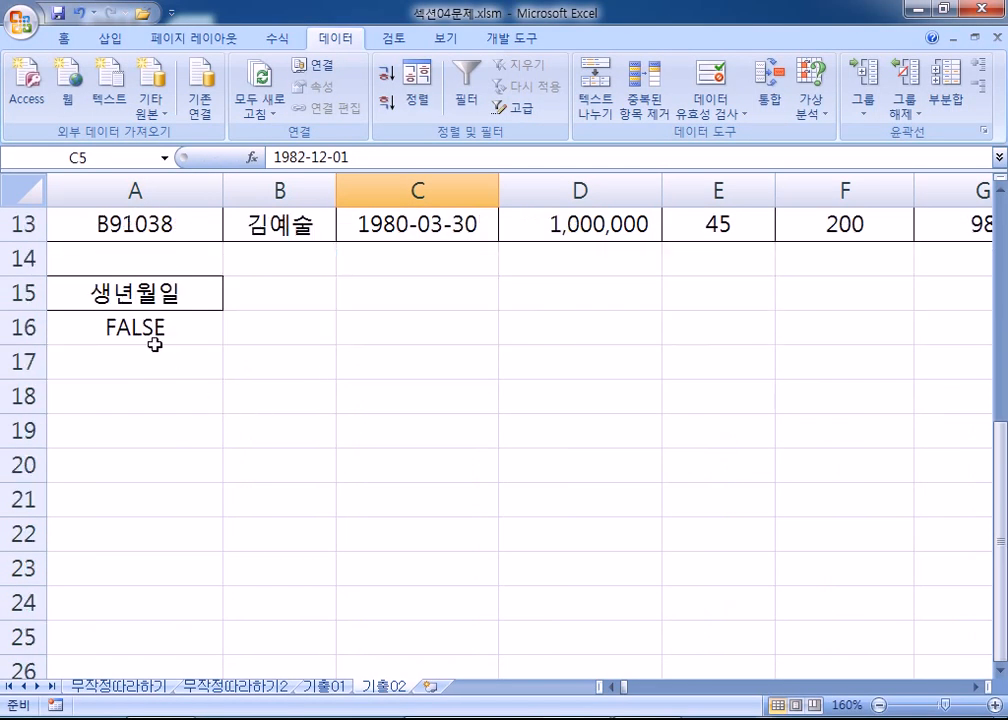
pyautogui.click(147, 326)
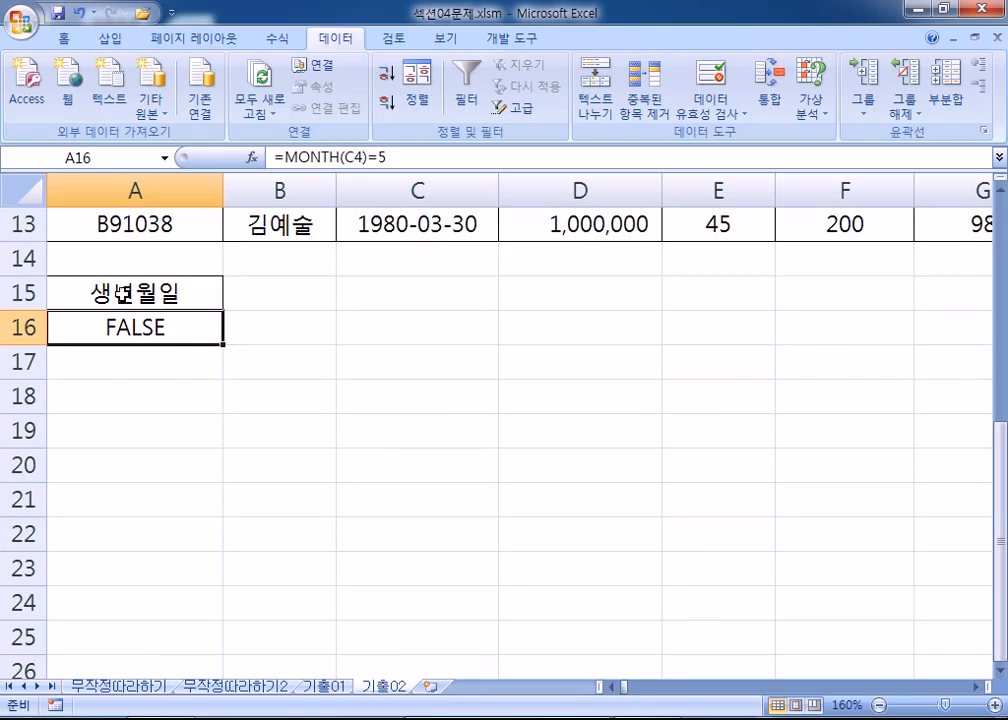
# Compare the criteria header in A15 with the 생년월일 header in C3 and clear A15.
pyautogui.click(180, 300)
pyautogui.scroll(4, 300, 337)
pyautogui.click(391, 300)
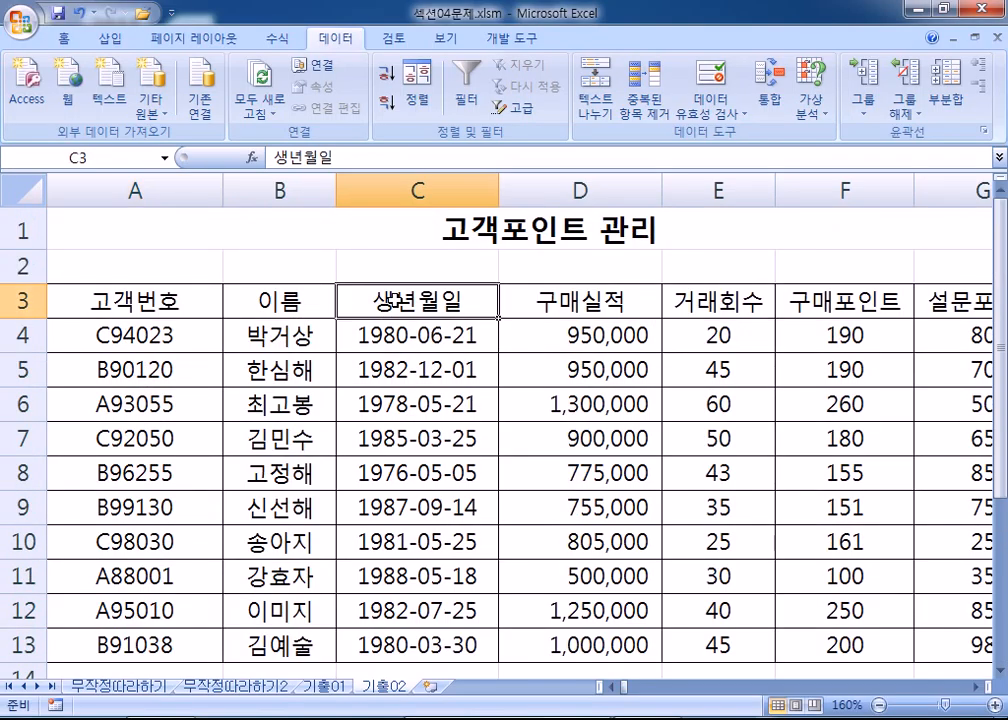
pyautogui.scroll(-3, 391, 300)
pyautogui.click(171, 390)
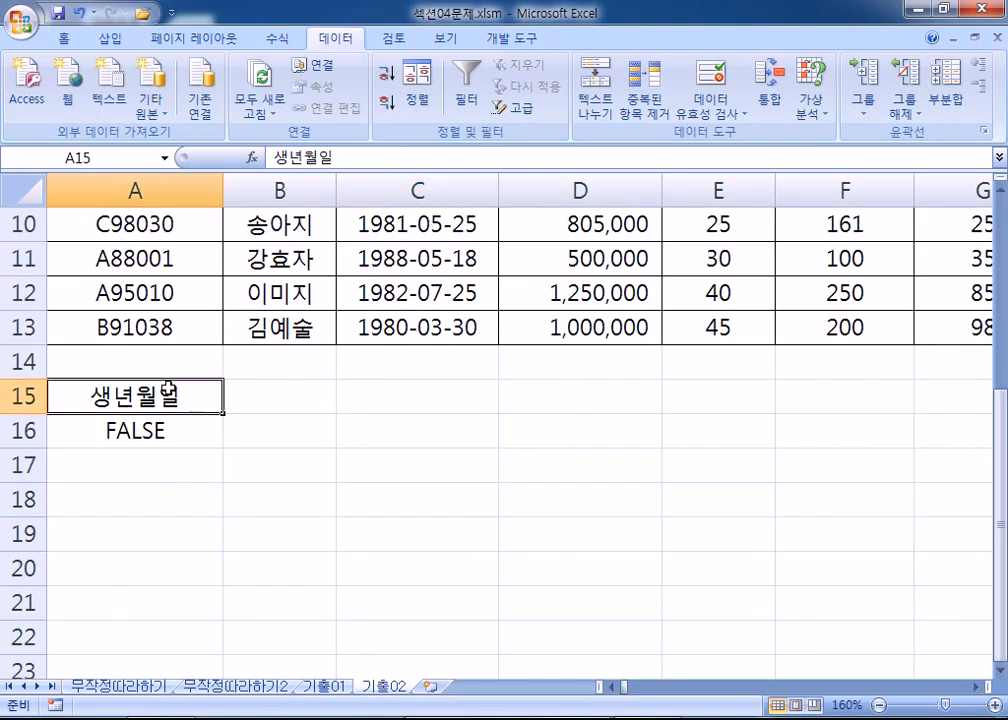
pyautogui.press('Delete')
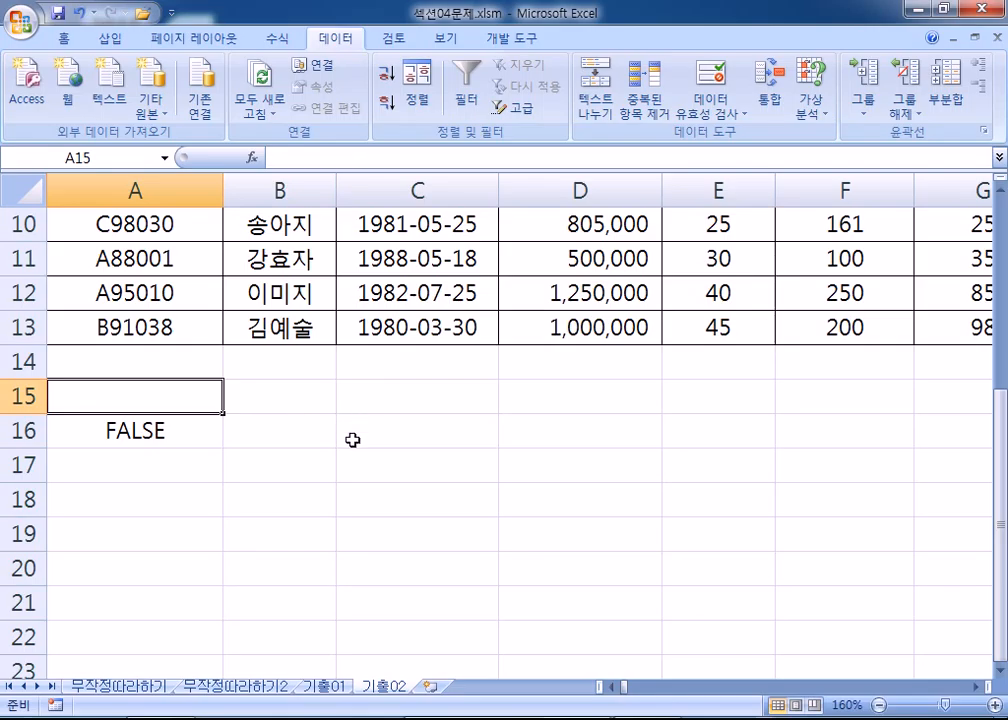
pyautogui.click(168, 430)
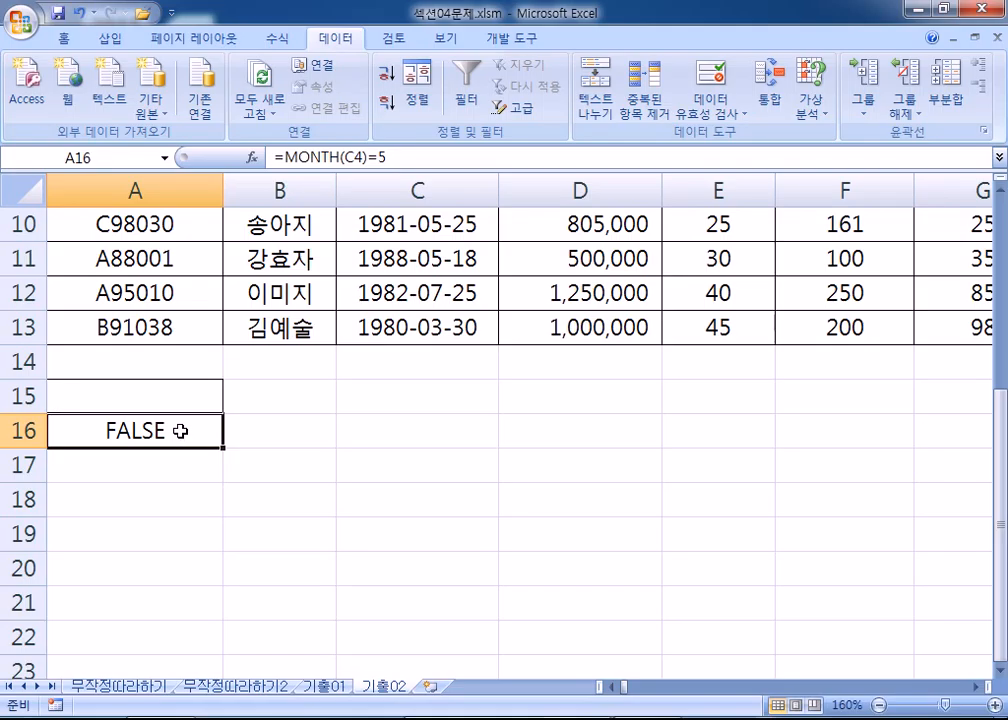
# Enter 안녕 as the criteria heading in A15 above the MONTH formula.
pyautogui.click(157, 395)
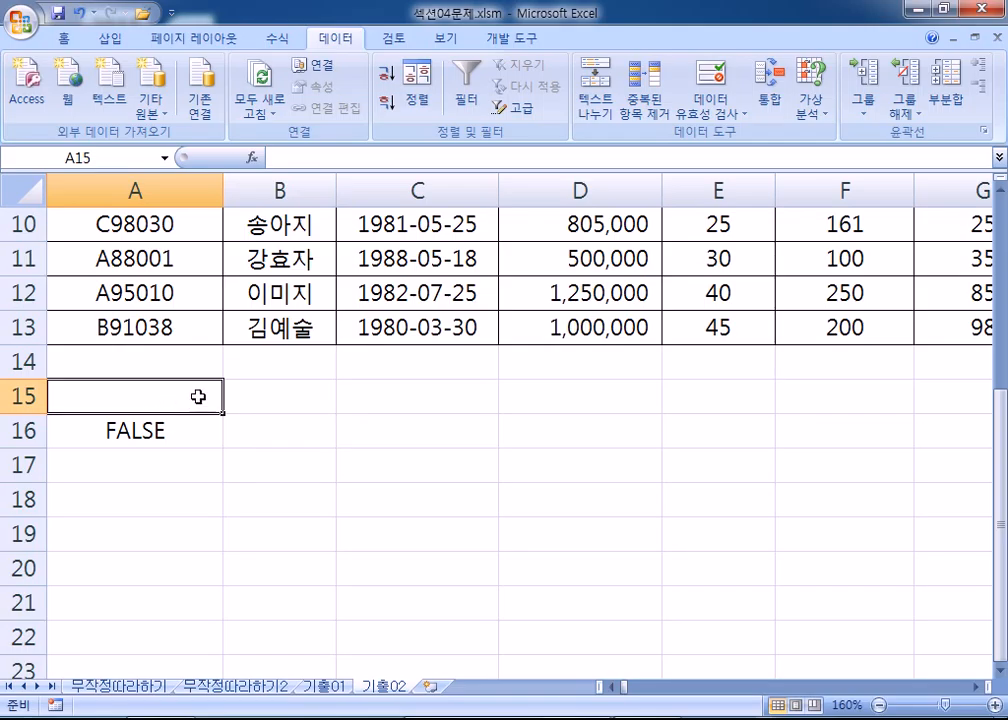
pyautogui.write('QK')
pyautogui.press('BackSpace')
pyautogui.press('BackSpace')
pyautogui.write('안녕')
pyautogui.press('Return')
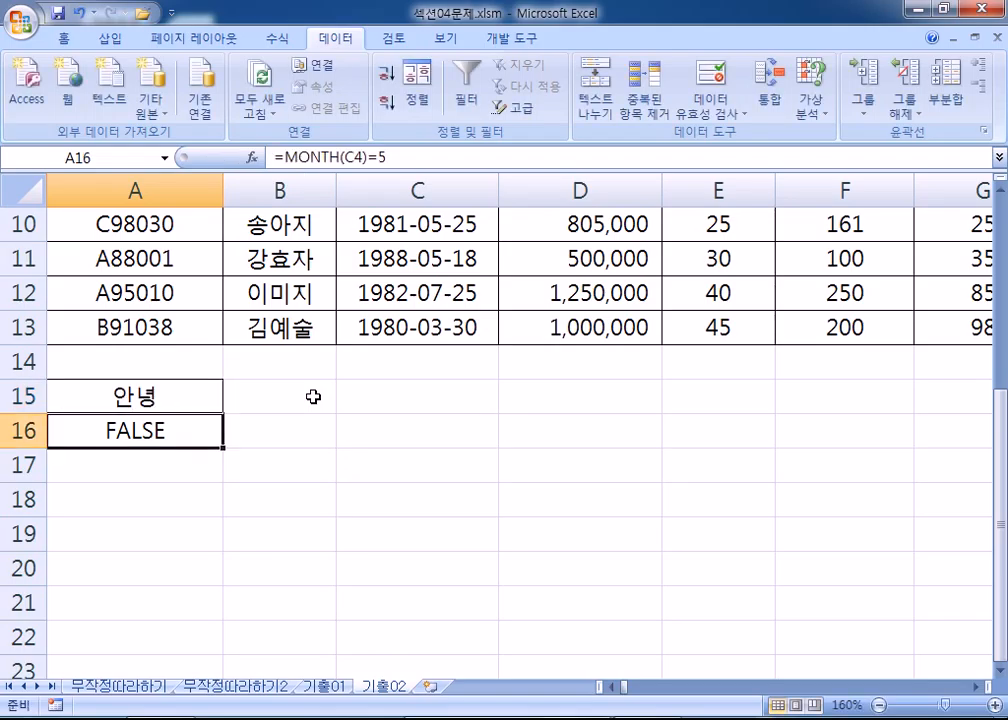
# Replace the criteria heading in A15 with 바보.
pyautogui.press('Up')
pyautogui.write('바보')
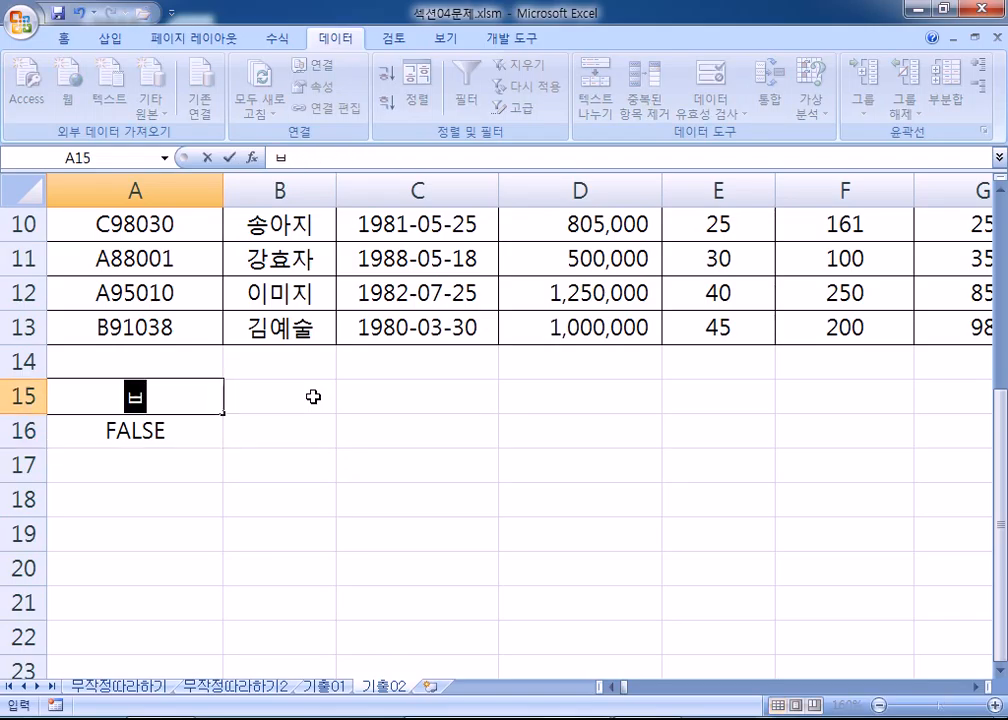
pyautogui.press('Return')
pyautogui.press('Up')
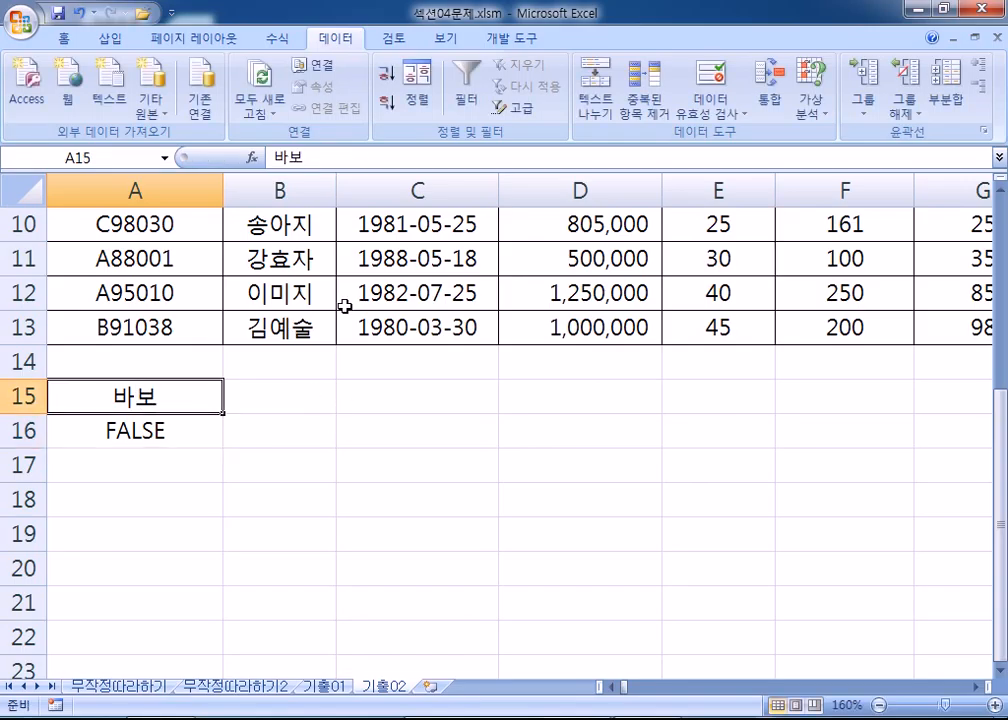
# Examine the field names in row 3 of the customer table against the criteria heading in A15.
pyautogui.scroll(3, 344, 308)
pyautogui.moveTo(162, 301); pyautogui.dragTo(880, 296)
pyautogui.click(113, 298)
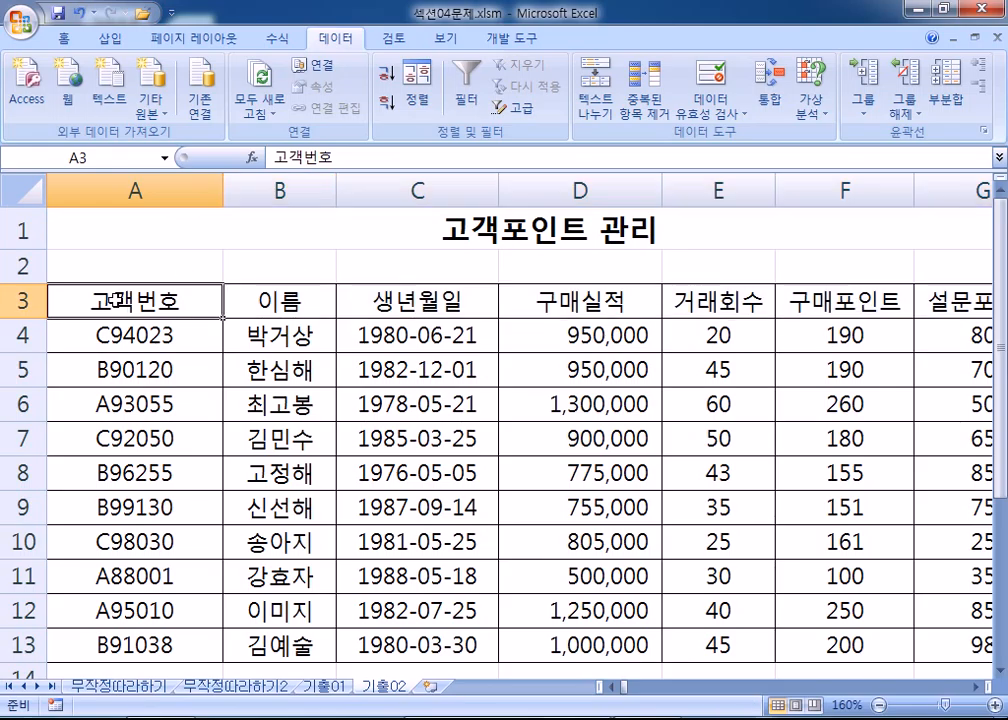
pyautogui.click(277, 302)
pyautogui.click(380, 300)
pyautogui.click(533, 298)
pyautogui.moveTo(183, 297); pyautogui.dragTo(972, 296)
pyautogui.scroll(-3, 330, 373)
pyautogui.scroll(3, 330, 373)
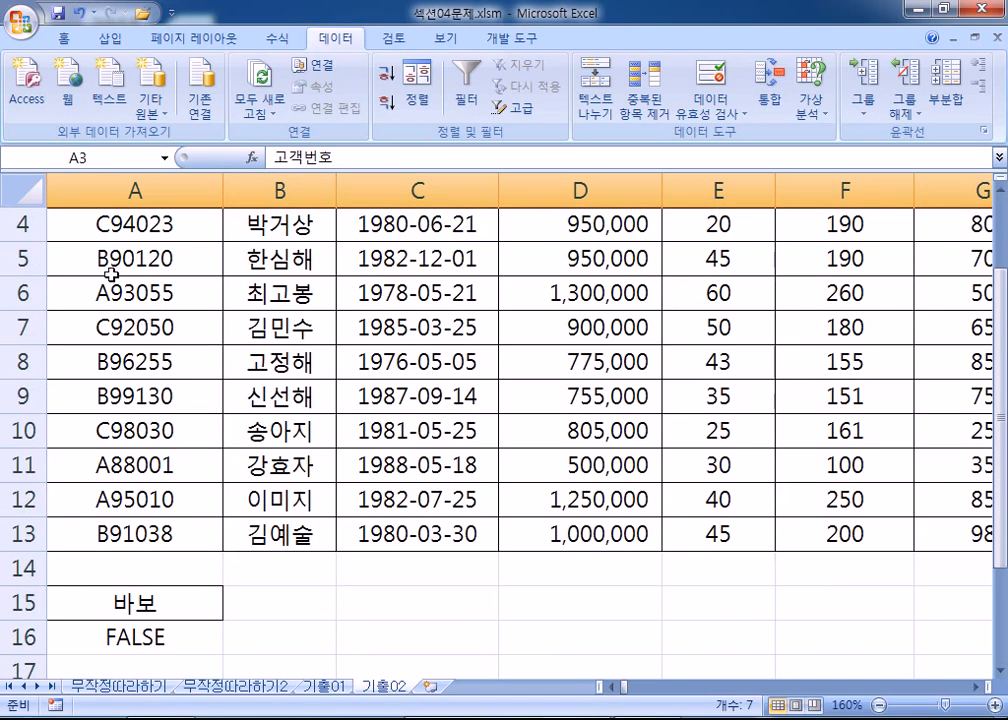
# Enter 5월조건 as the criteria heading in A15.
pyautogui.scroll(-3, 449, 343)
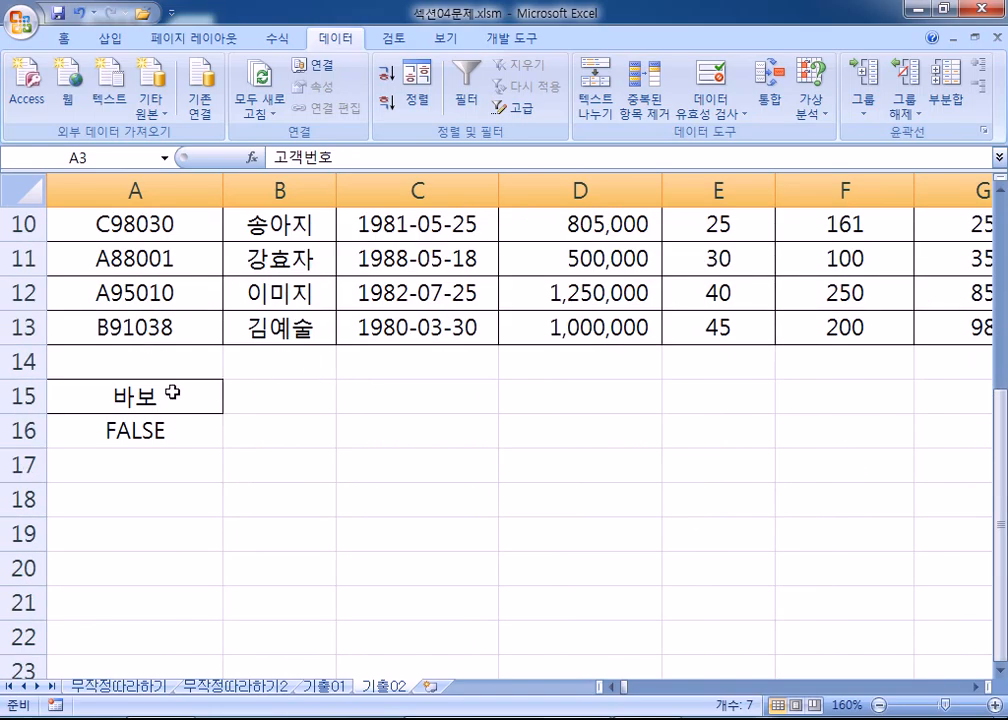
pyautogui.click(147, 393)
pyautogui.write('5월조건')
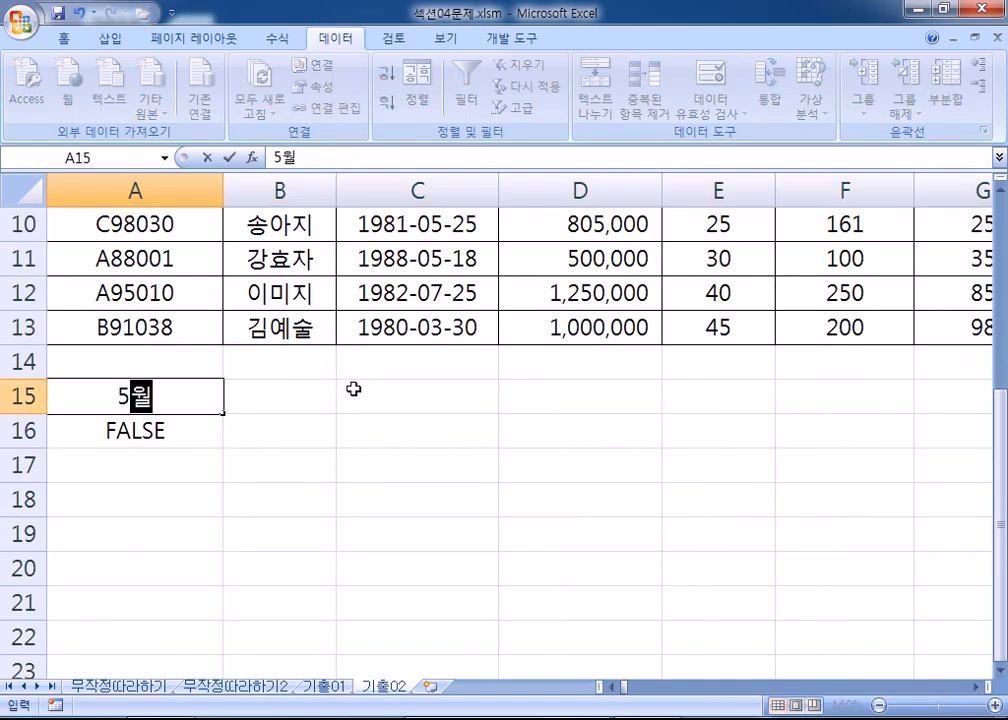
pyautogui.press('Return')
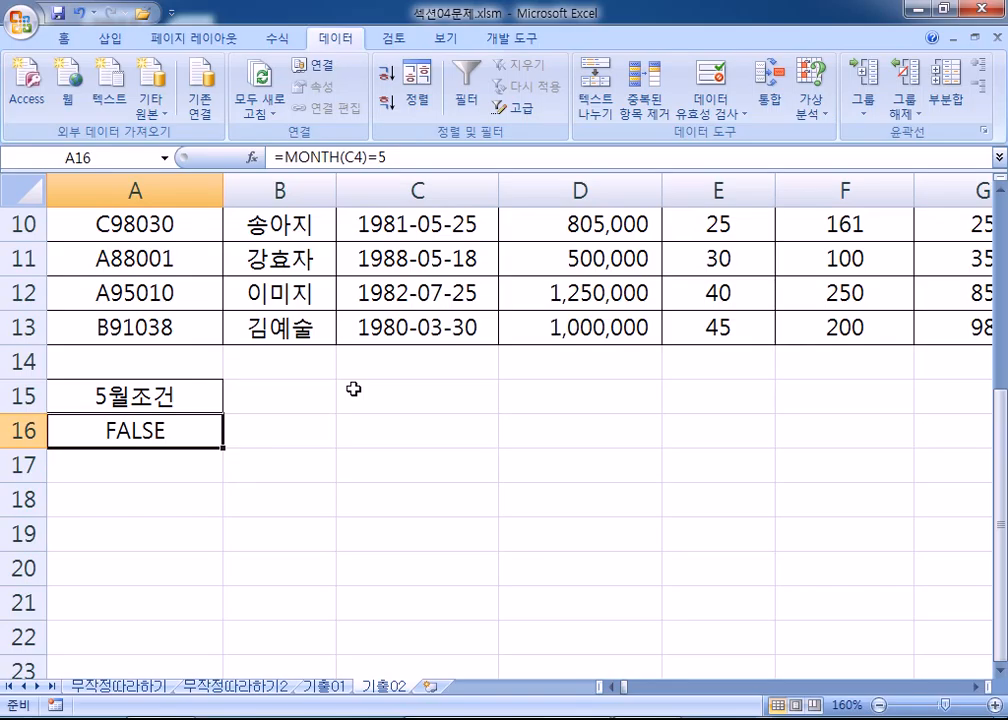
# Try 5월이니 as the criteria heading in A15 and clear the cell.
pyautogui.write('월')
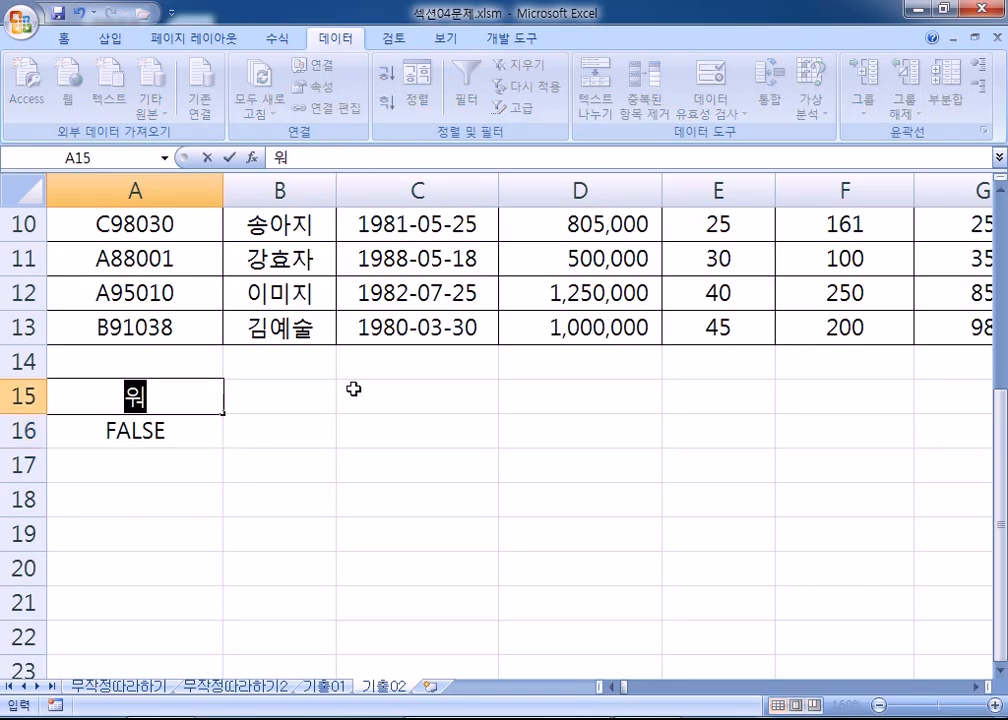
pyautogui.press('Escape')
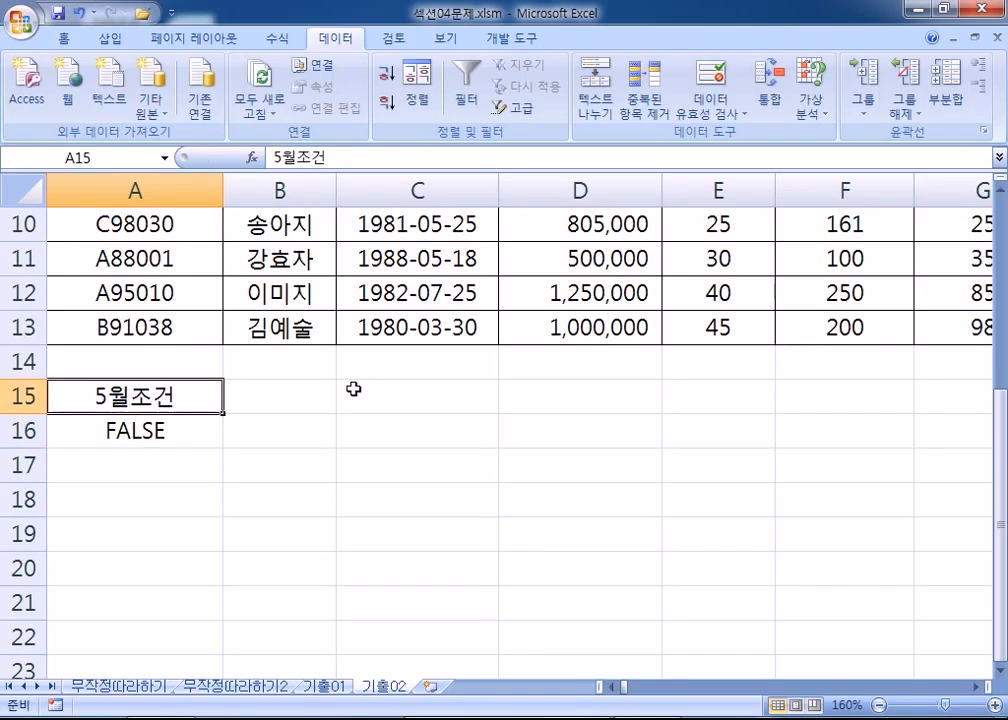
pyautogui.write('5월ㅇ')
pyautogui.write('이니')
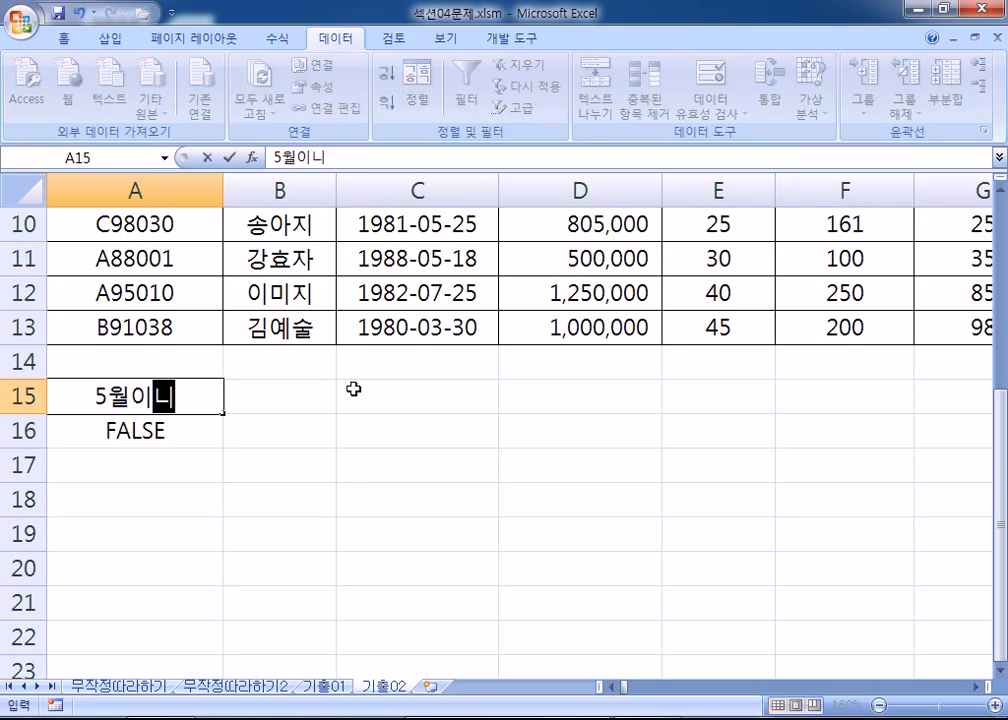
pyautogui.press('Return')
pyautogui.press('Up')
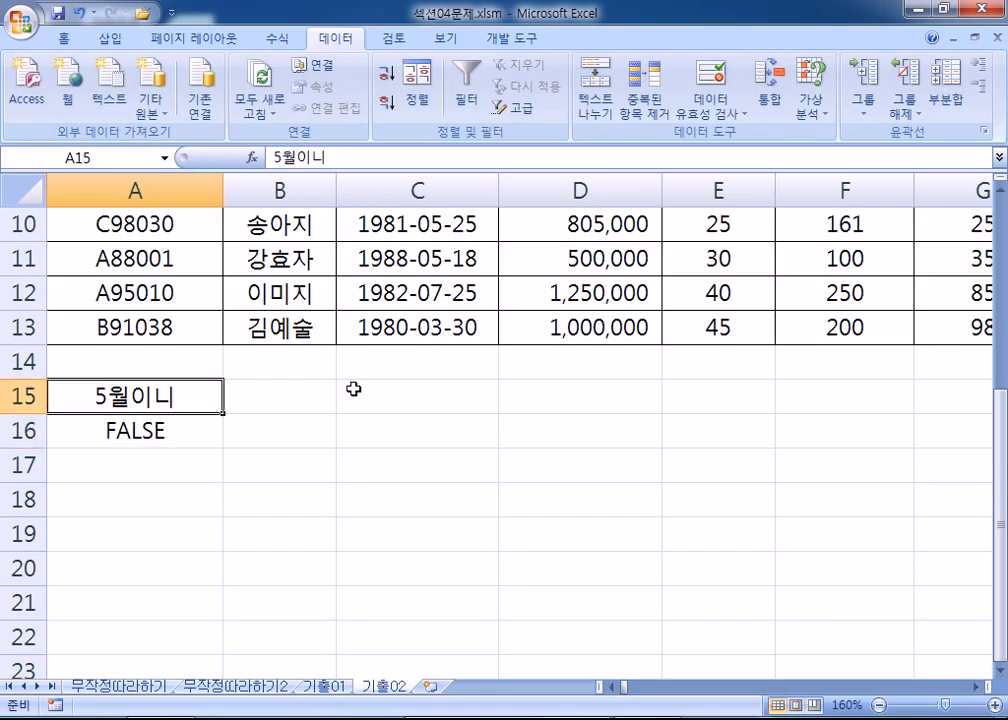
pyautogui.press('Delete')
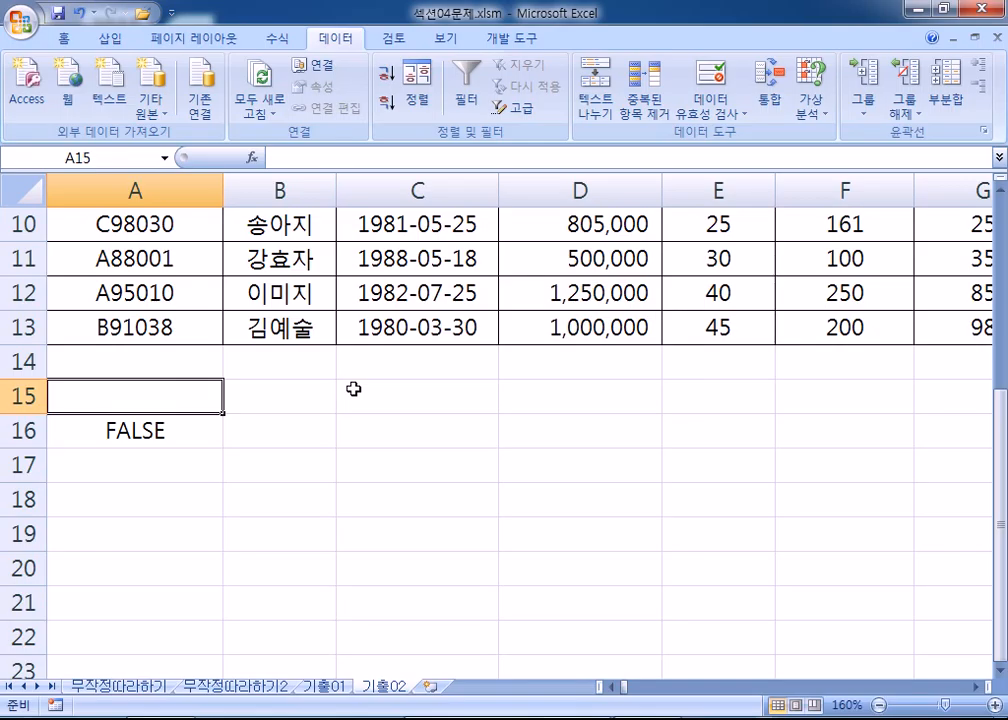
# Start an Advanced Filter on the customer table that copies to another location, with A15:A16 as the criteria range.
pyautogui.scroll(-4, 243, 379)
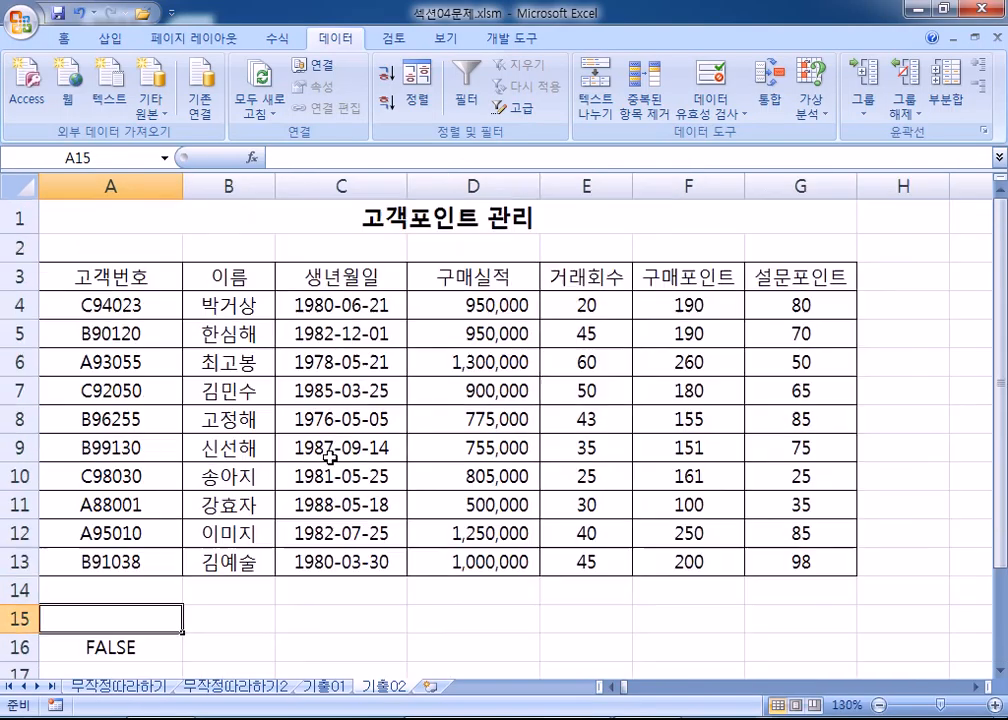
pyautogui.scroll(1, 254, 372)
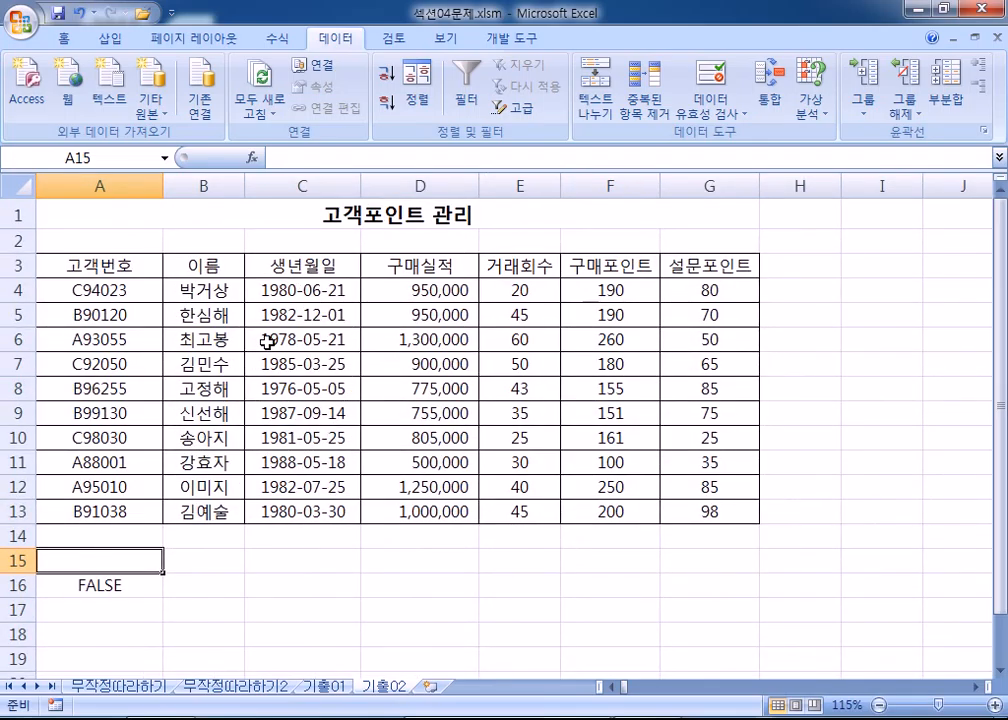
pyautogui.scroll(-1, 265, 342)
pyautogui.click(248, 314)
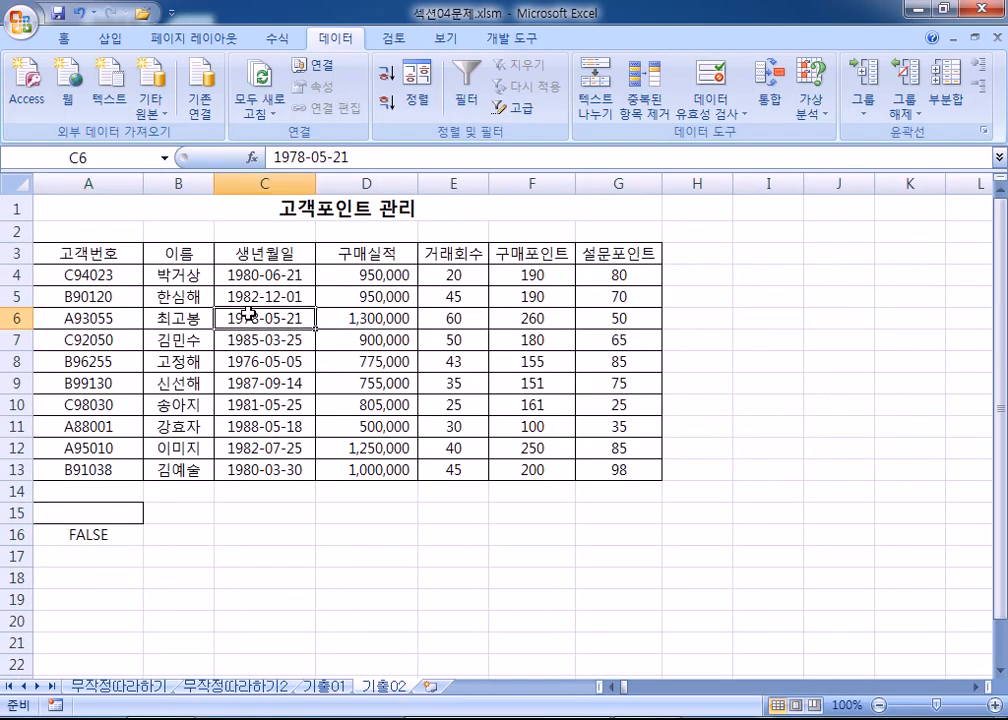
pyautogui.click(529, 106)
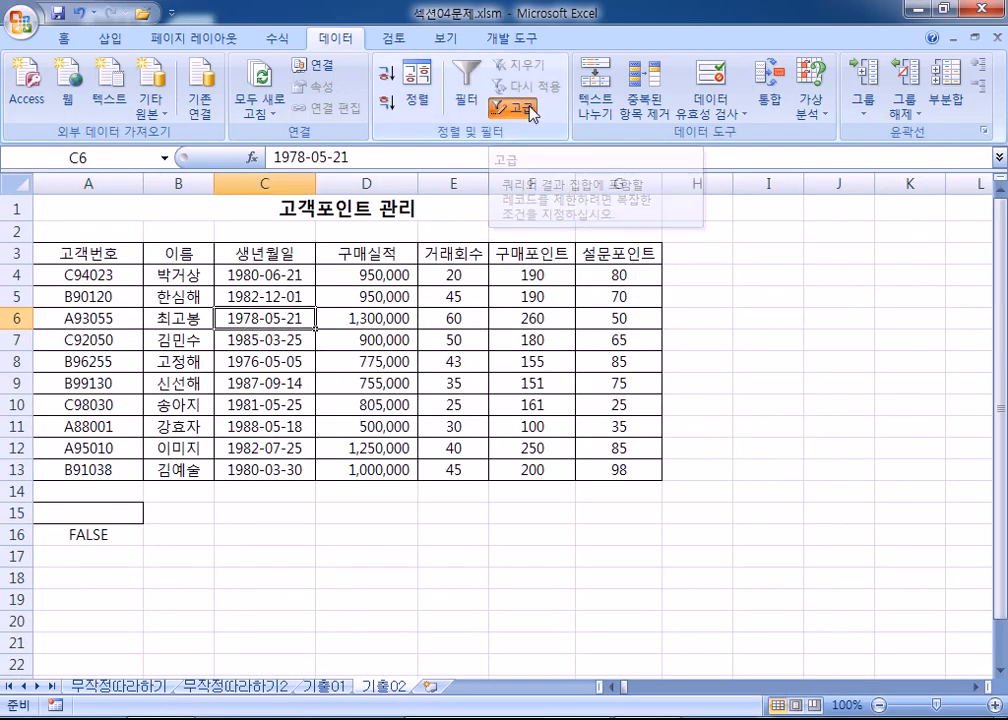
pyautogui.click(503, 130)
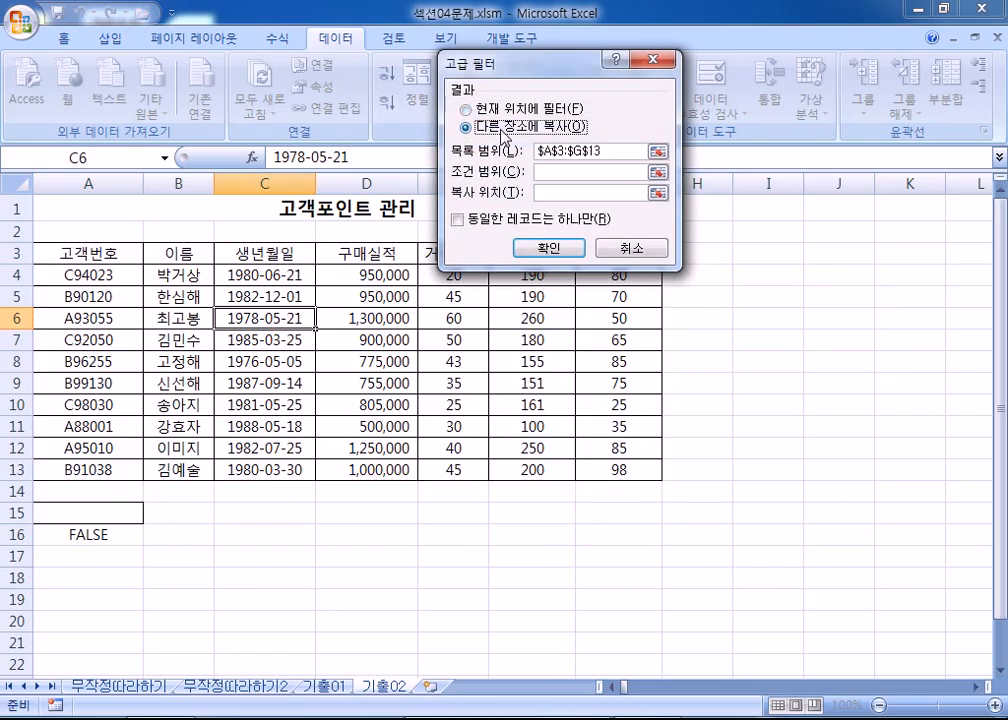
pyautogui.click(545, 171)
pyautogui.scroll(-2, 356, 235)
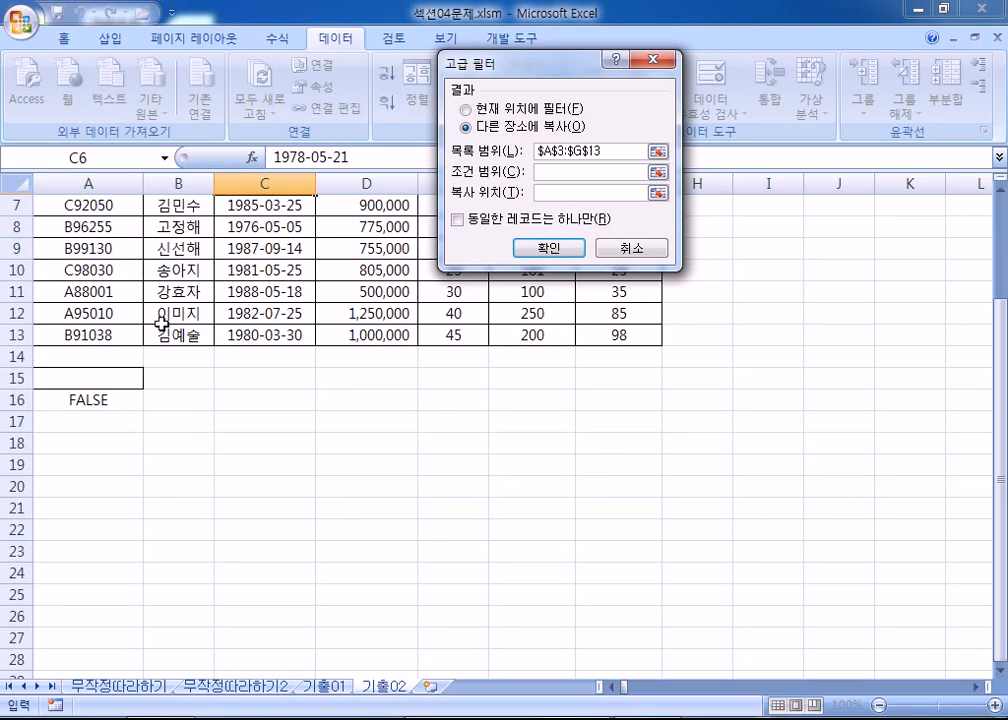
pyautogui.moveTo(85, 378); pyautogui.dragTo(88, 400)
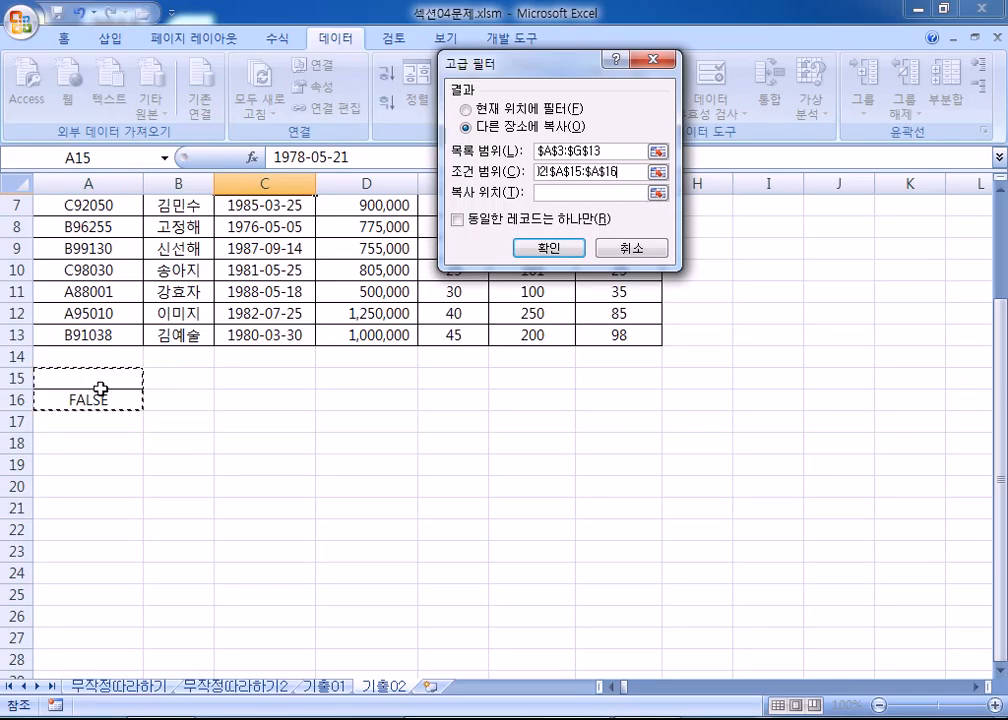
# Set A19 as the copy destination, run the Advanced Filter, and check the blank criteria heading in A15.
pyautogui.click(565, 196)
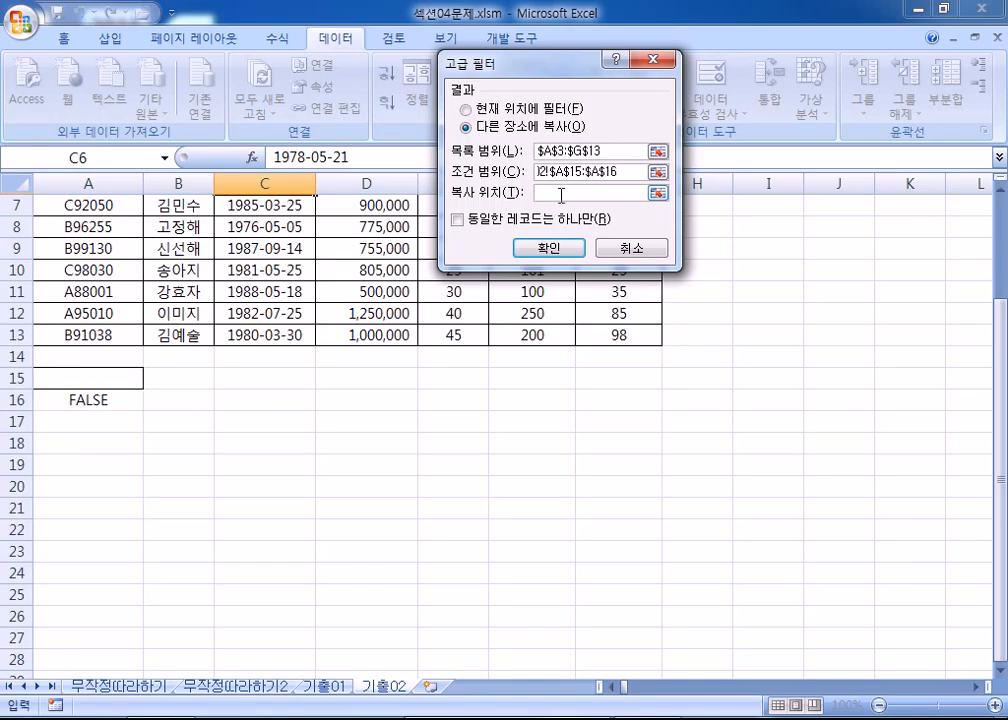
pyautogui.click(61, 465)
pyautogui.click(548, 247)
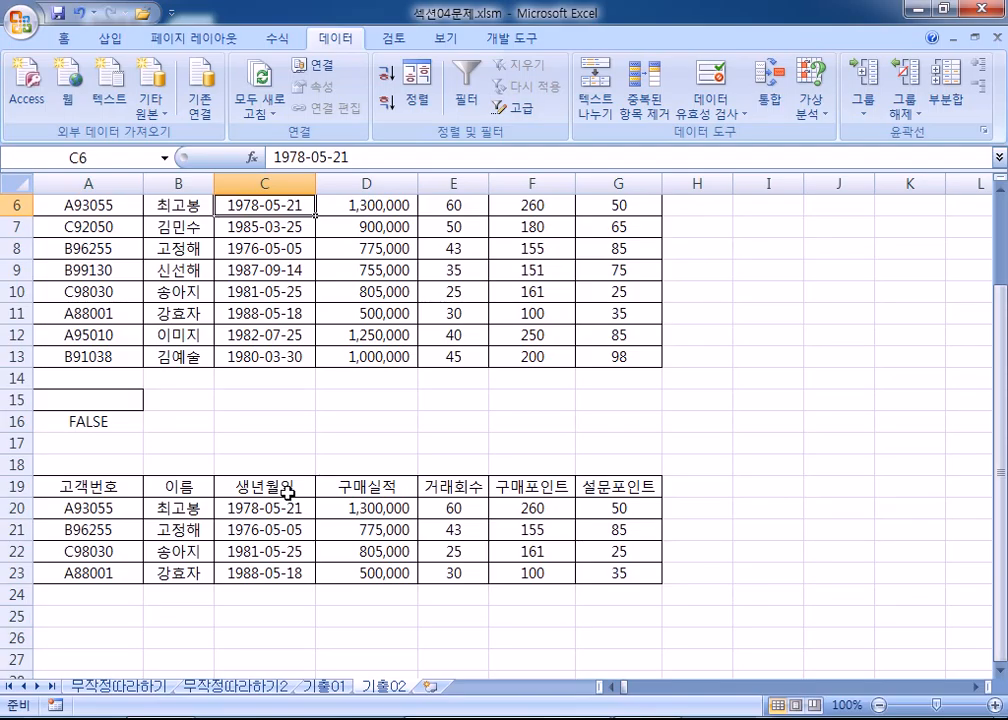
pyautogui.click(94, 398)
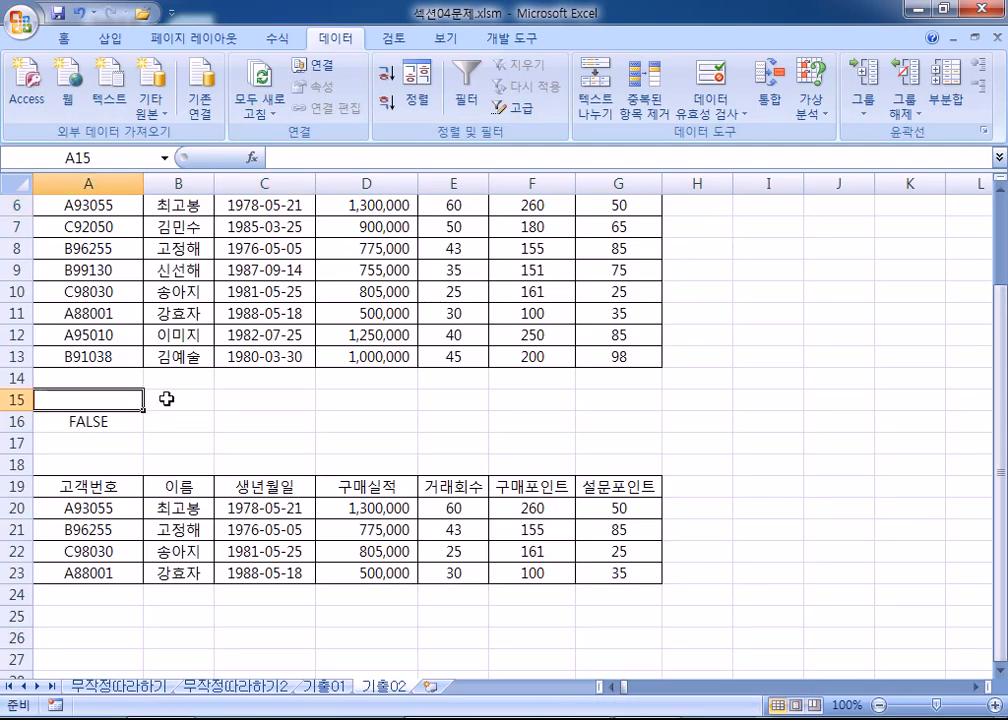
# Enter 조건=5월 as the criteria heading in A15.
pyautogui.write('웹')
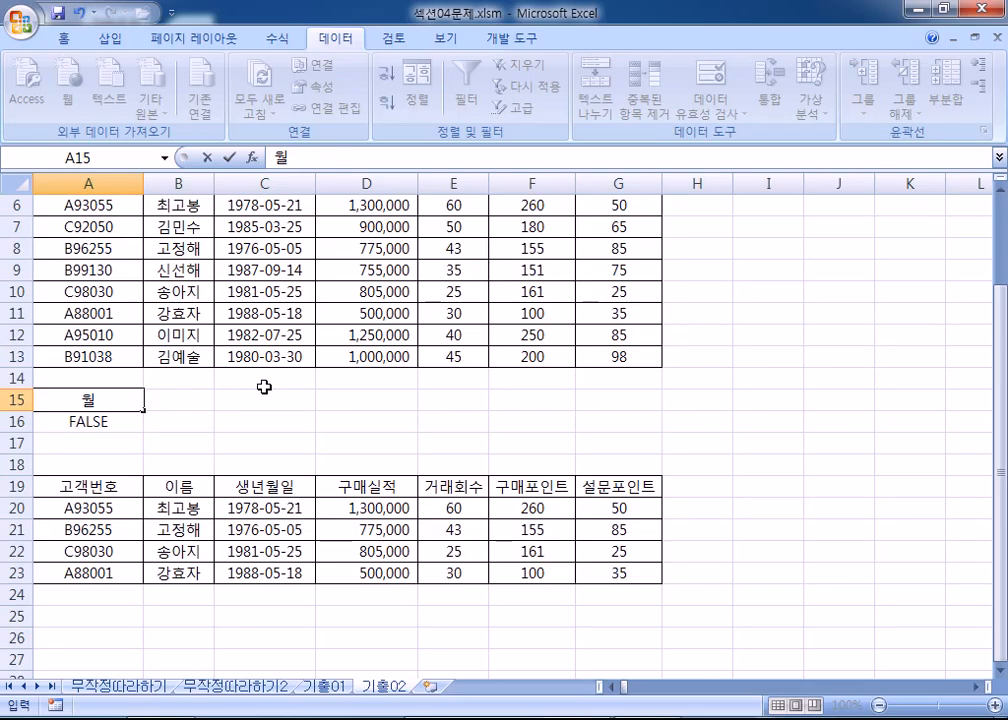
pyautogui.press('Escape')
pyautogui.write('조건')
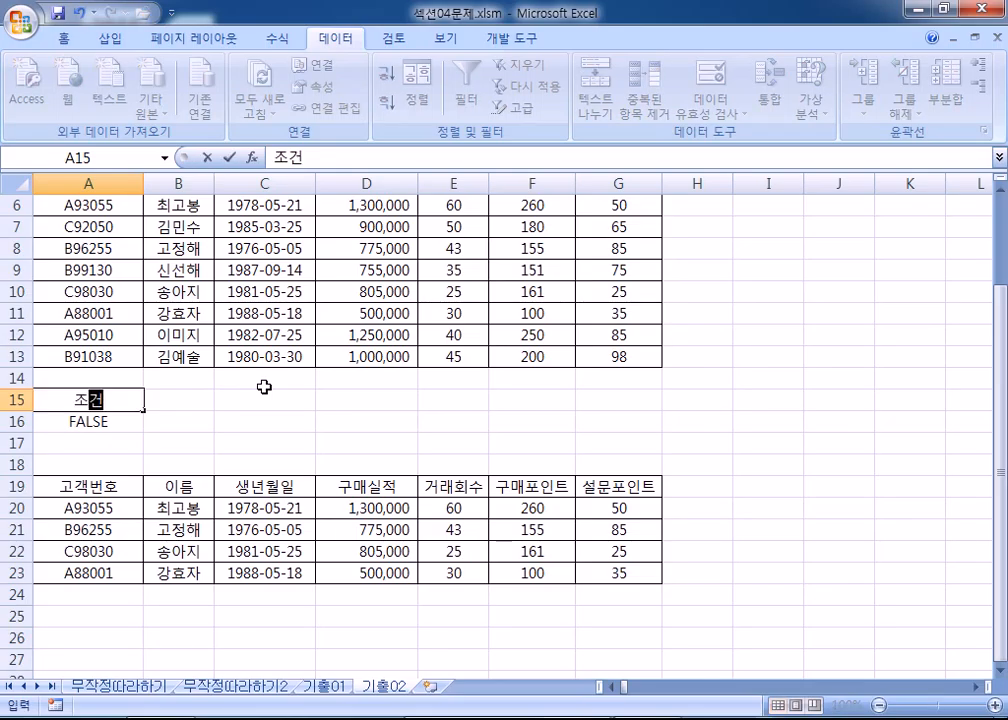
pyautogui.write('=5월')
pyautogui.press('Return')
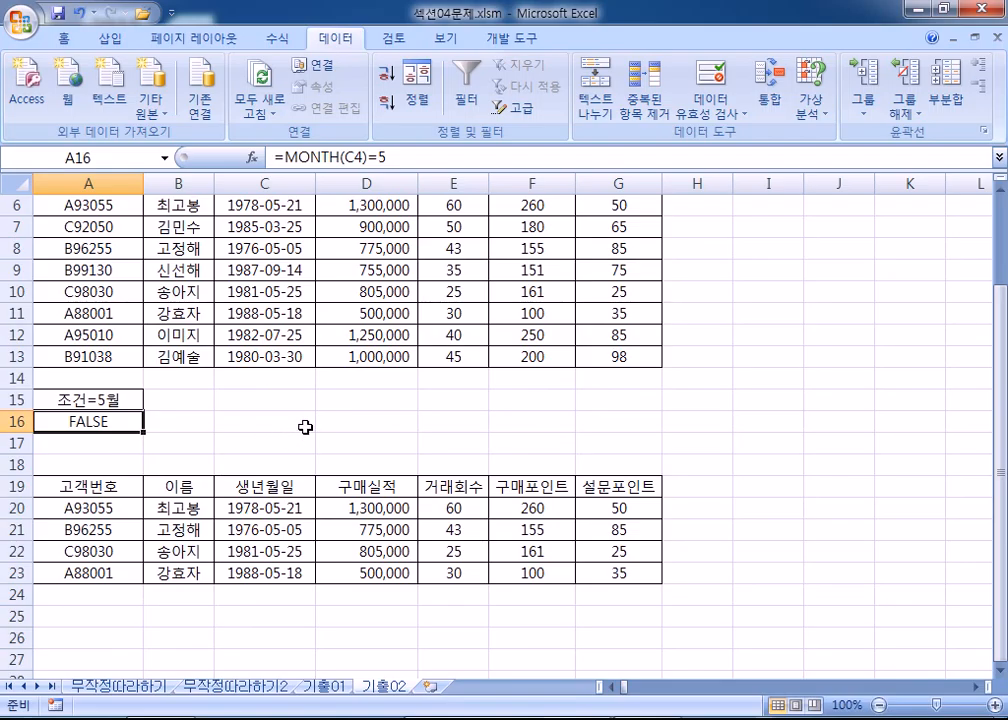
# Create a new workbook, select A1:E10 and begin the formula =INT(RAND()* for that range.
pyautogui.hotkey('ctrl', 'n')
pyautogui.moveTo(71, 205); pyautogui.dragTo(335, 395)
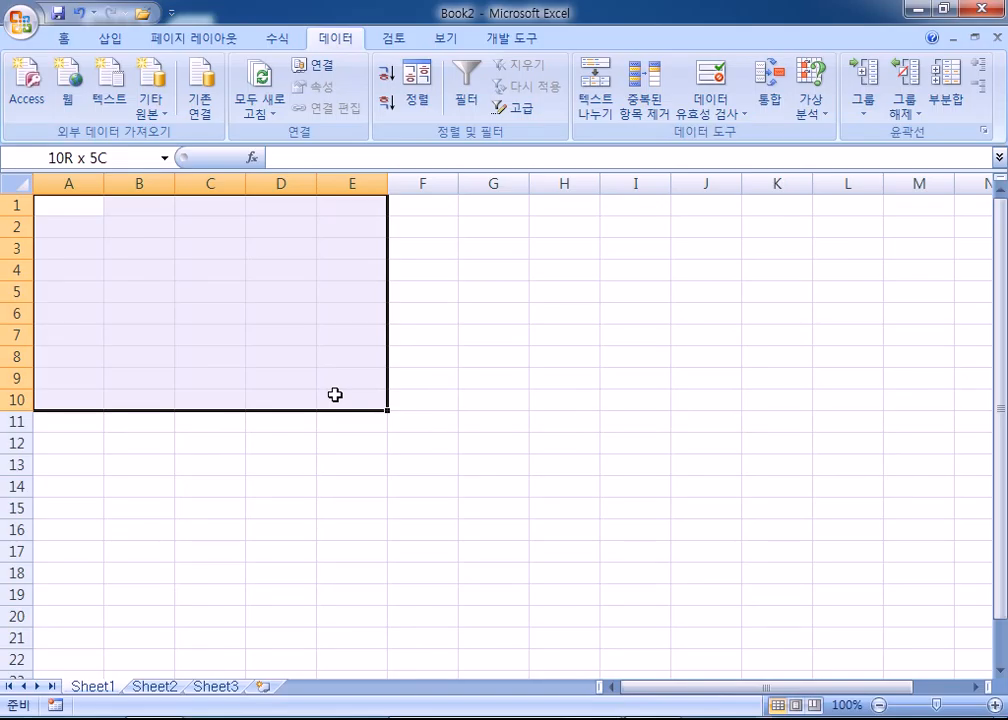
pyautogui.keyDown('ctrl'); pyautogui.scroll(5, 150, 354); pyautogui.keyUp('ctrl')
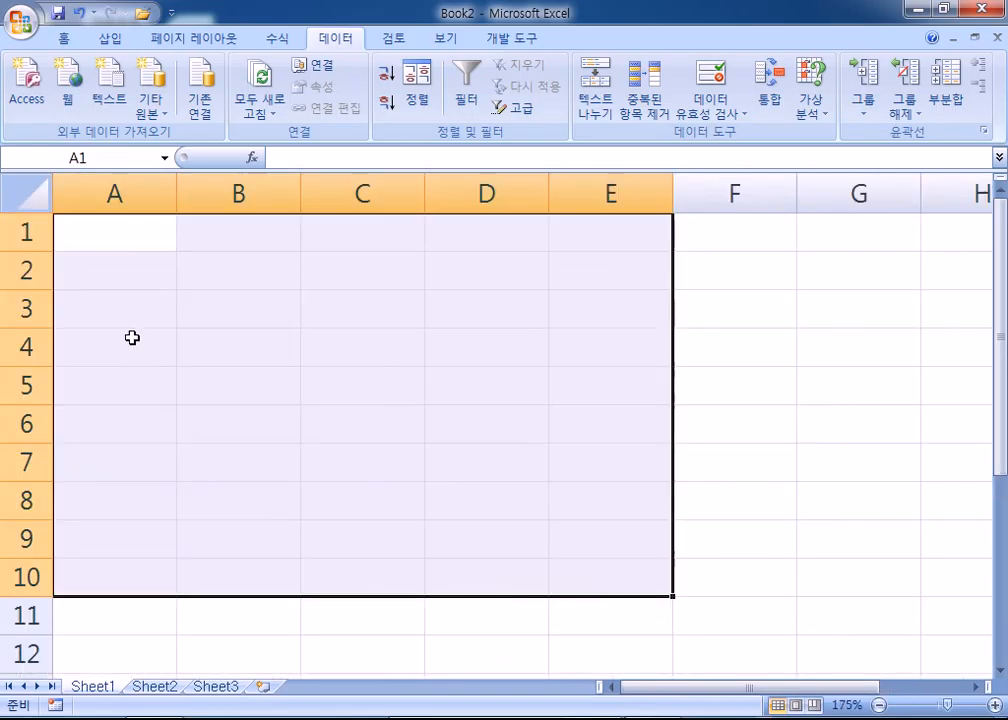
pyautogui.write('=ㅑㅜㅅ')
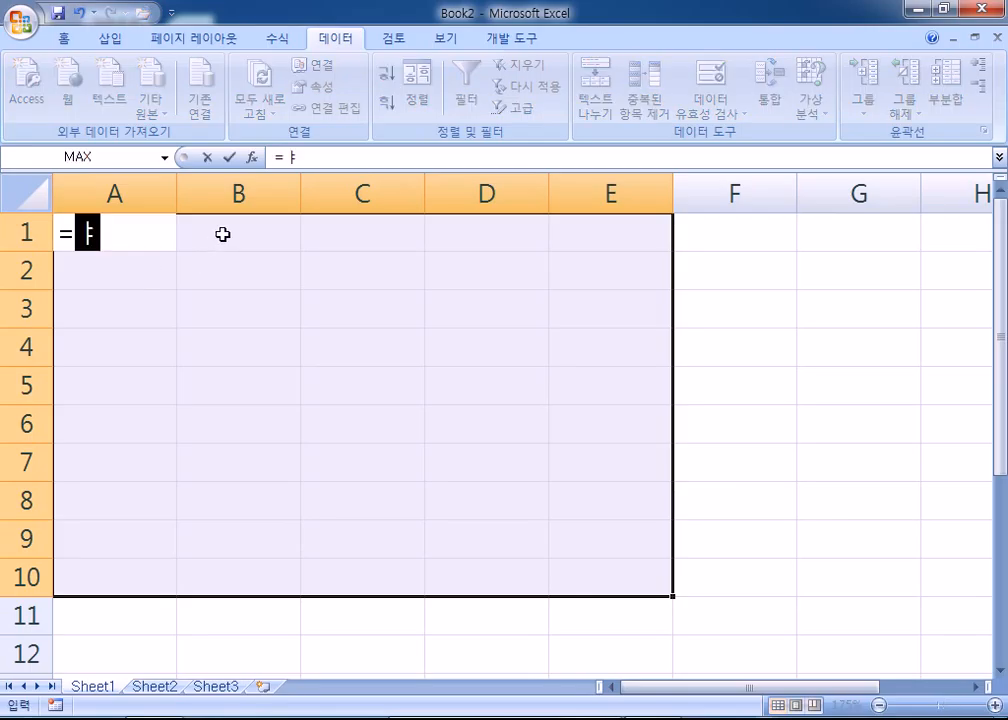
pyautogui.press('BackSpace')
pyautogui.press('BackSpace')
pyautogui.press('BackSpace')
pyautogui.write('IN')
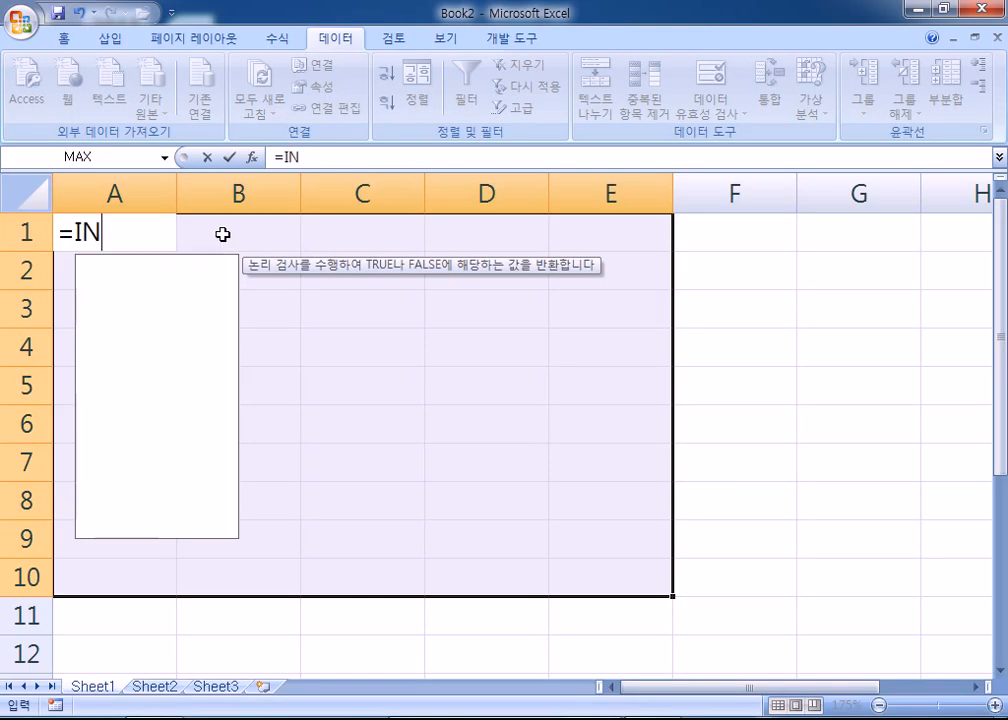
pyautogui.write('T(RA')
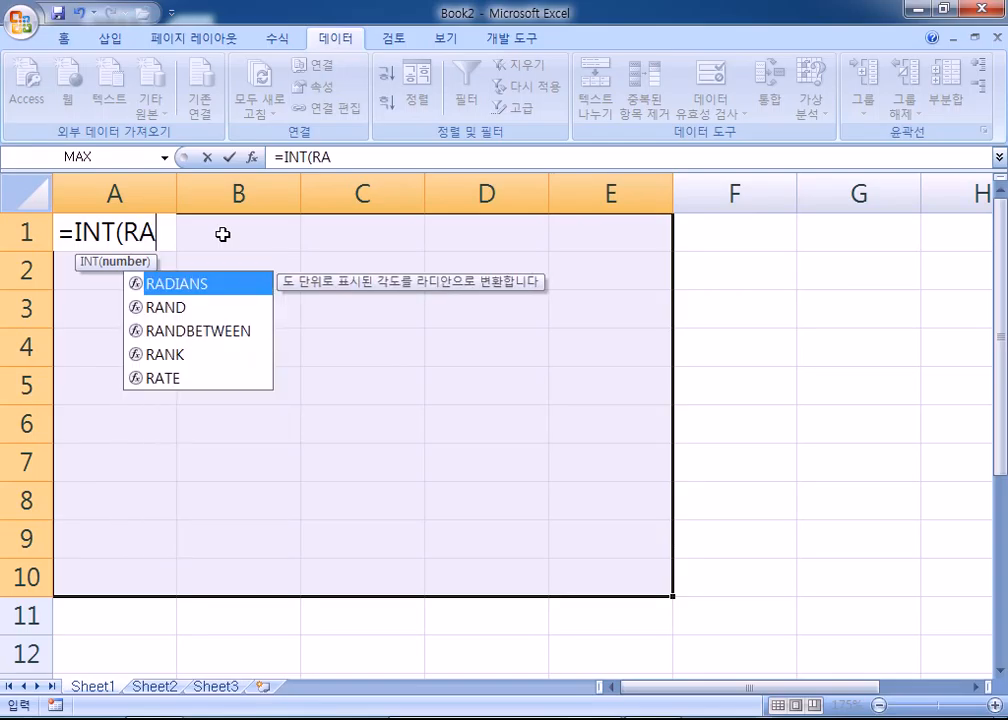
pyautogui.write('ND()*')
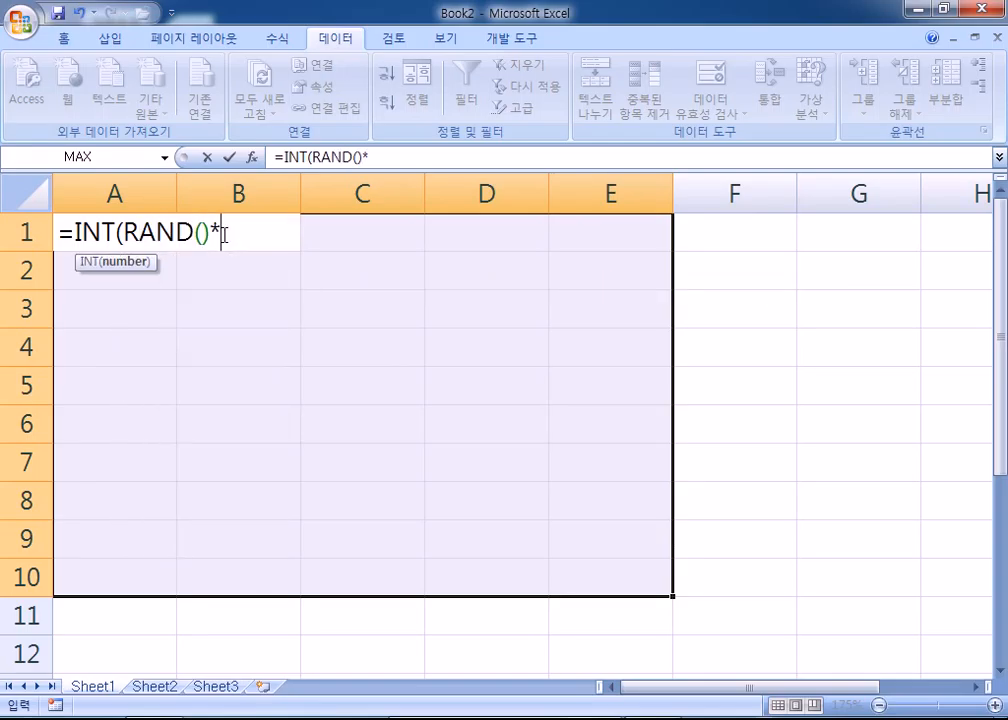
# Complete the formula as =INT(RAND()*100+1) and fill it into all of A1:E10.
pyautogui.write('1')
pyautogui.write('00')
pyautogui.press('BackSpace')
pyautogui.press('BackSpace')
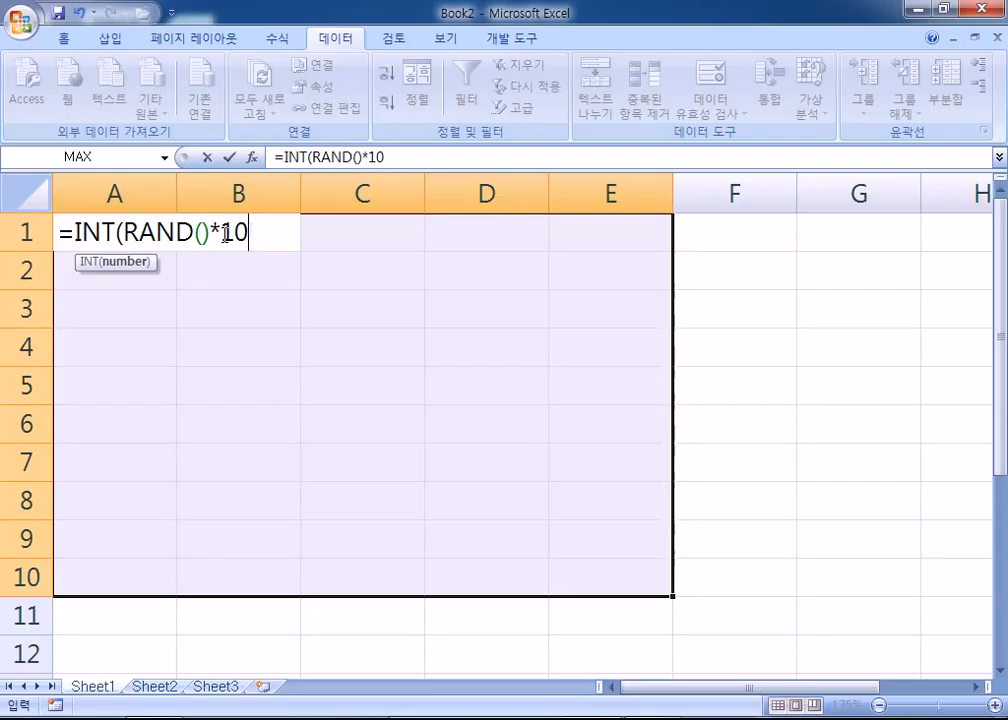
pyautogui.write('+9')
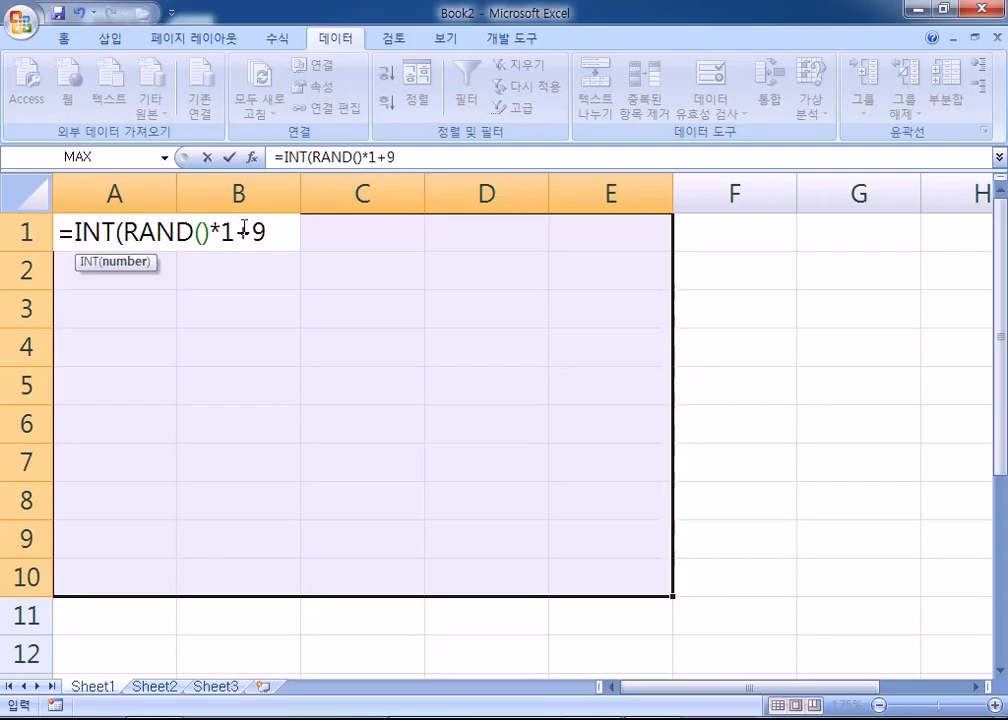
pyautogui.press('BackSpace')
pyautogui.press('BackSpace')
pyautogui.press('BackSpace')
pyautogui.write('100+1')
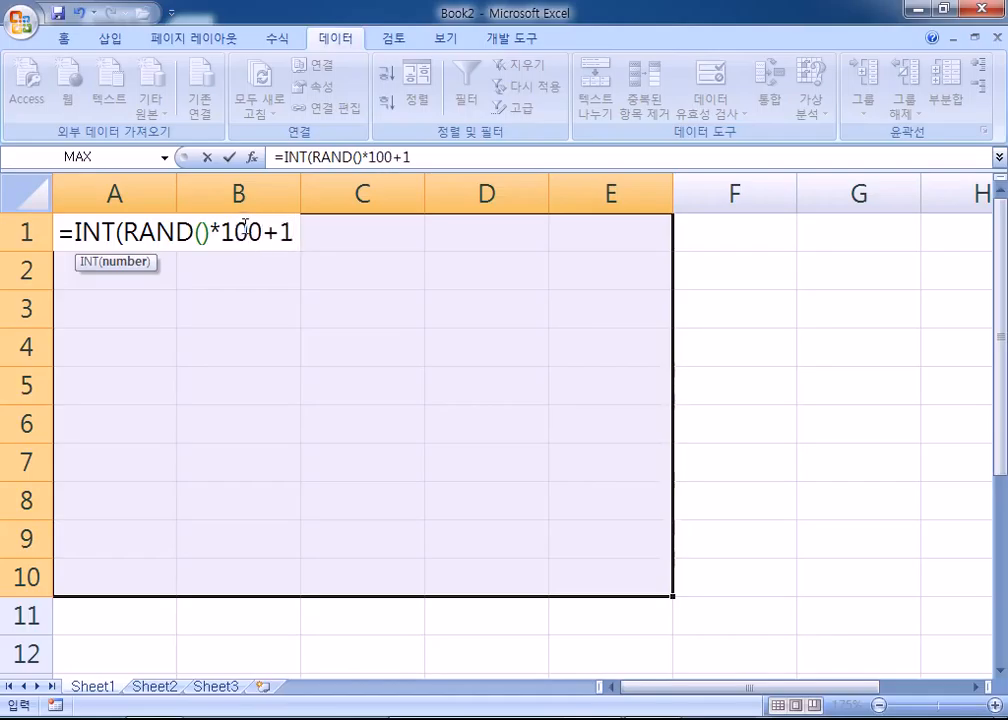
pyautogui.write(')')
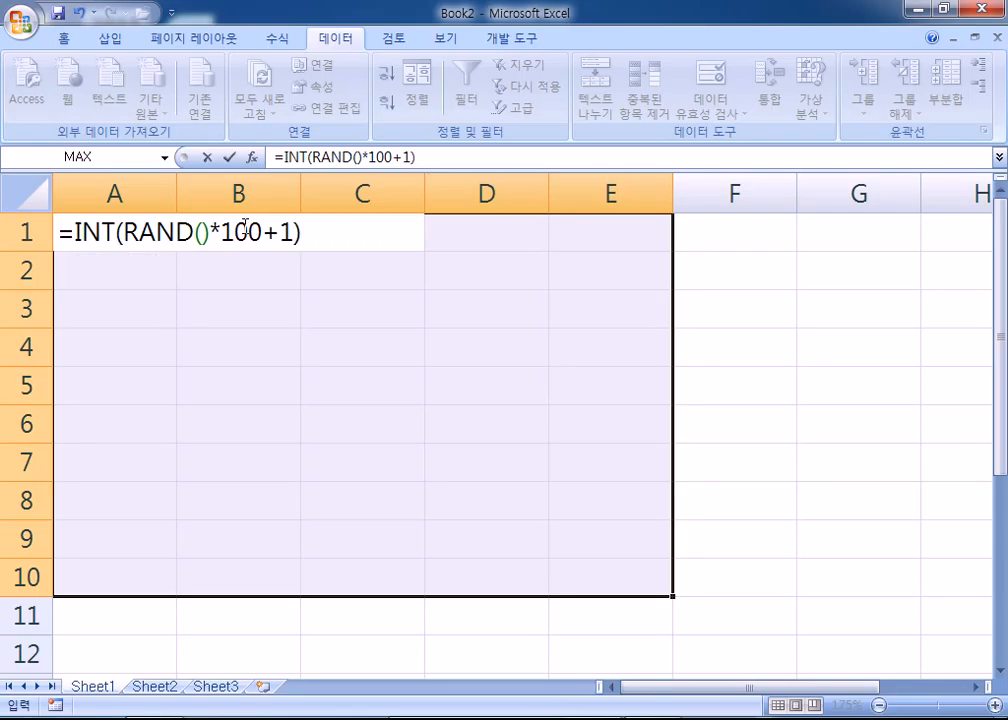
pyautogui.hotkey('ctrl', 'Return')
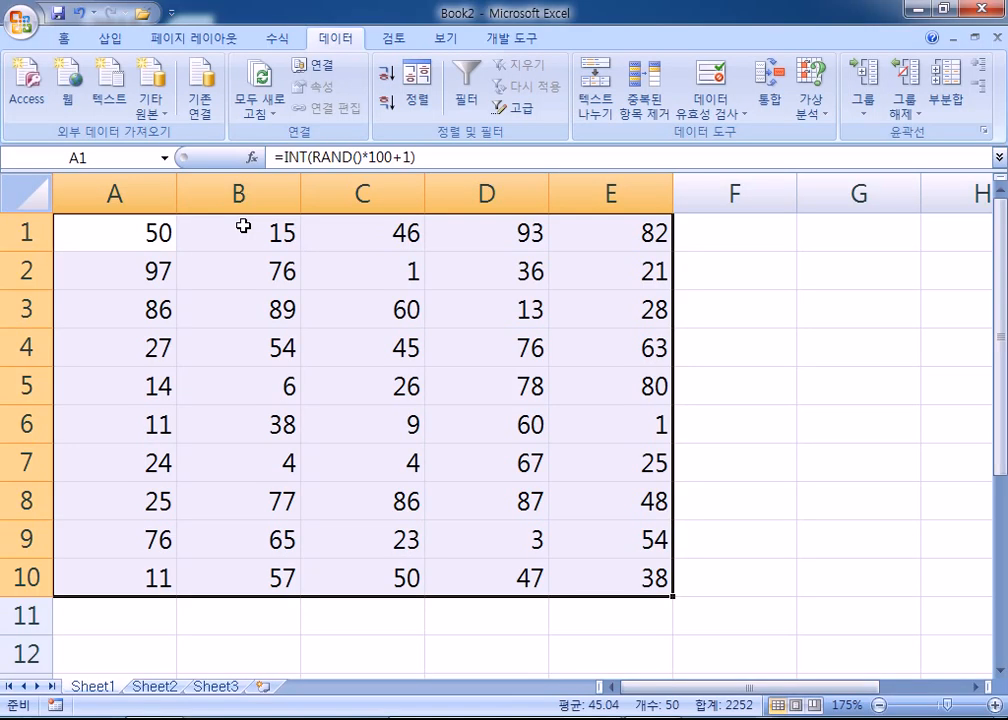
# Re-enter the formula in A1 to recalculate the random numbers, and inspect the formula in A2.
pyautogui.press('F2')
pyautogui.press('Return')
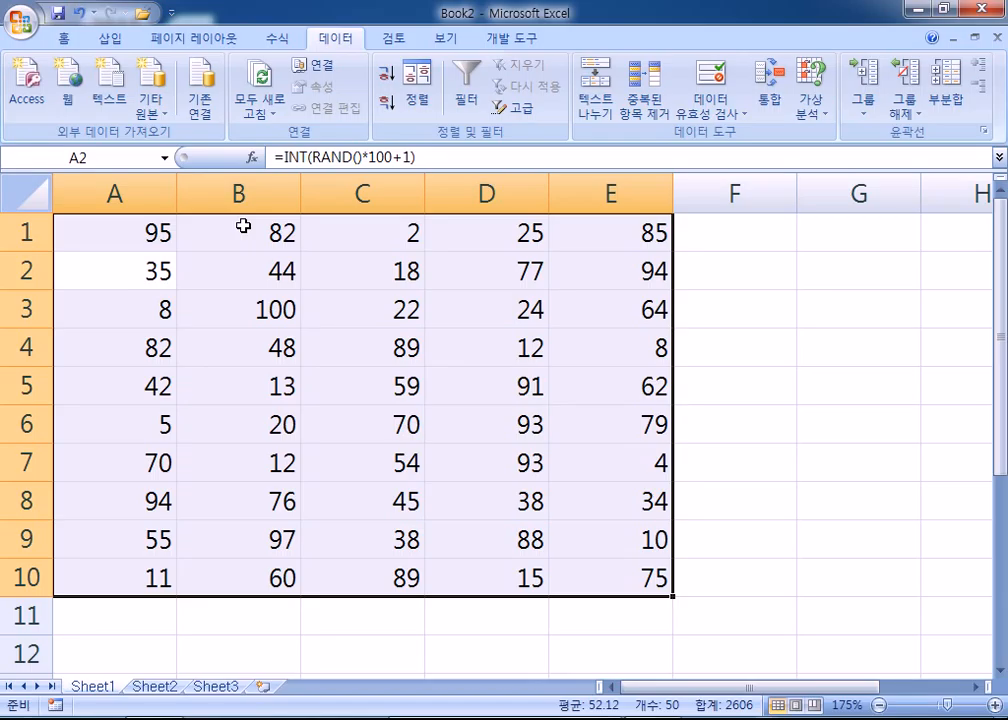
pyautogui.press('F2')
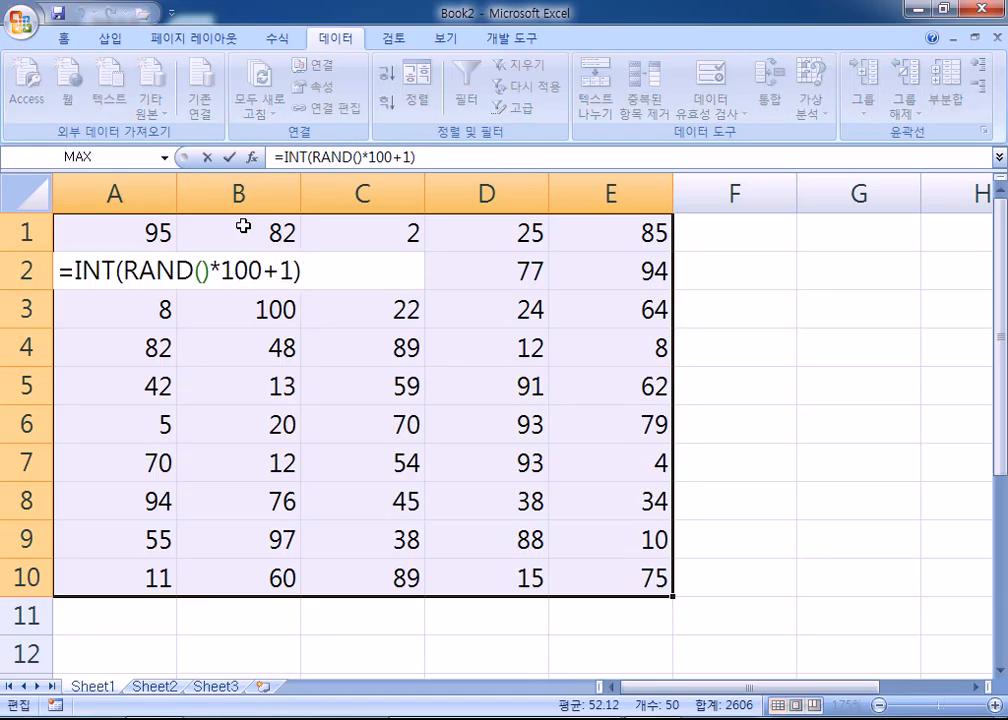
pyautogui.press('Escape')
pyautogui.hotkey('ctrl', 'Home')
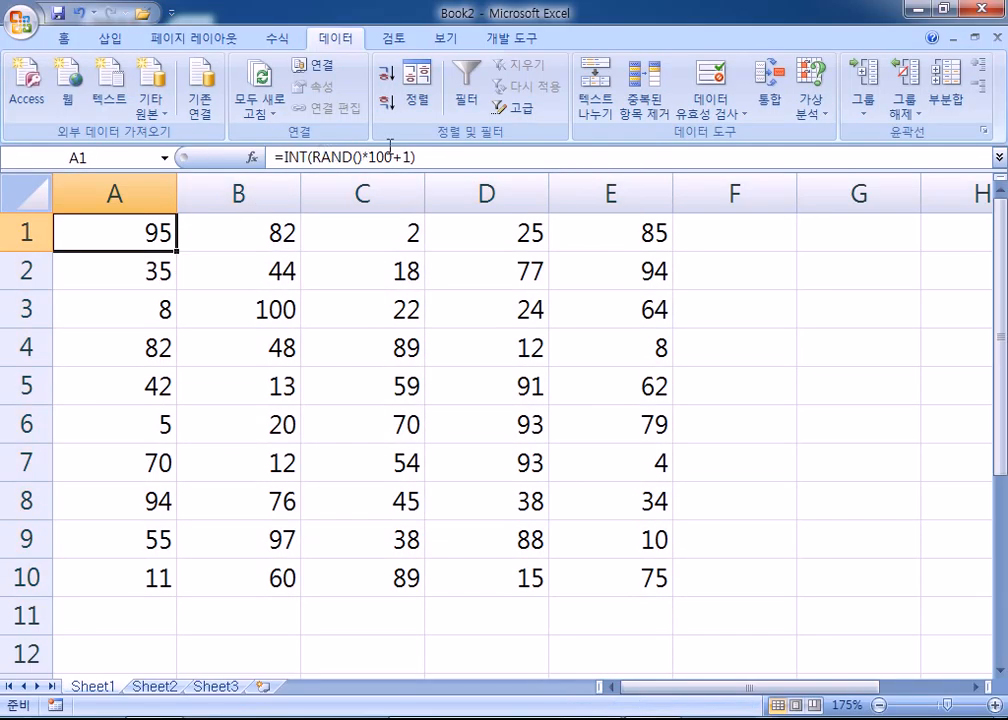
# Copy the formula text from A1 and switch to Notepad to paste it below the existing filter notes.
pyautogui.moveTo(441, 157); pyautogui.dragTo(219, 143)
pyautogui.hotkey('ctrl', 'c')
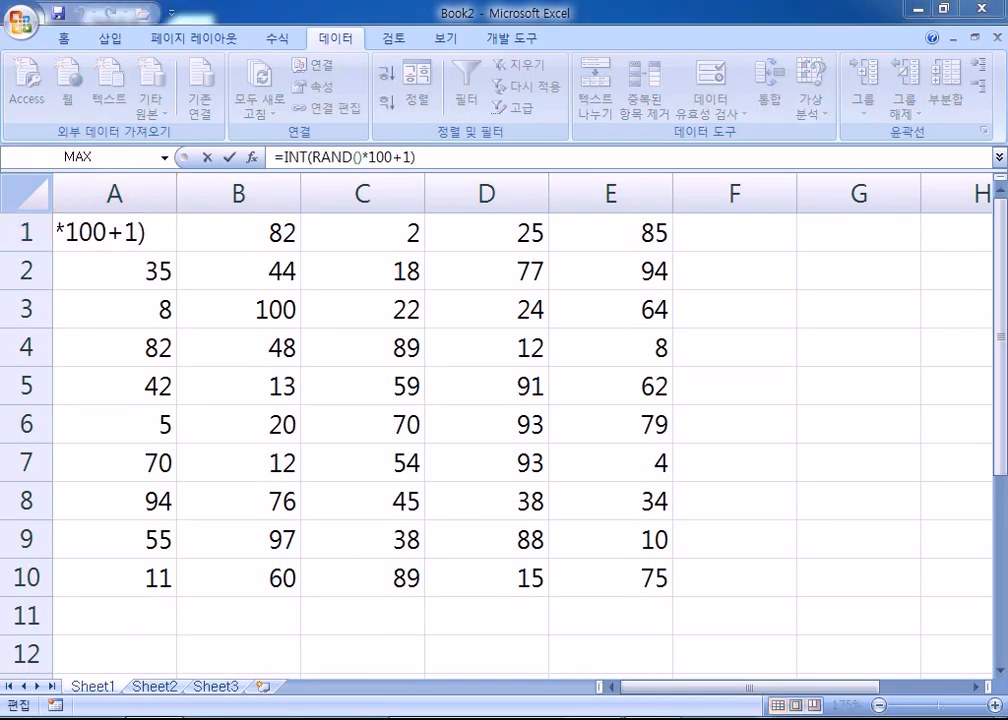
pyautogui.click(155, 718)
pyautogui.click(88, 570)
pyautogui.scroll(-2, 112, 549)
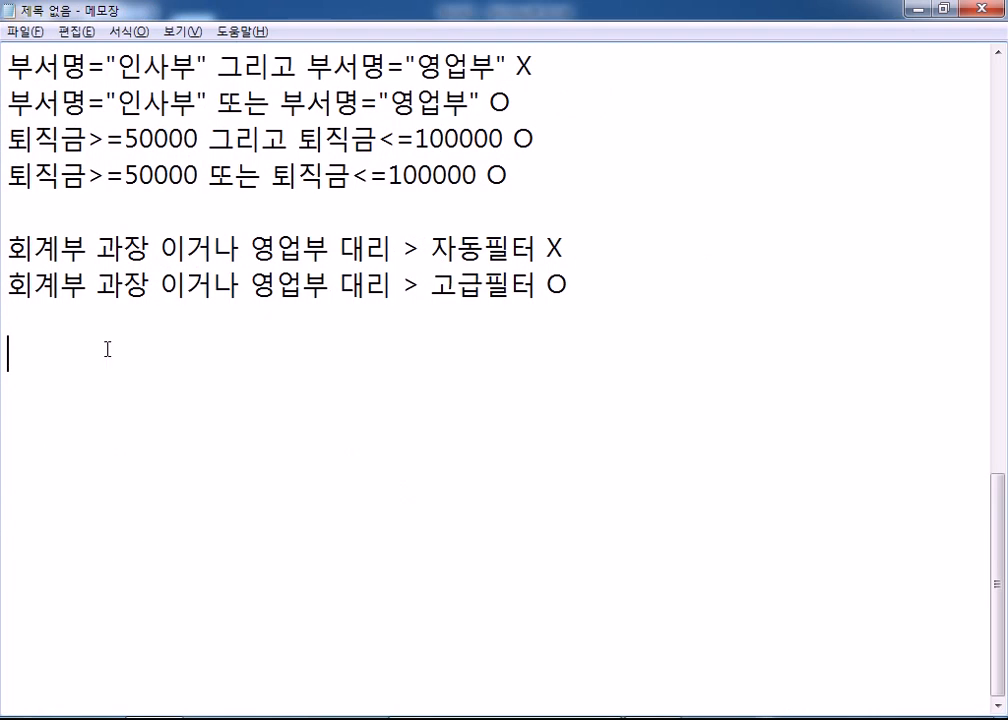
pyautogui.hotkey('ctrl', 'v')
# Add ten line breaks after the pasted formula and place the cursor on the line directly beneath it.
pyautogui.press('Return')
pyautogui.press('Return')
pyautogui.press('Return')
pyautogui.press('Return')
pyautogui.press('Return')
pyautogui.press('Return')
pyautogui.press('Return')
pyautogui.press('Return')
pyautogui.press('Return')
pyautogui.press('Return')
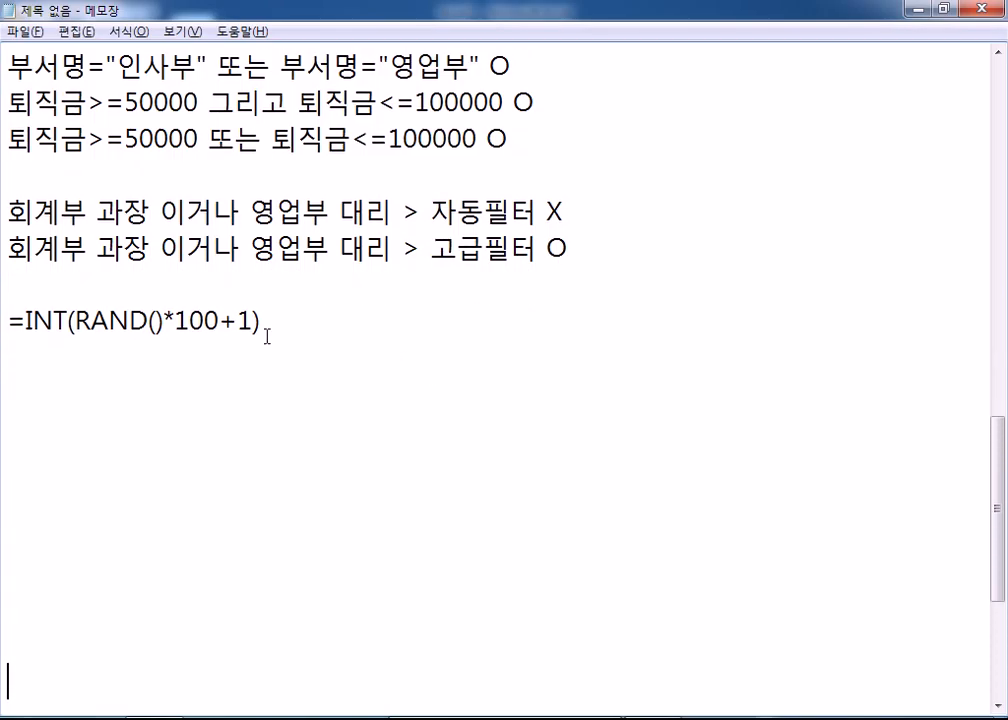
pyautogui.scroll(-2, 266, 337)
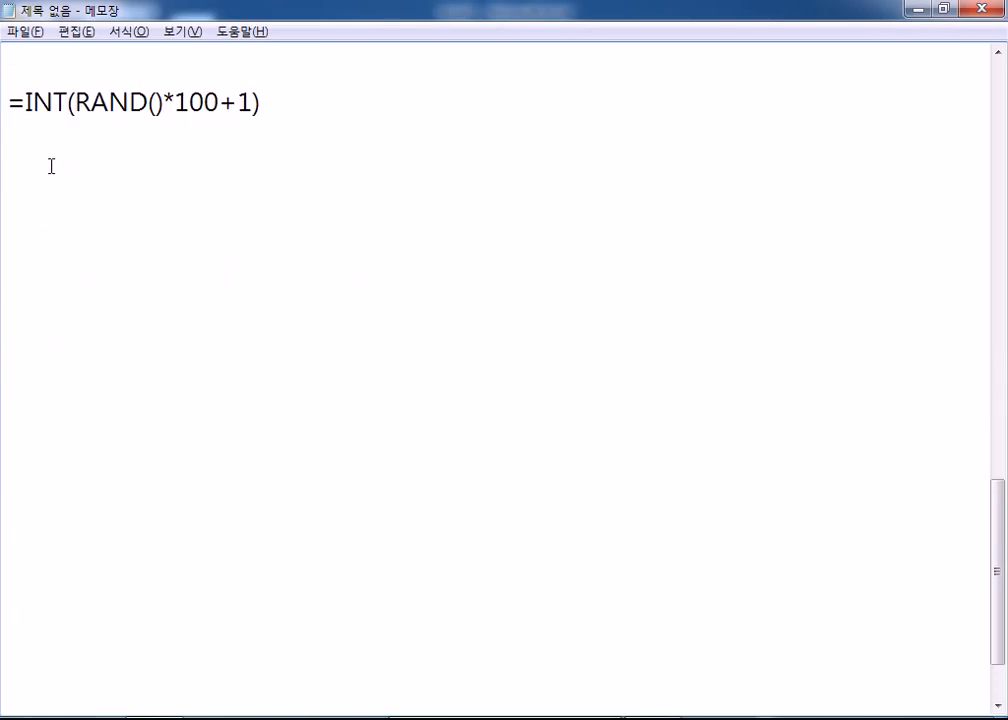
pyautogui.click(15, 108)
pyautogui.click(164, 102)
pyautogui.click(263, 151)
# Switch back to the Excel workbook, copy the formula text from A1 and clear A1:E10.
pyautogui.hotkey('alt', 'Tab')
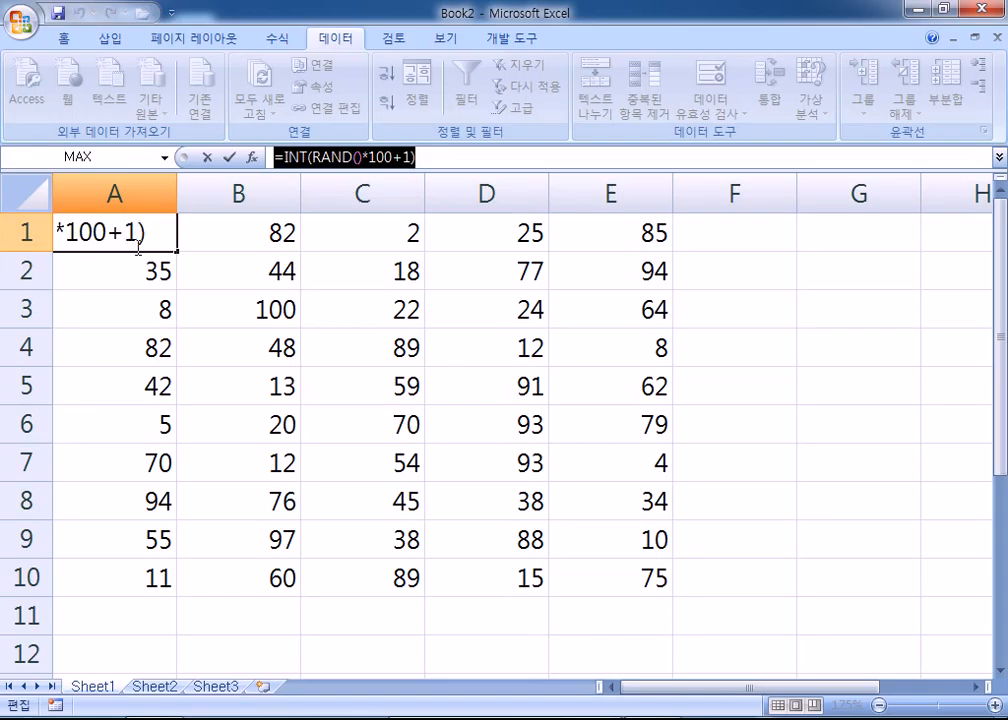
pyautogui.hotkey('ctrl', 'Return')
pyautogui.moveTo(150, 235); pyautogui.dragTo(598, 569)
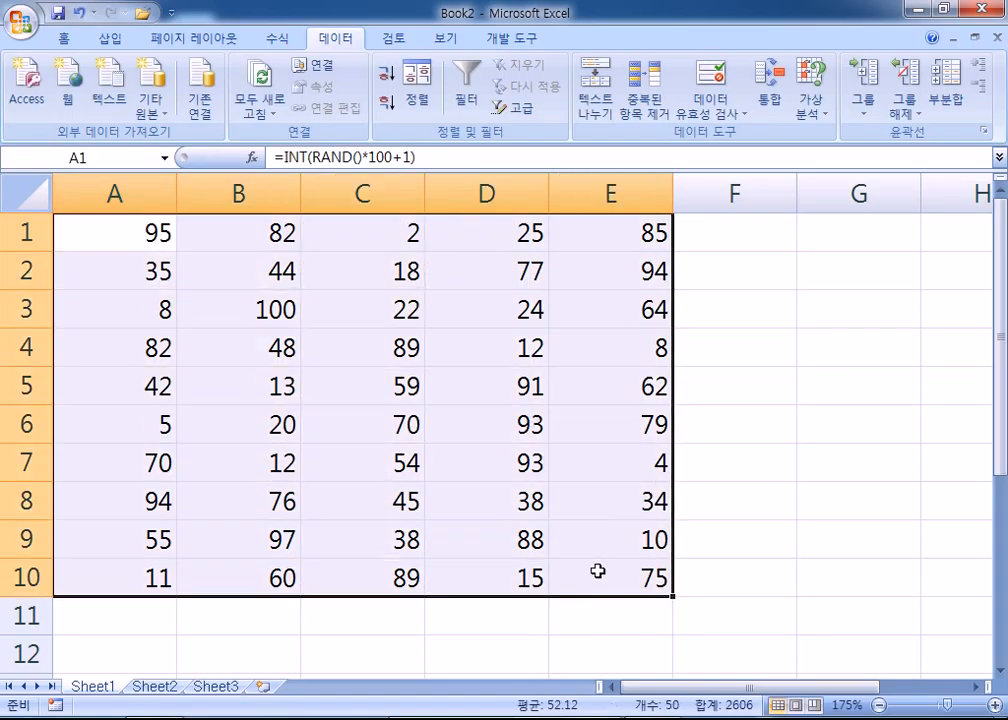
pyautogui.press('F2')
pyautogui.moveTo(320, 230); pyautogui.dragTo(200, 259)
pyautogui.hotkey('ctrl', 'c')
pyautogui.press('Escape')
pyautogui.press('Delete')
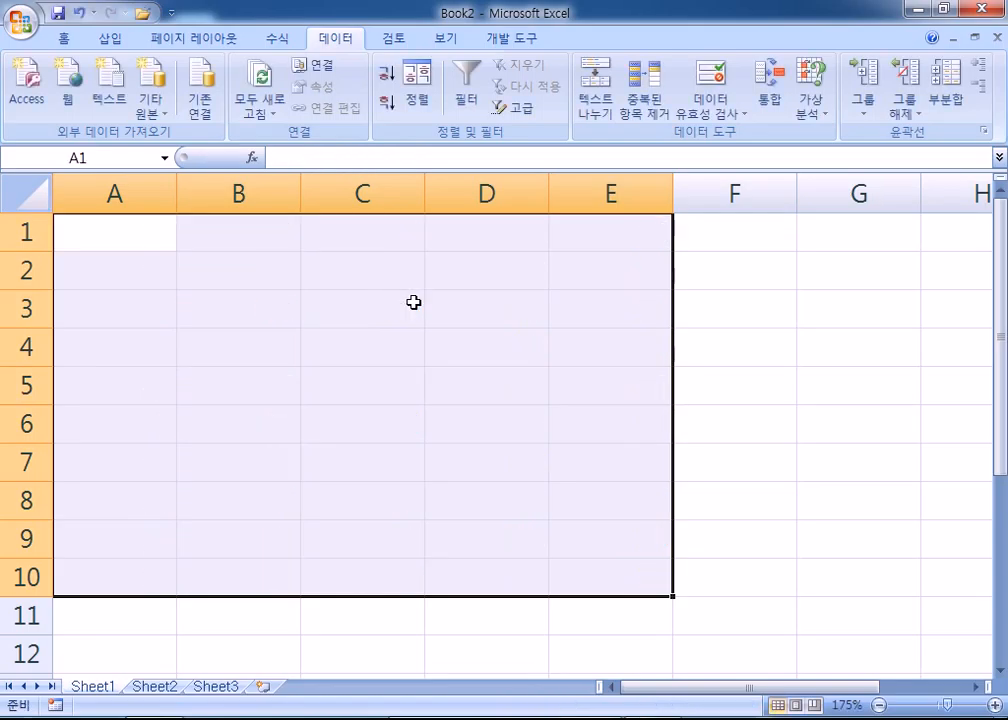
# Paste the copied formula =INT(RAND()*100+1) and fill it into the whole selected range A1:E10.
pyautogui.press('F2')
pyautogui.hotkey('ctrl', 'v')
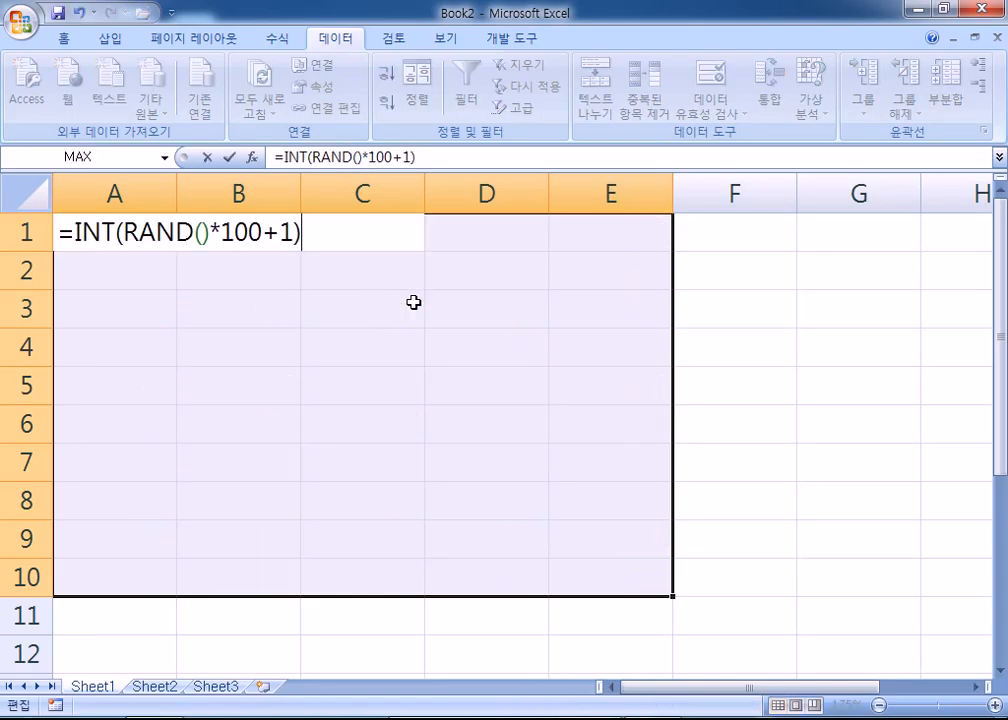
pyautogui.hotkey('ctrl', 'Return')
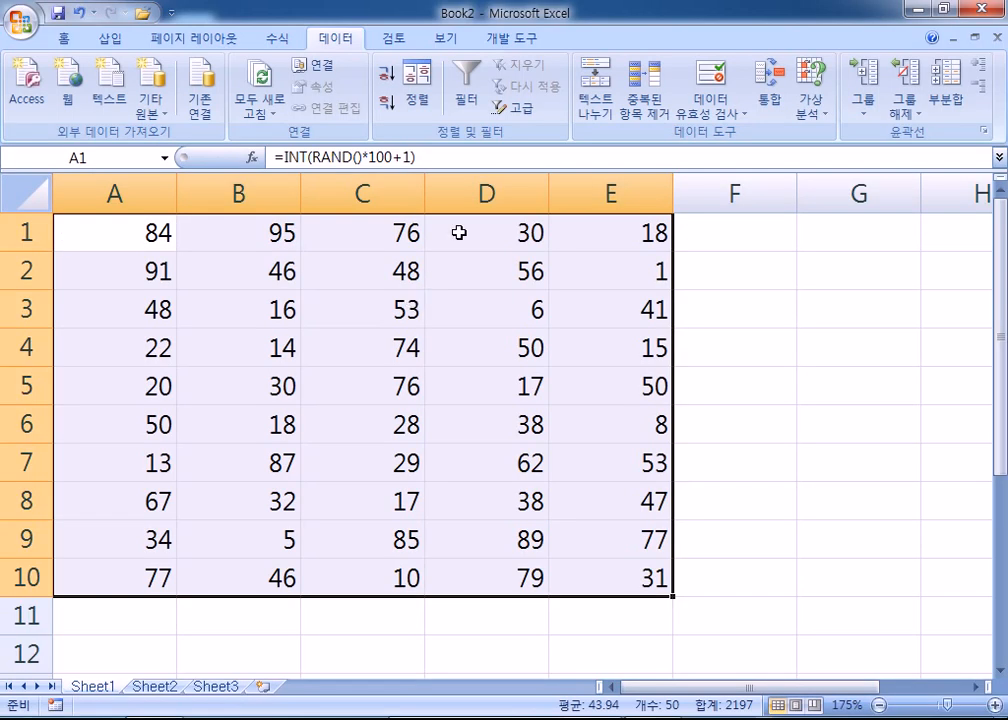
# Switch to Notepad and add the lines "RAND() : 난수 함수" and "난수 : 0~1사이의 임의의 실수를 출력" below the formula.
pyautogui.hotkey('alt', 'Tab')
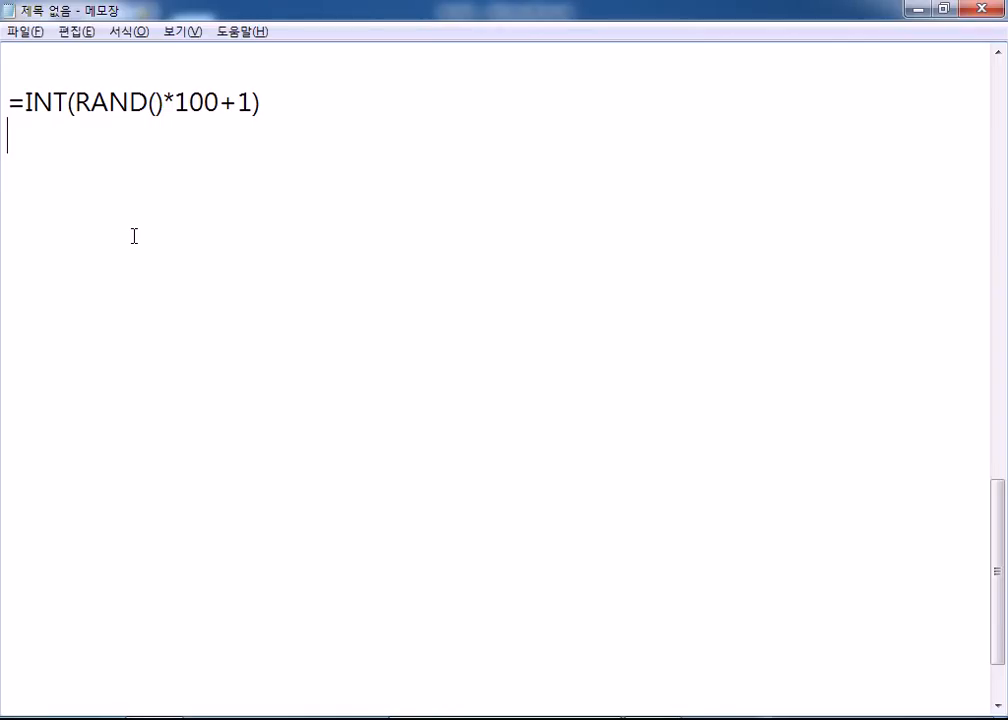
pyautogui.press('Return')
pyautogui.write('RAND() : 난수 함수')
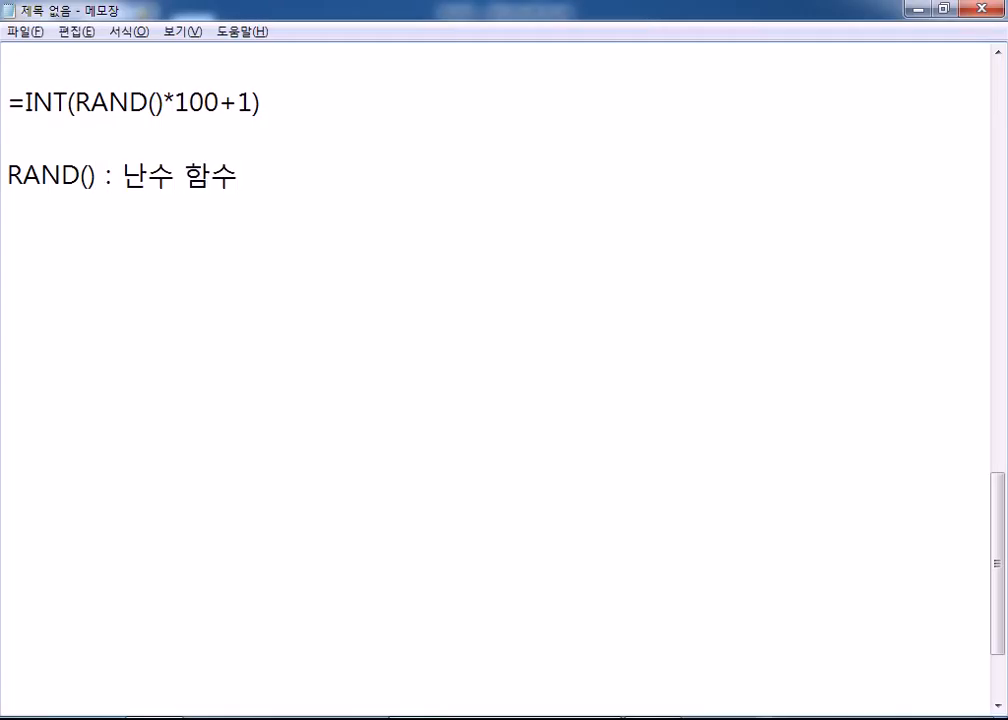
pyautogui.press('Return')
pyautogui.write('난수 : ')
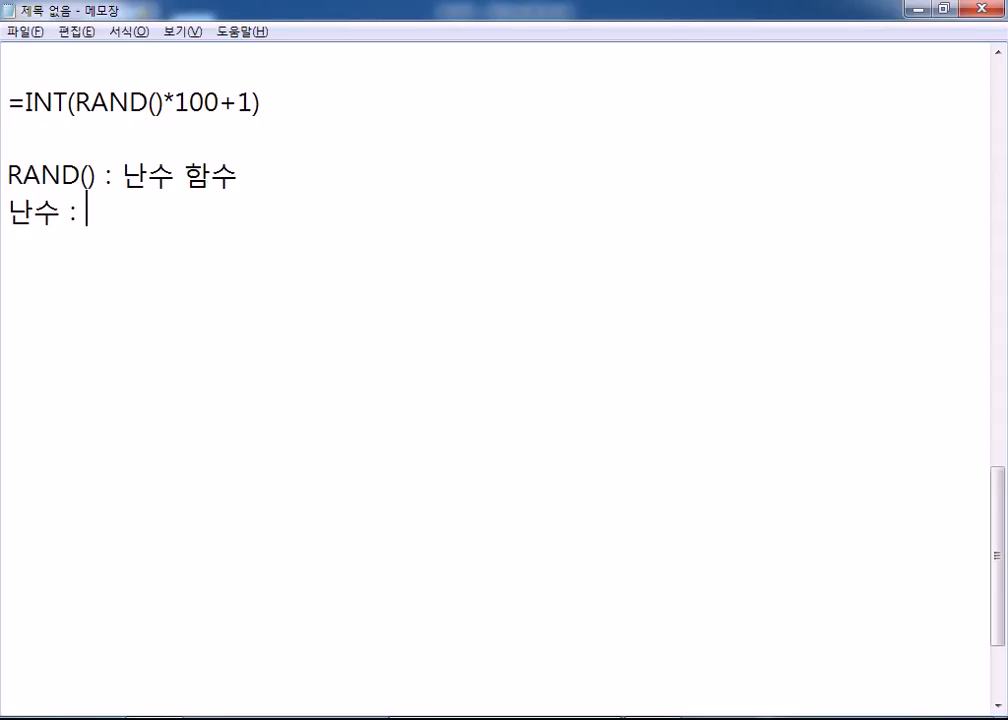
pyautogui.write('0~1상이의 임의의 ㅅ')
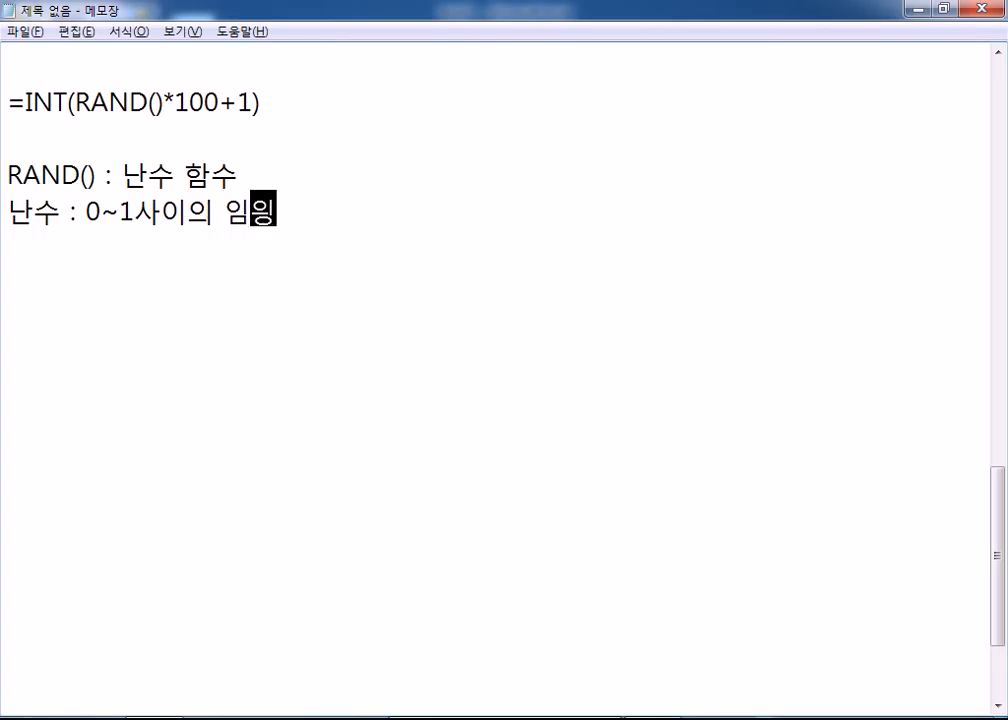
pyautogui.write('실수를 출력')
pyautogui.press('Return')
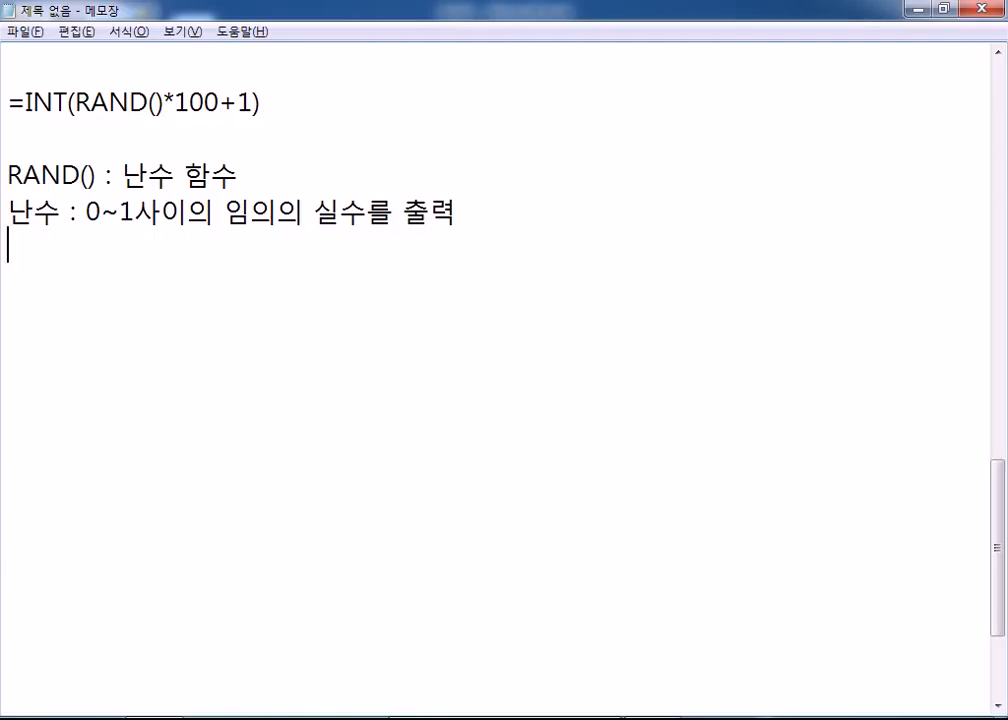
# Add the note "INT : 정수화 함수(소수점이 없도록 하는 기능)" below the RAND notes, separated by a blank line.
pyautogui.press('Return')
pyautogui.write('IN')
pyautogui.write(': 저')
pyautogui.write('ㅇ수화 함수')
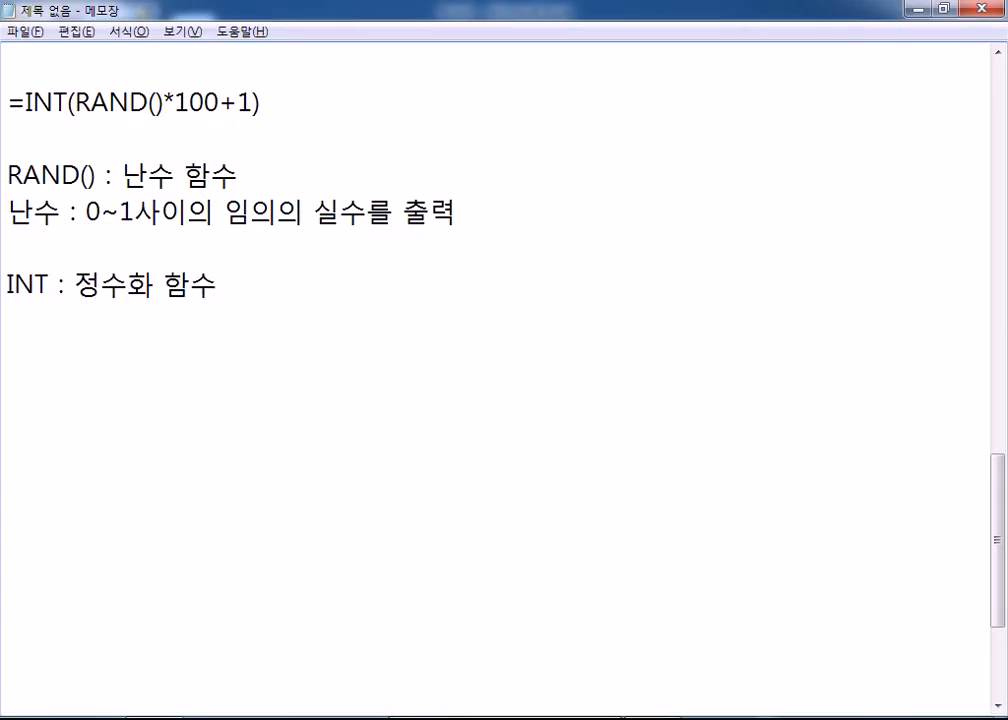
pyautogui.write('(소수점')
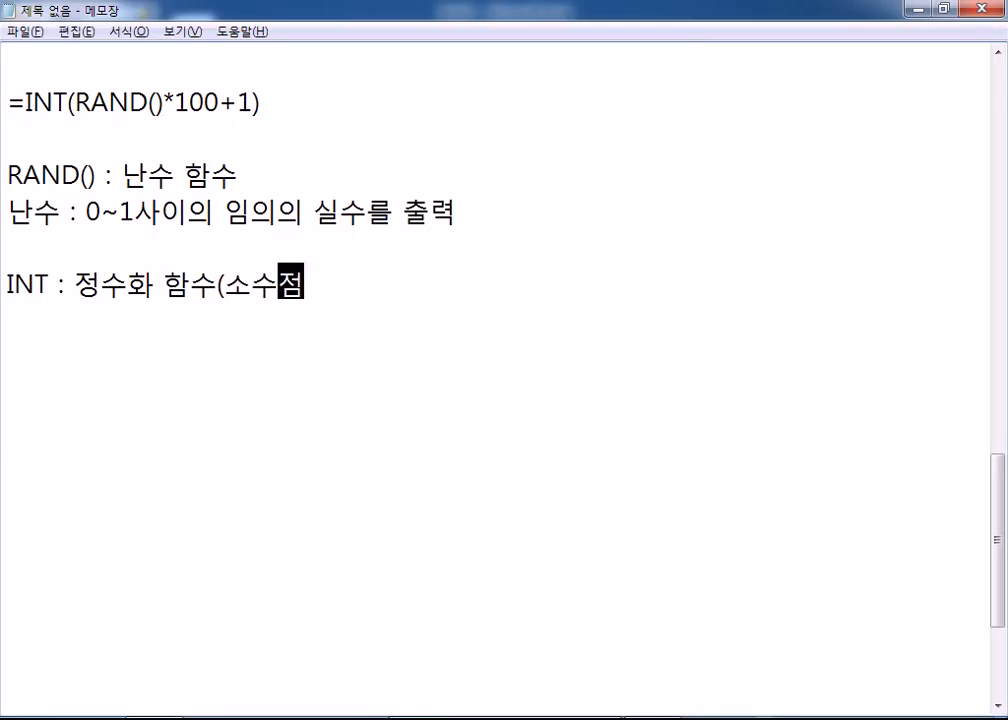
pyautogui.write('이 ㅇ버')
pyautogui.press('BackSpace')
pyautogui.press('BackSpace')
pyautogui.write('업')
pyautogui.press('BackSpace')
pyautogui.press('BackSpace')
pyautogui.press('BackSpace')
pyautogui.press('BackSpace')
pyautogui.write('ㅇ없도록 하는 ')
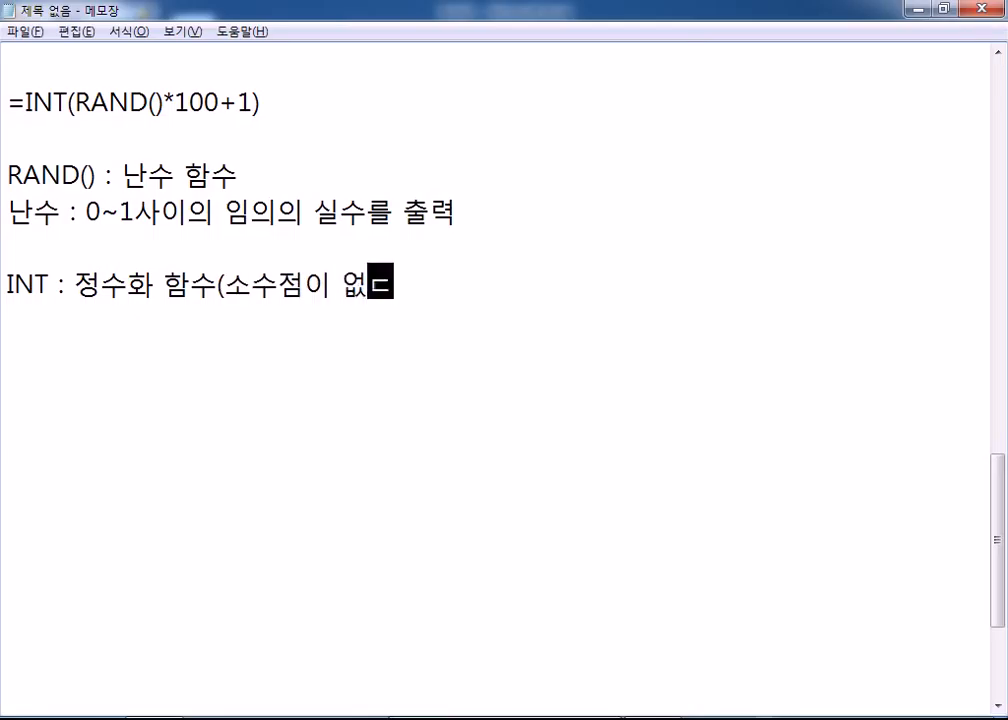
pyautogui.write('기능)')
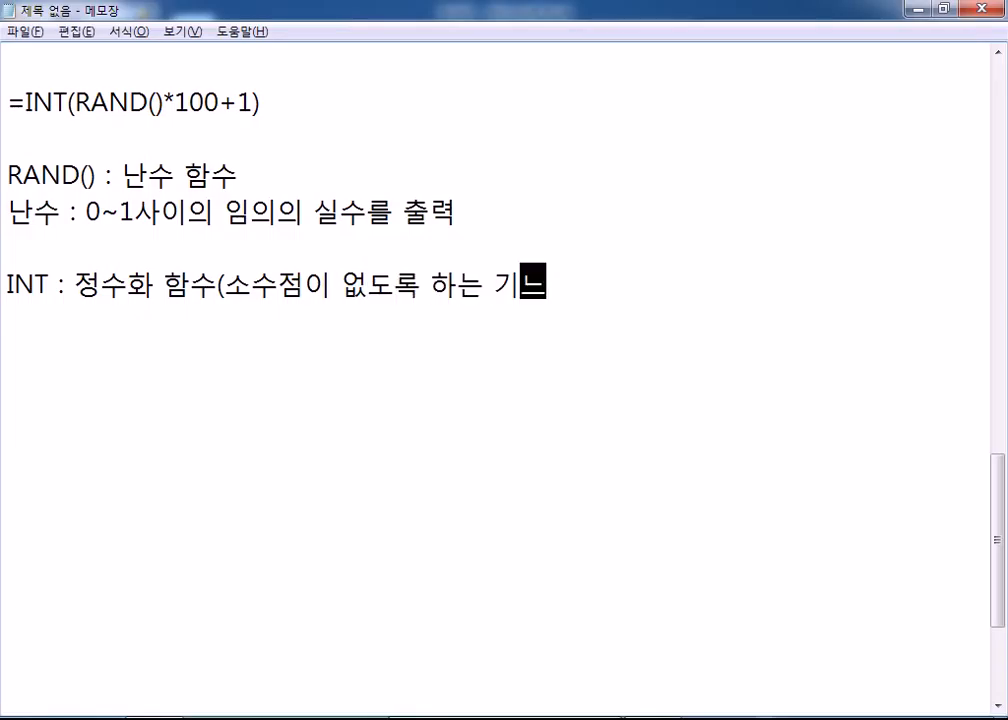
# Add the example lines "0.0000000000001" and "0.9999999999999 99.999999" directly below the 난수 definition, keeping a blank line before the INT note.
pyautogui.press('Return')
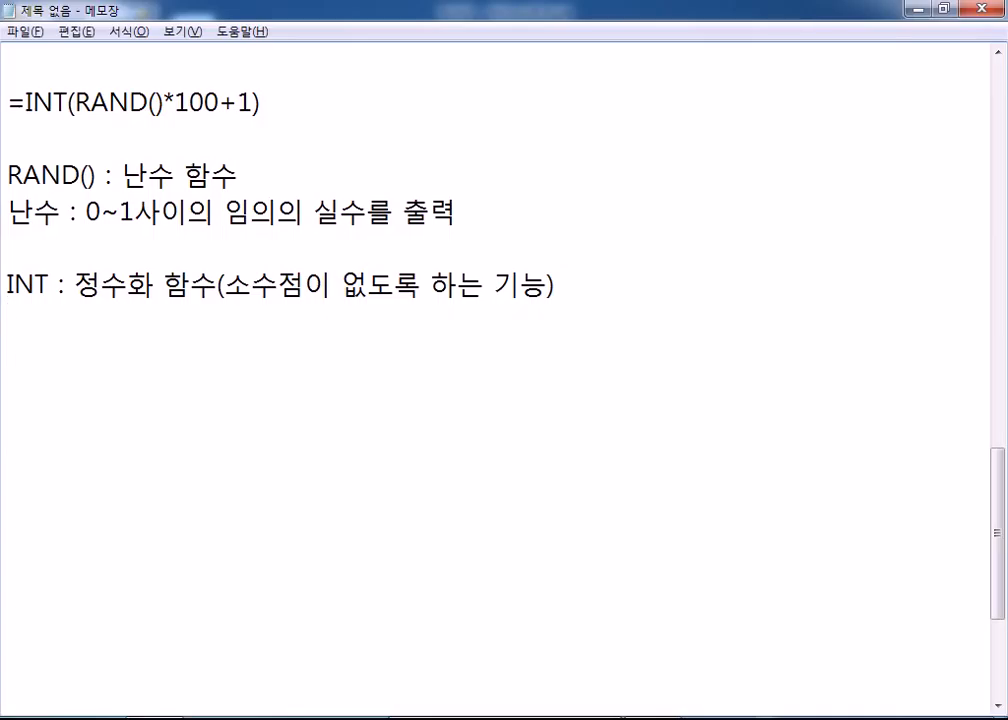
pyautogui.click(134, 236)
pyautogui.press('Return')
pyautogui.press('Up')
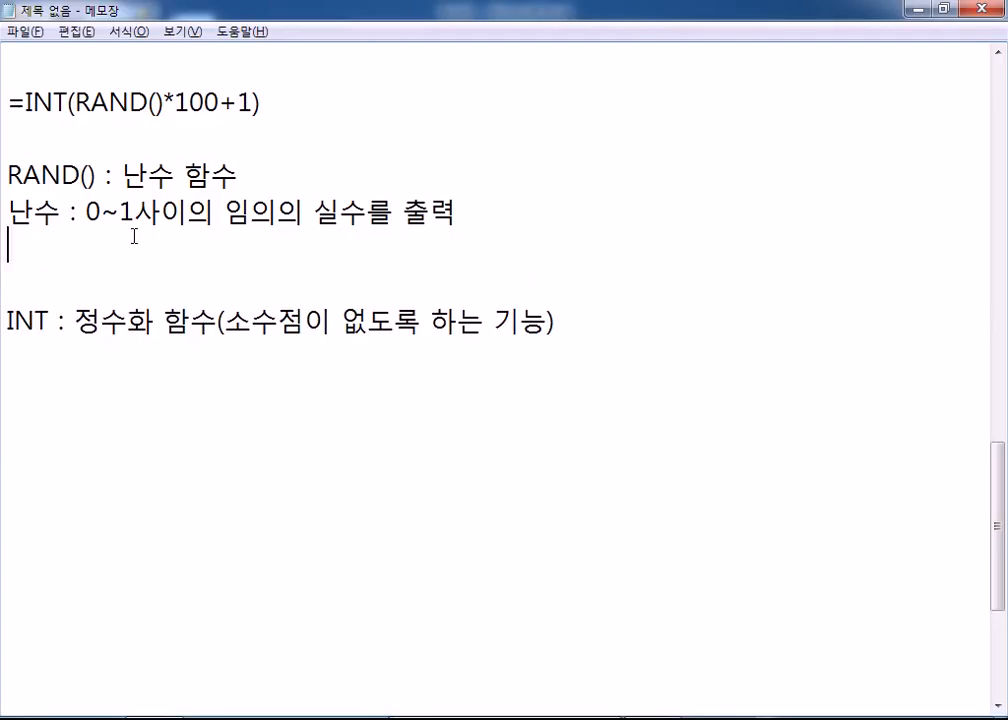
pyautogui.write('0.0000000000001')
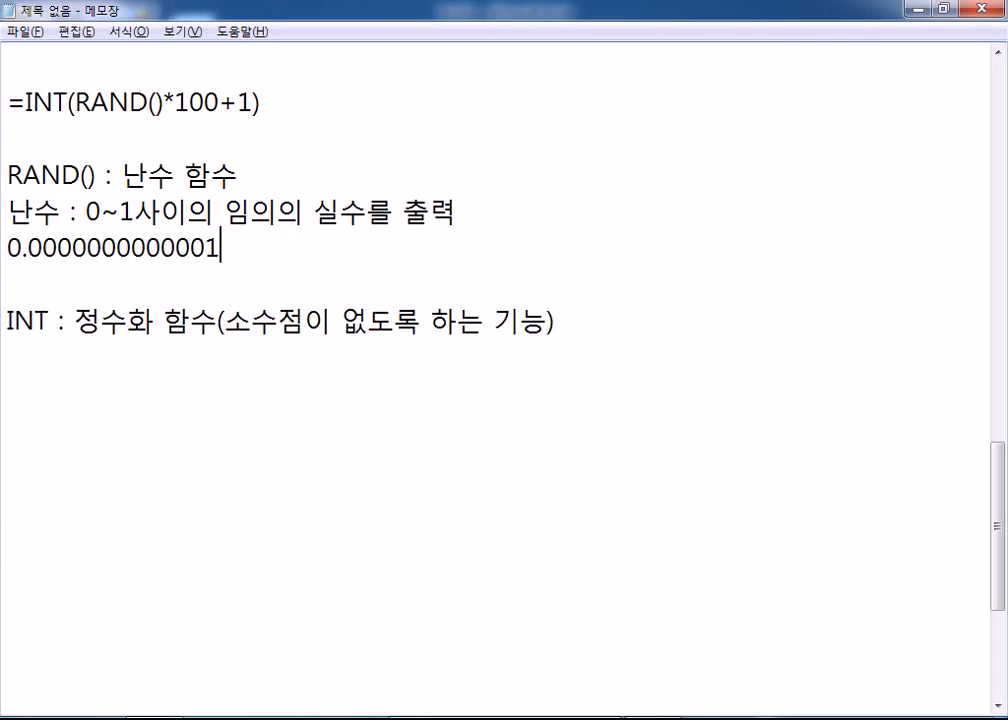
pyautogui.moveTo(220, 101); pyautogui.dragTo(164, 101)
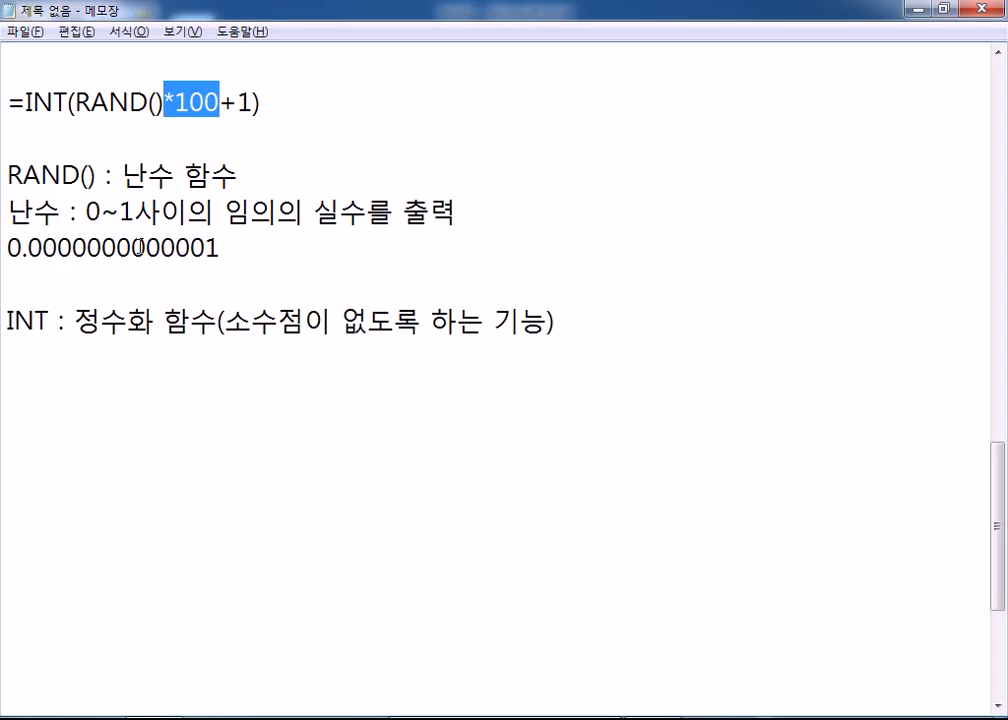
pyautogui.click(224, 249)
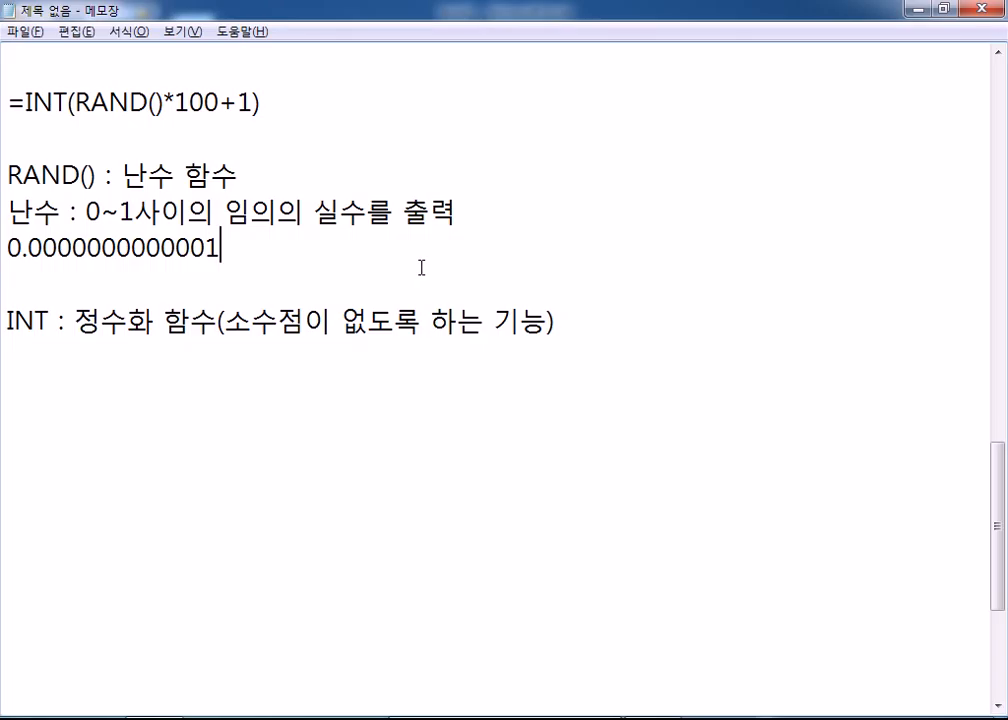
pyautogui.press('Return')
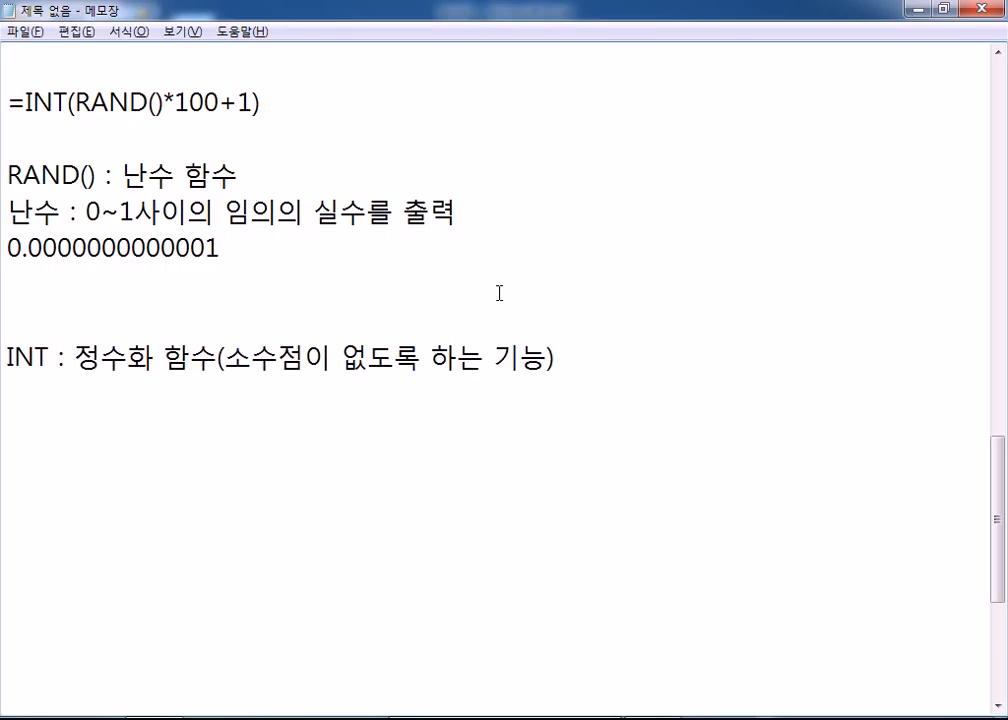
pyautogui.write('0.9999999999999')
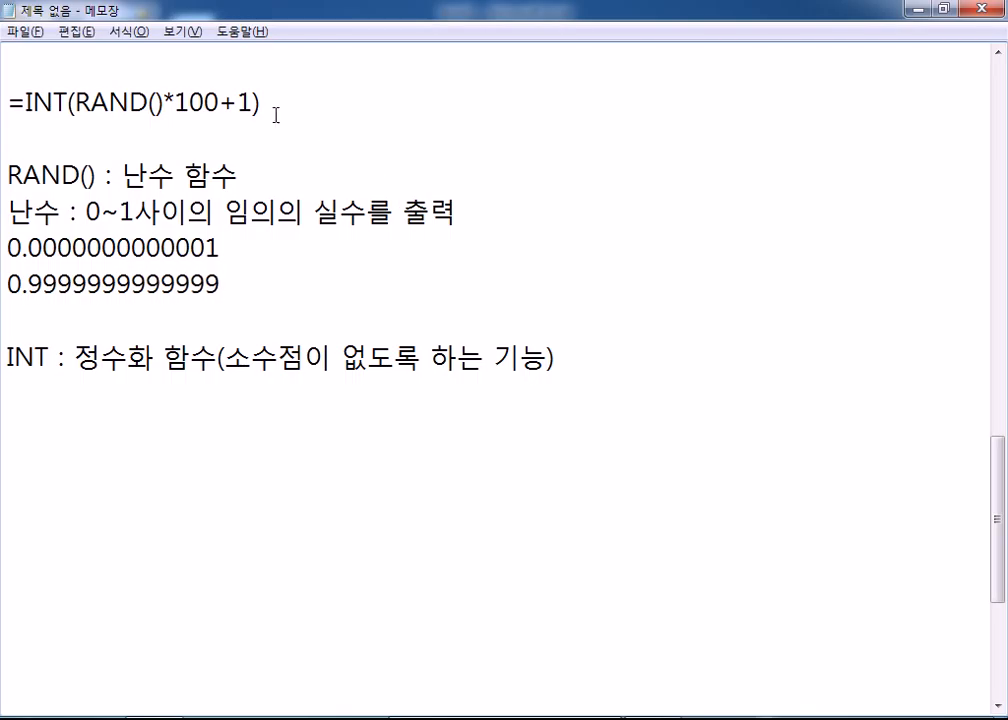
pyautogui.write(' 99.999999')
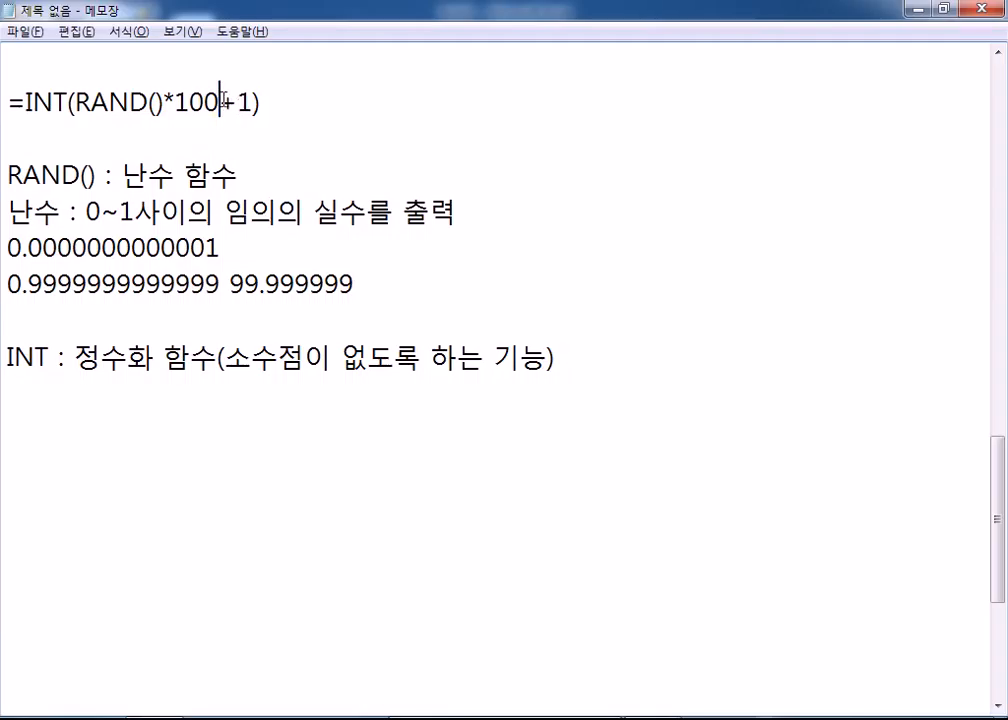
# Append the description " : 1~100사이의 정수를 출력하는 기능" after the formula =INT(RAND()*100+1) in the notes.
pyautogui.moveTo(219, 102); pyautogui.dragTo(256, 101)
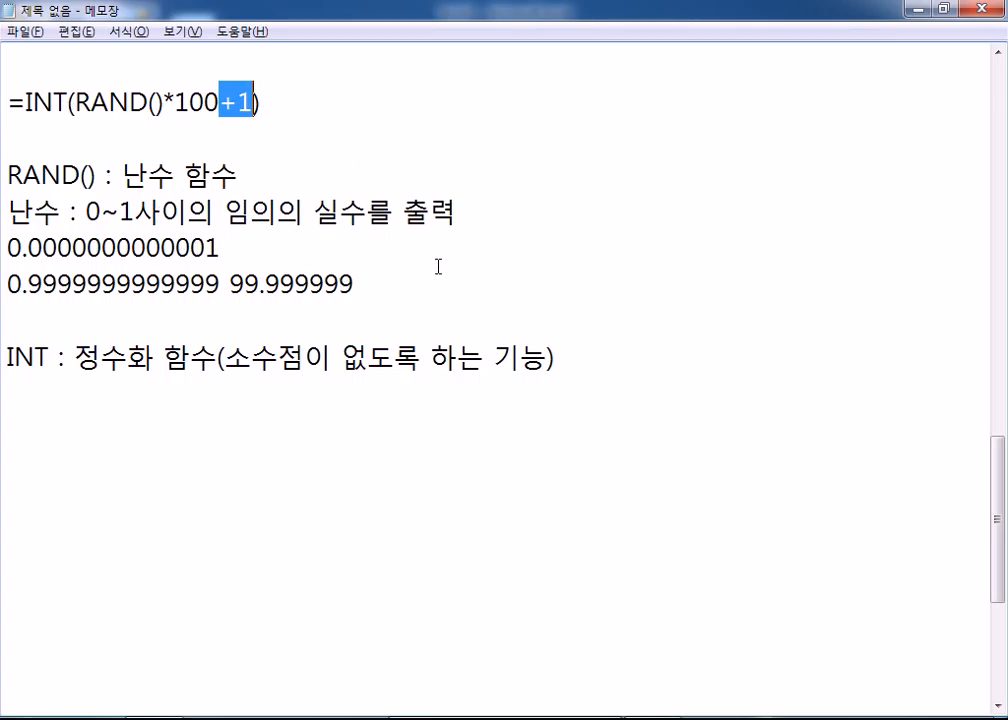
pyautogui.click(340, 112)
pyautogui.write(': ')
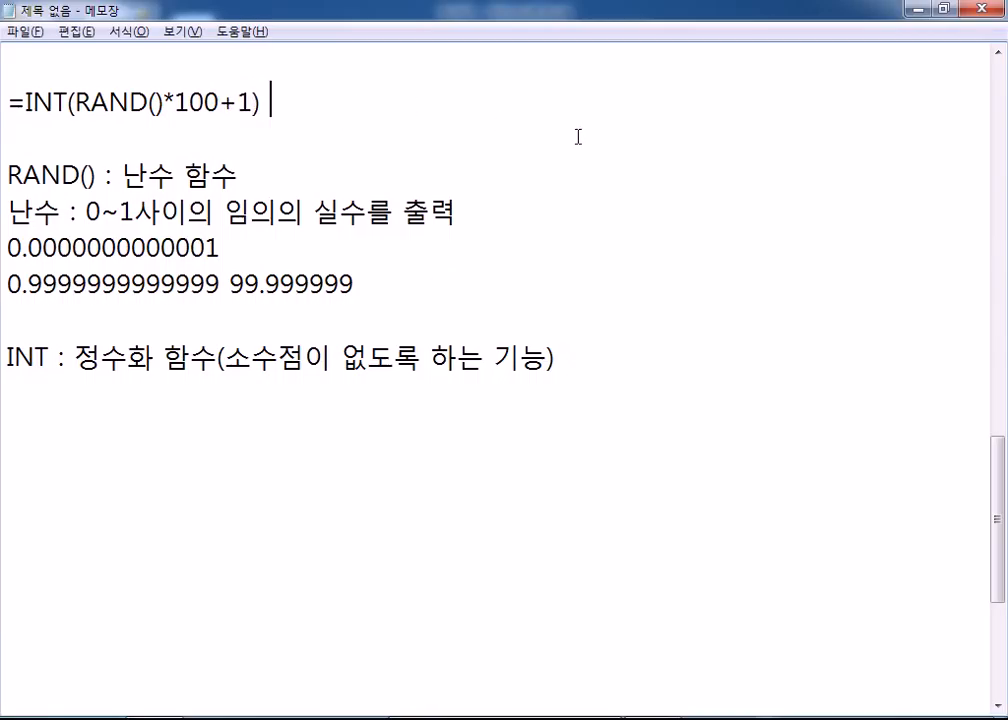
pyautogui.write('1~100ㅅㅇ')
pyautogui.press('BackSpace')
pyautogui.write('사이의 정수')
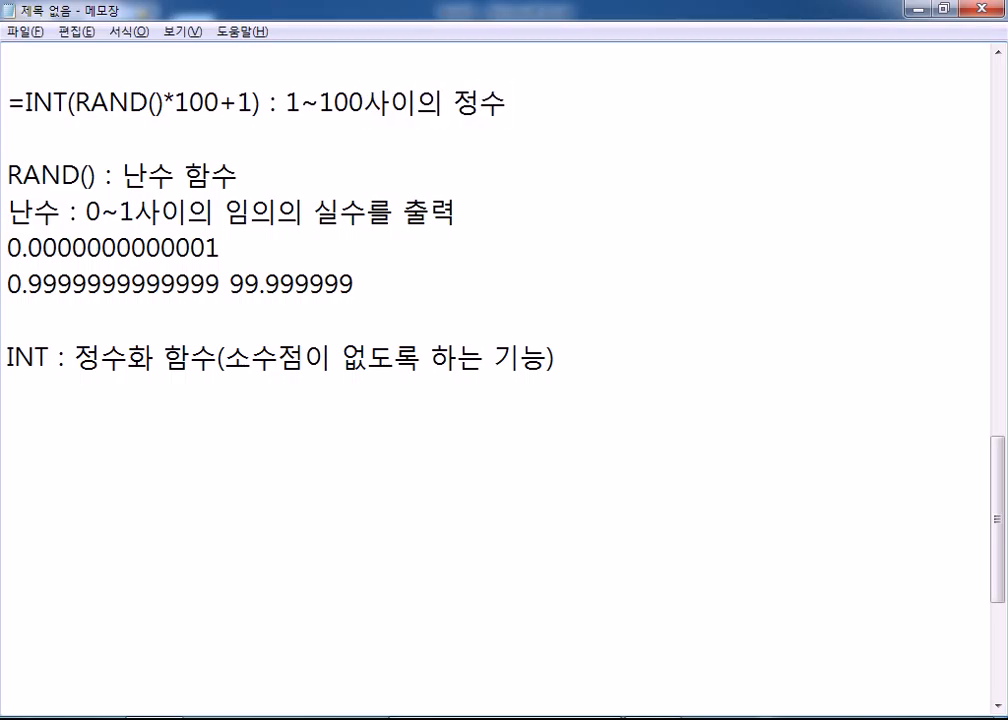
pyautogui.write('를 출려ㄱ하는 기능')
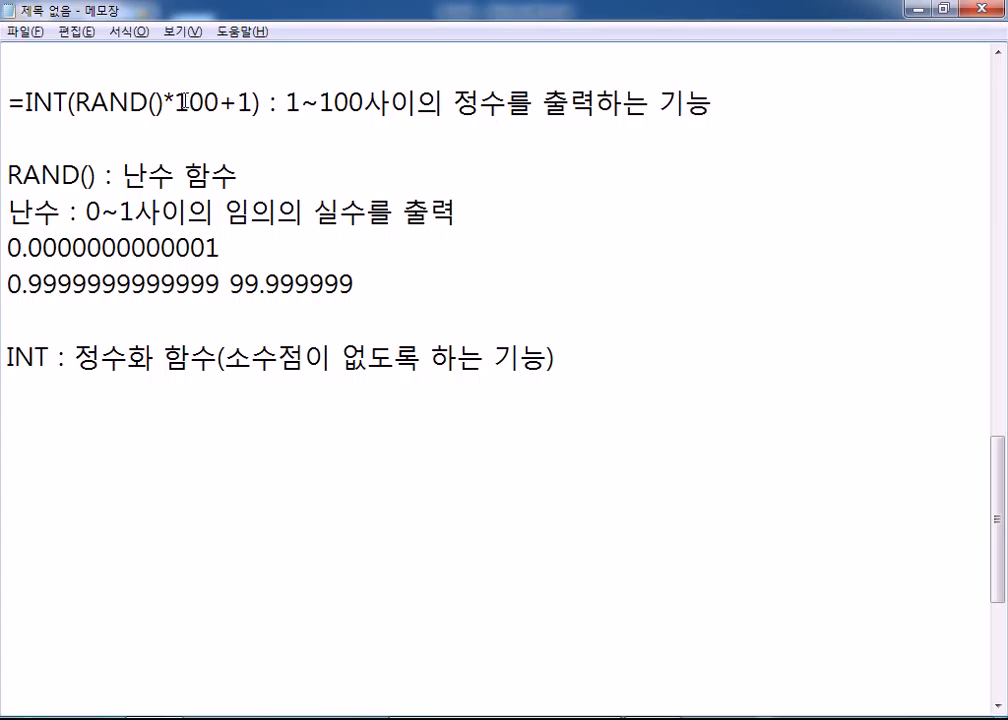
pyautogui.moveTo(172, 103); pyautogui.dragTo(220, 103)
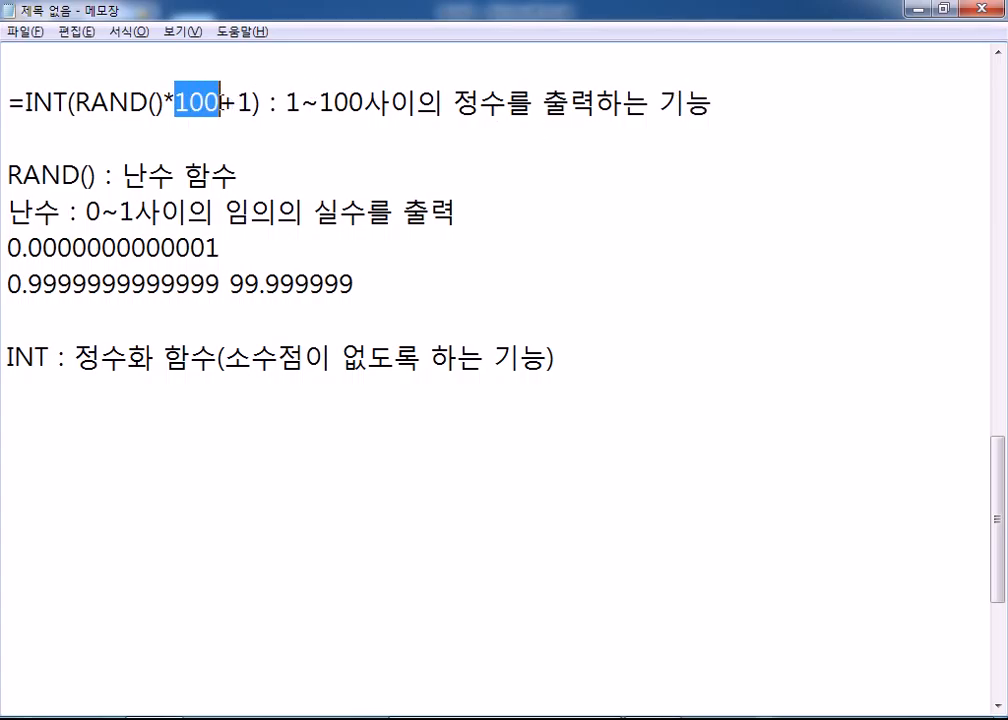
pyautogui.click(300, 140)
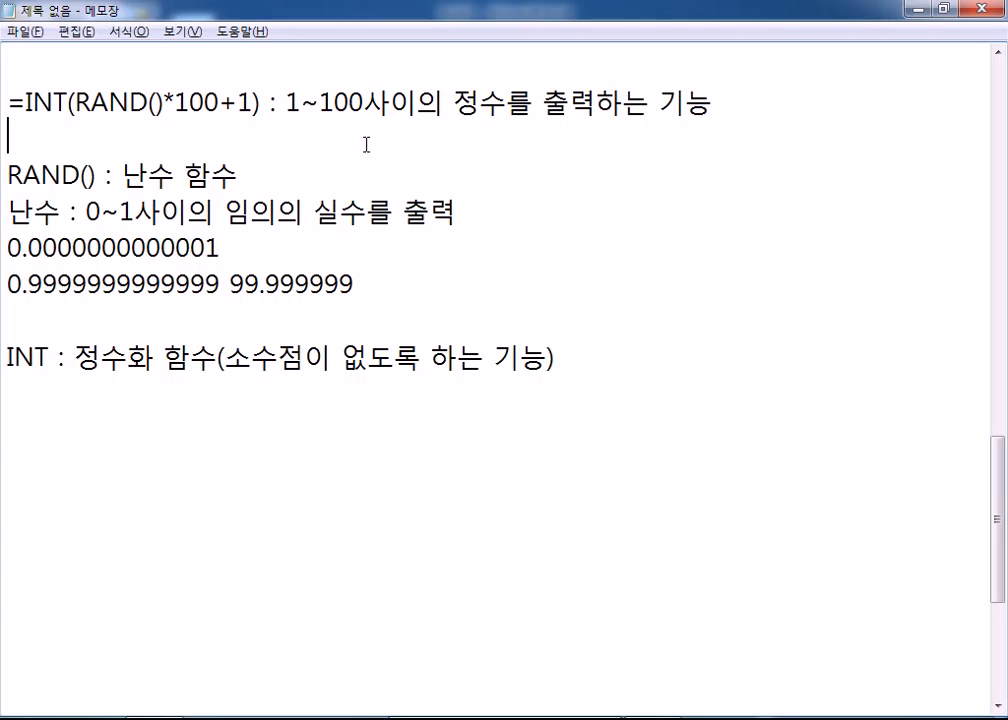
# Switch to the Excel workbook and regenerate the random numbers in A1:E10 by re-entering the unchanged formula in A1.
pyautogui.hotkey('alt', 'Tab')
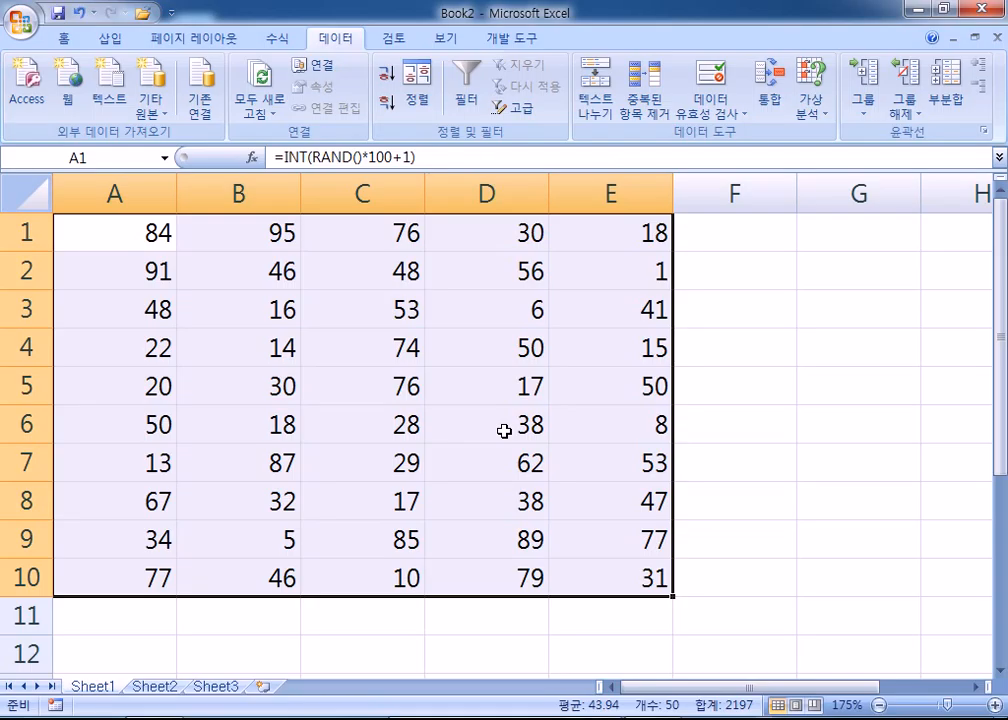
pyautogui.keyDown('ctrl'); pyautogui.scroll(-4, 438, 431); pyautogui.keyUp('ctrl')
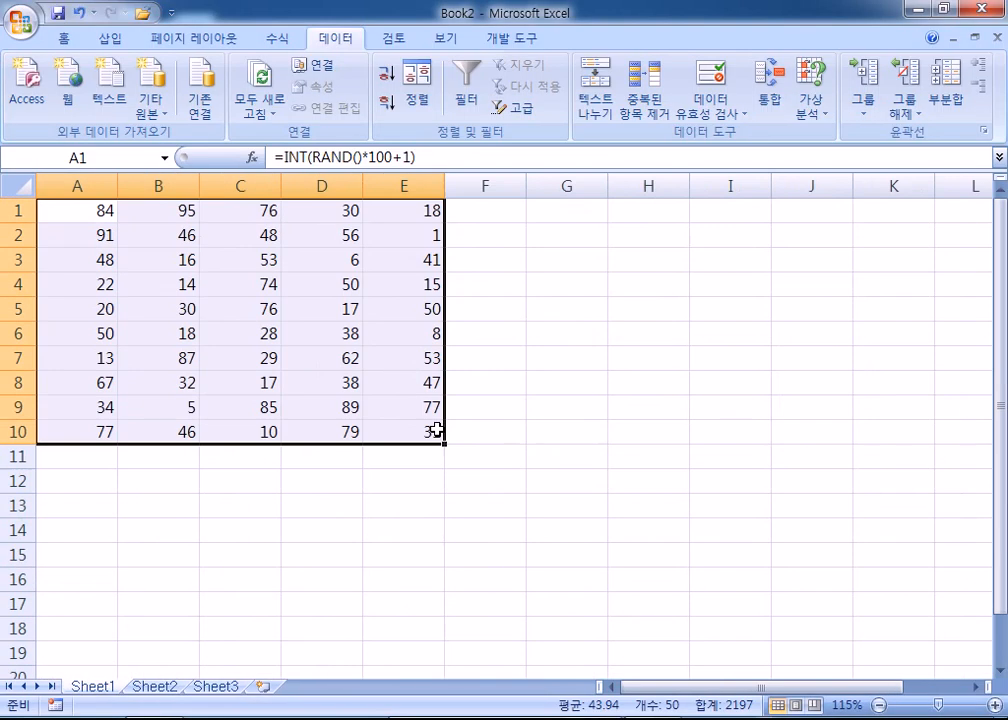
pyautogui.keyDown('ctrl'); pyautogui.scroll(1, 438, 431); pyautogui.keyUp('ctrl')
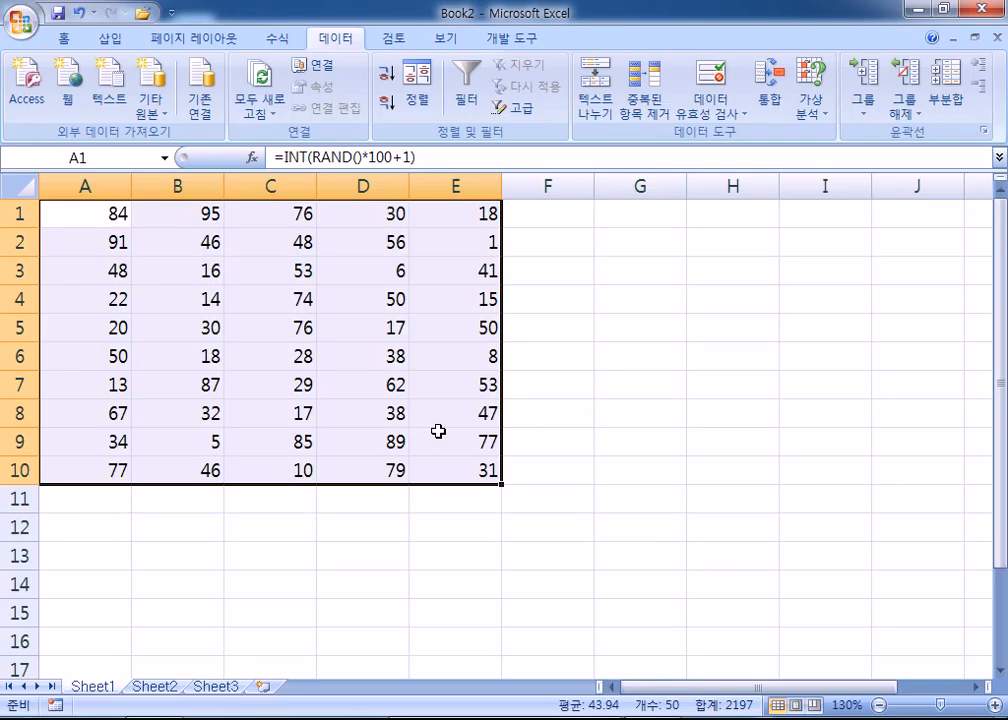
pyautogui.doubleClick(92, 213)
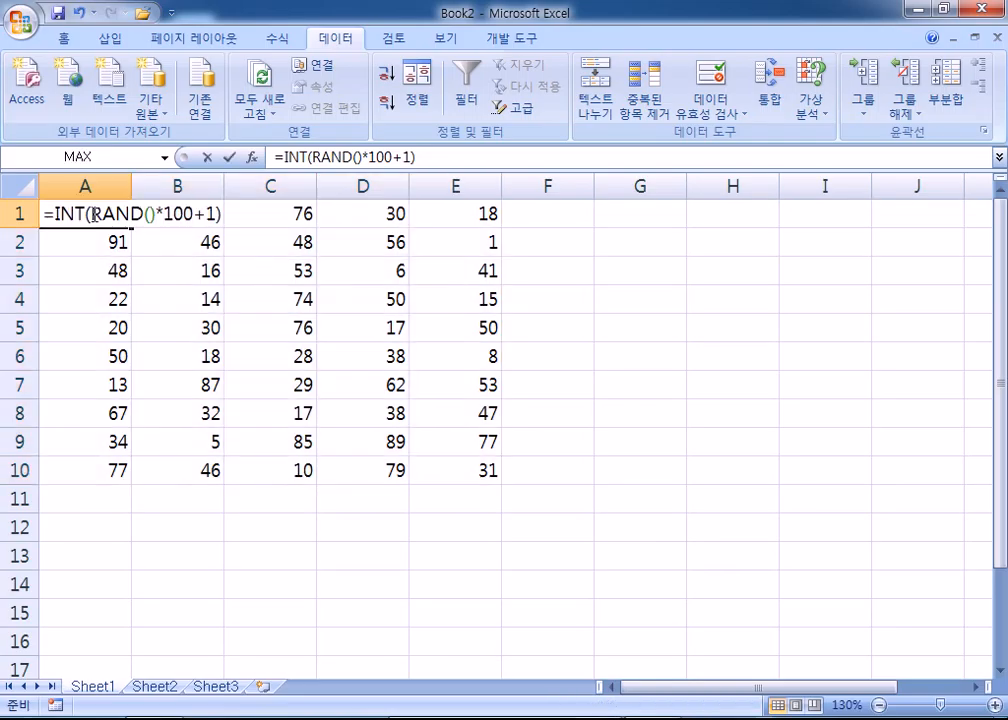
pyautogui.press('Return')
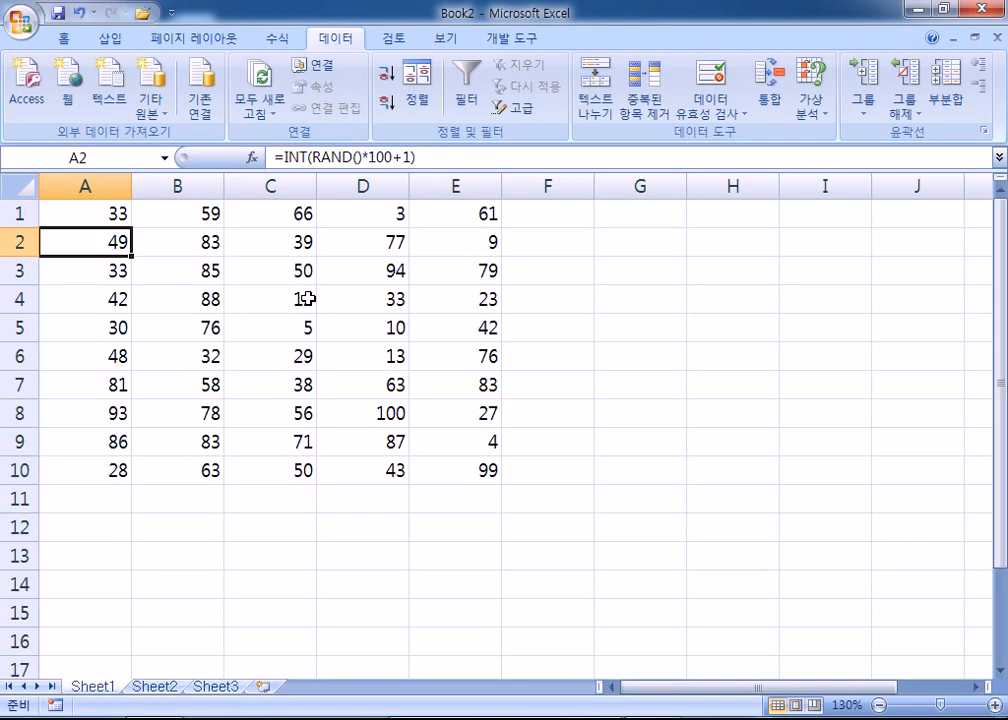
pyautogui.click(105, 216)
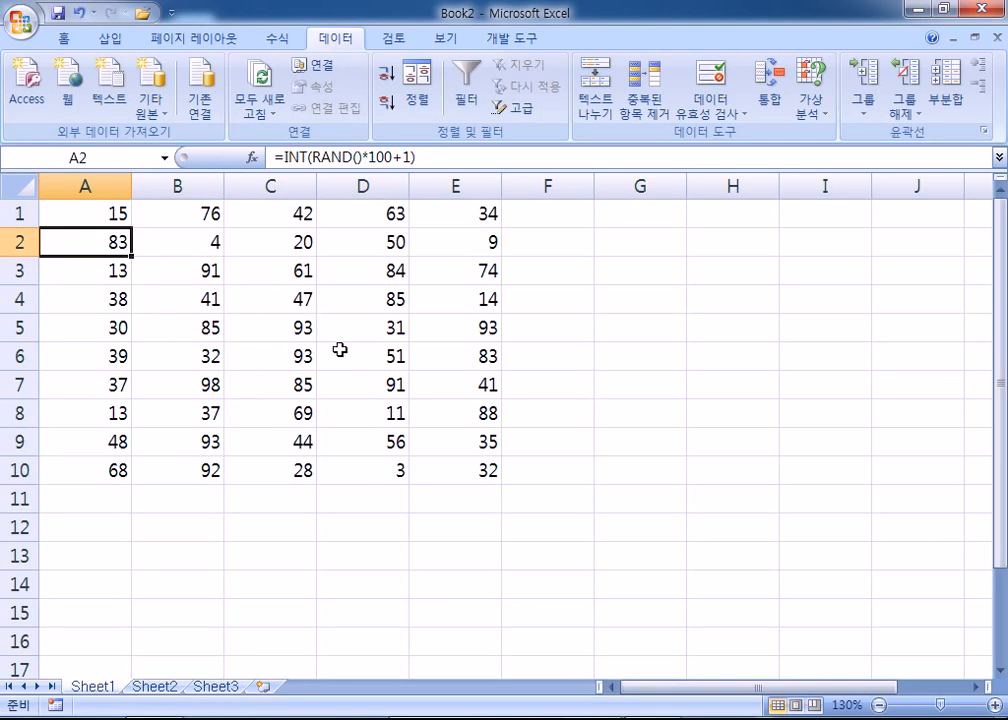
pyautogui.moveTo(117, 214); pyautogui.dragTo(459, 457)
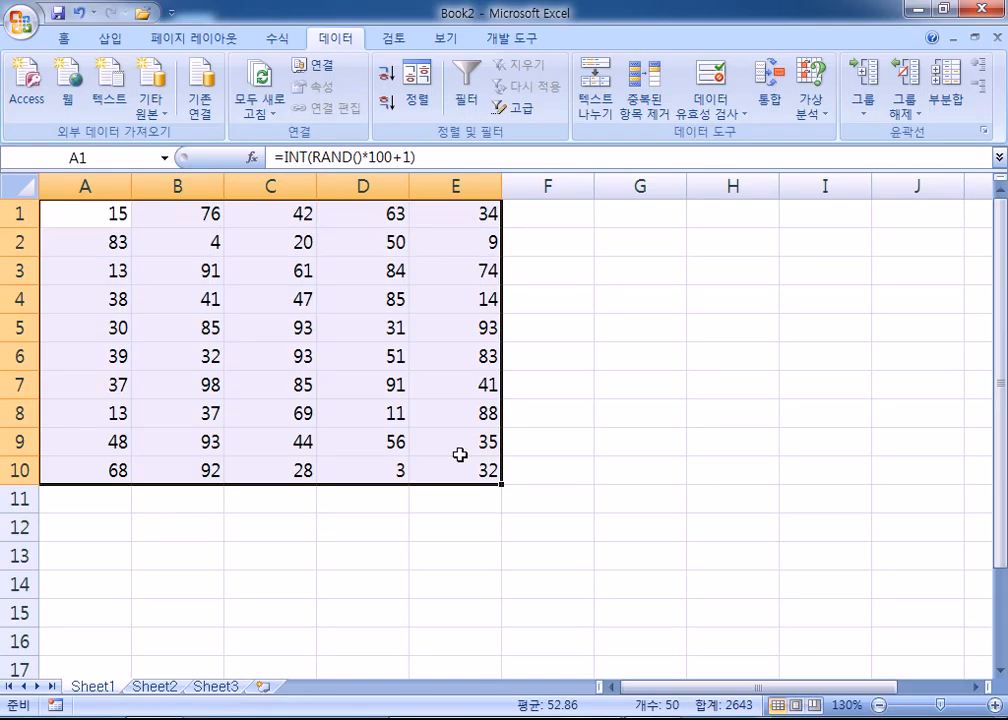
pyautogui.scroll(-1, 615, 338)
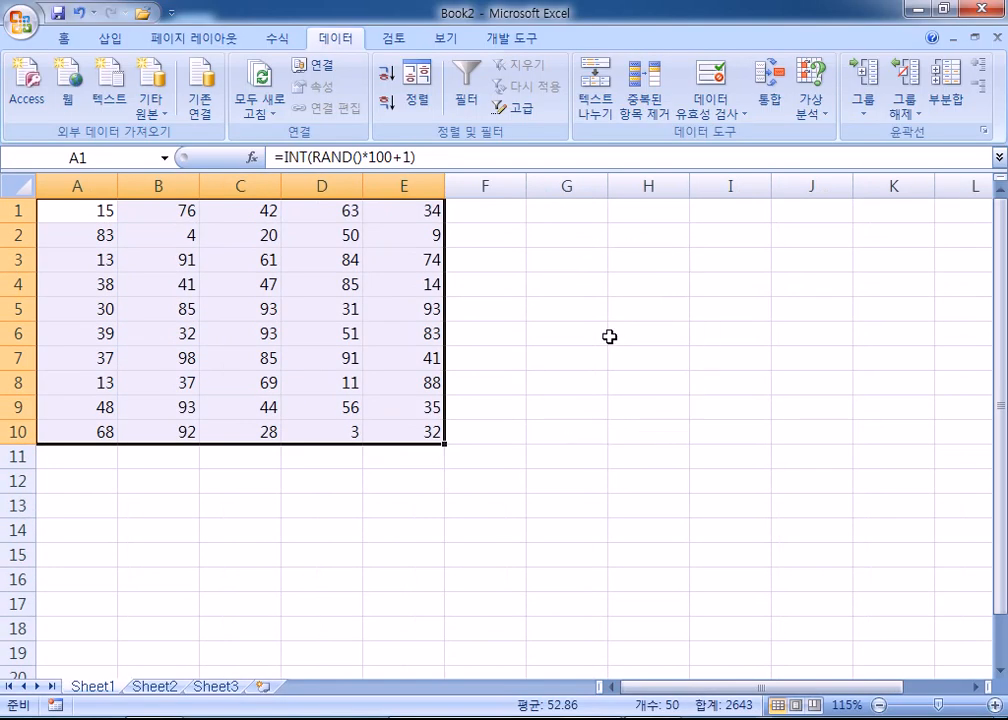
# Enter the labels 합계, 평균 and 개수 in cells G1, G2 and G3.
pyautogui.click(564, 208)
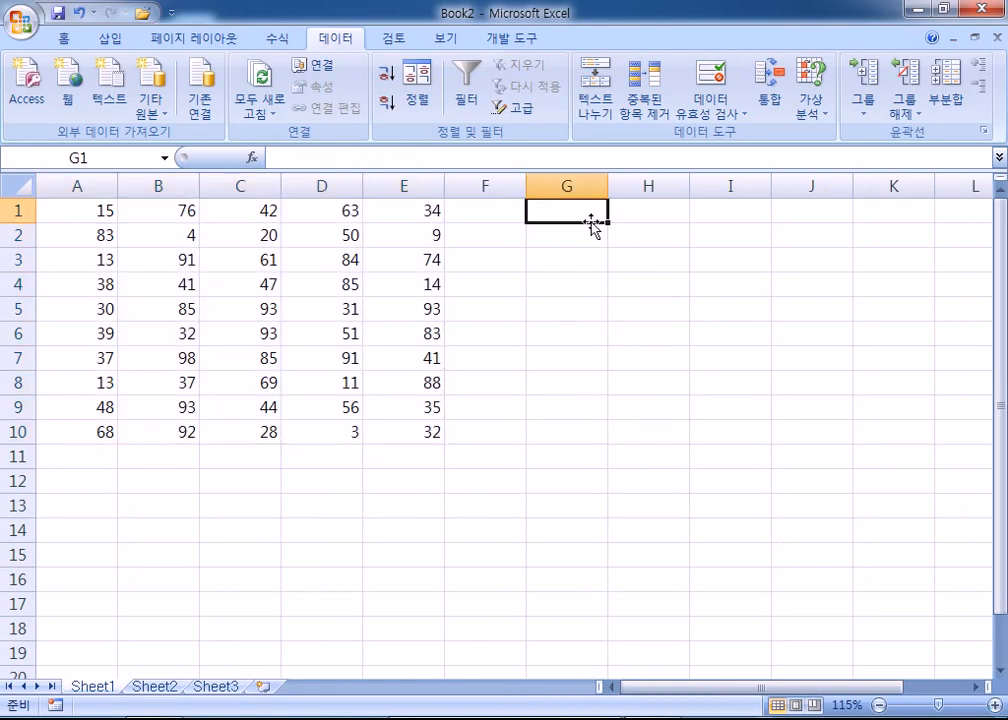
pyautogui.write('GKQR')
pyautogui.press('BackSpace')
pyautogui.press('BackSpace')
pyautogui.press('BackSpace')
pyautogui.press('BackSpace')
pyautogui.press('Hangul')
pyautogui.write('합계')
pyautogui.press('Return')
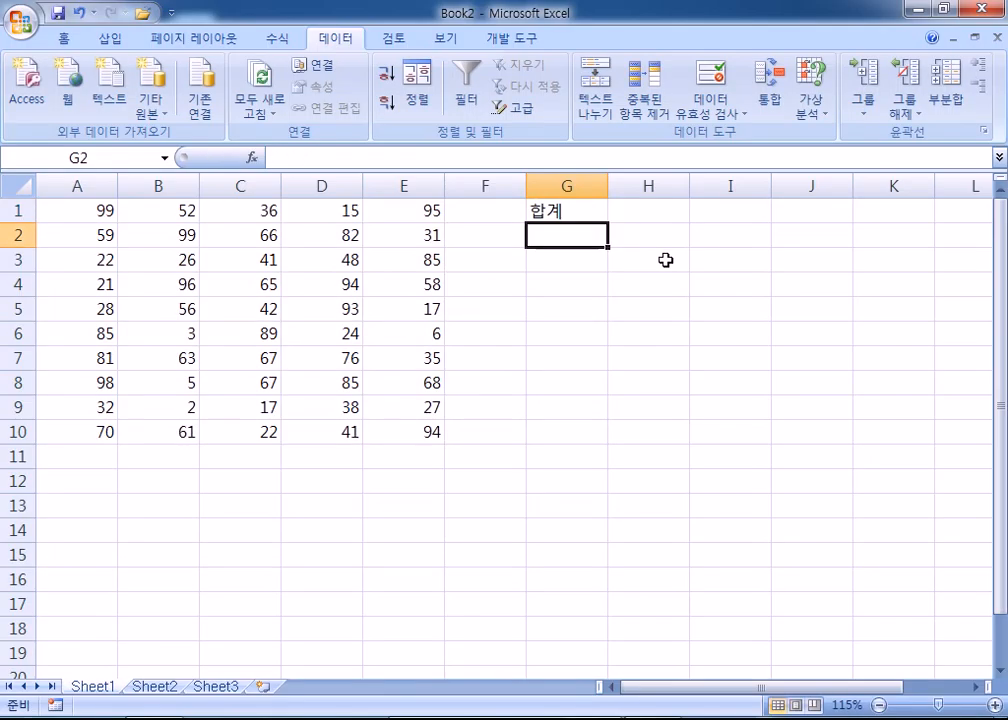
pyautogui.write('평균')
pyautogui.press('Return')
pyautogui.write('개수')
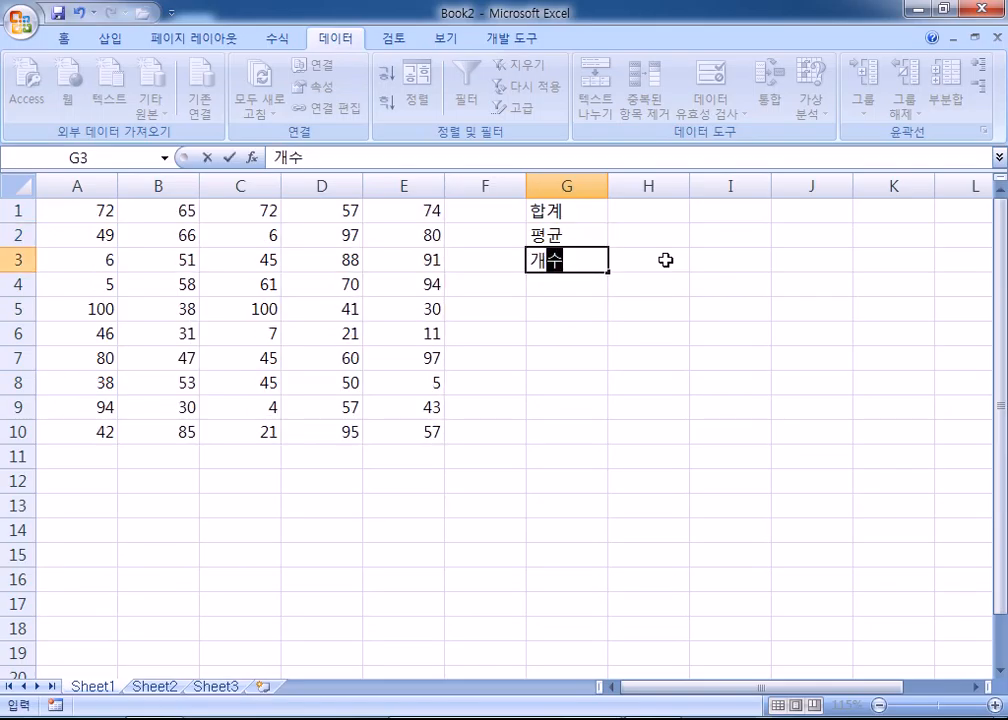
pyautogui.press('Return')
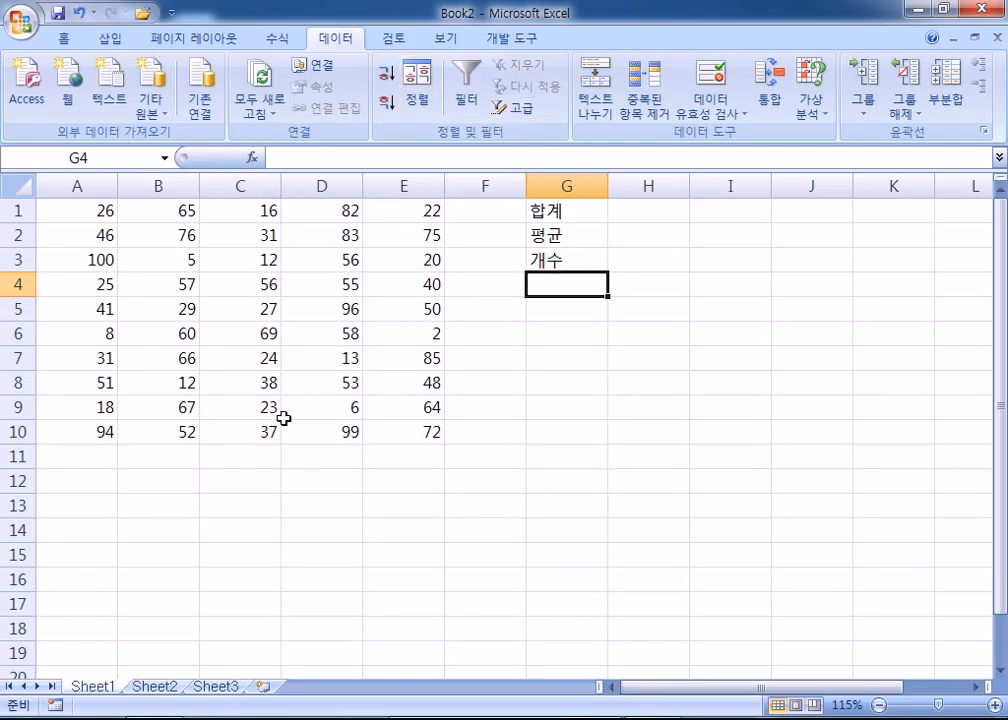
# Define the name 전체 for the random number range A1:E10.
pyautogui.keyDown('ctrl'); pyautogui.scroll(1, 276, 427); pyautogui.keyUp('ctrl')
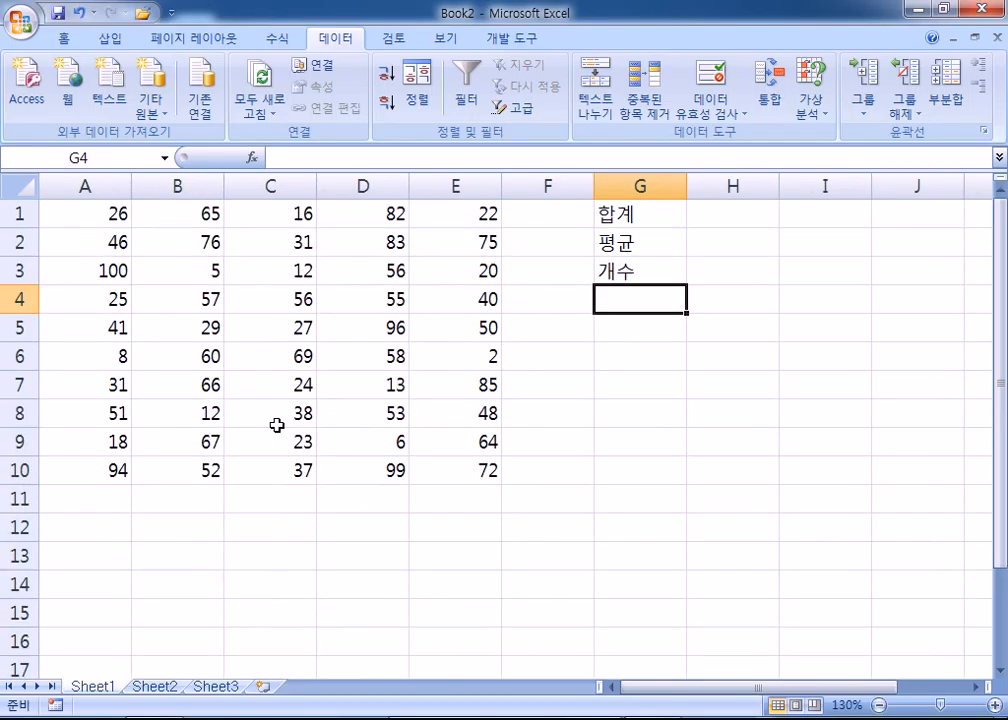
pyautogui.keyDown('ctrl'); pyautogui.scroll(1, 276, 424); pyautogui.keyUp('ctrl')
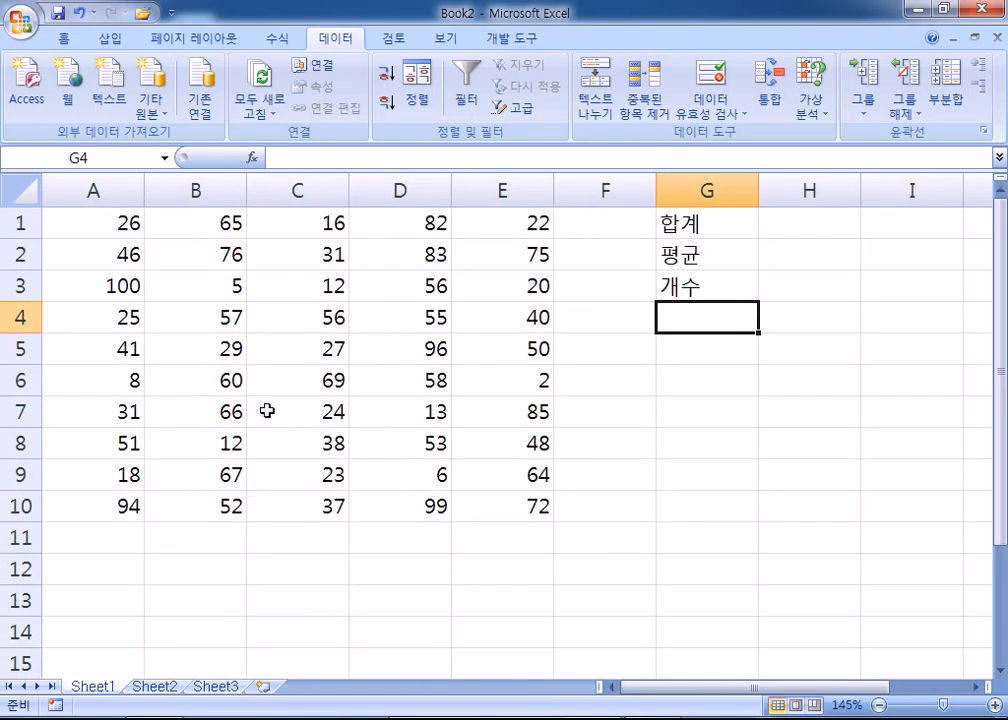
pyautogui.moveTo(124, 227); pyautogui.dragTo(465, 497)
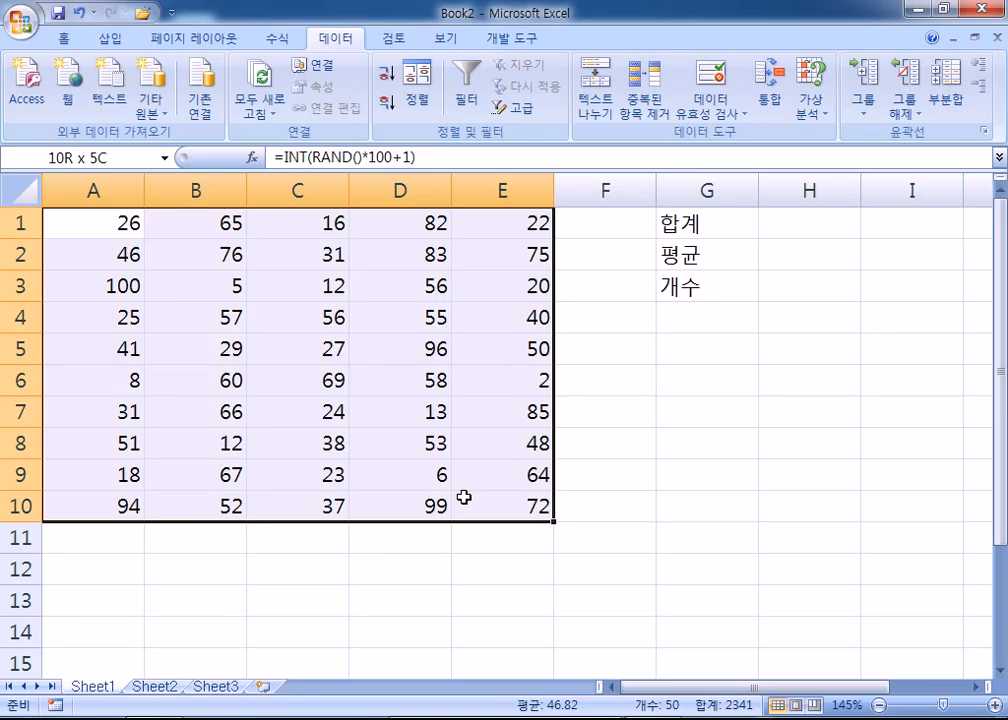
pyautogui.click(668, 376)
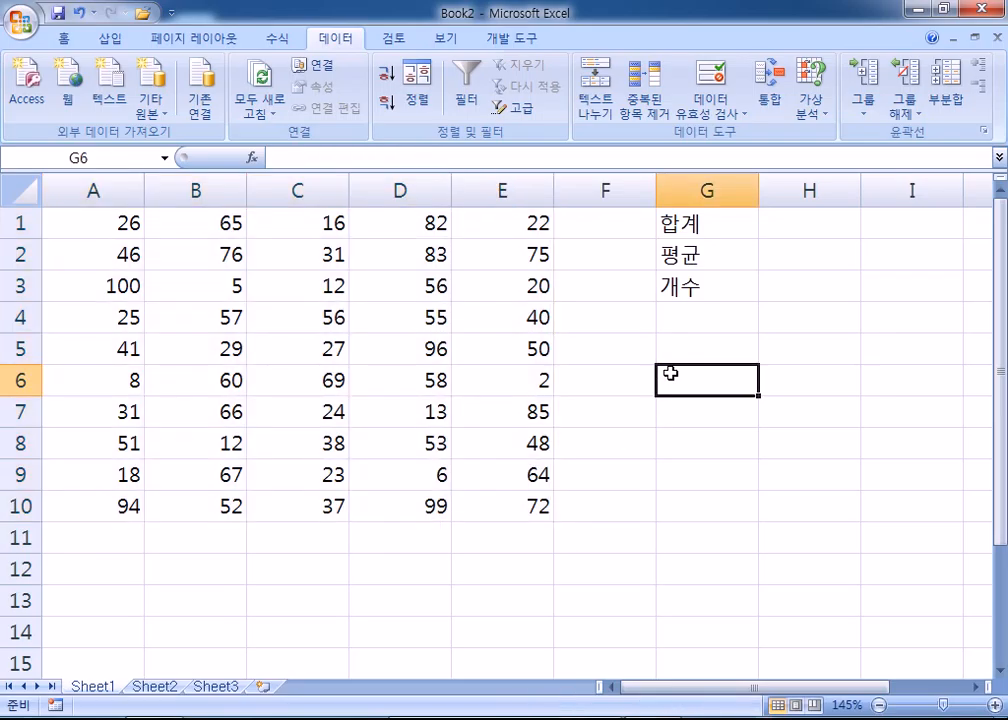
pyautogui.moveTo(97, 225); pyautogui.dragTo(493, 500)
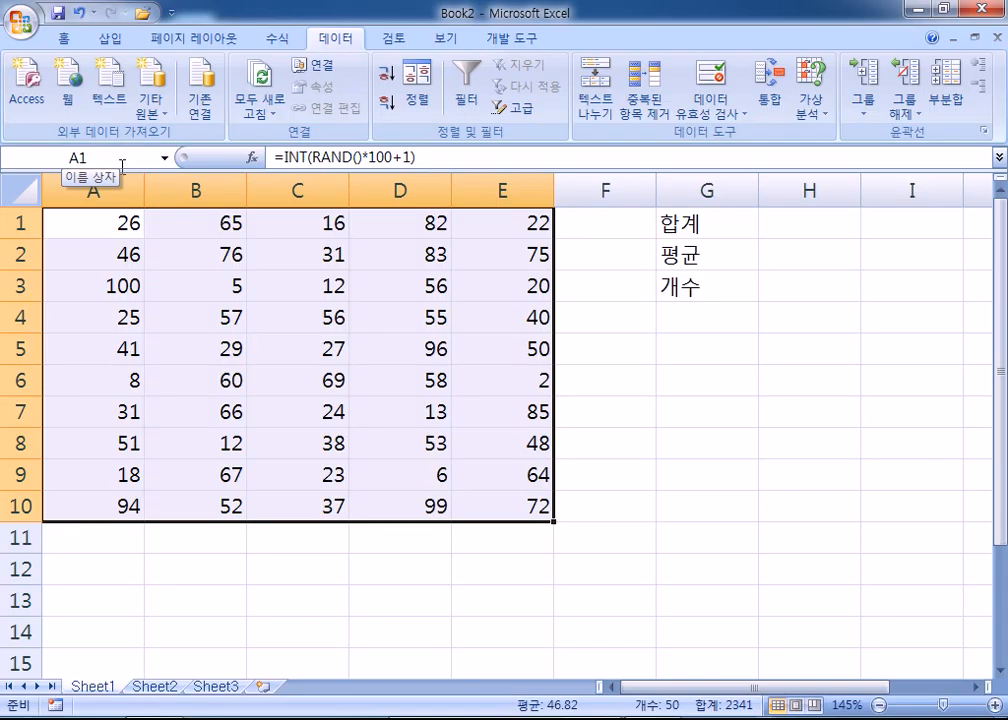
pyautogui.moveTo(99, 218); pyautogui.dragTo(508, 493)
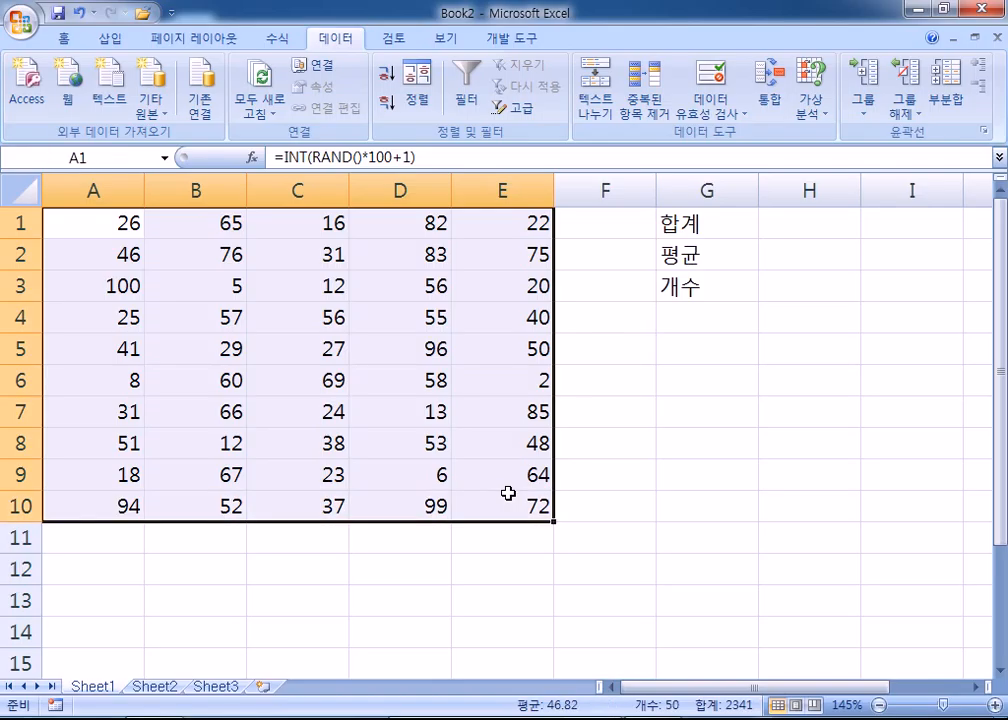
pyautogui.click(100, 157)
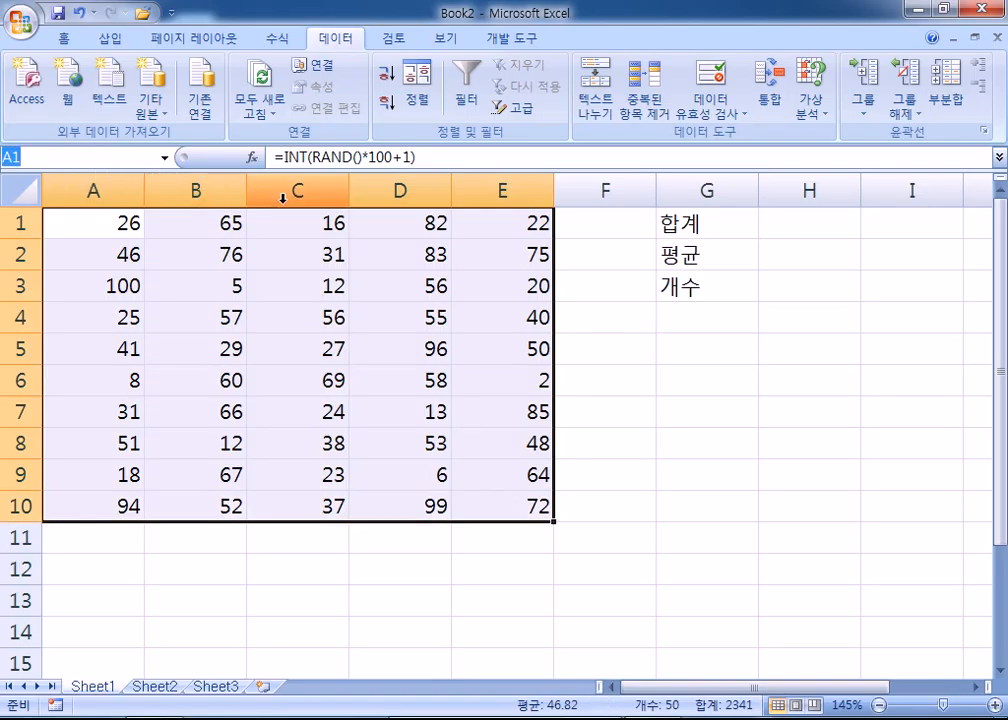
pyautogui.write('전체')
pyautogui.press('Return')
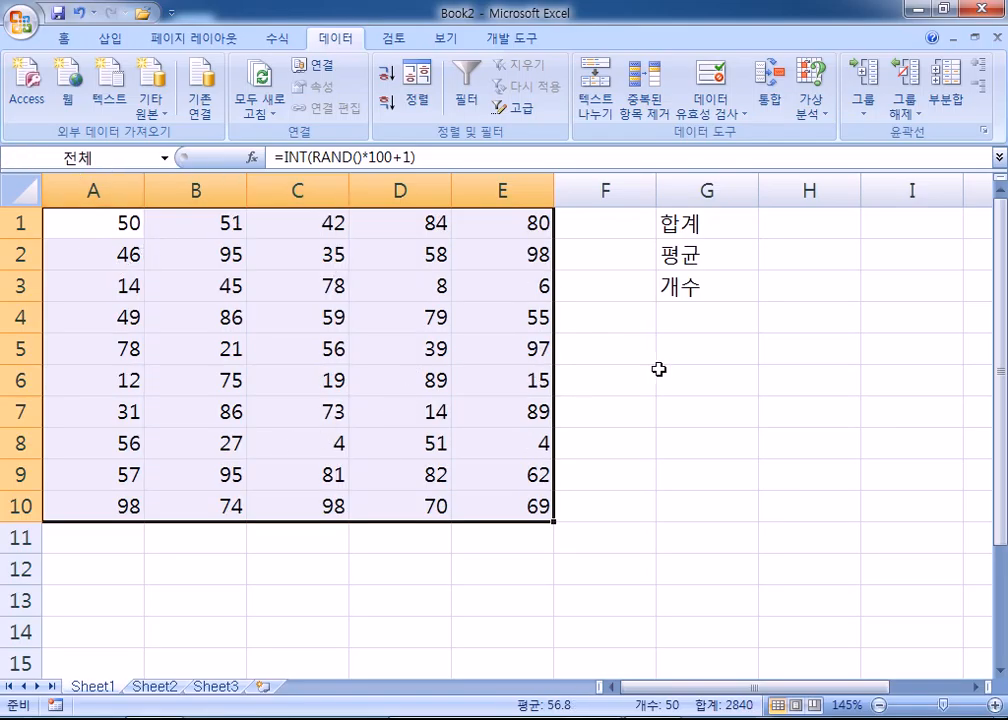
pyautogui.click(711, 387)
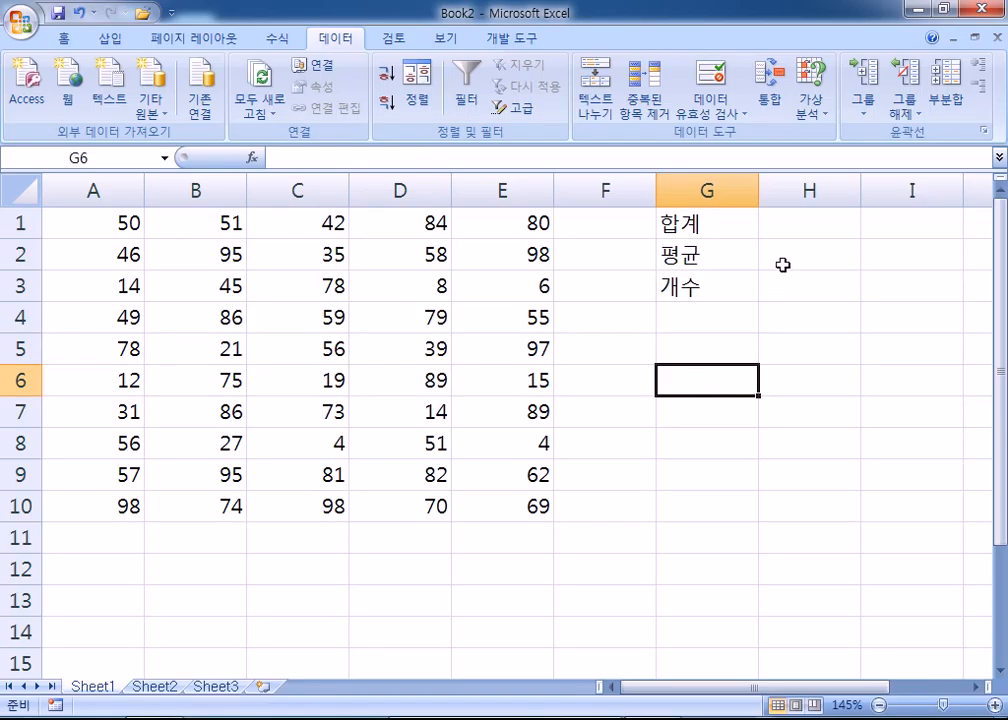
# Enter the labels 최대값 and 최소값 in cells G4 and G5.
pyautogui.click(786, 226)
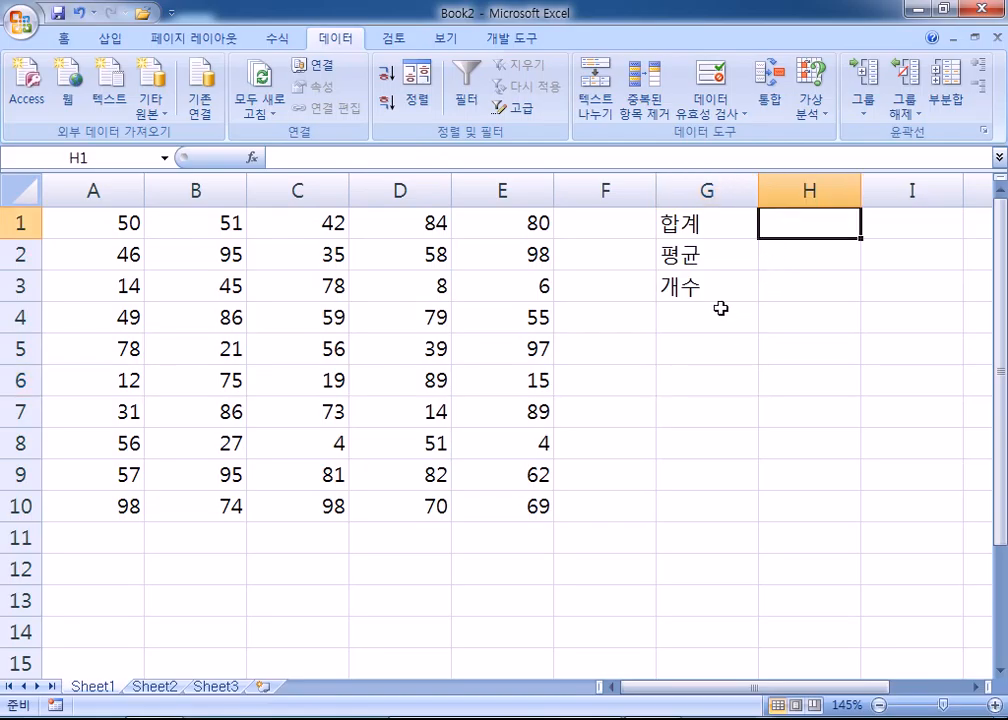
pyautogui.click(752, 317)
pyautogui.write('최대값')
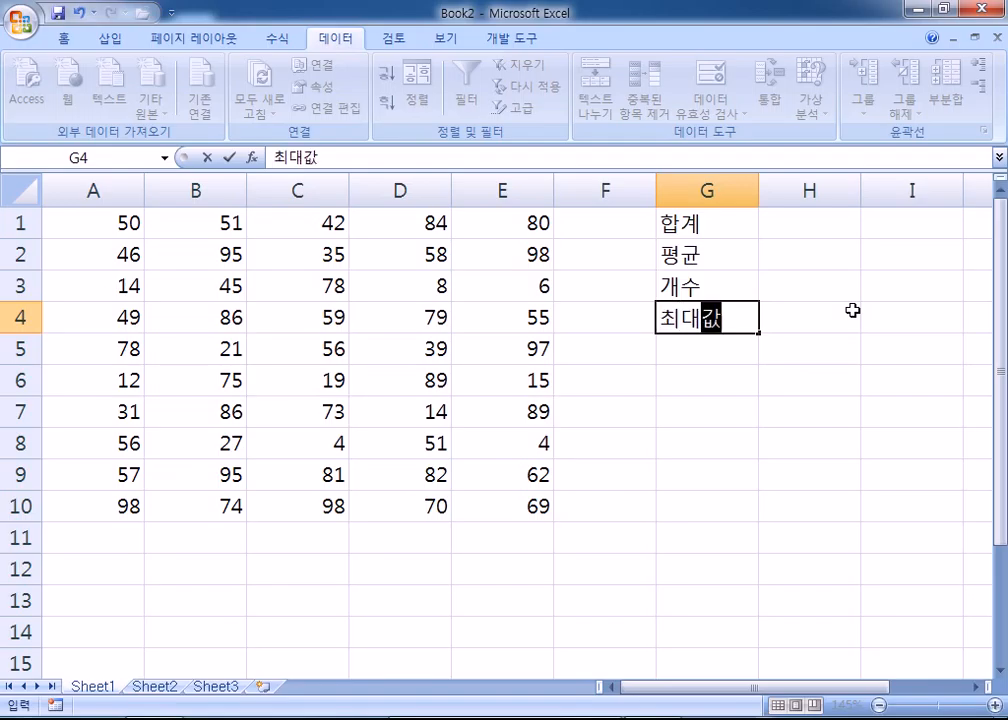
pyautogui.press('Return')
pyautogui.write('최소개')
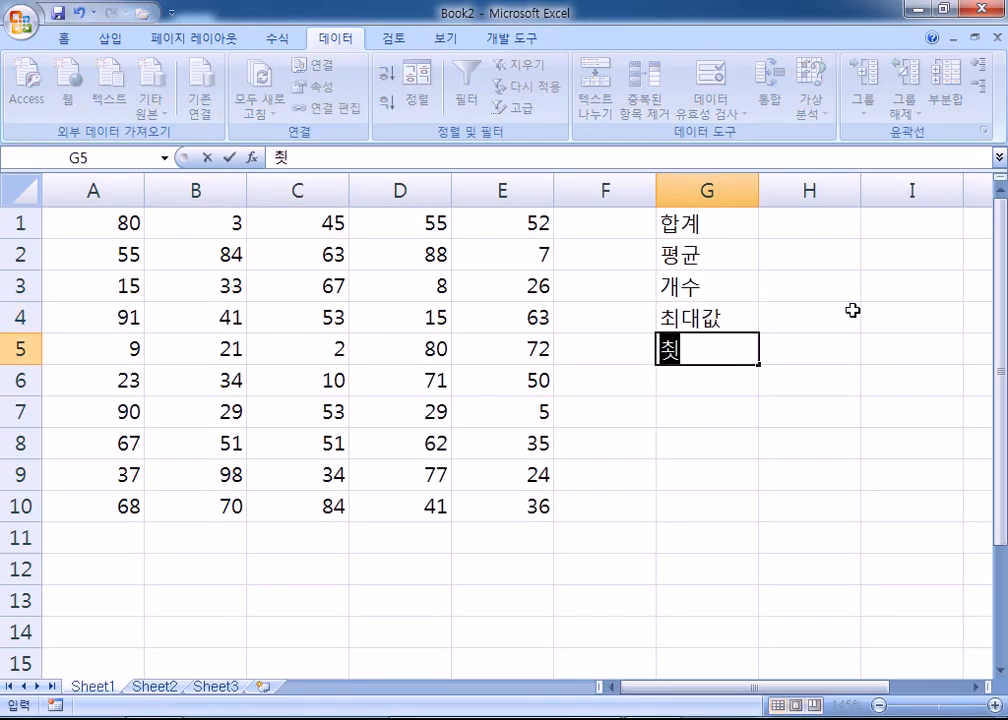
pyautogui.write('ㅂㅅ')
pyautogui.press('BackSpace')
pyautogui.press('BackSpace')
pyautogui.press('BackSpace')
pyautogui.write('ㅏㅂㅅ')
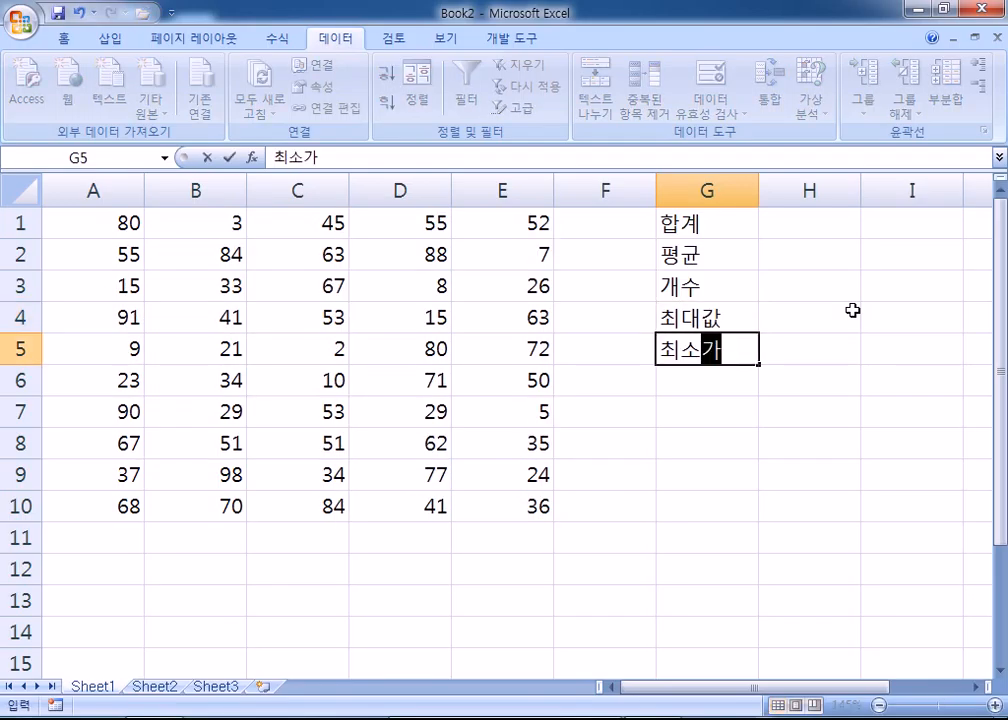
pyautogui.press('Return')
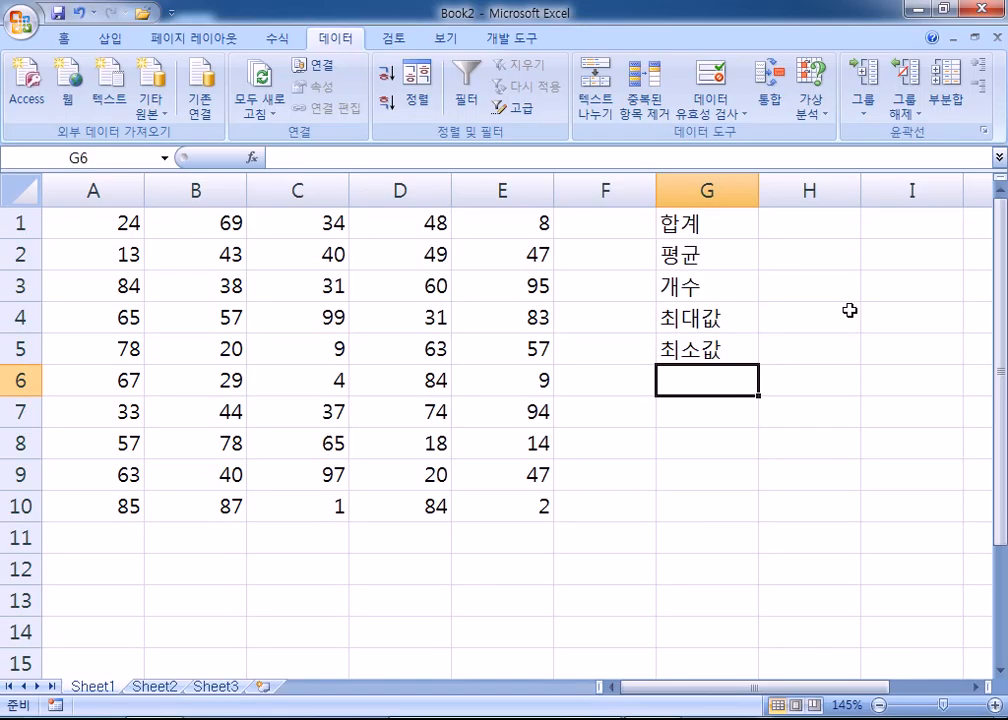
# Narrow the empty column F and the random number columns A to E.
pyautogui.click(799, 225)
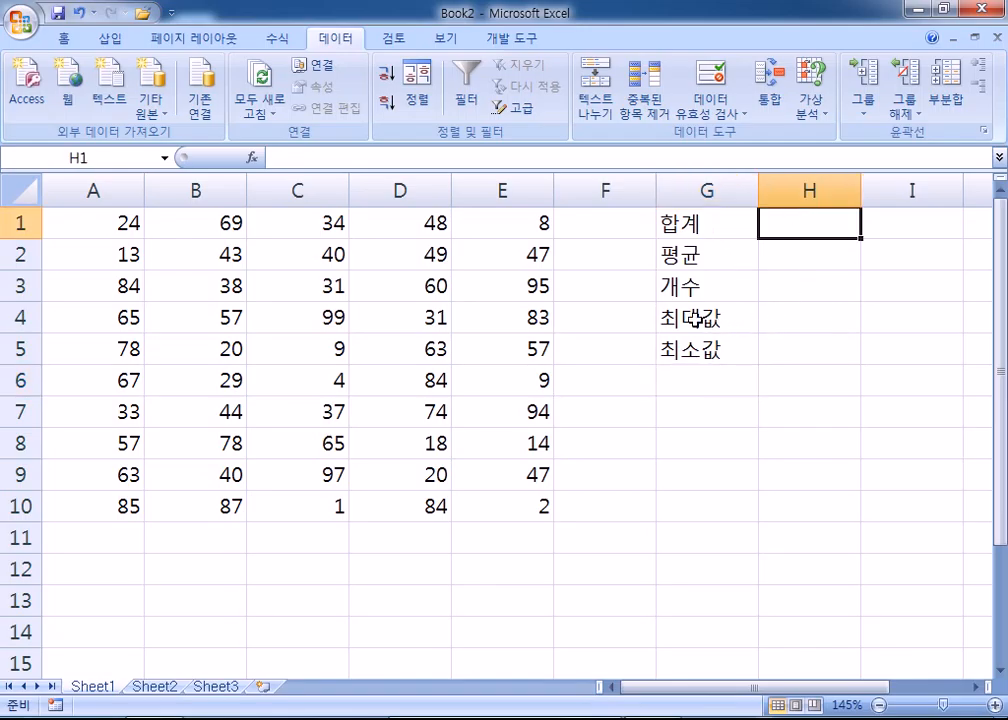
pyautogui.moveTo(655, 196); pyautogui.dragTo(598, 188)
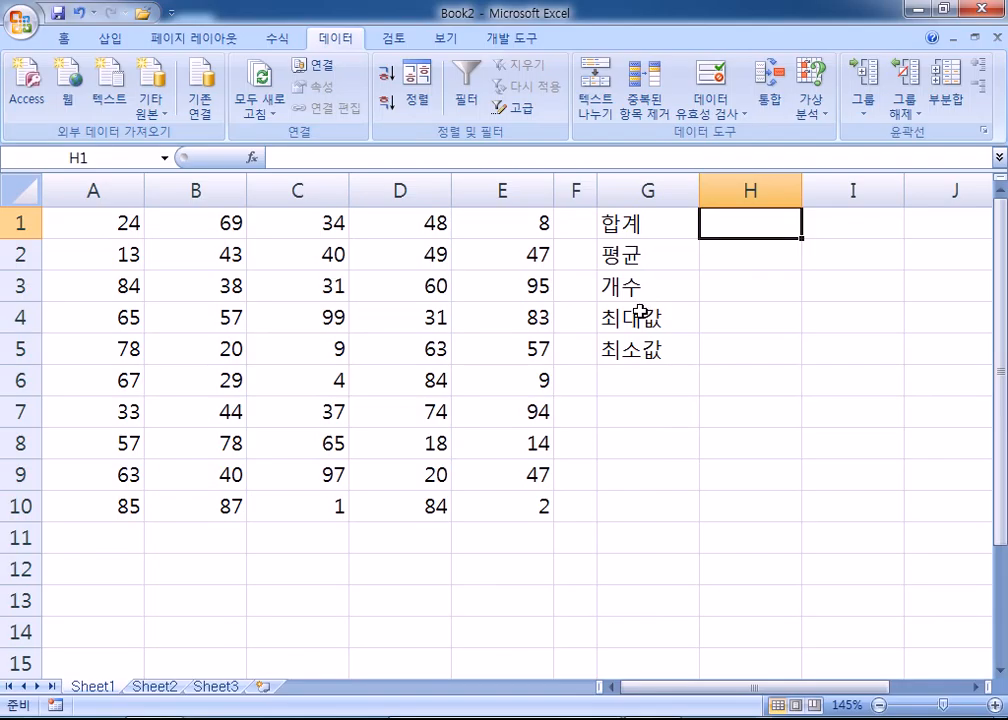
pyautogui.moveTo(95, 190); pyautogui.dragTo(432, 187)
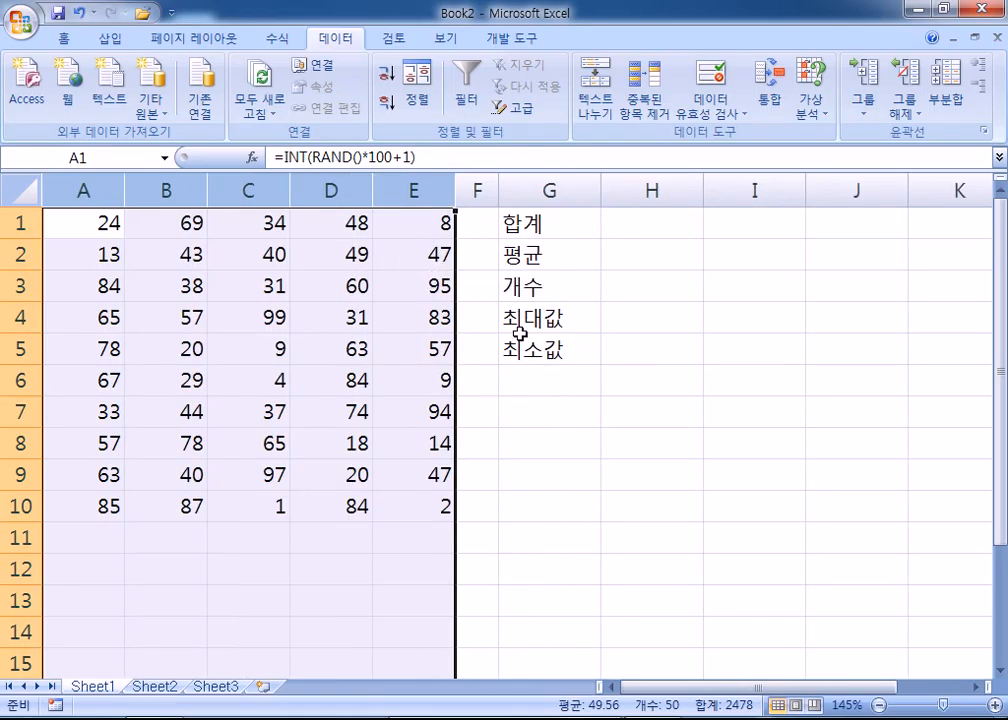
pyautogui.click(546, 370)
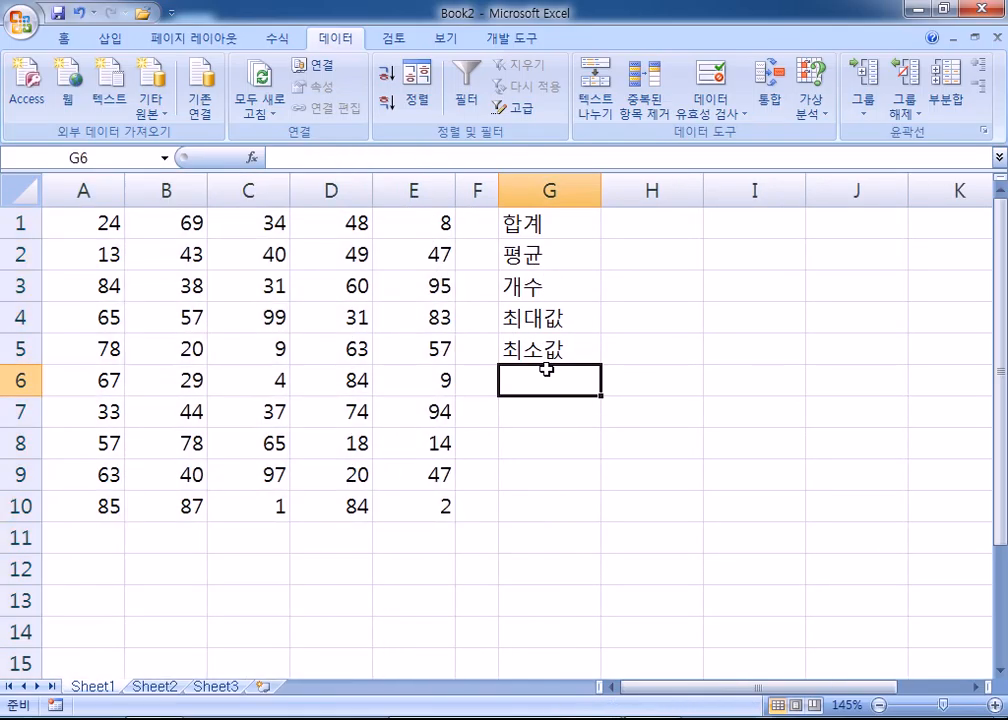
pyautogui.doubleClick(470, 379)
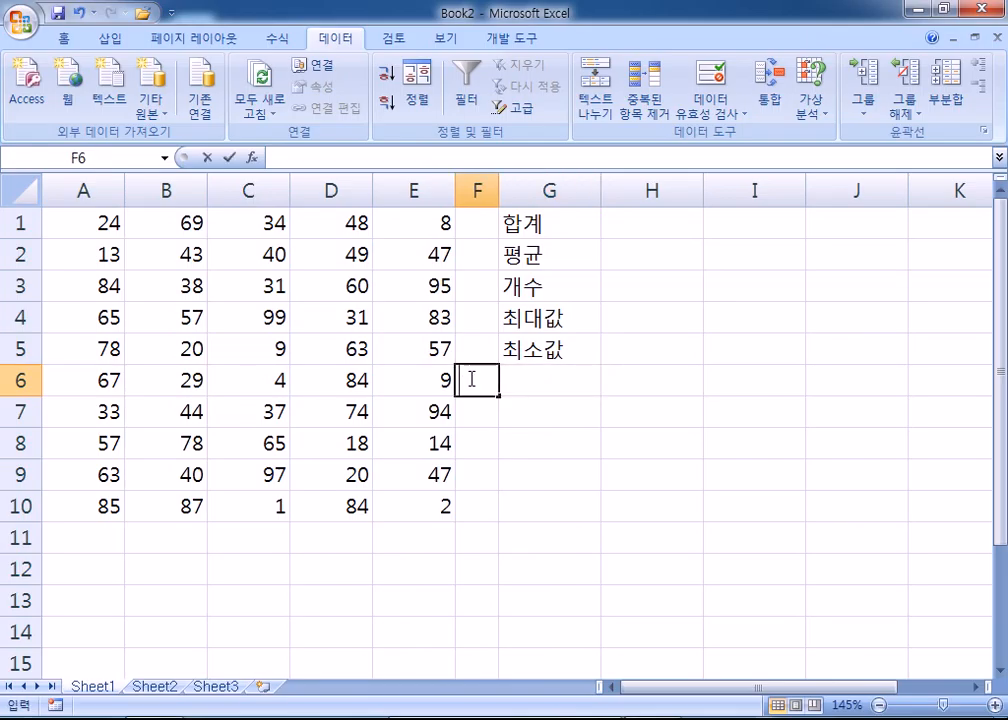
pyautogui.press('Return')
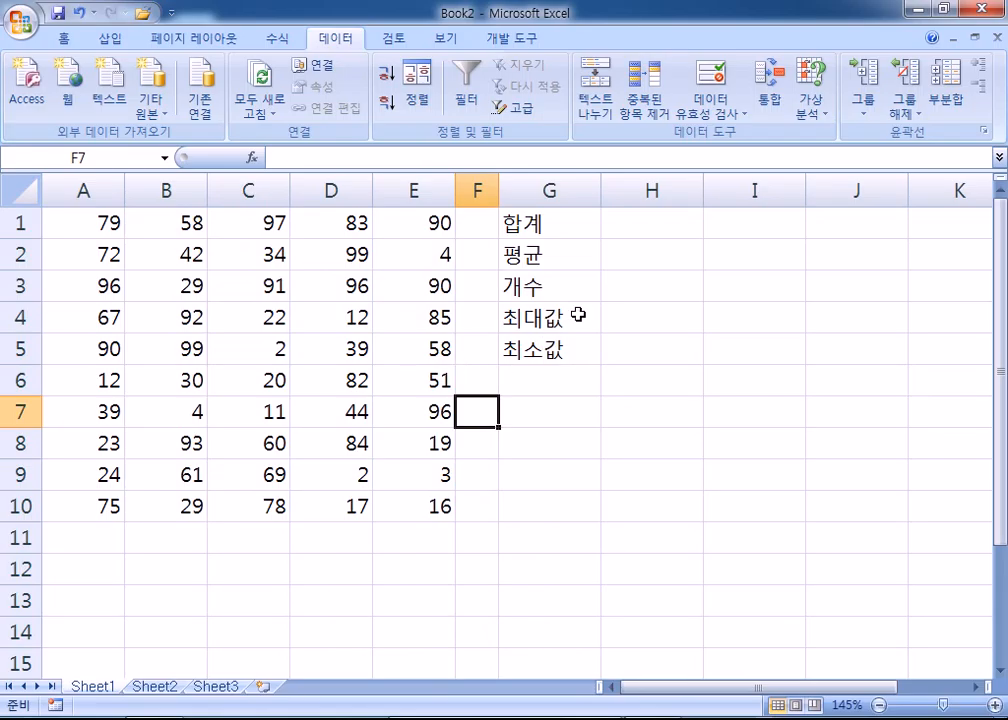
# Write the formula =SUM(전체) in cell H1 to total the named range.
pyautogui.click(621, 220)
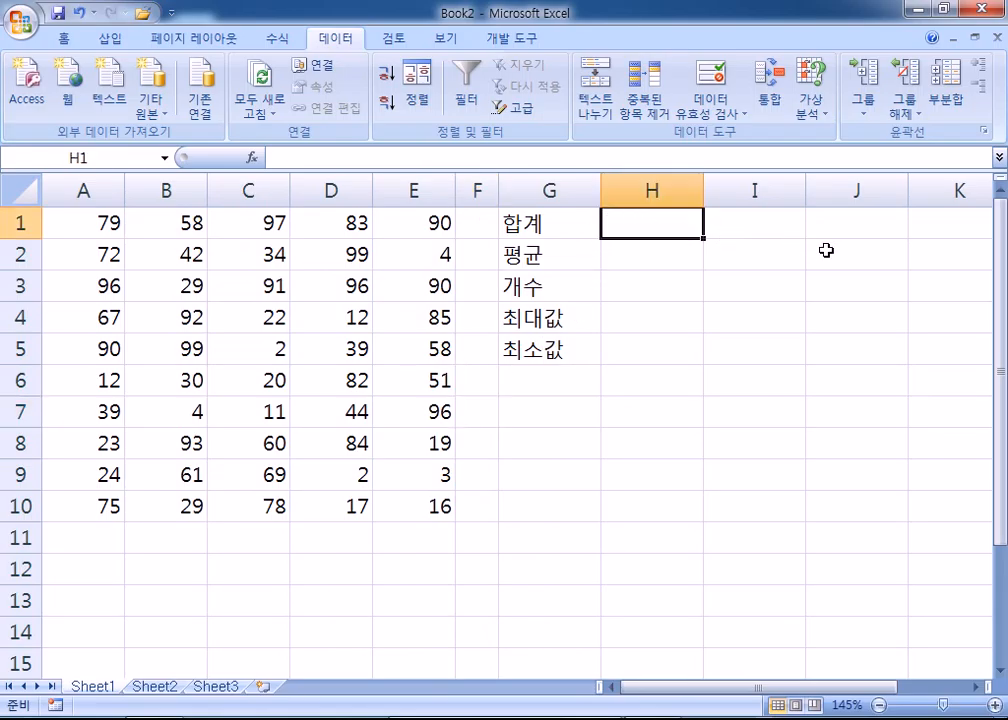
pyautogui.write('=')
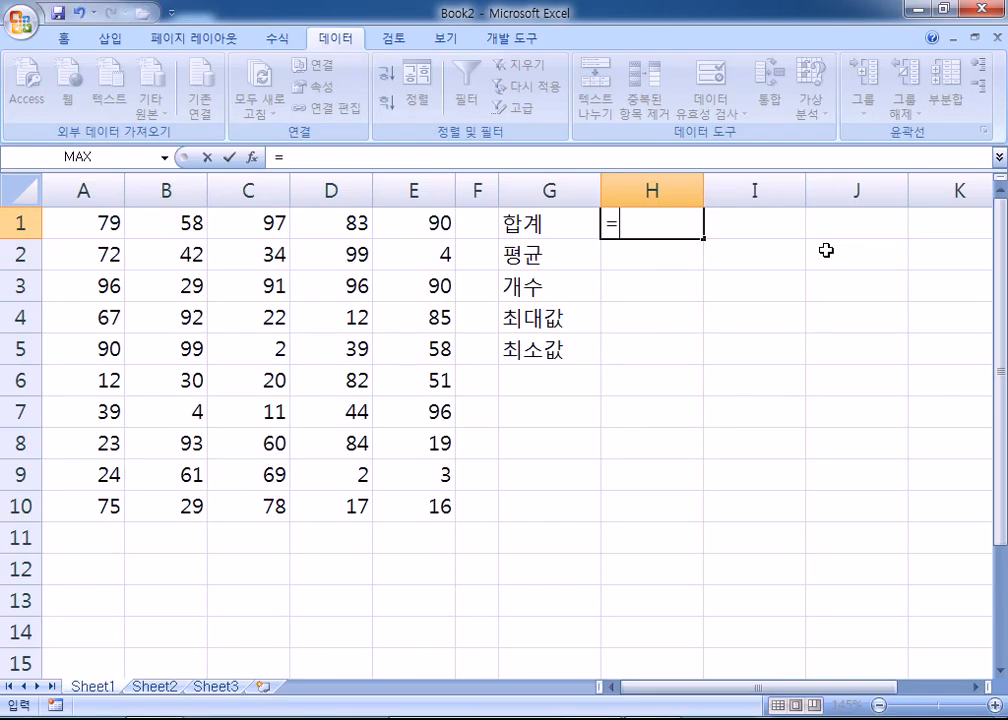
pyautogui.write('S')
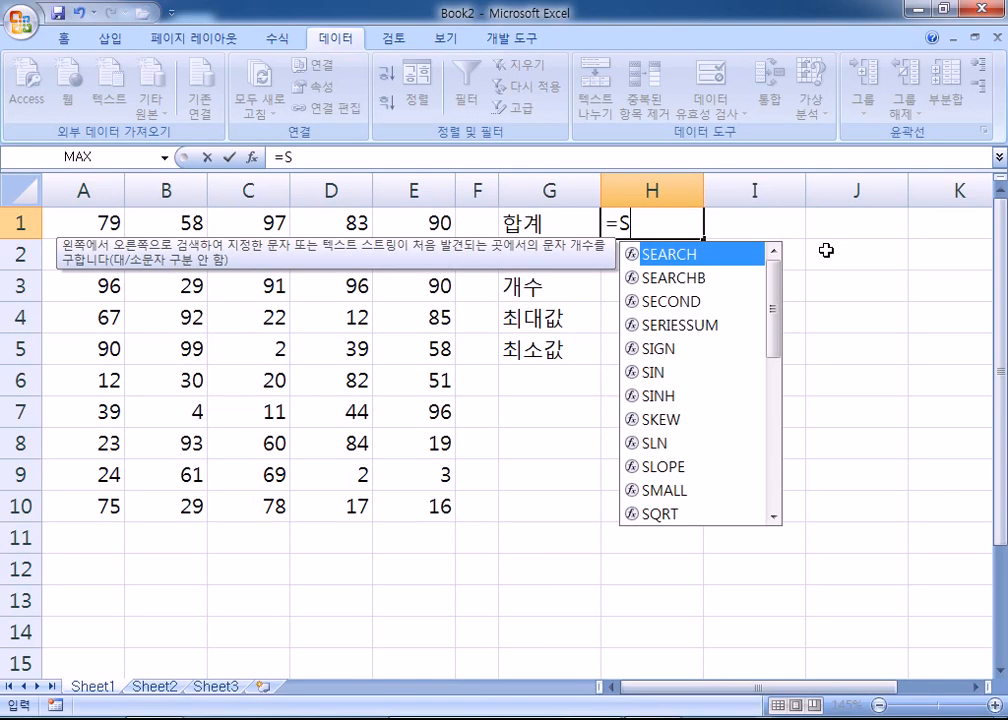
pyautogui.write('UM')
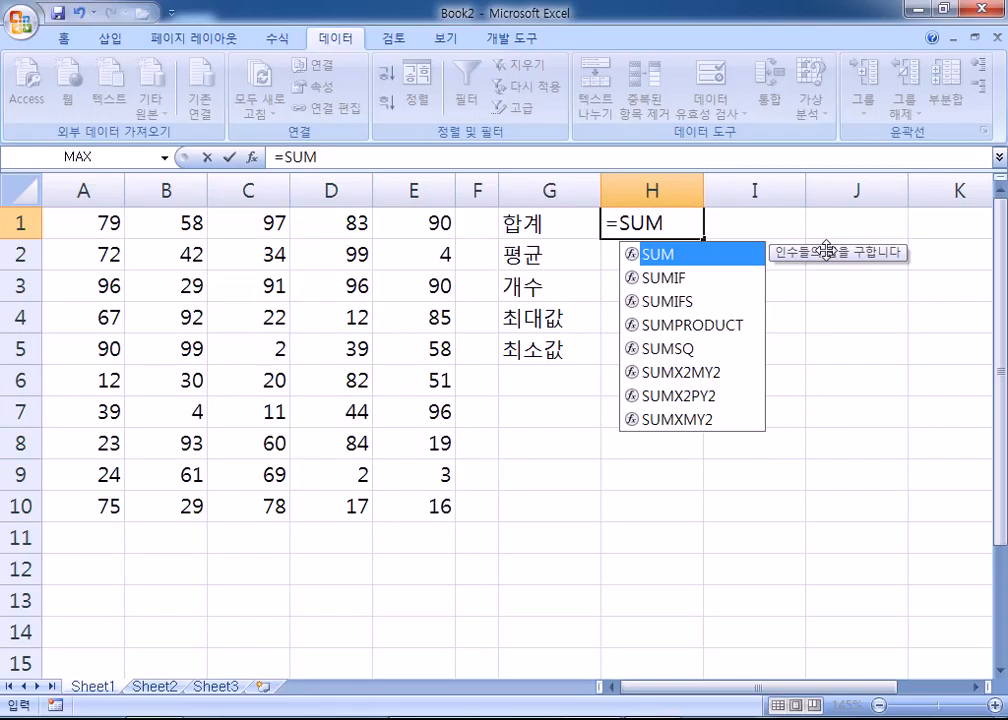
pyautogui.write('(')
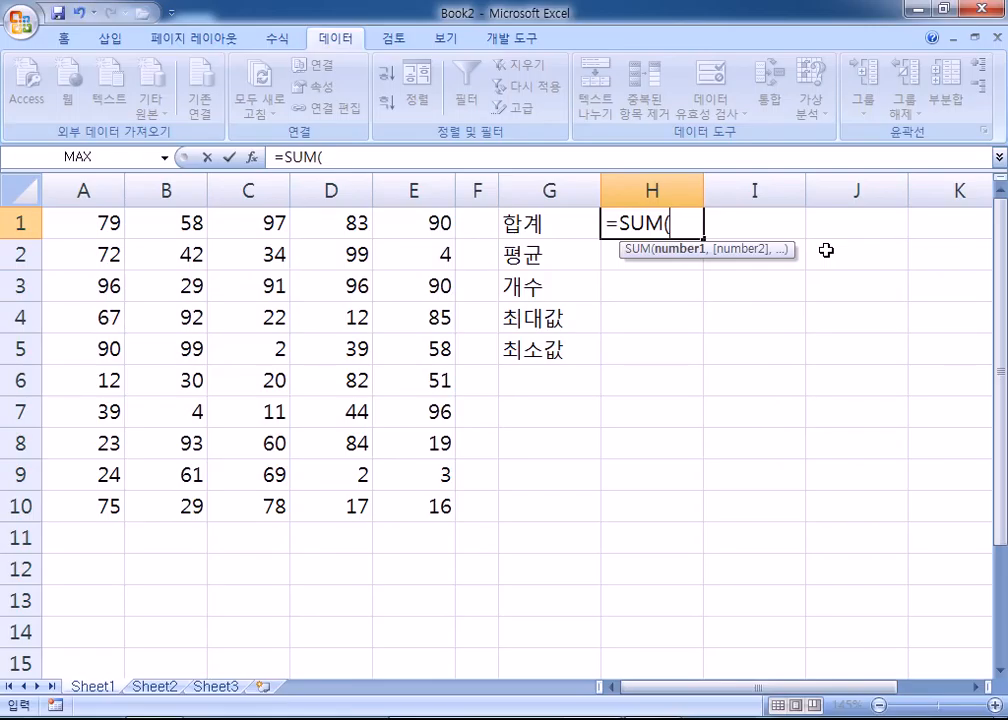
pyautogui.write('전체')
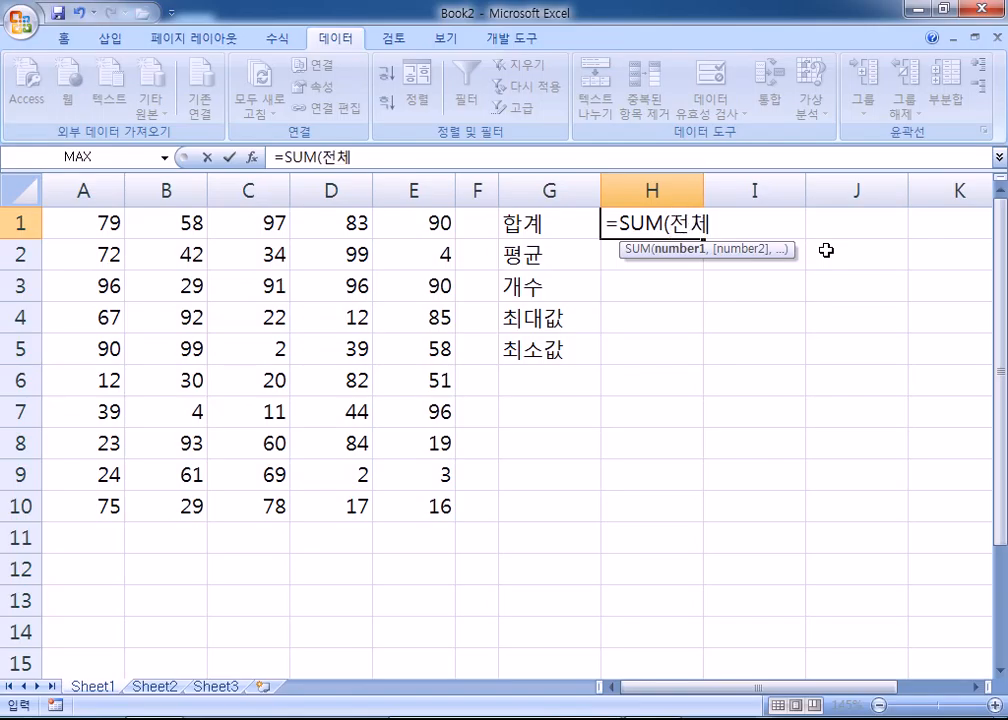
pyautogui.write(')')
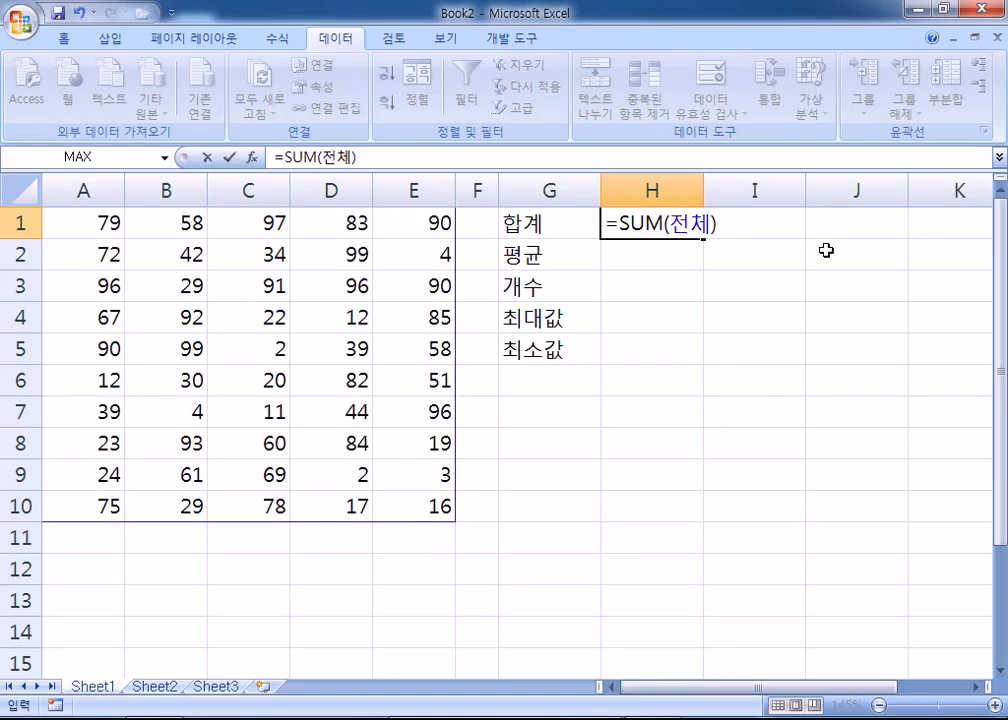
pyautogui.press('BackSpace')
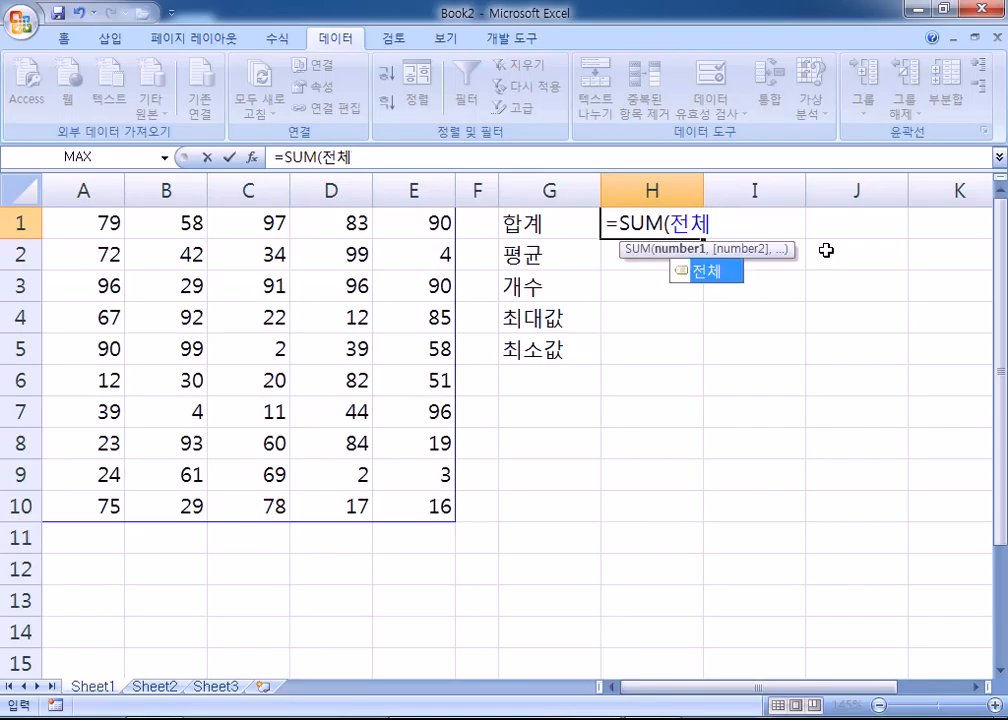
pyautogui.write(')')
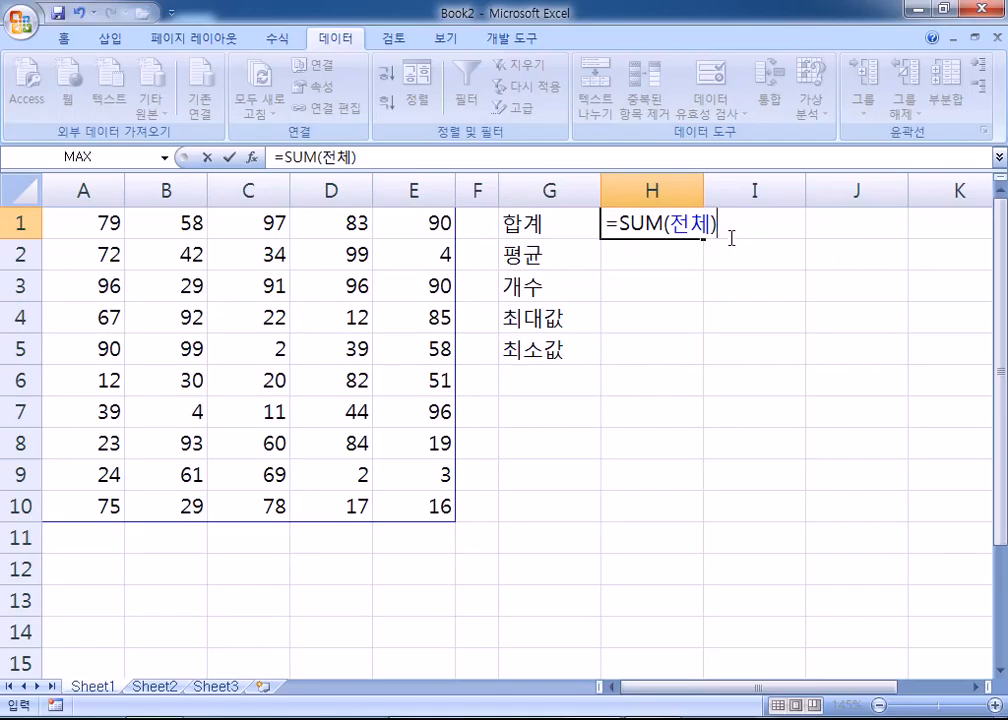
# Switch to the Notepad notes and add the line "함수 = FUCTION = 기능" below the INT description.
pyautogui.click(232, 717)
pyautogui.scroll(-3, 238, 430)
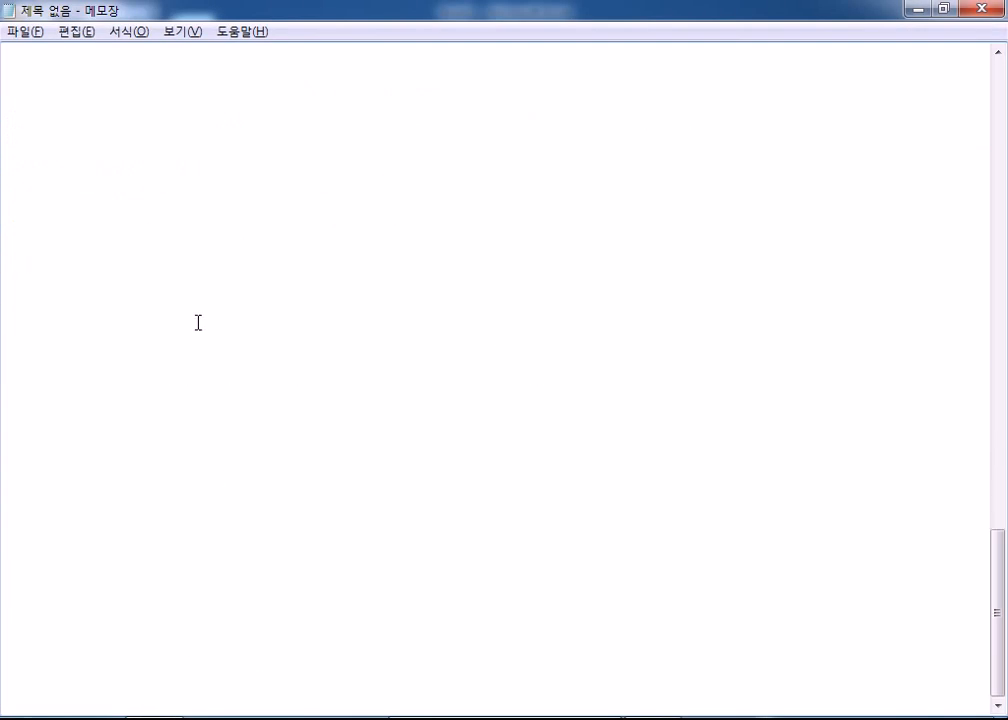
pyautogui.scroll(2, 209, 336)
pyautogui.click(93, 267)
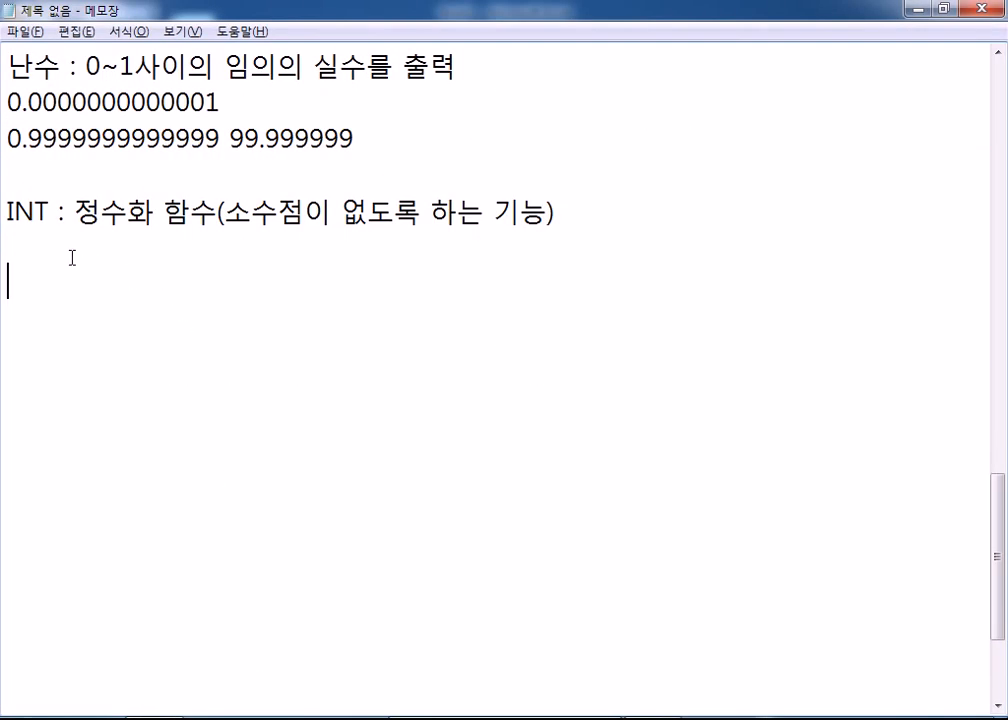
pyautogui.write('GKA')
pyautogui.press('BackSpace')
pyautogui.press('BackSpace')
pyautogui.press('BackSpace')
pyautogui.write('ㅎ마')
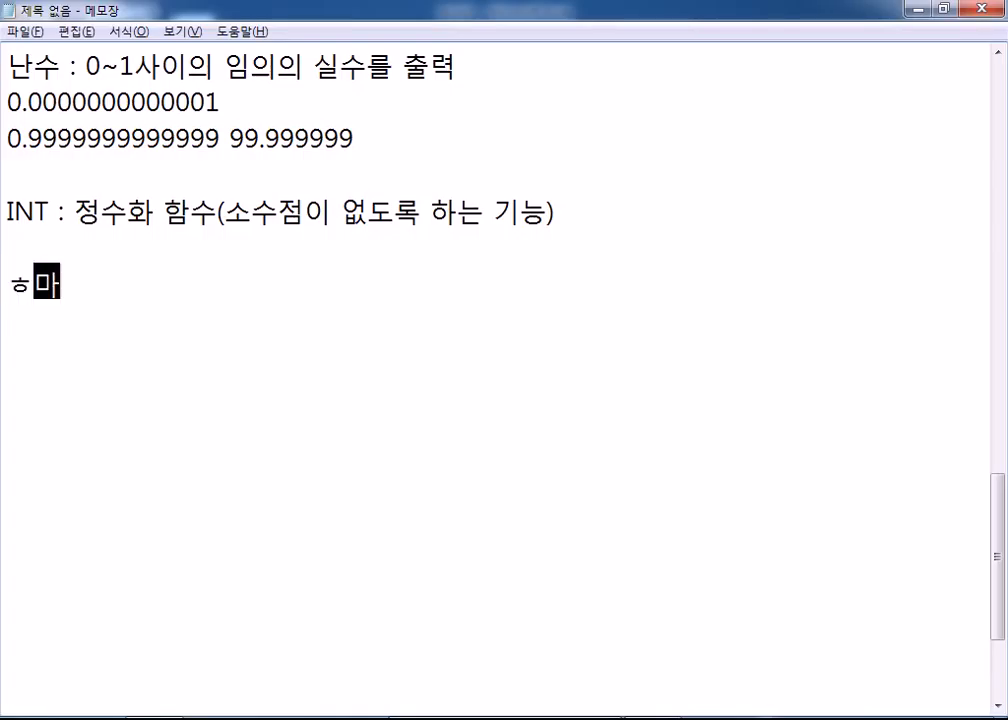
pyautogui.press('BackSpace')
pyautogui.press('BackSpace')
pyautogui.press('BackSpace')
pyautogui.write('함수 ')
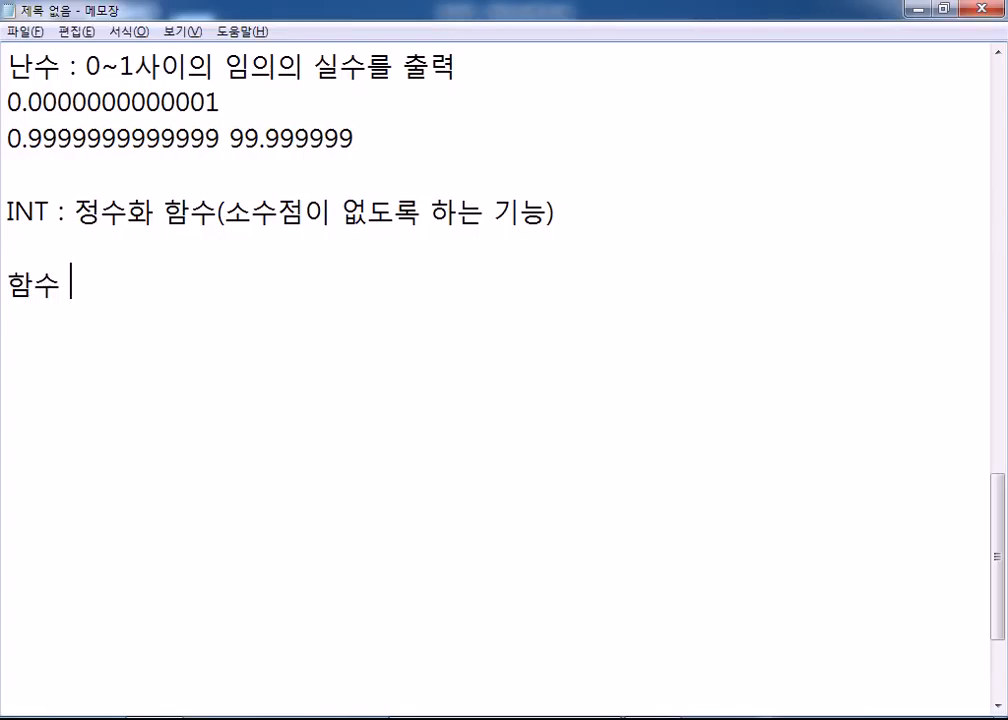
pyautogui.write('= FUCTION')
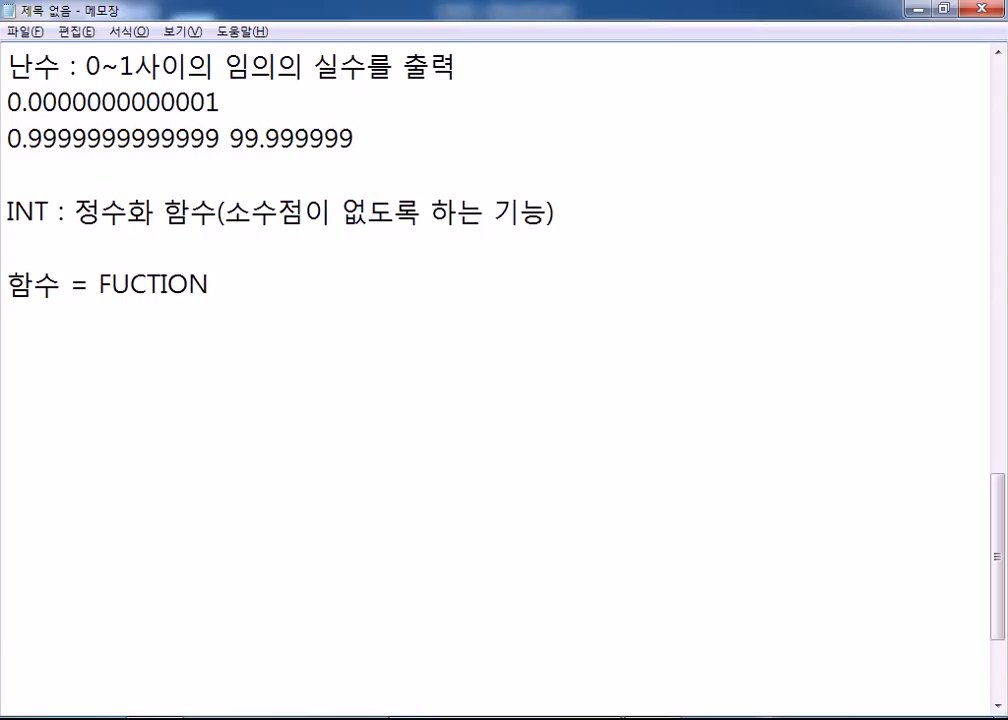
pyautogui.write(' = 기능')
pyautogui.press('Return')
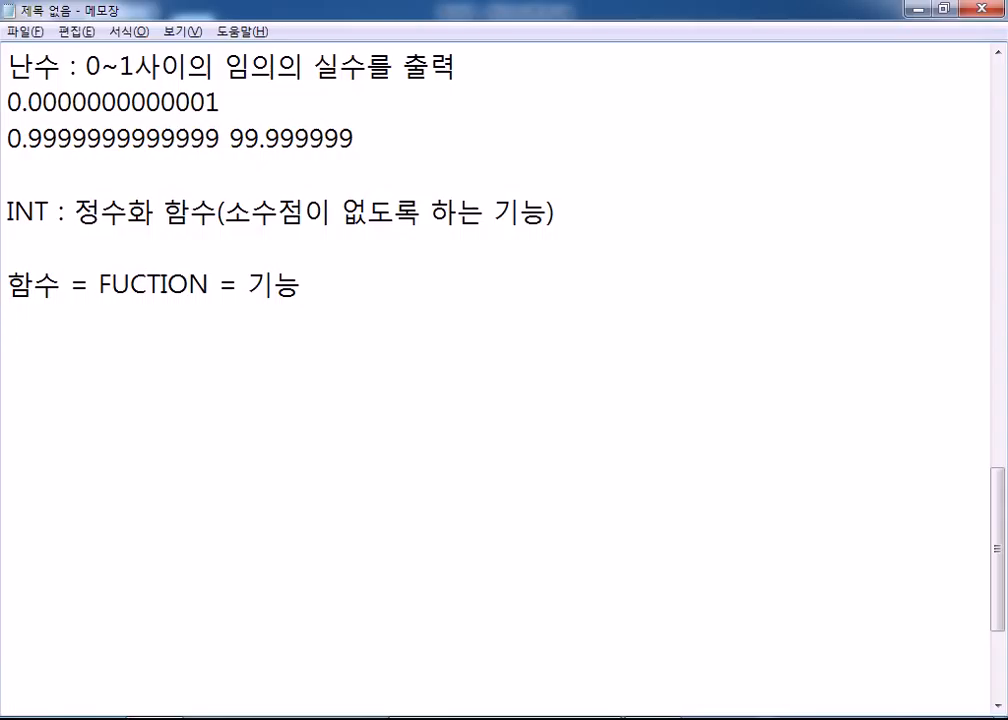
# Switch back to the Excel workbook and cancel the pending formula entry in H1.
pyautogui.hotkey('alt', 'Tab')
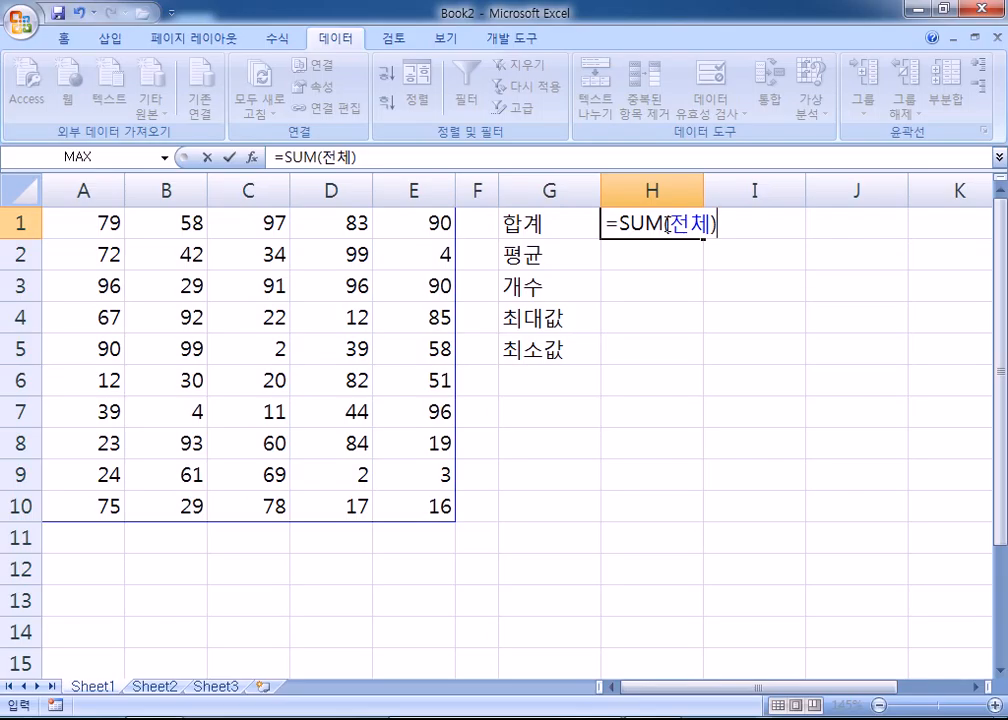
pyautogui.press('Escape')
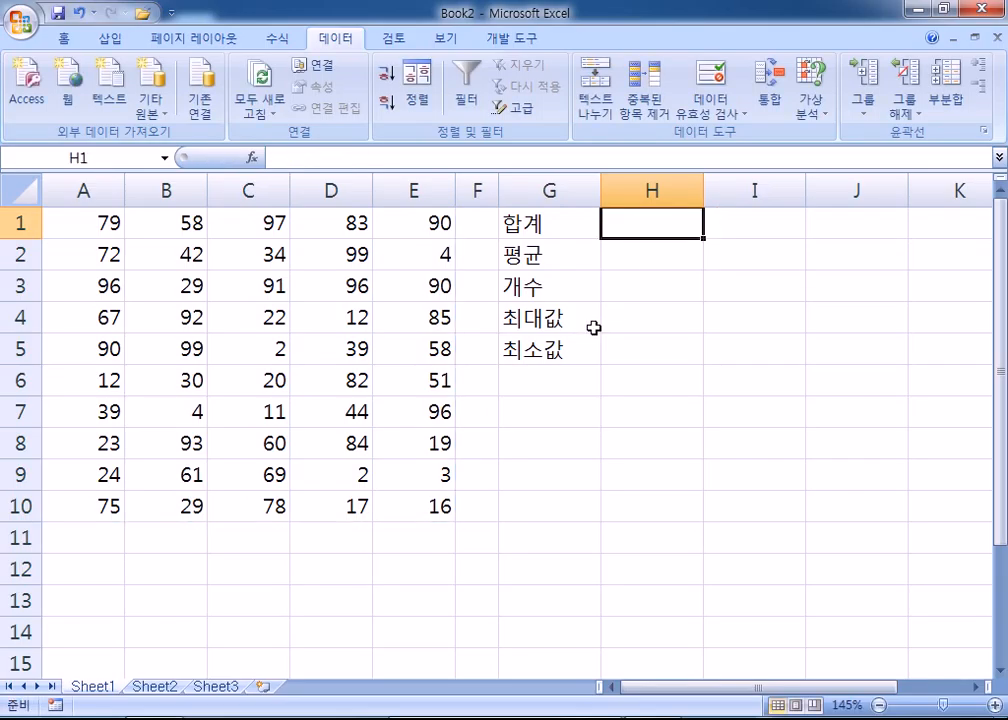
# Enter the square root formula =SQRT(2) in the empty cell D15 below the data.
pyautogui.scroll(-3, 590, 335)
pyautogui.scroll(-1, 552, 338)
pyautogui.keyDown('ctrl'); pyautogui.scroll(2, 549, 342); pyautogui.keyUp('ctrl')
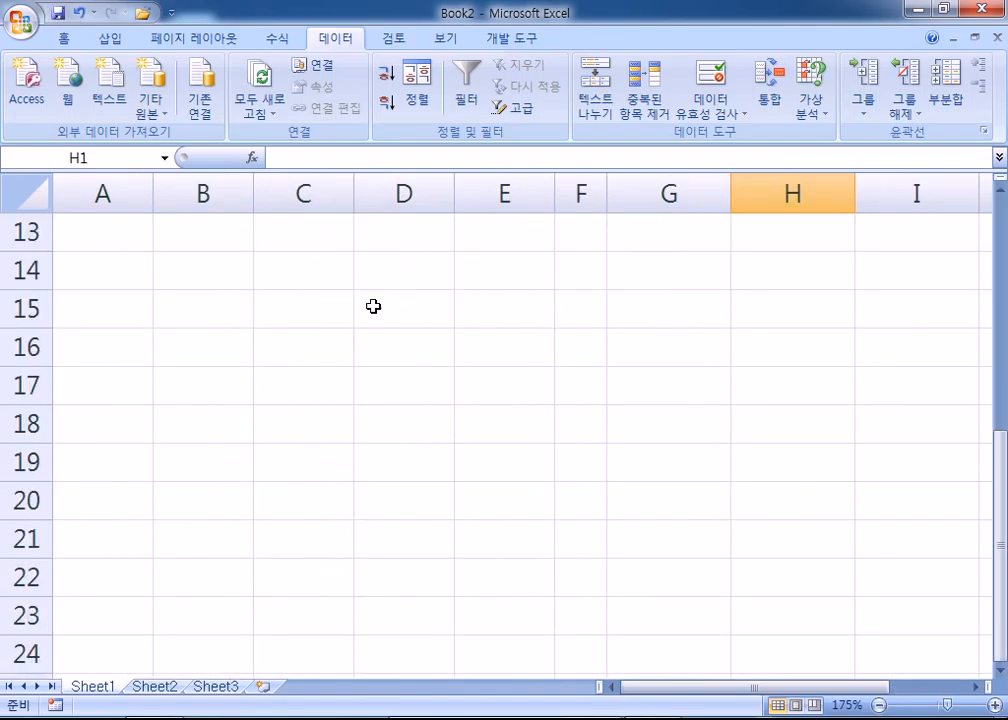
pyautogui.click(408, 309)
pyautogui.write('=SQRT(2)')
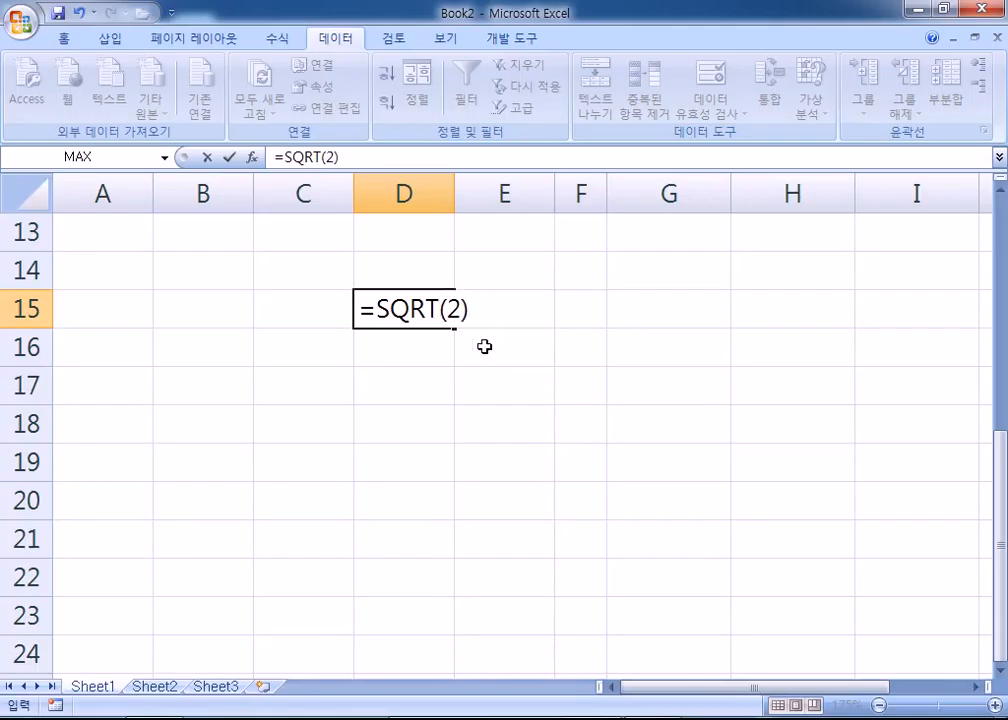
pyautogui.moveTo(439, 311); pyautogui.dragTo(381, 310)
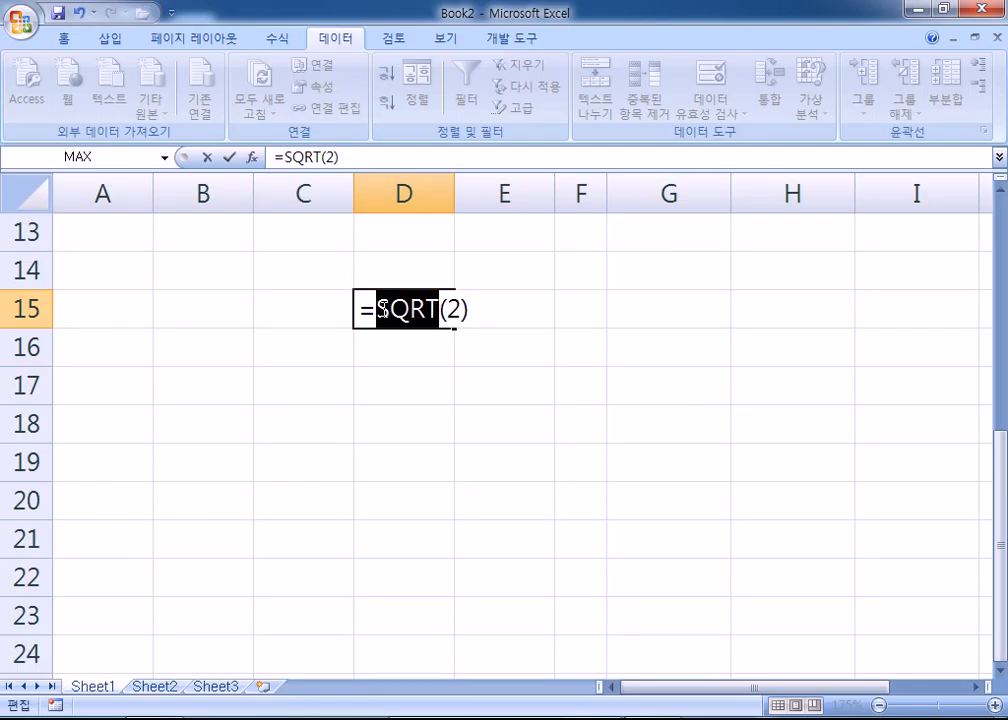
pyautogui.press('Return')
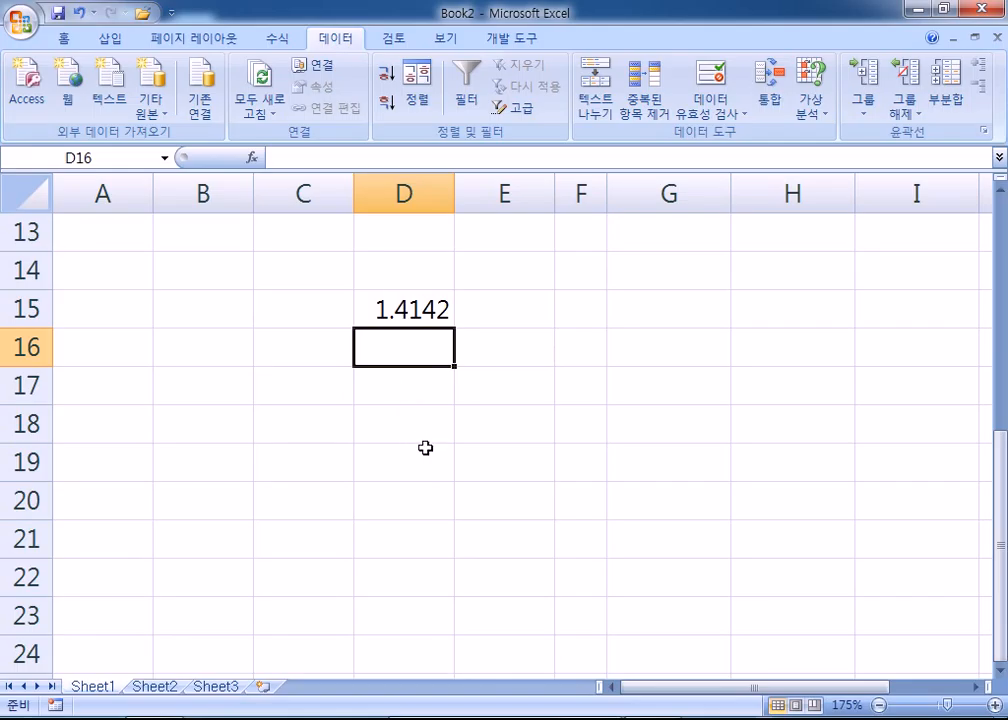
# Change the argument of the SQRT formula in D15 to 3.
pyautogui.press('Up')
pyautogui.press('F2')
pyautogui.press('Left')
pyautogui.press('Left')
pyautogui.press('Delete')
pyautogui.write('3')
pyautogui.press('Return')
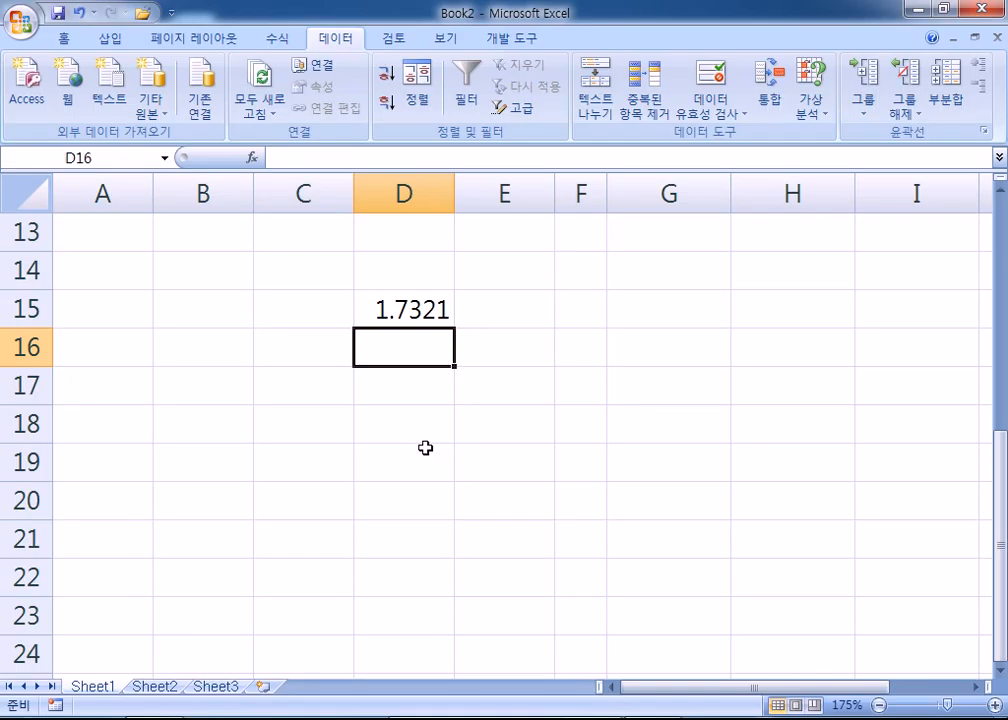
# Replace the square root formula in D15 with the factorial formula =FACT(5).
pyautogui.press('Up')
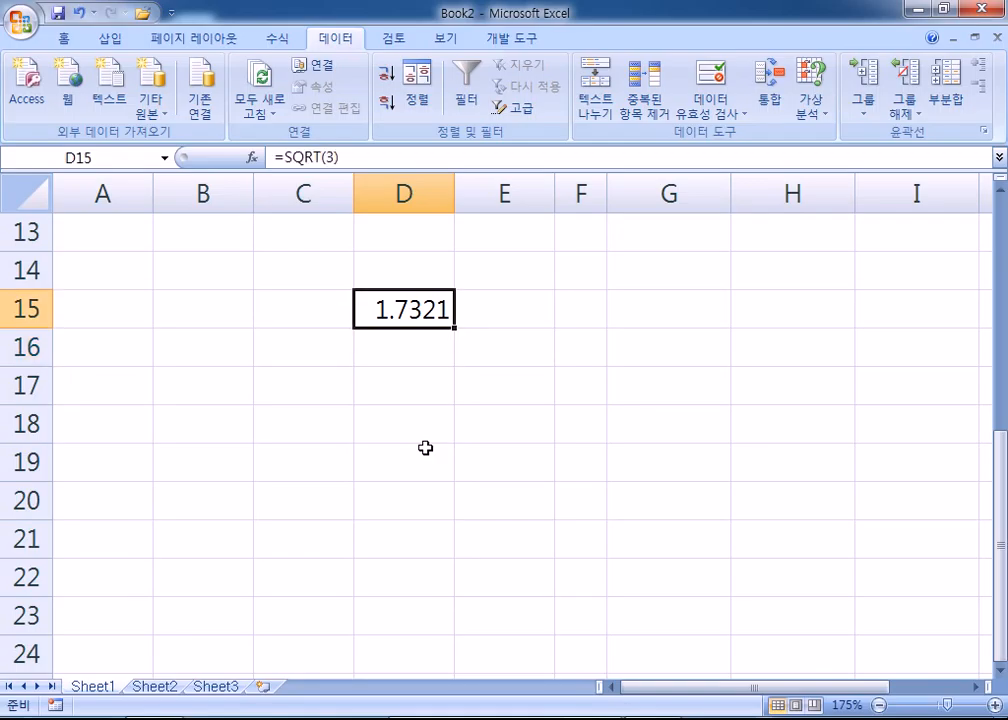
pyautogui.write('=FACT(')
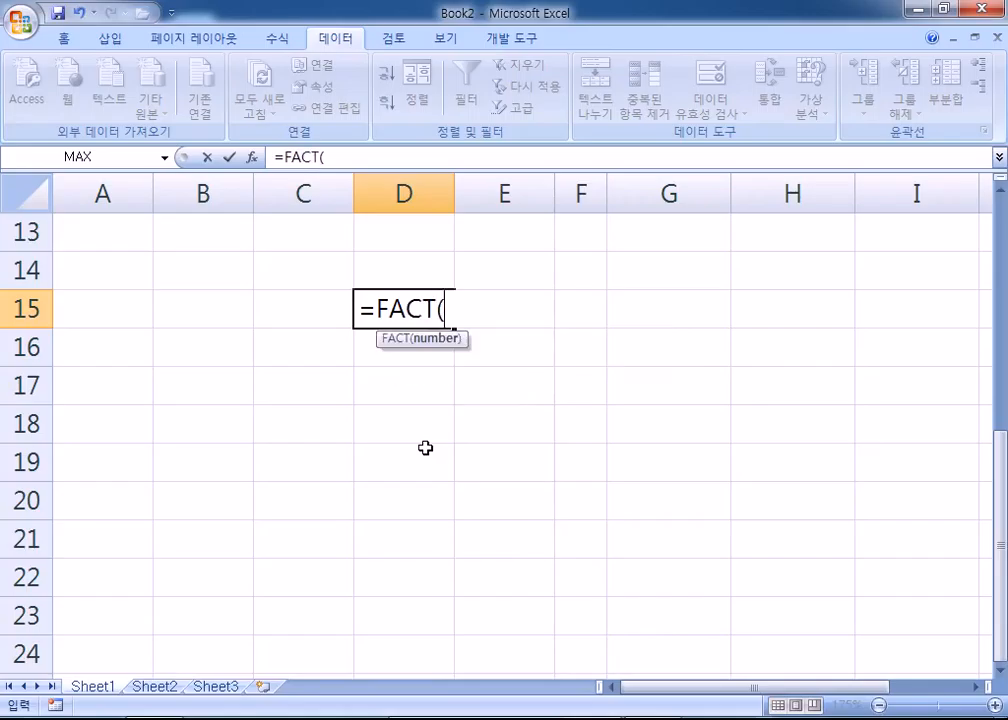
pyautogui.write('5)')
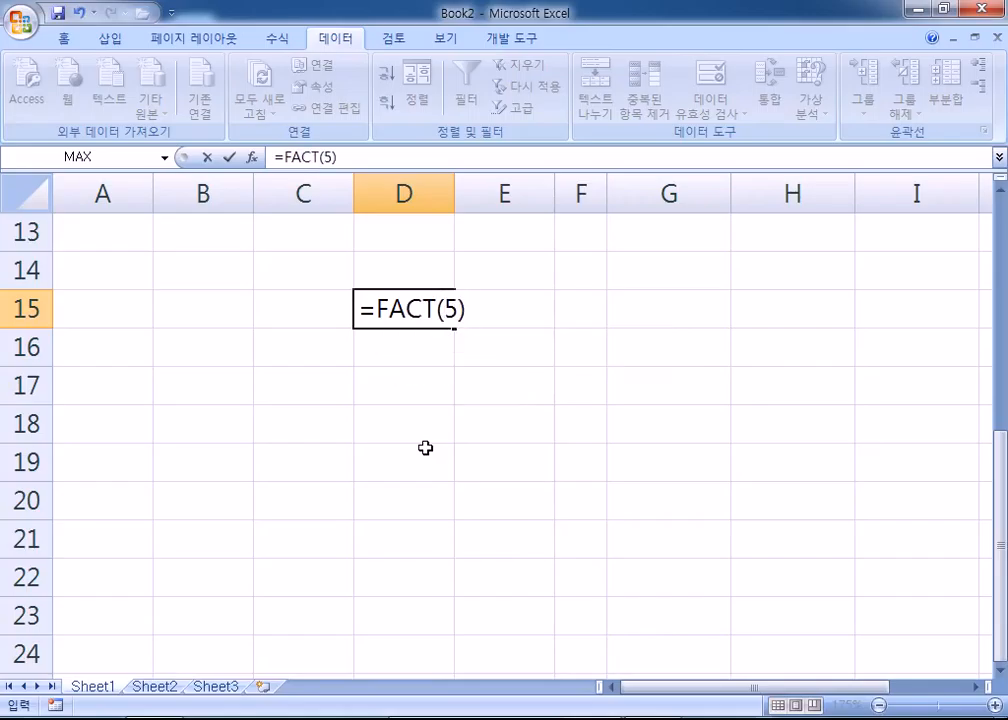
pyautogui.press('Return')
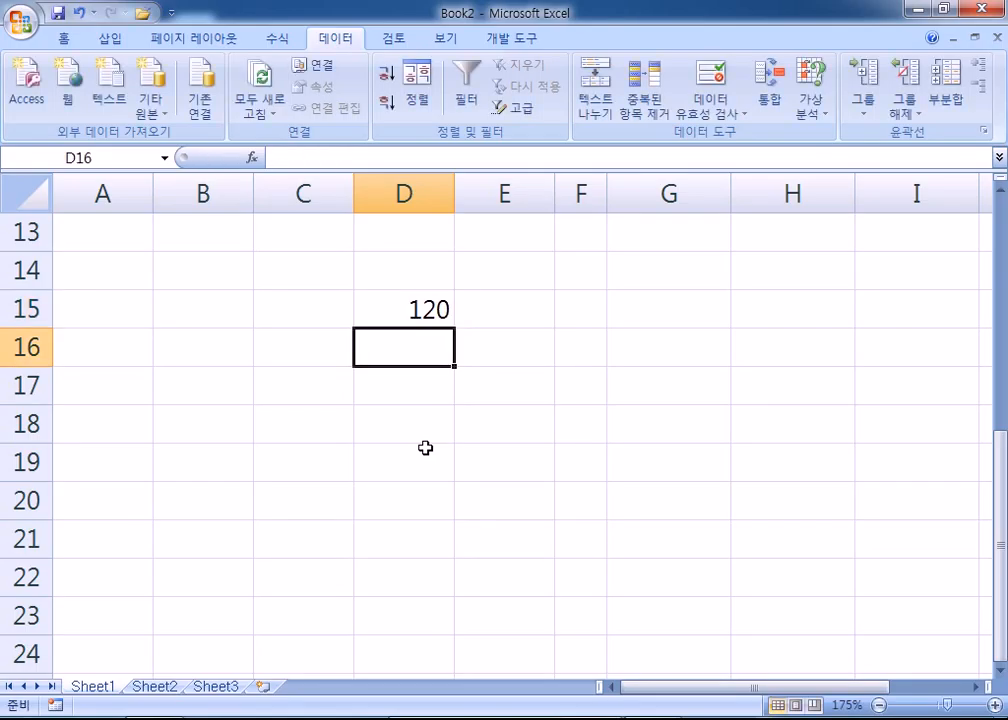
pyautogui.press('Up')
pyautogui.press('F2')
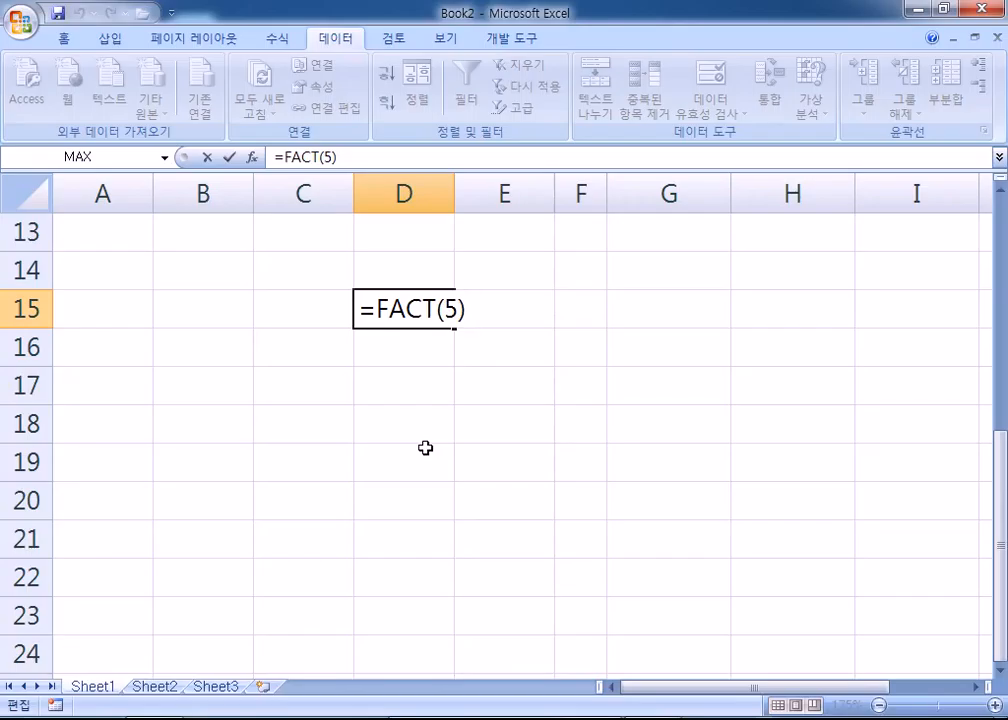
pyautogui.hotkey('ctrl', 'Return')
# Enter the maximum formula =MAX(전체) in H4 beside the 최대값 label.
pyautogui.scroll(4, 457, 423)
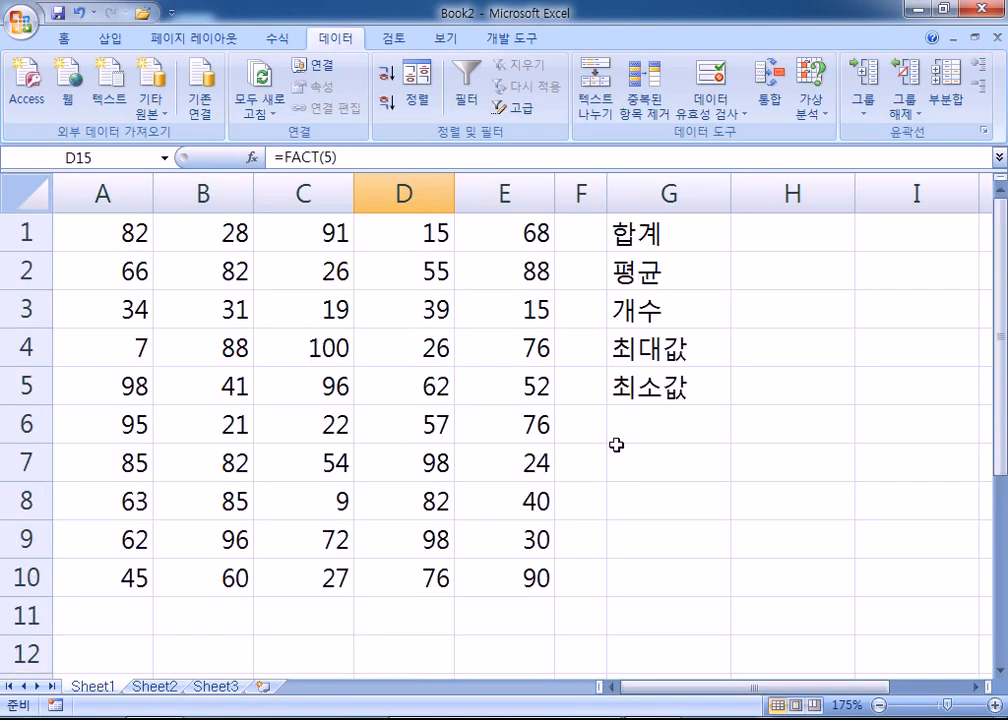
pyautogui.click(781, 240)
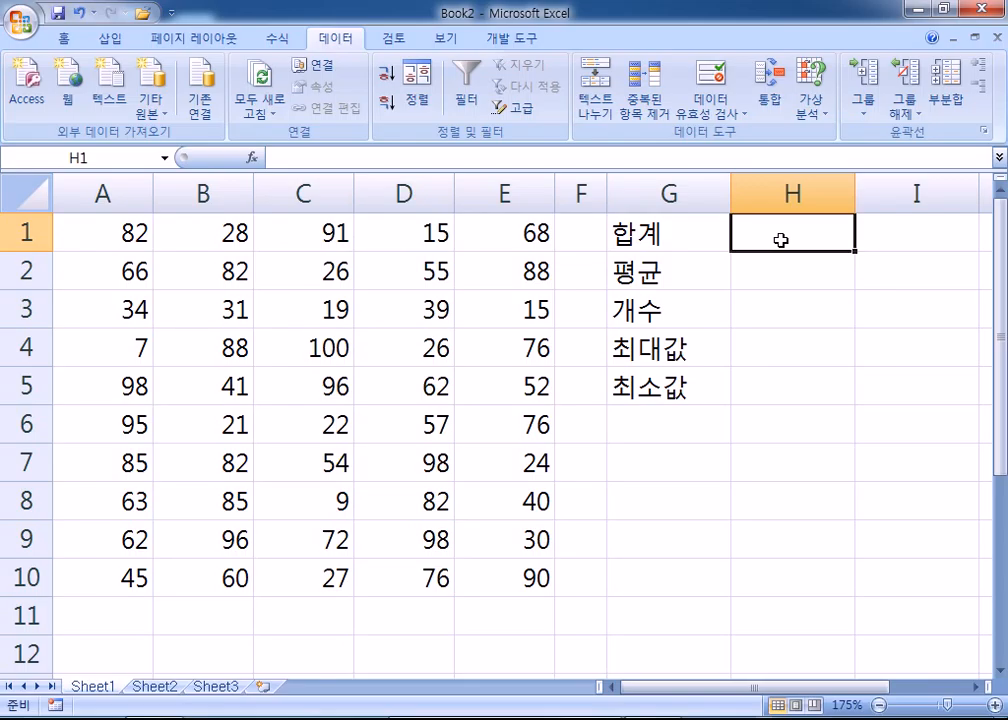
pyautogui.write('=')
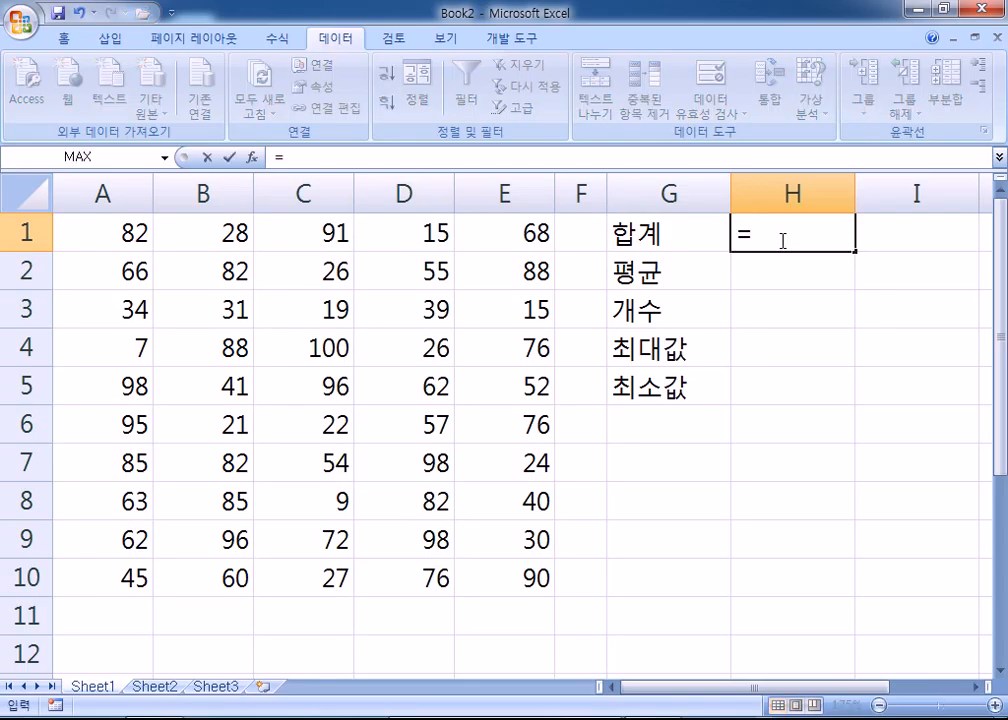
pyautogui.press('Escape')
pyautogui.press('Down')
pyautogui.press('Down')
pyautogui.press('Down')
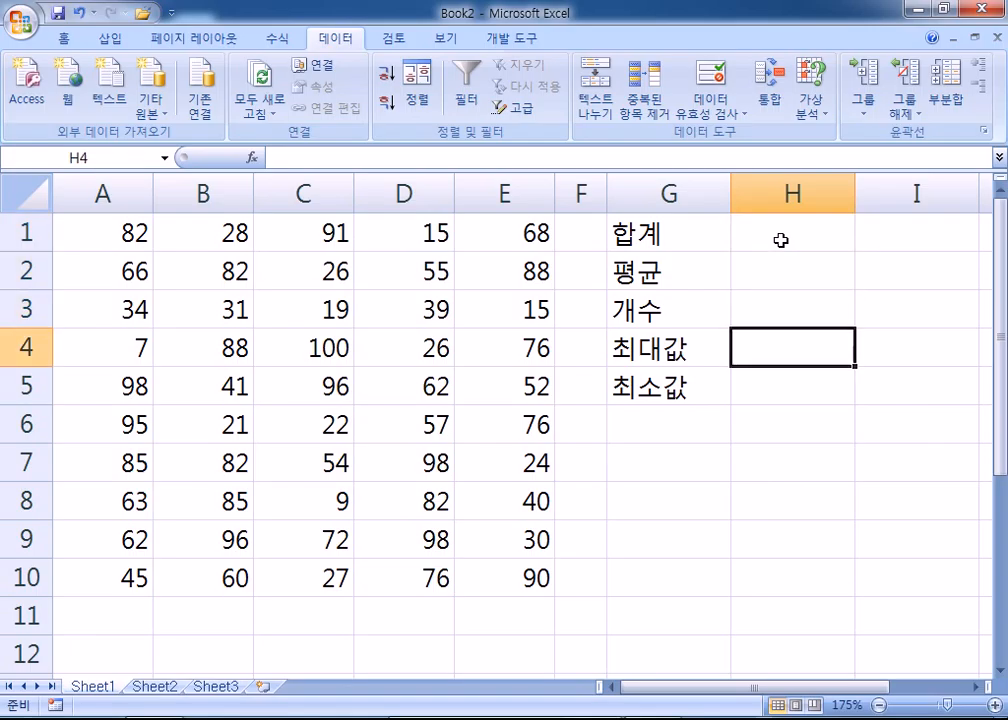
pyautogui.write('=M')
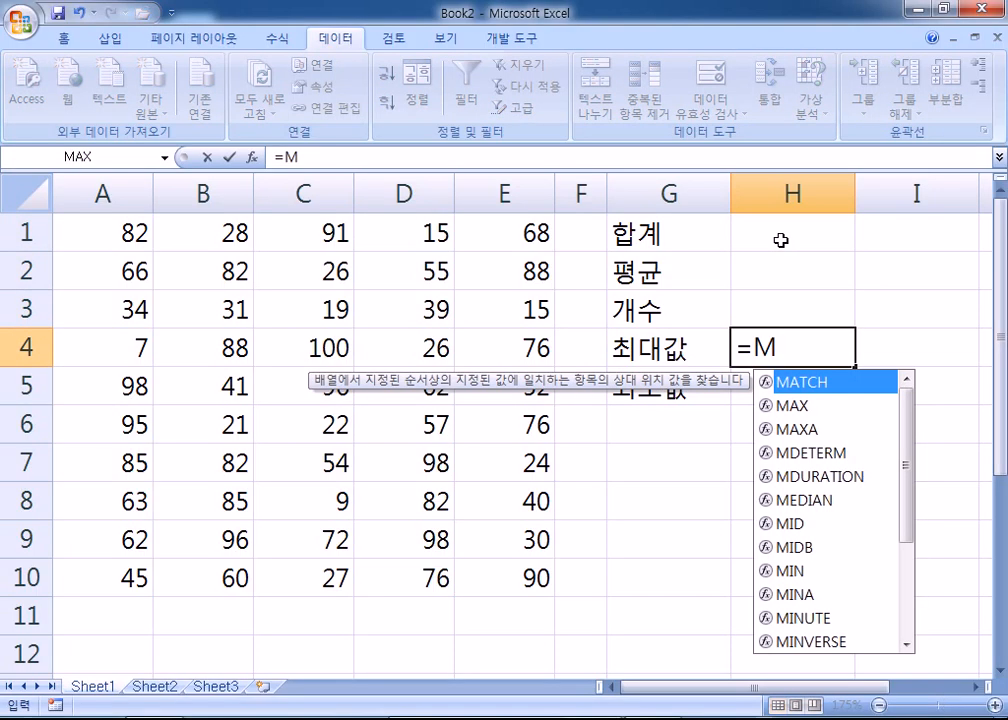
pyautogui.write('AX')
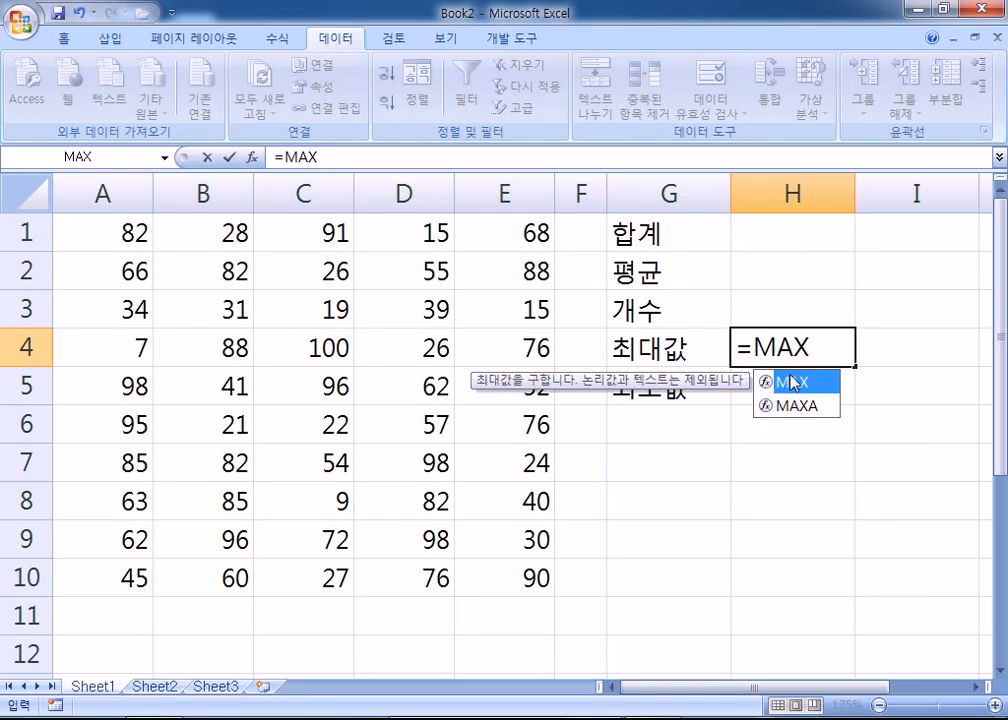
pyautogui.write('(')
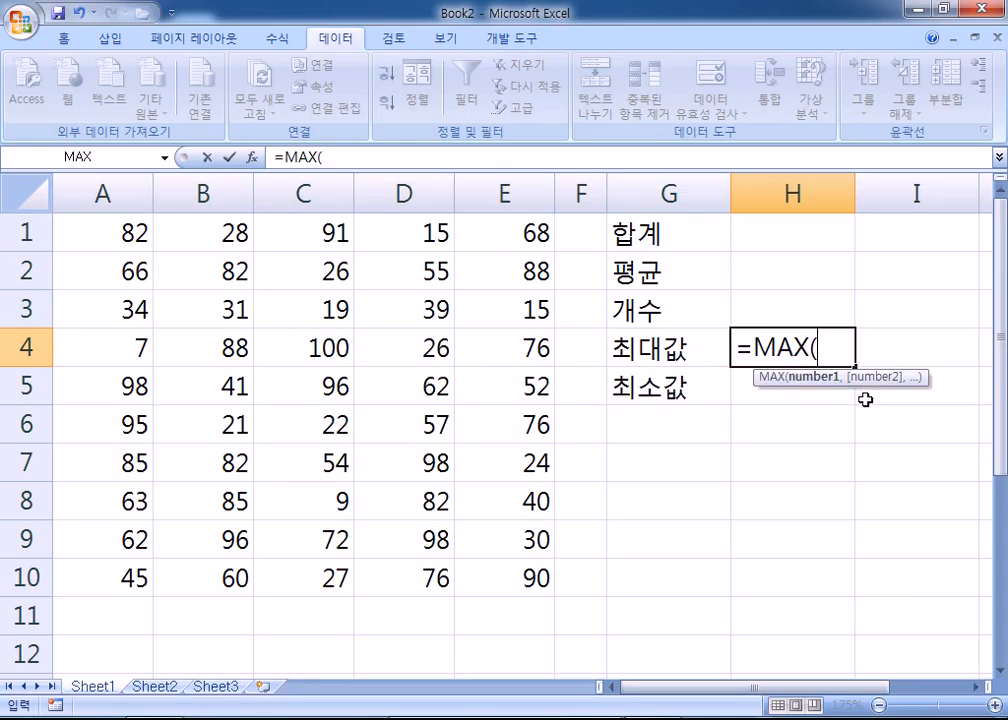
pyautogui.write('전체)')
pyautogui.press('Return')
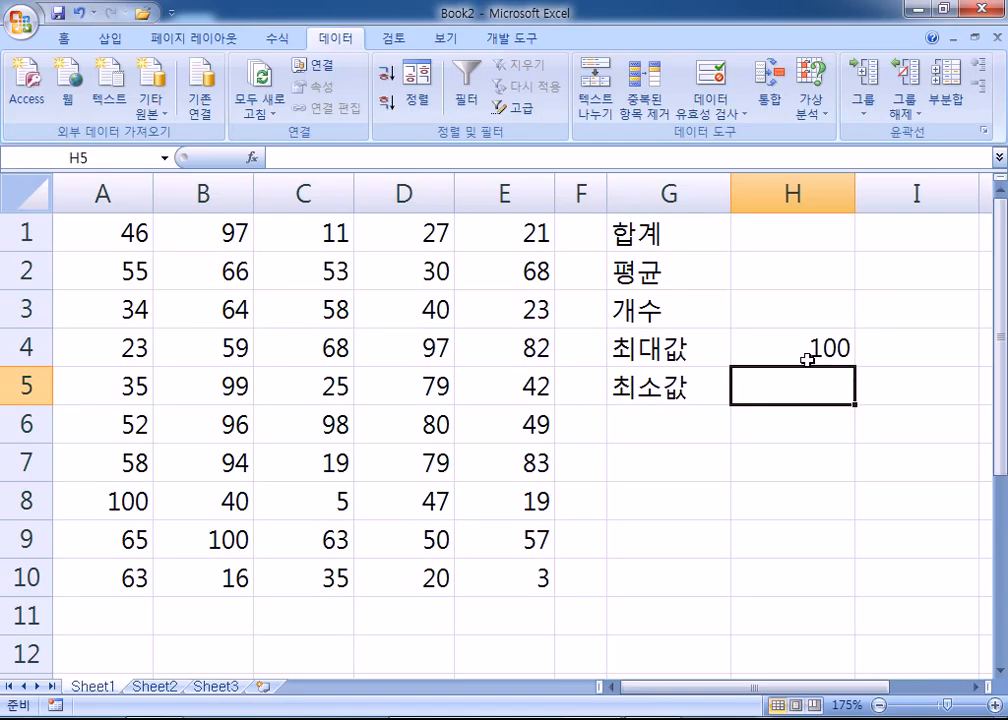
# Enter a SUM formula in H1 beside the 합계 label, using the data range A1:E10 (전체) as its argument.
pyautogui.click(768, 239)
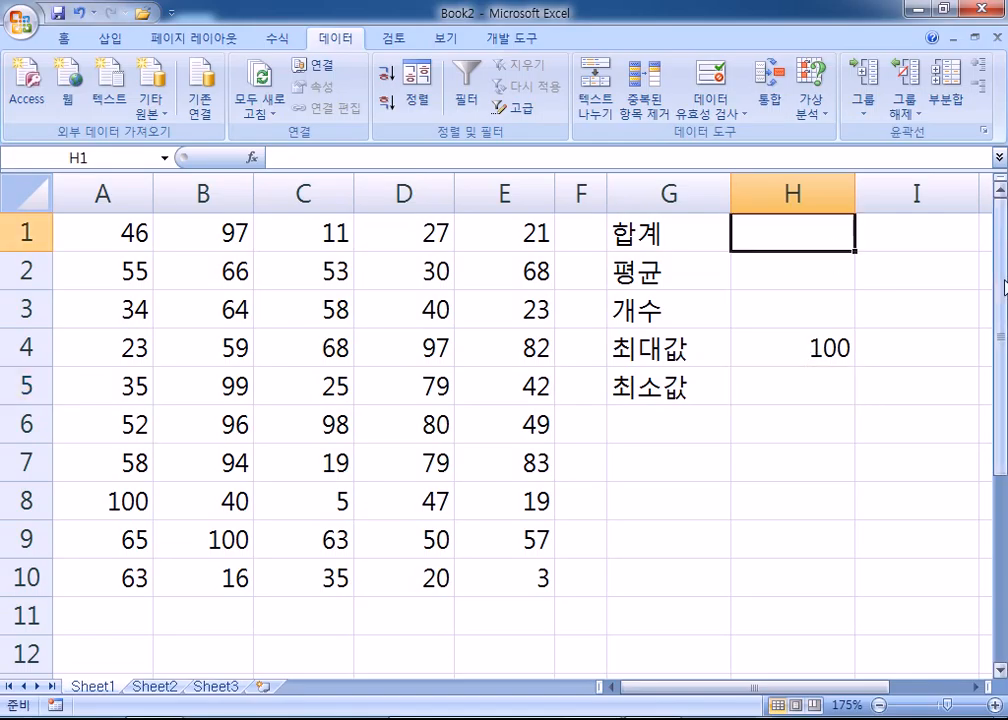
pyautogui.write('=SUM')
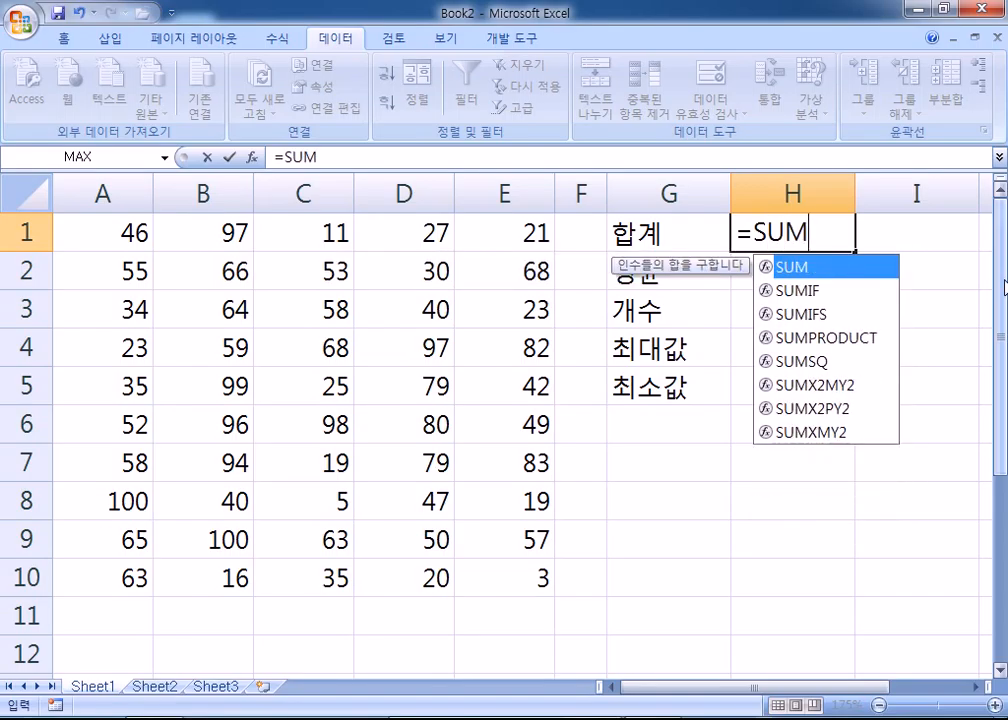
pyautogui.write('(전체')
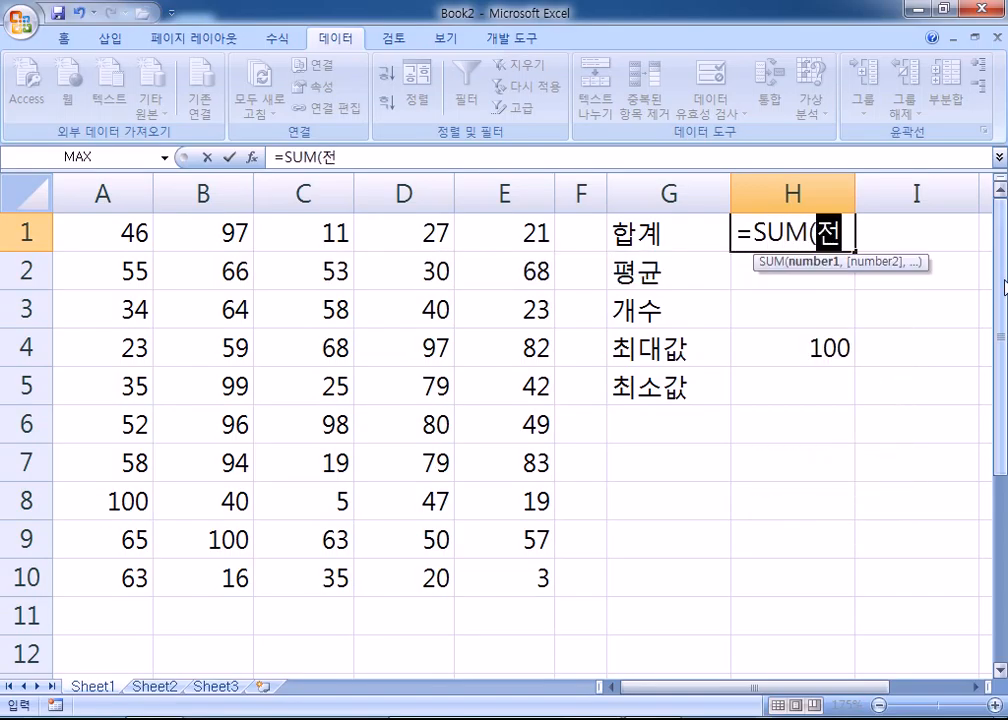
pyautogui.press('BackSpace')
pyautogui.press('BackSpace')
pyautogui.press('BackSpace')
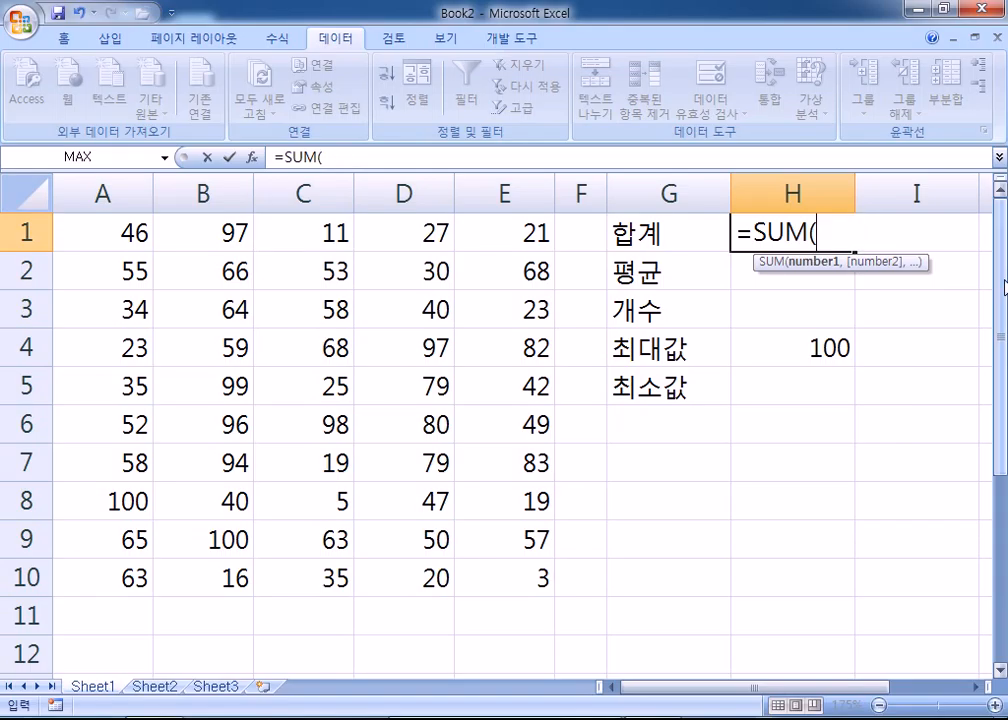
pyautogui.moveTo(142, 228); pyautogui.dragTo(506, 565)
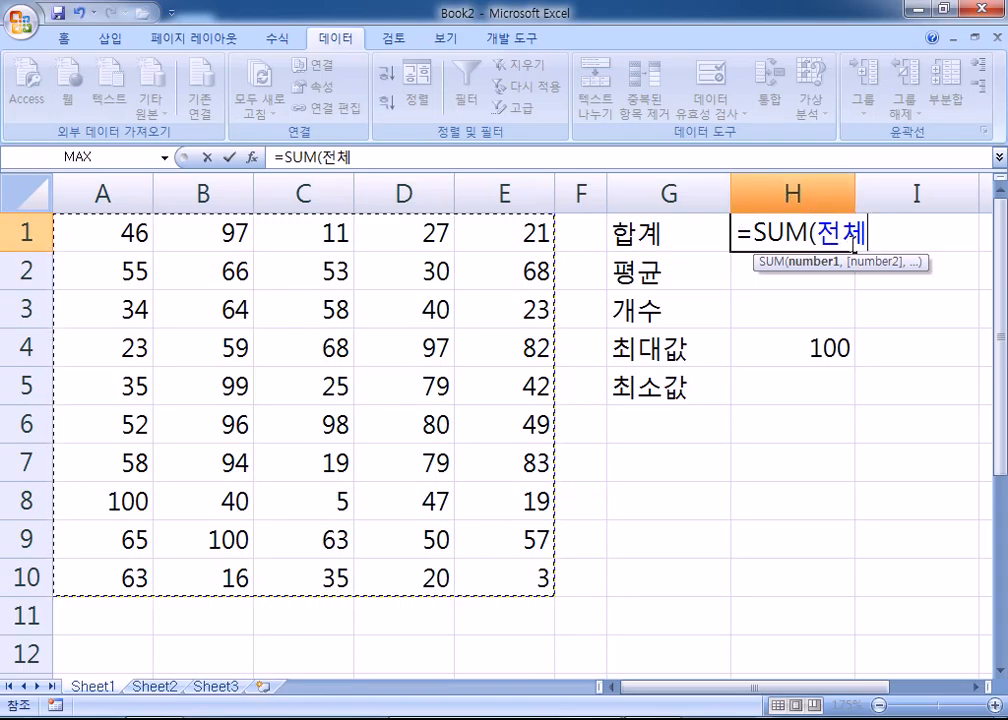
pyautogui.press('Return')
# Open the sum formula in H1 to examine its range reference.
pyautogui.click(795, 234)
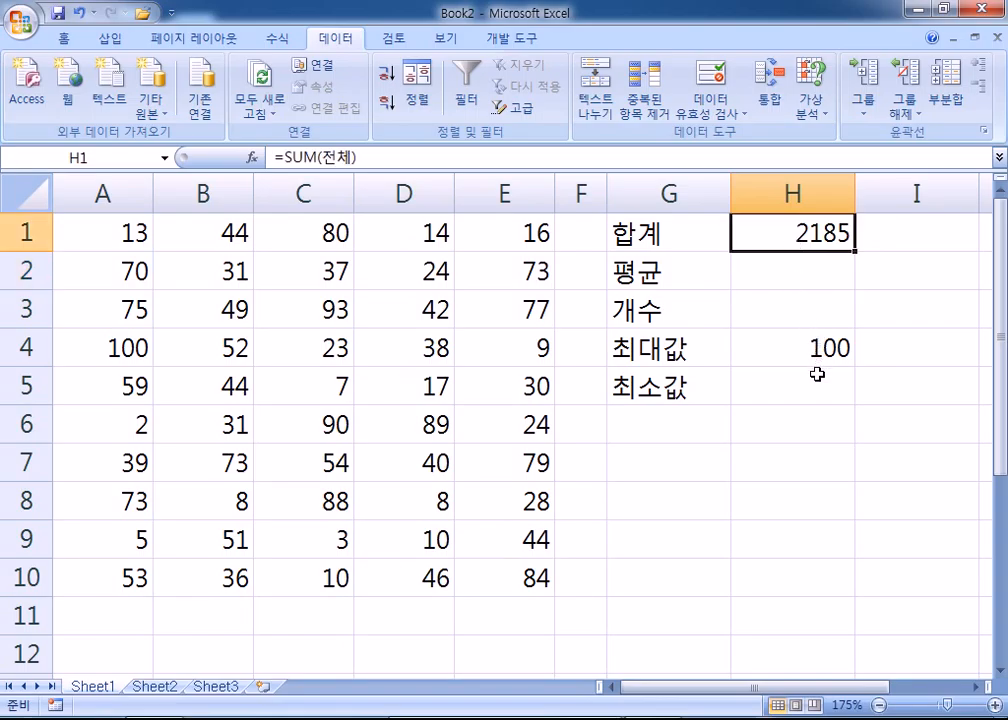
pyautogui.click(784, 266)
pyautogui.click(767, 242)
pyautogui.doubleClick(749, 227)
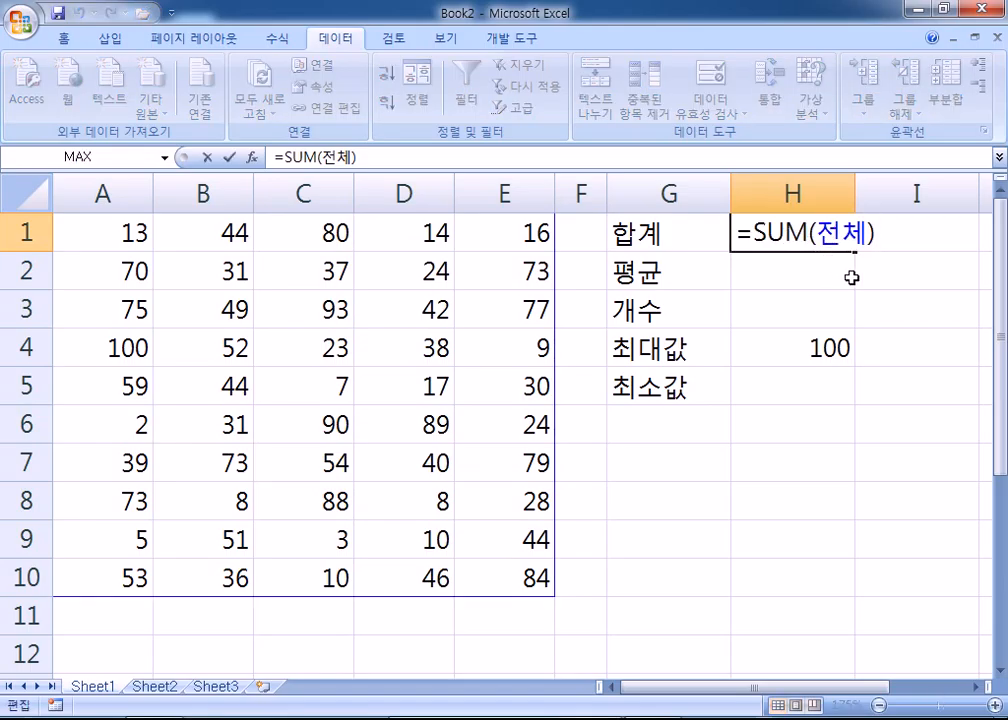
# Enter an AVERAGE formula in H2 beside the 평균 label, using the data range A1:E10 (전체) as its argument.
pyautogui.click(778, 272)
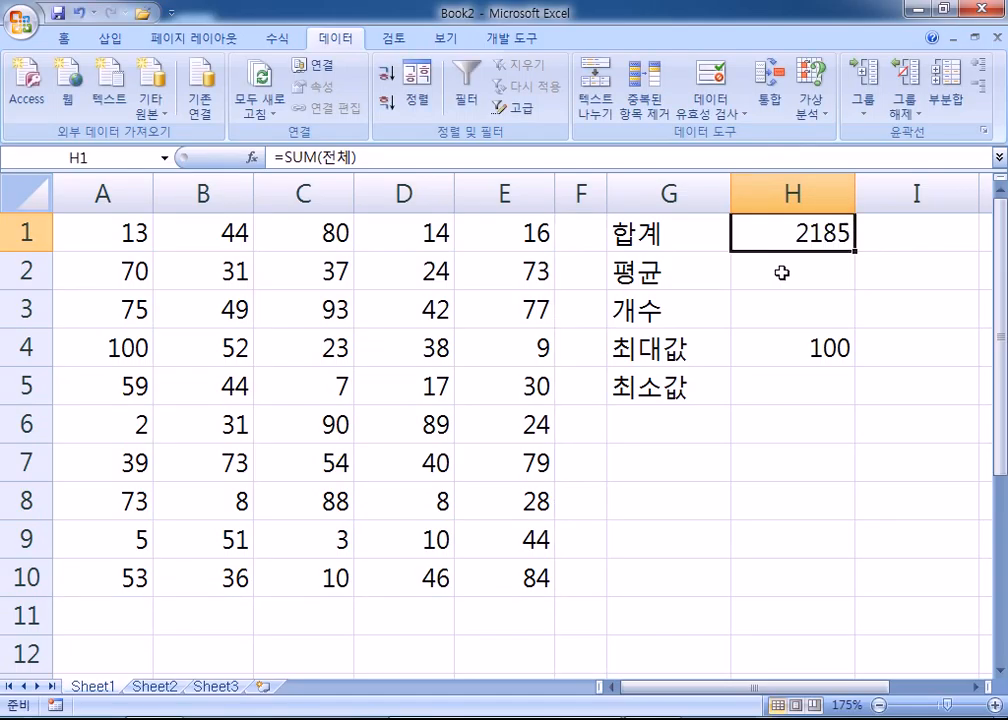
pyautogui.write('=')
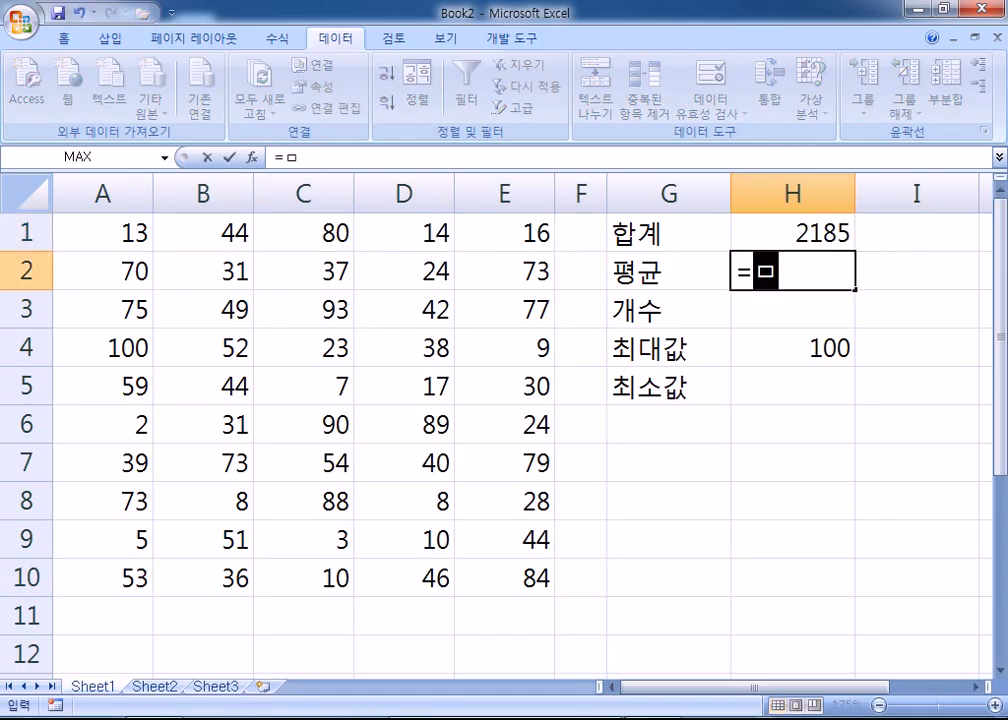
pyautogui.write('AVERAGE')
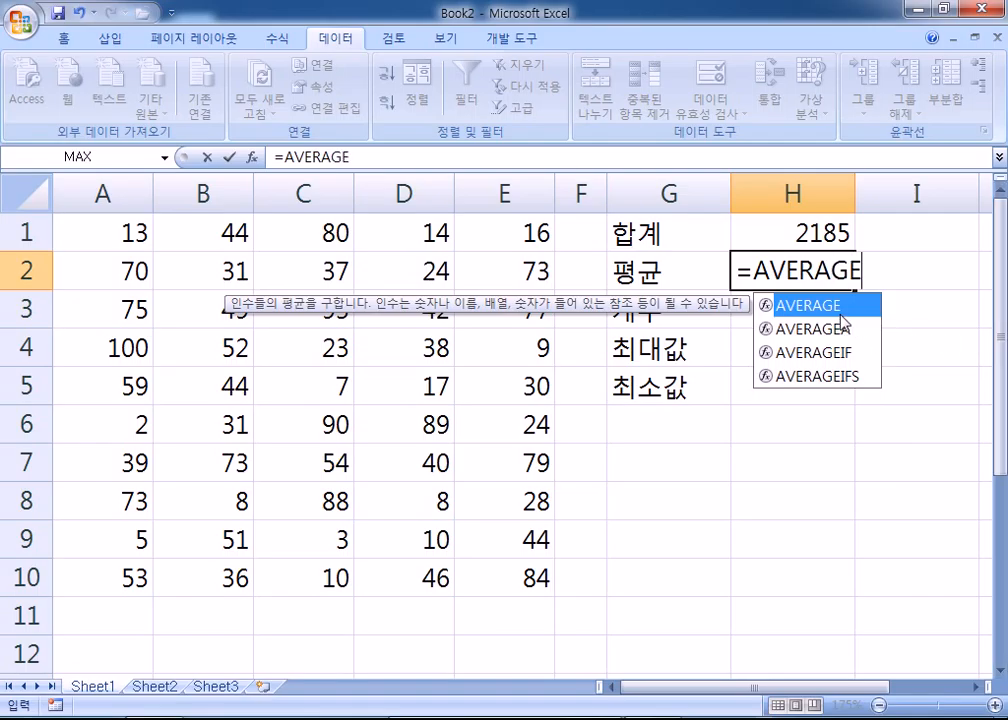
pyautogui.write('(')
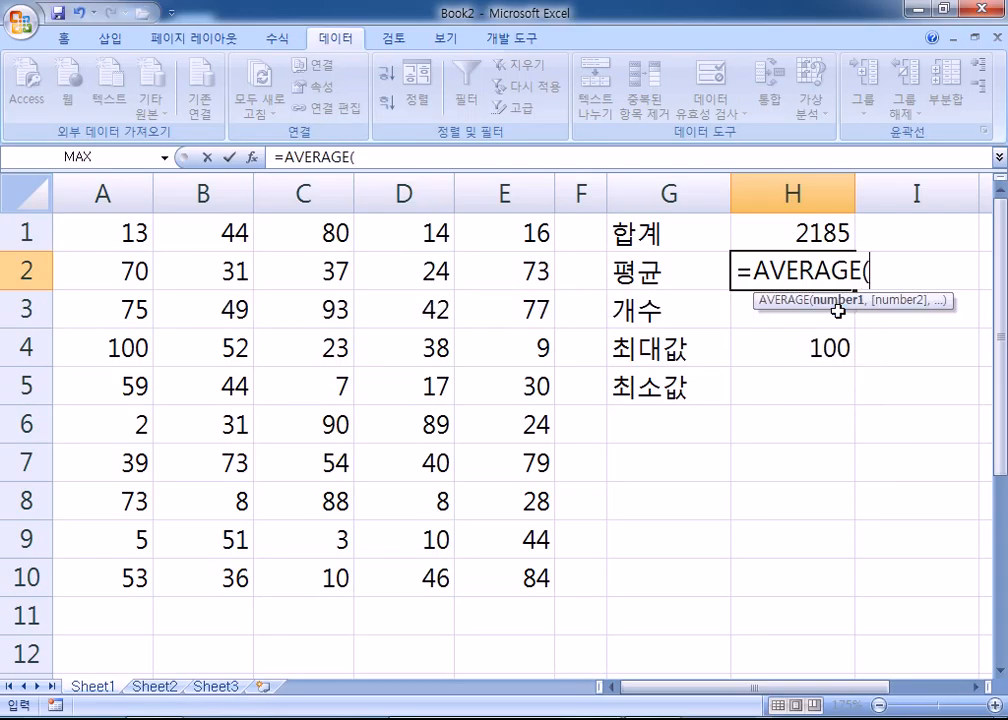
pyautogui.moveTo(107, 228); pyautogui.dragTo(531, 567)
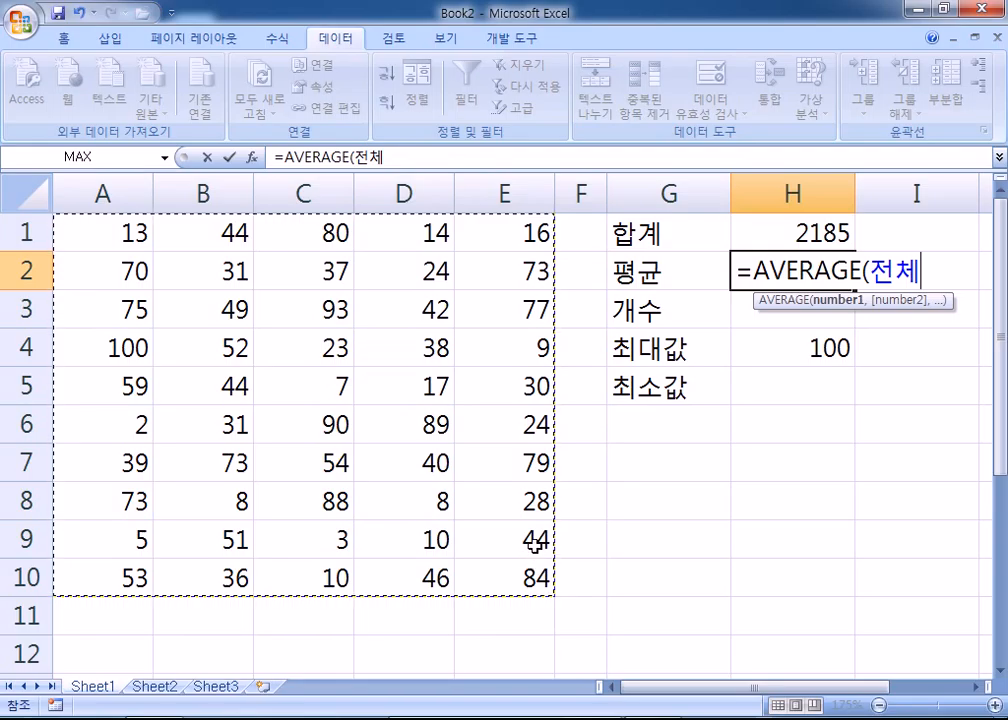
pyautogui.press('Return')
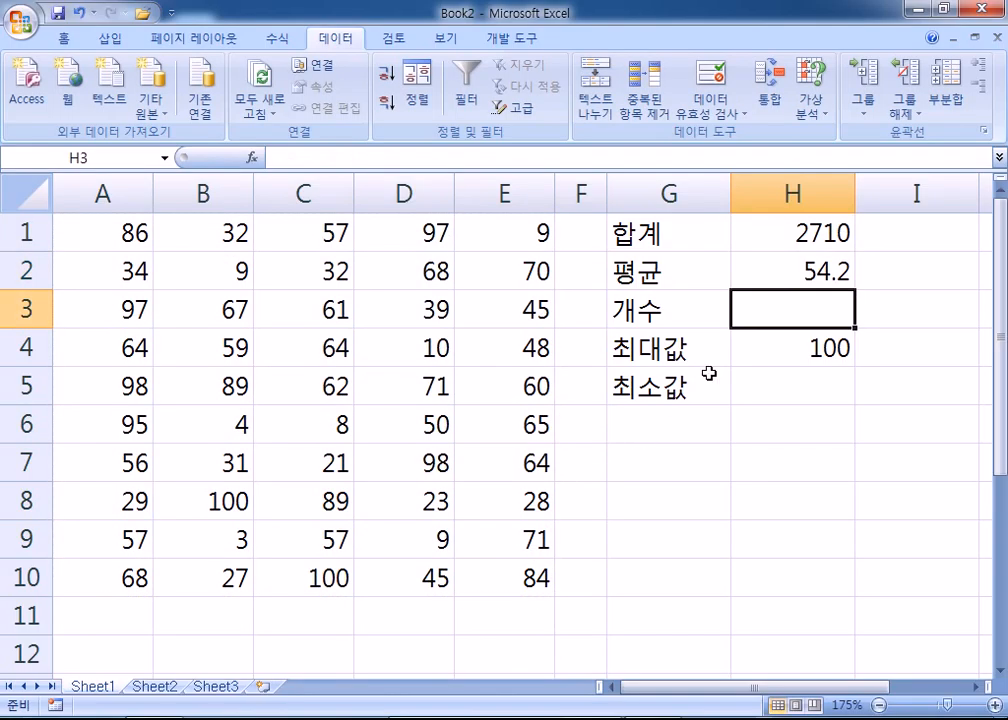
# Examine the average formula in H2 alongside the function notes in Notepad, and return to the Excel worksheet.
pyautogui.click(806, 272)
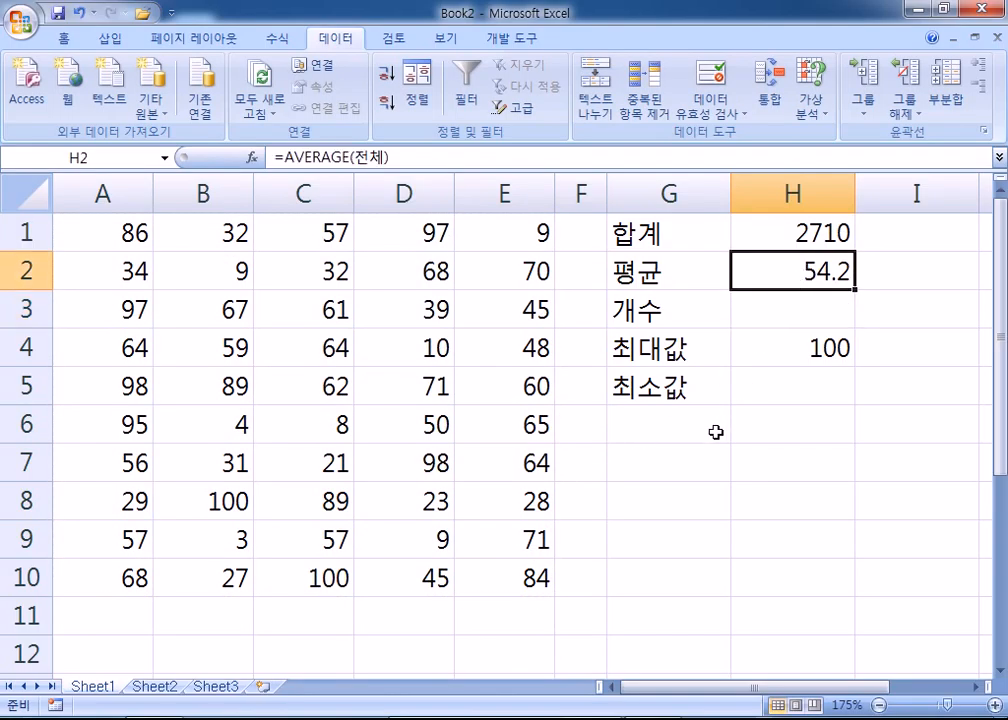
pyautogui.press('F2')
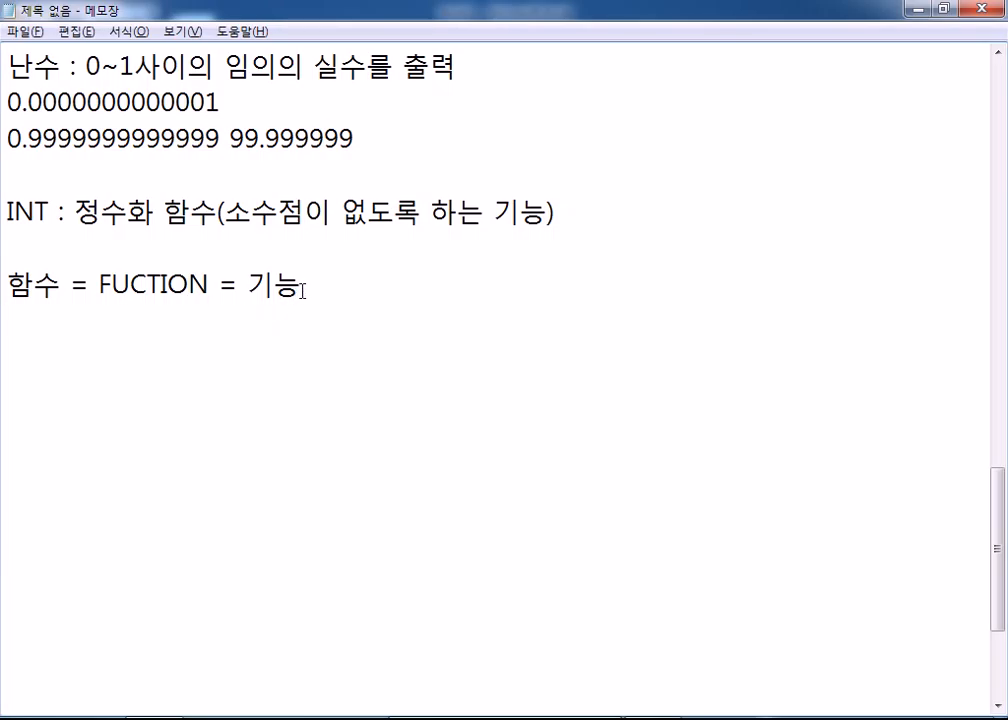
pyautogui.hotkey('alt', 'Tab')
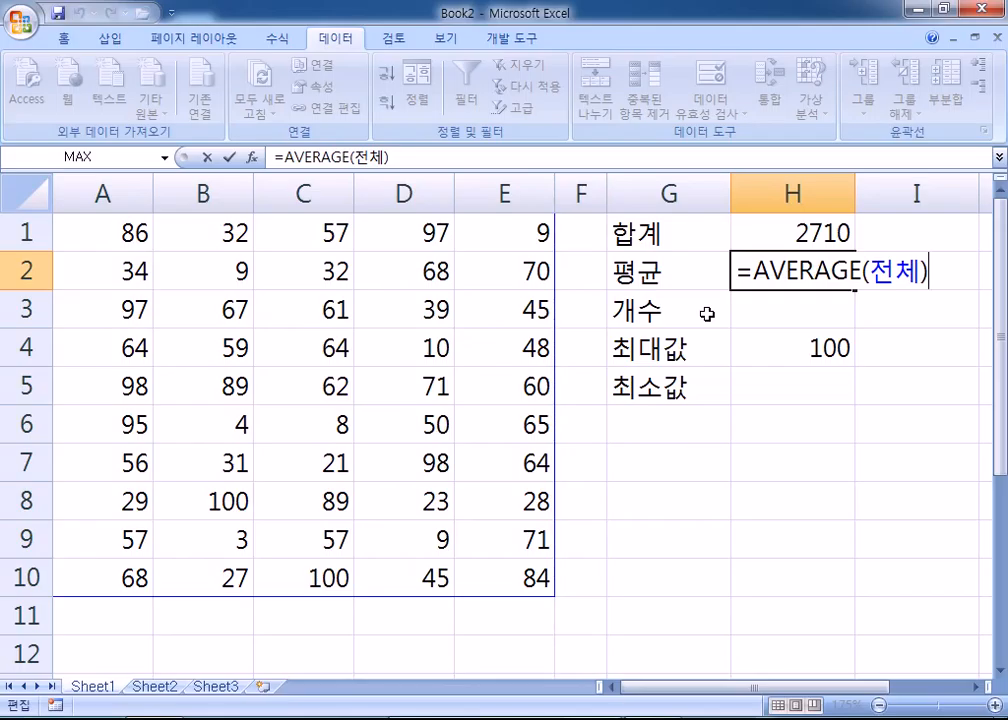
pyautogui.hotkey('ctrl', 'Return')
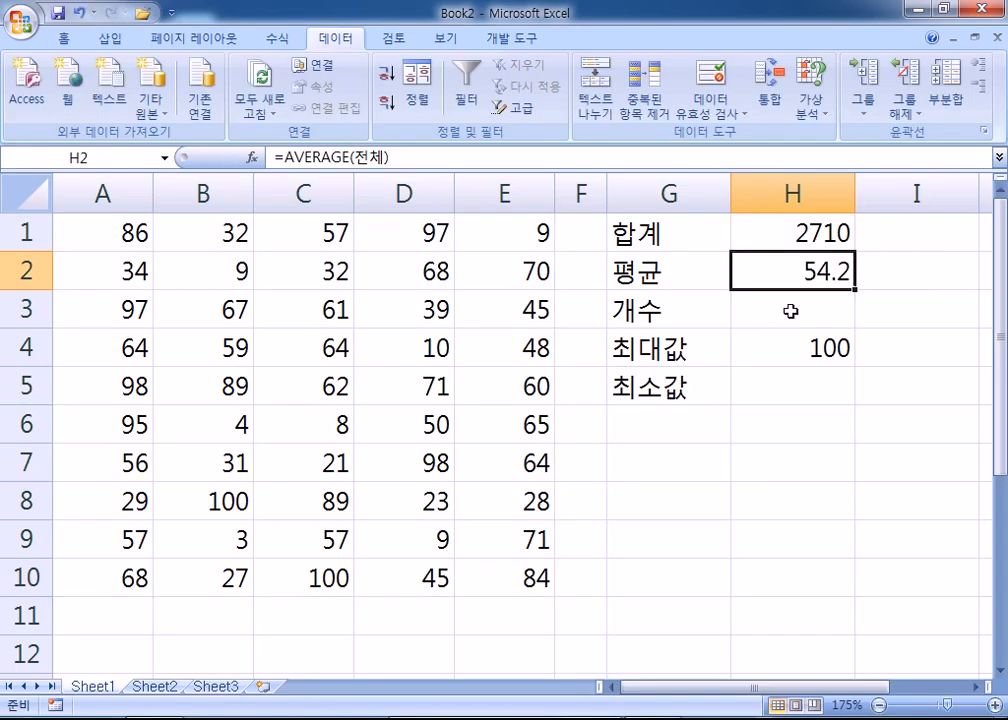
# Enter a COUNT formula in H3 beside the 개수 label, using the data range A1:E10 (전체) as its argument.
pyautogui.click(790, 312)
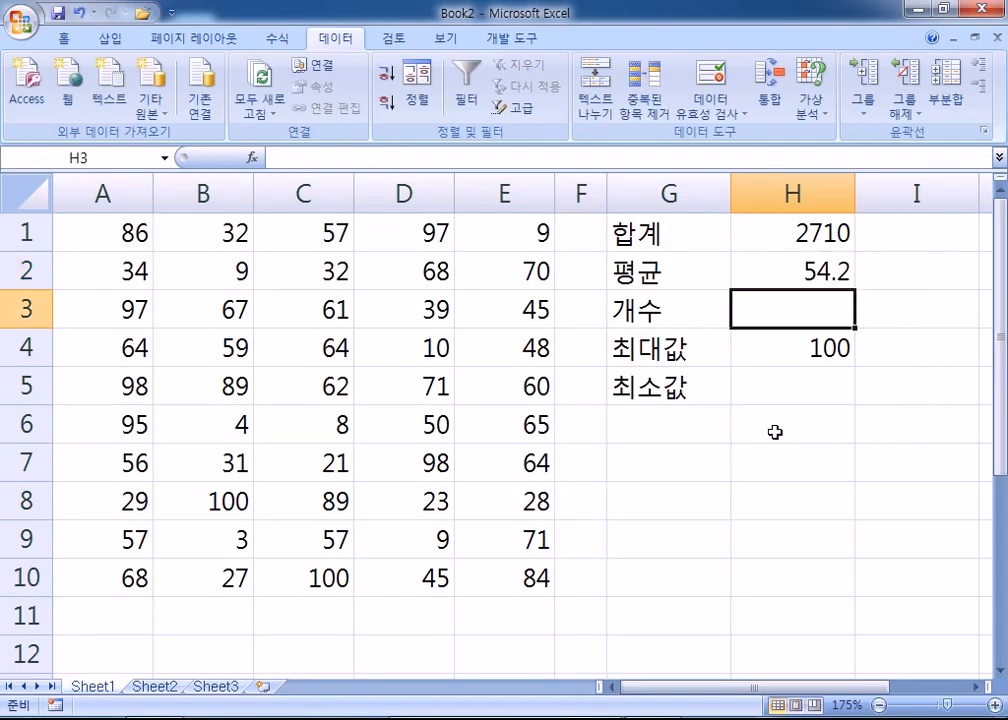
pyautogui.write('=C')
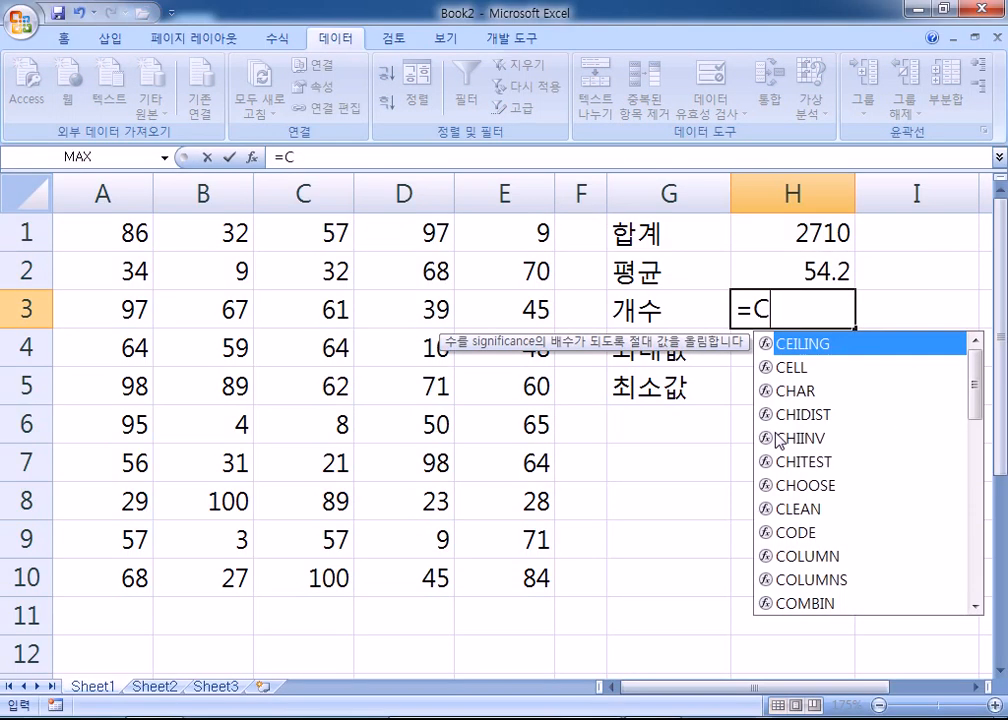
pyautogui.write('OUNT')
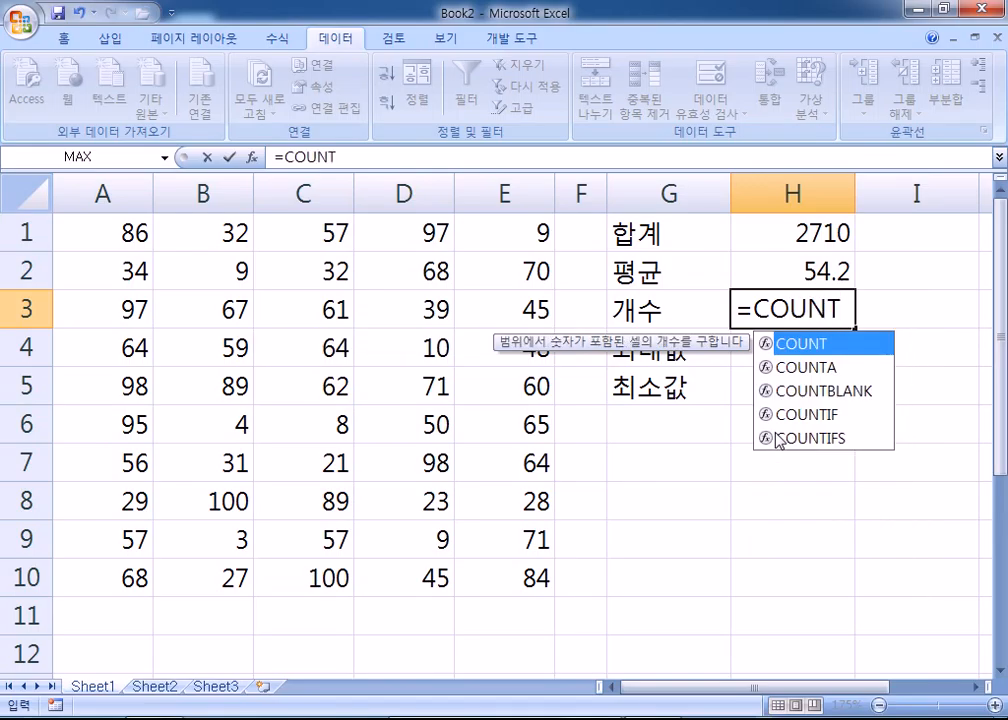
pyautogui.write('(')
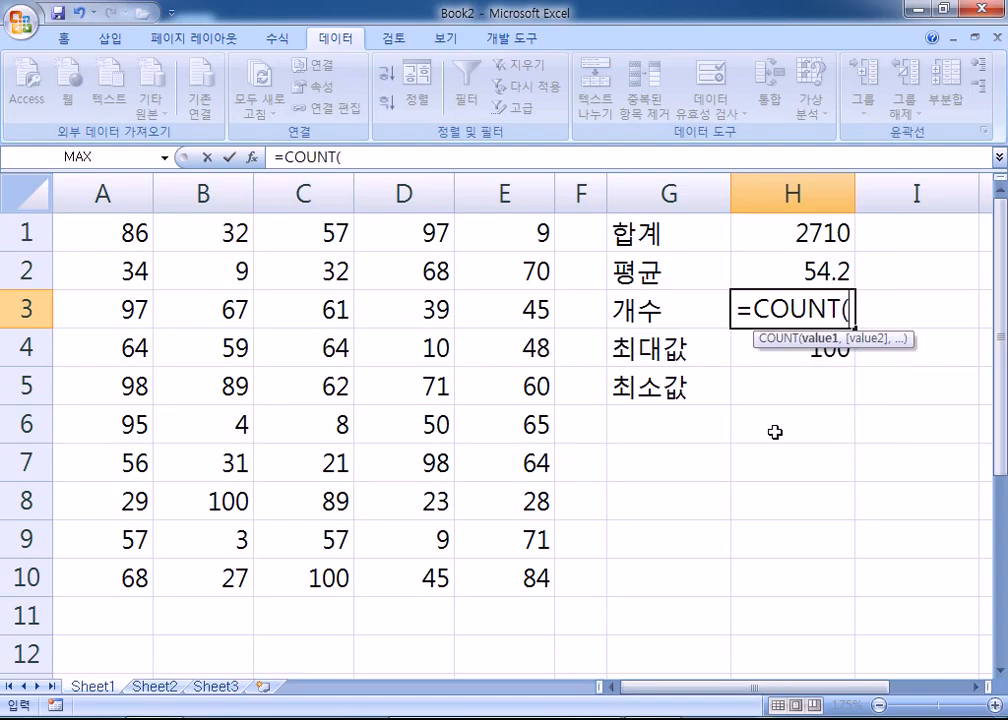
pyautogui.moveTo(119, 232); pyautogui.dragTo(488, 562)
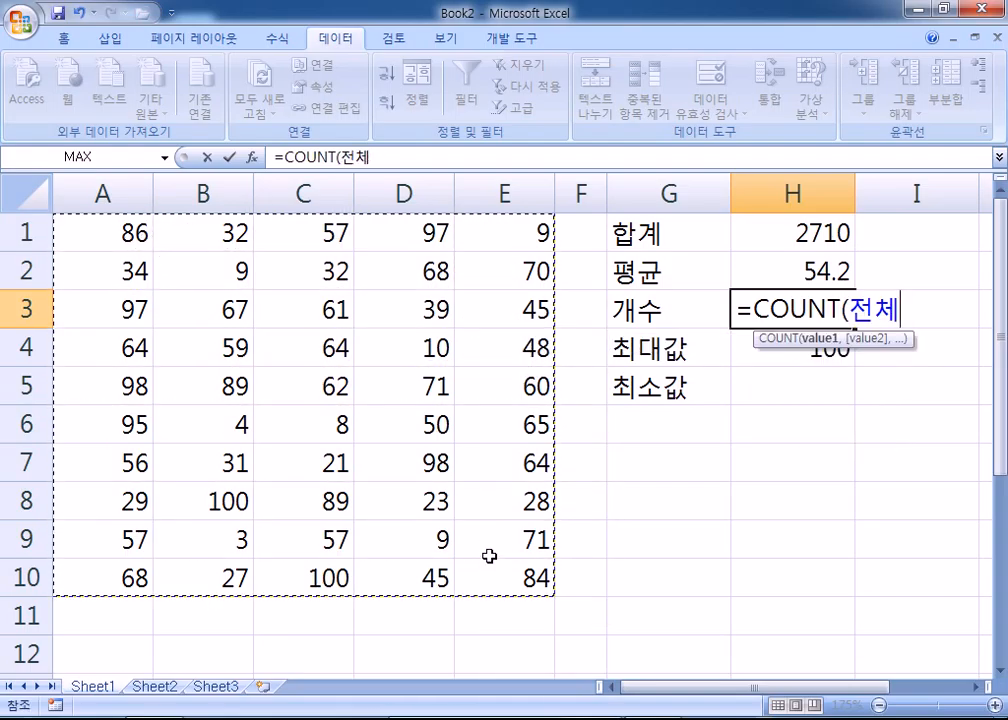
pyautogui.press('Return')
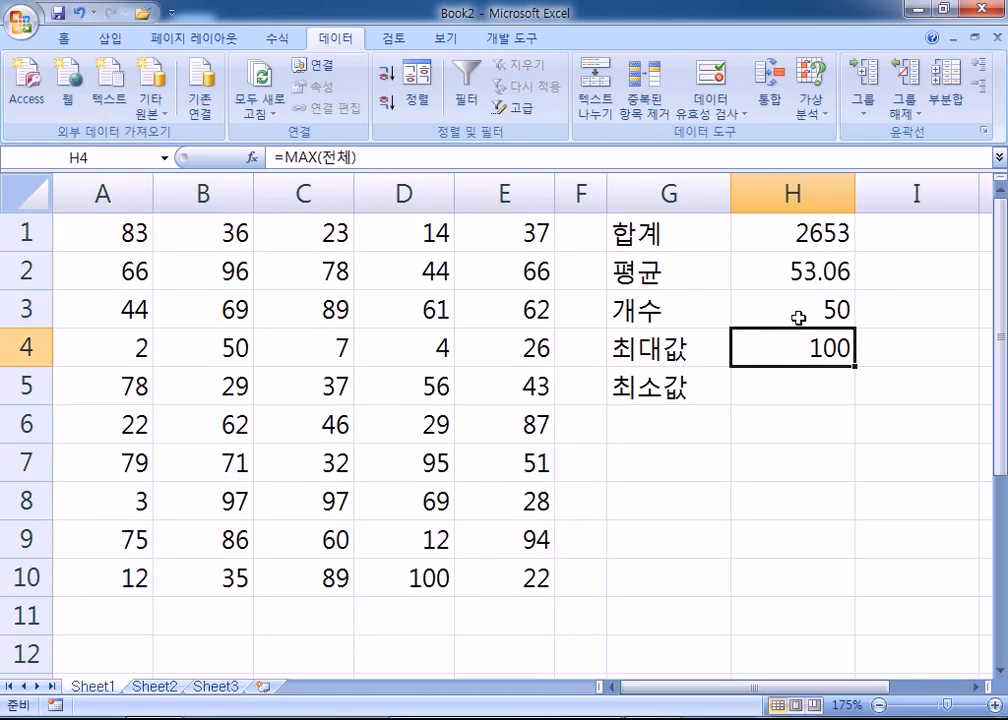
# Enter a MIN formula in H5 beside the 최소값 label, using the data range A1:E10 (전체) as its argument.
pyautogui.click(776, 387)
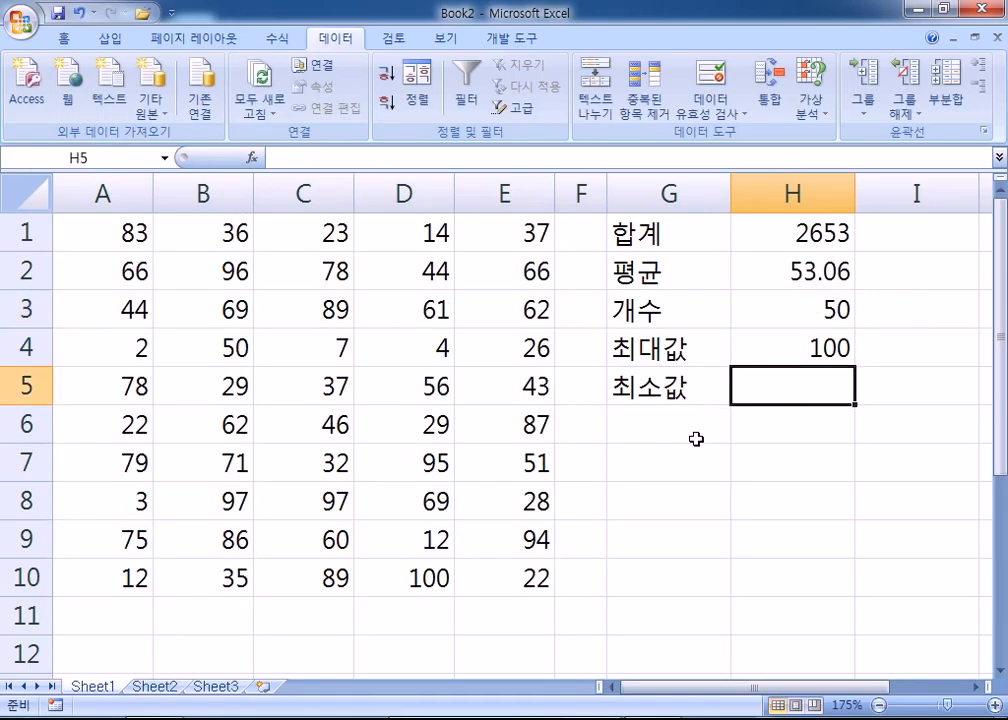
pyautogui.write('=')
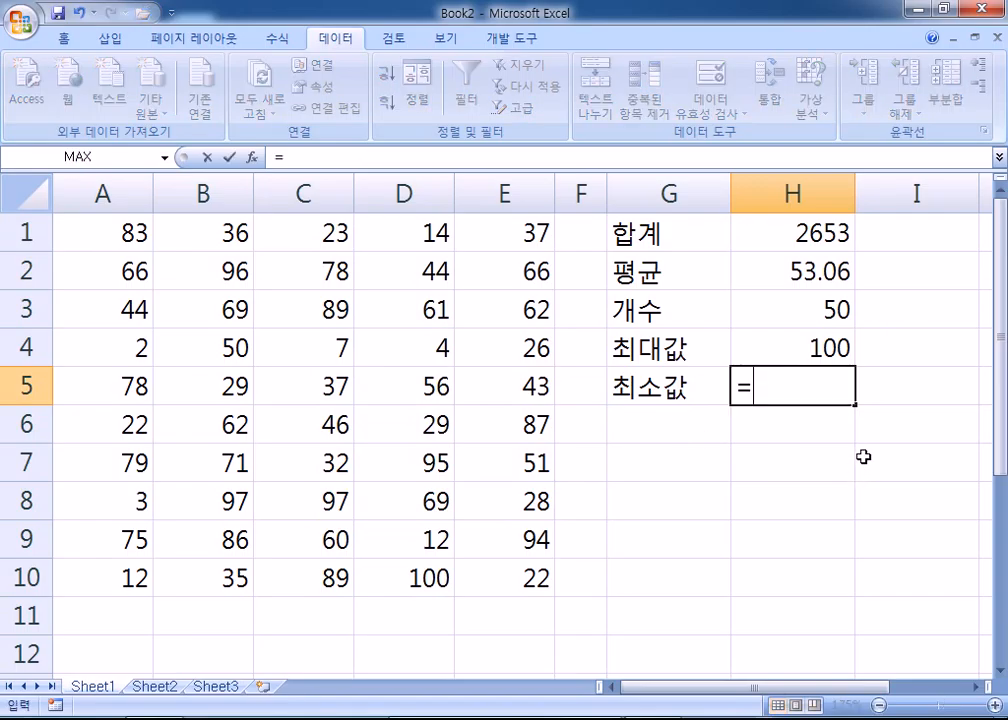
pyautogui.write('MIN')
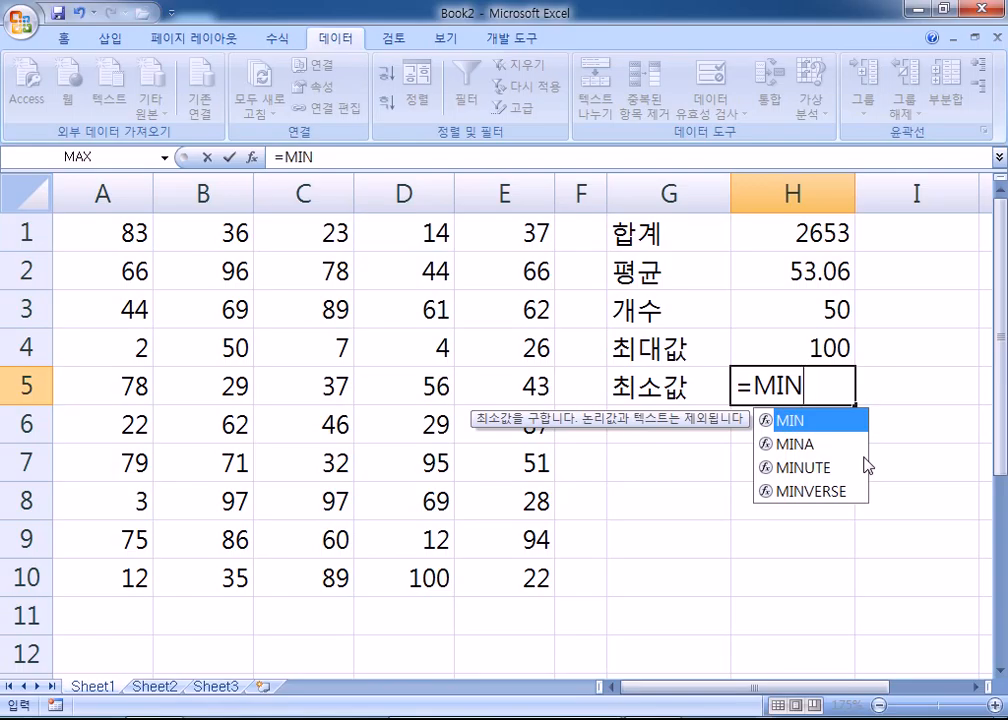
pyautogui.write('(')
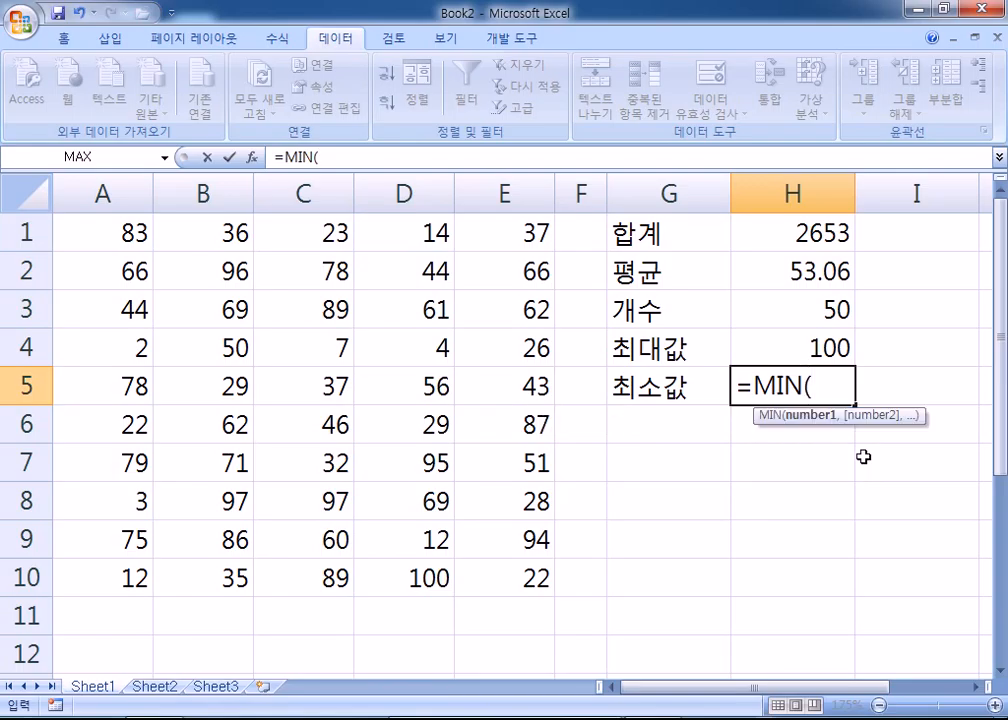
pyautogui.moveTo(113, 226); pyautogui.dragTo(496, 560)
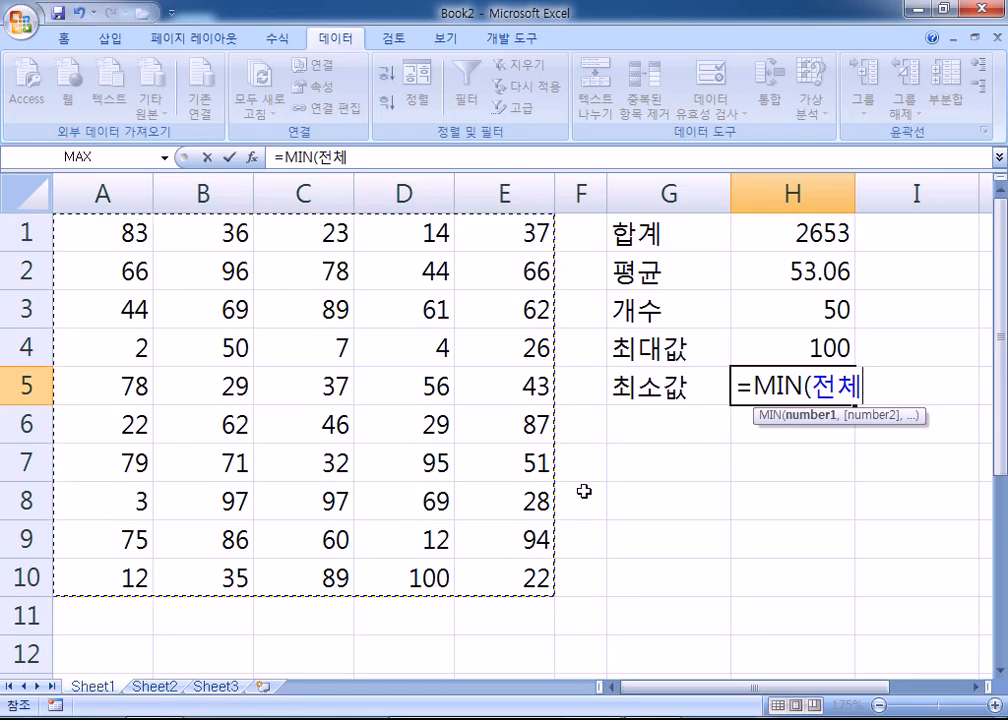
pyautogui.press('Return')
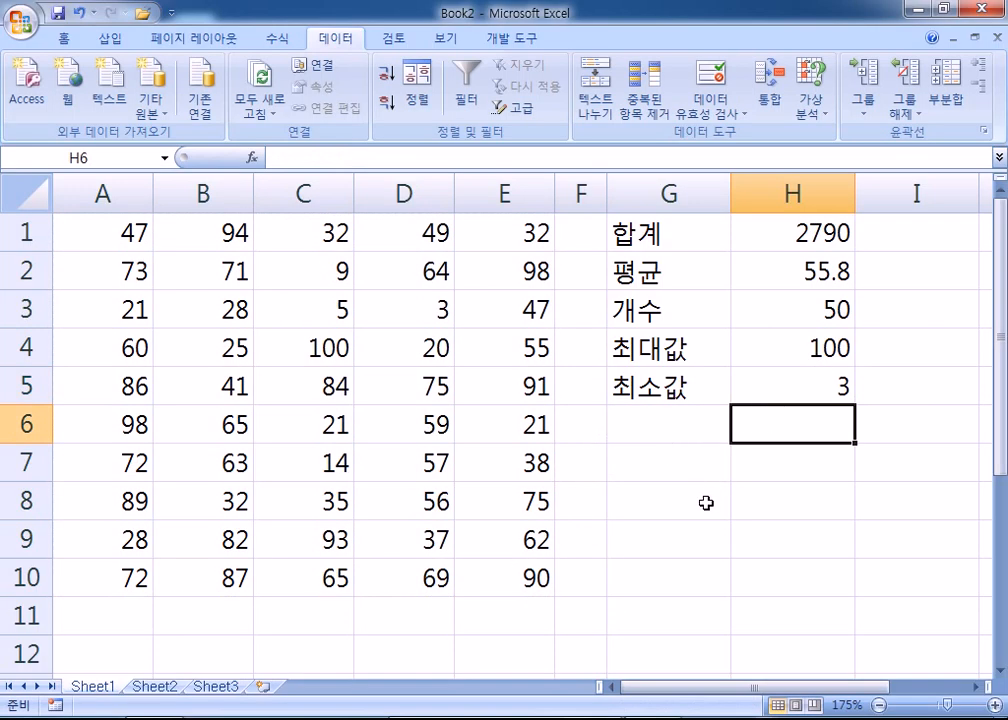
pyautogui.doubleClick(774, 433)
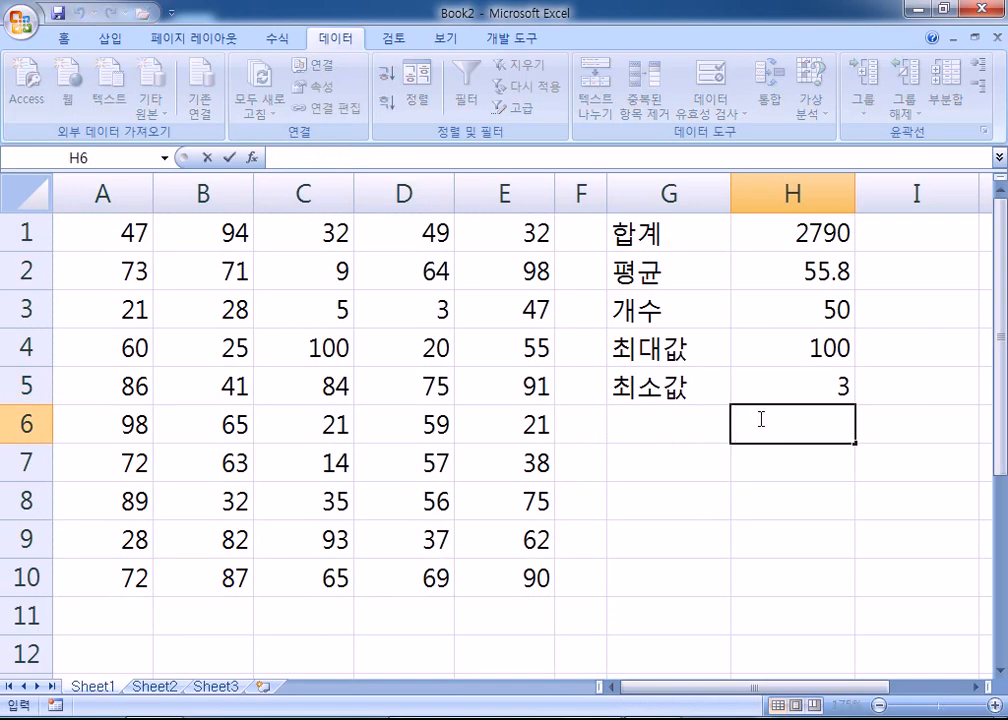
pyautogui.press('Return')
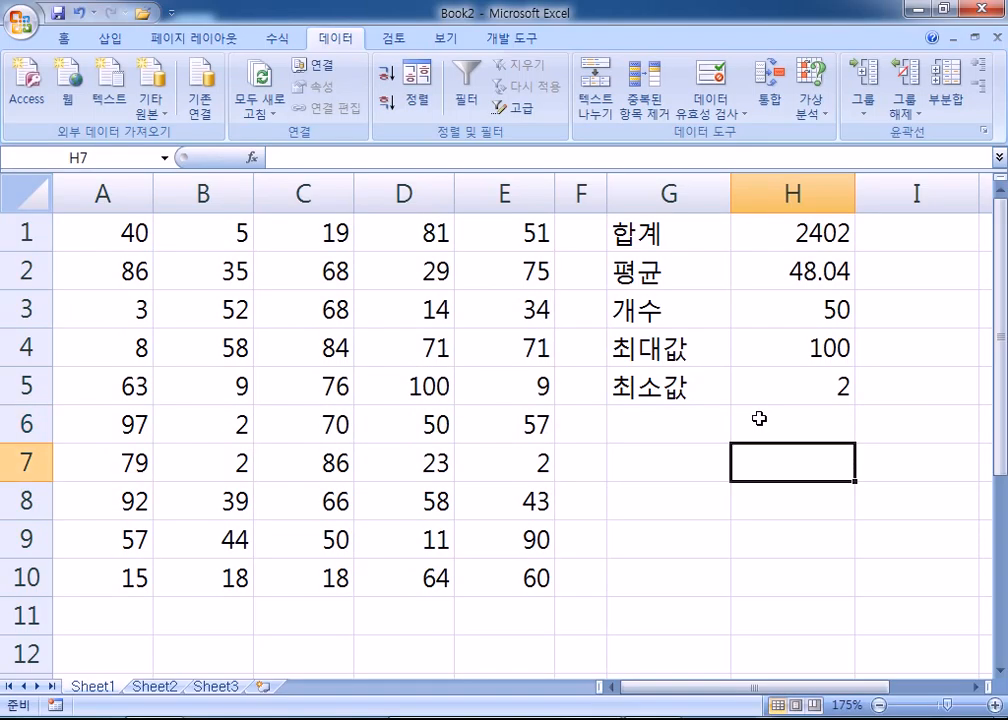
pyautogui.press('Down')
pyautogui.press('Down')
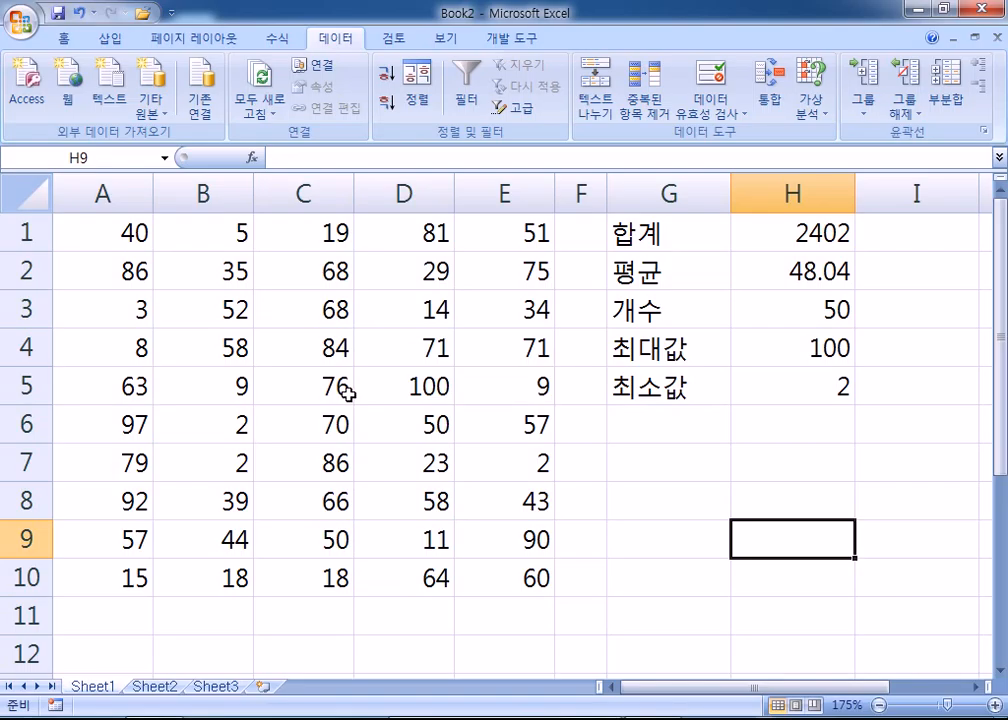
pyautogui.moveTo(646, 232); pyautogui.dragTo(654, 388)
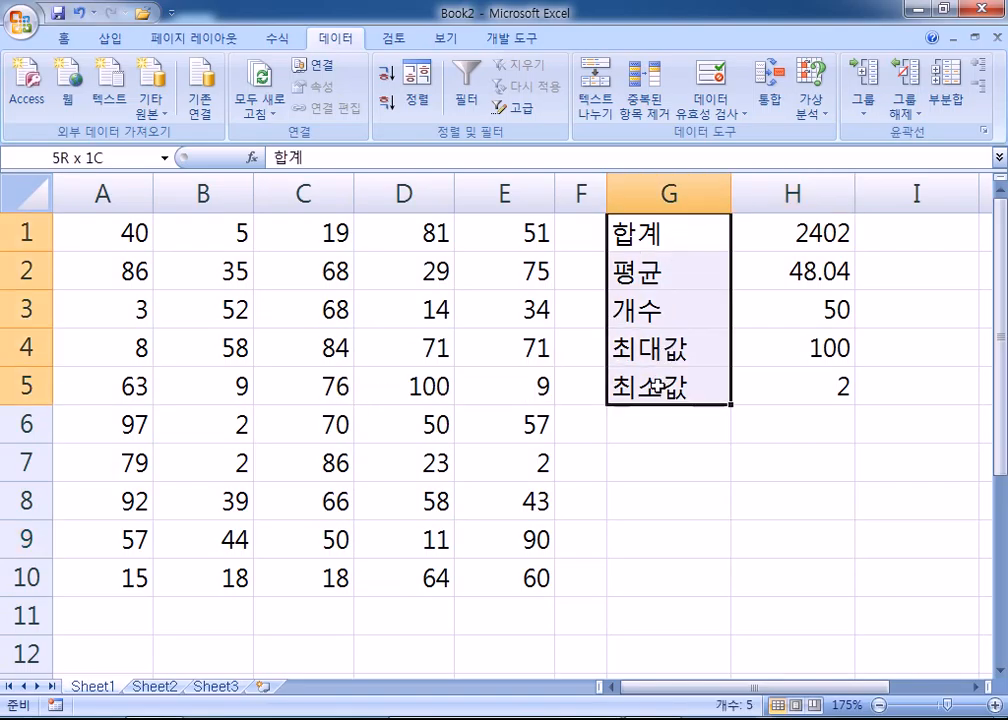
# Label the results in I1:I5 with their function names SUM, AVERAGE, COUNT, MAX and MIN.
pyautogui.click(899, 230)
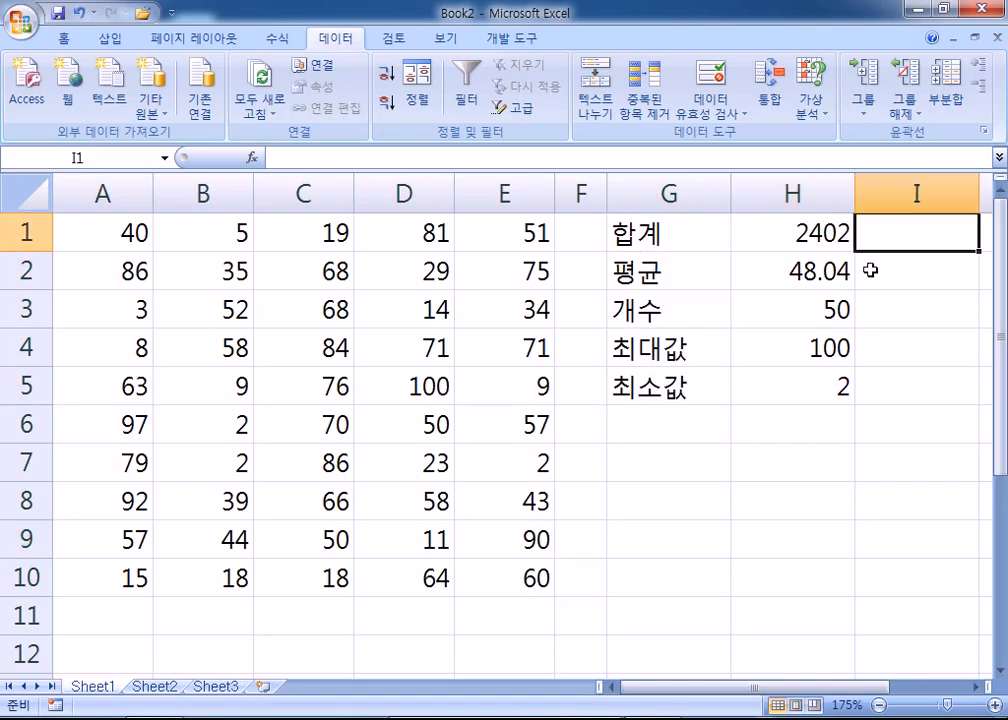
pyautogui.scroll(-1, 689, 592)
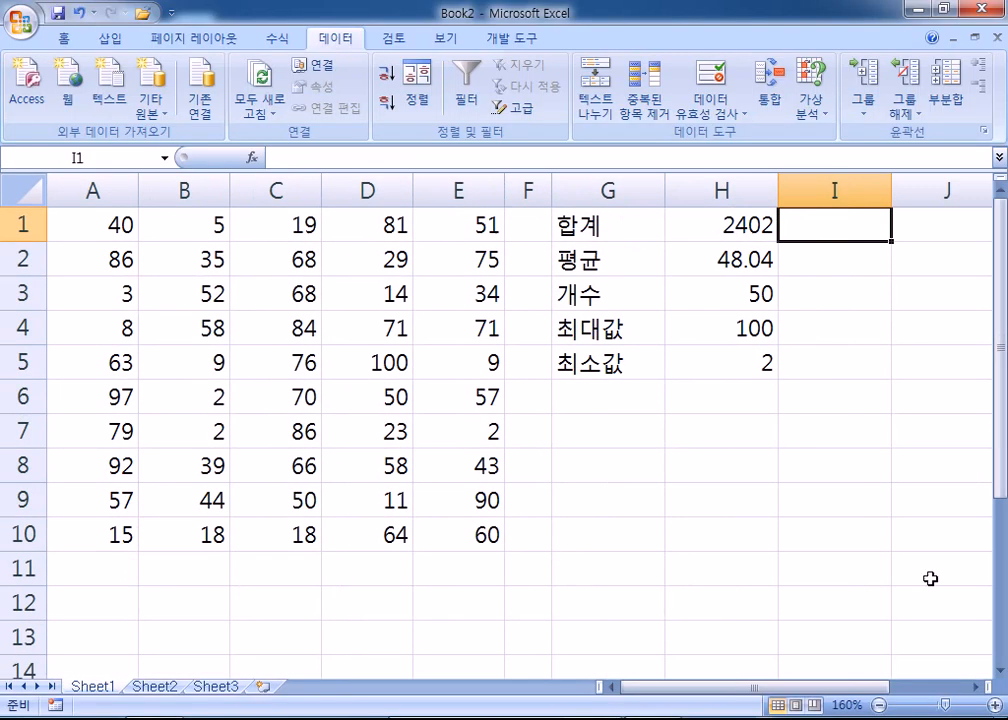
pyautogui.write('SUM')
pyautogui.press('Return')
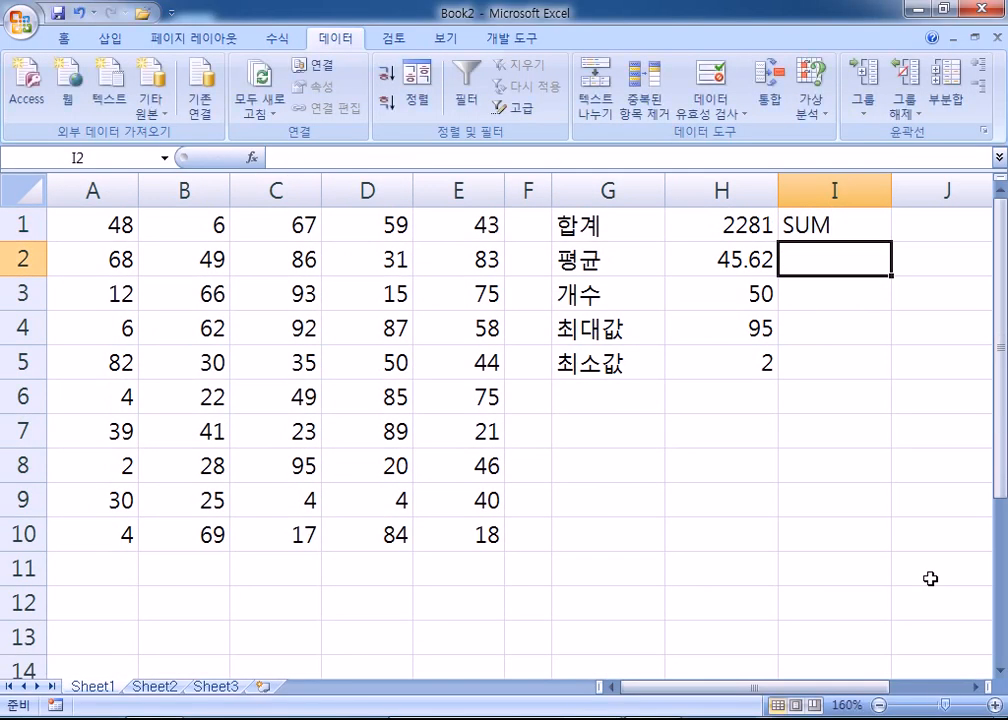
pyautogui.write('AVERAGE')
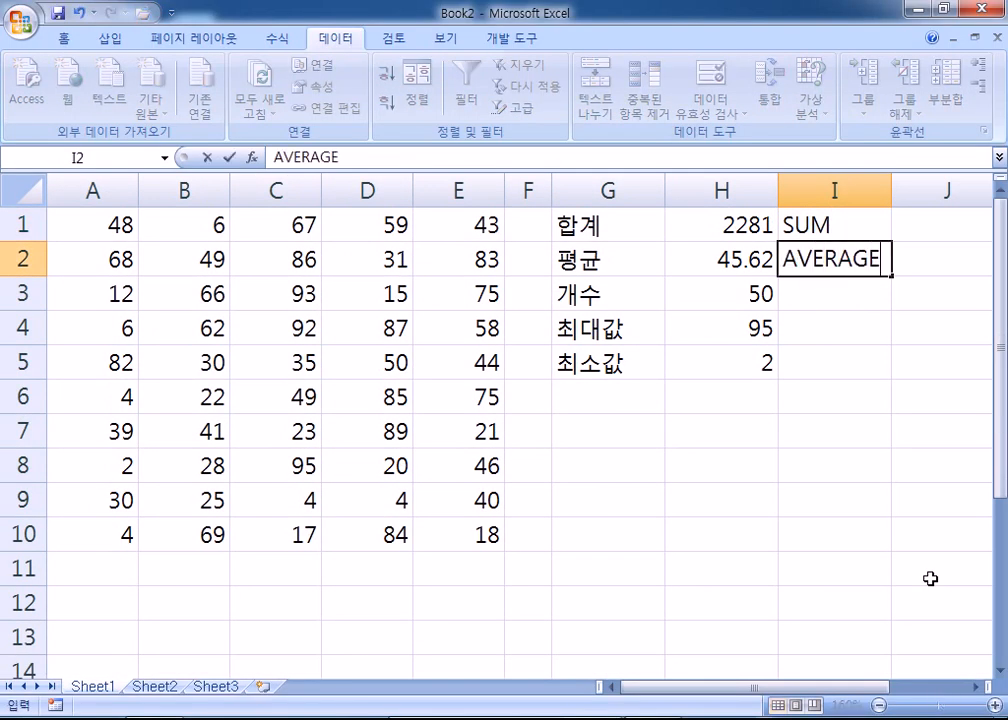
pyautogui.press('Return')
pyautogui.write('COUNT')
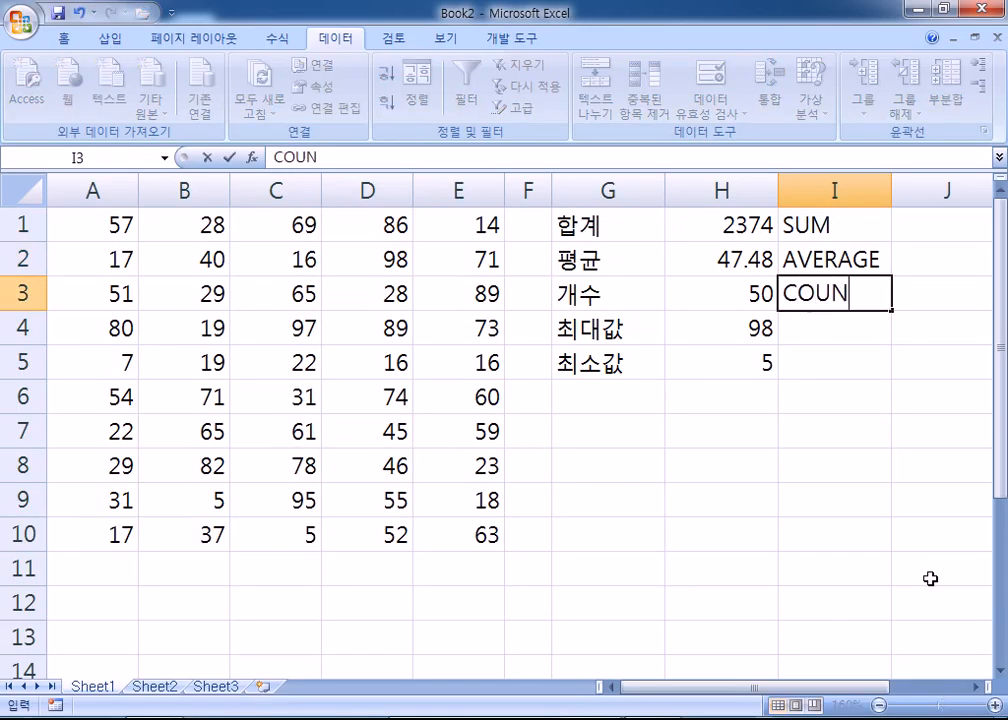
pyautogui.press('Return')
pyautogui.write('MAX')
pyautogui.press('Return')
pyautogui.write('MIN')
pyautogui.press('Return')
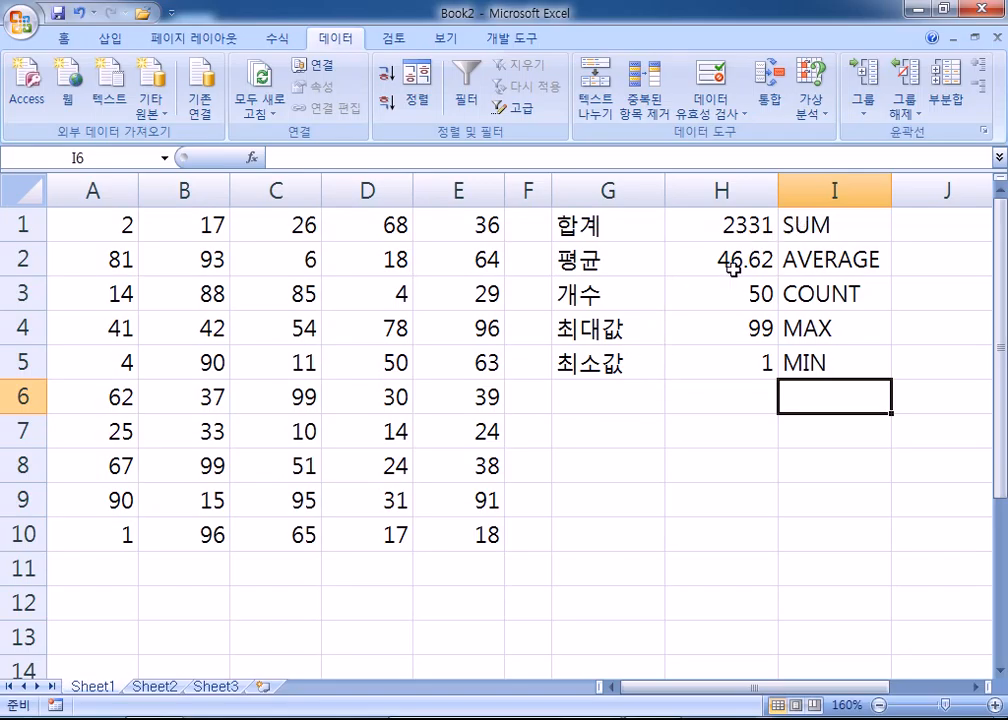
# Open the function wizard for empty cell G7 and examine its 통계 and 수학/삼각 function categories.
pyautogui.click(590, 430)
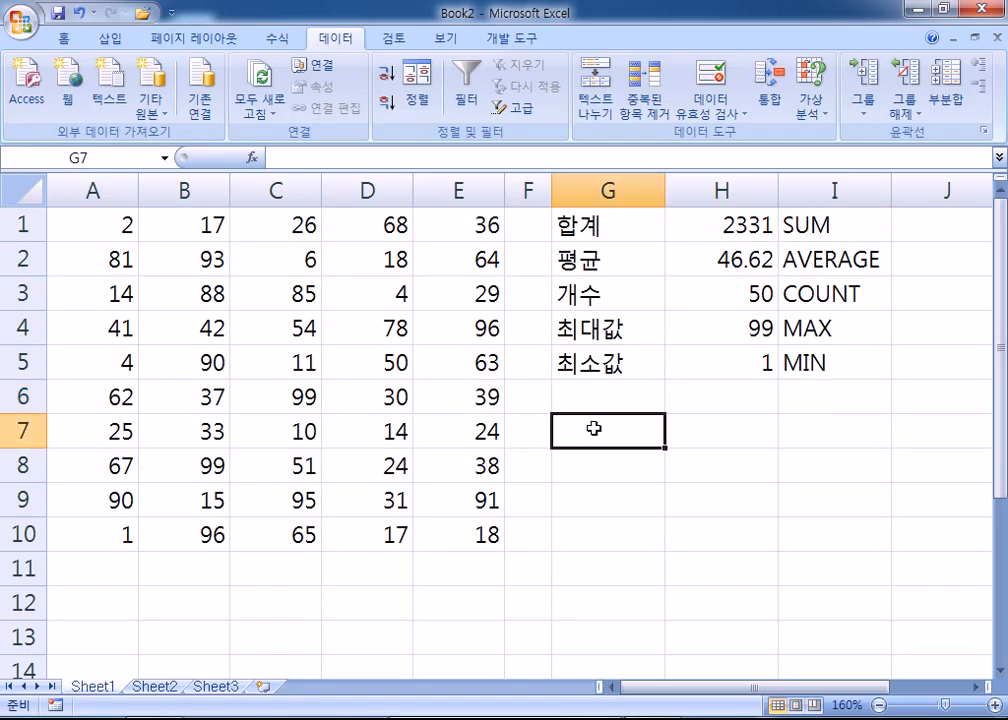
pyautogui.scroll(-2, 594, 428)
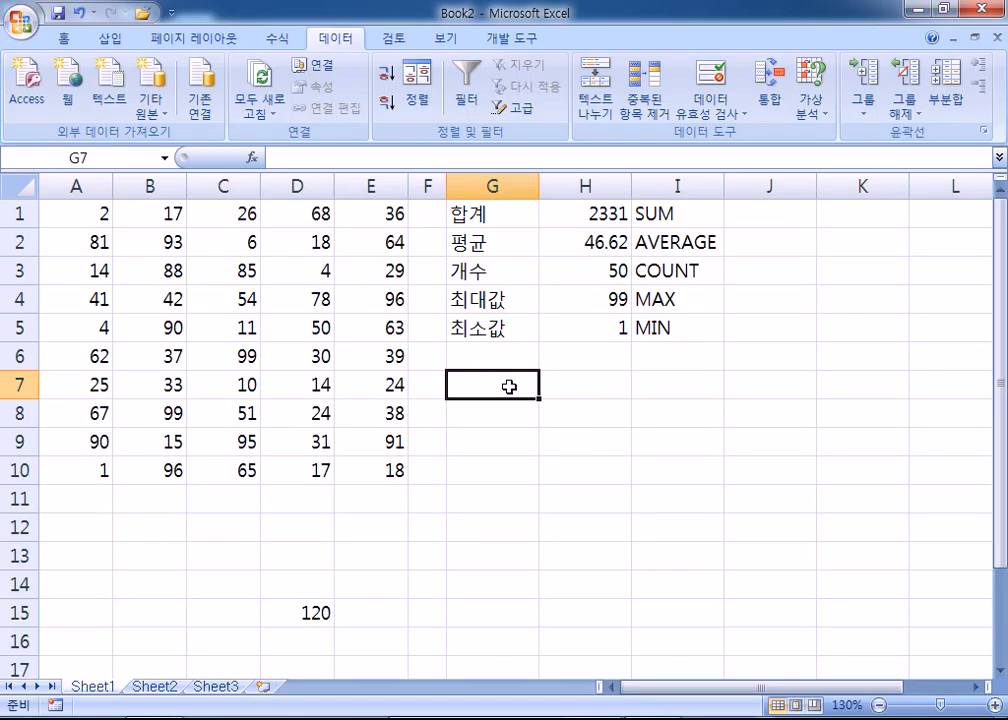
pyautogui.click(253, 159)
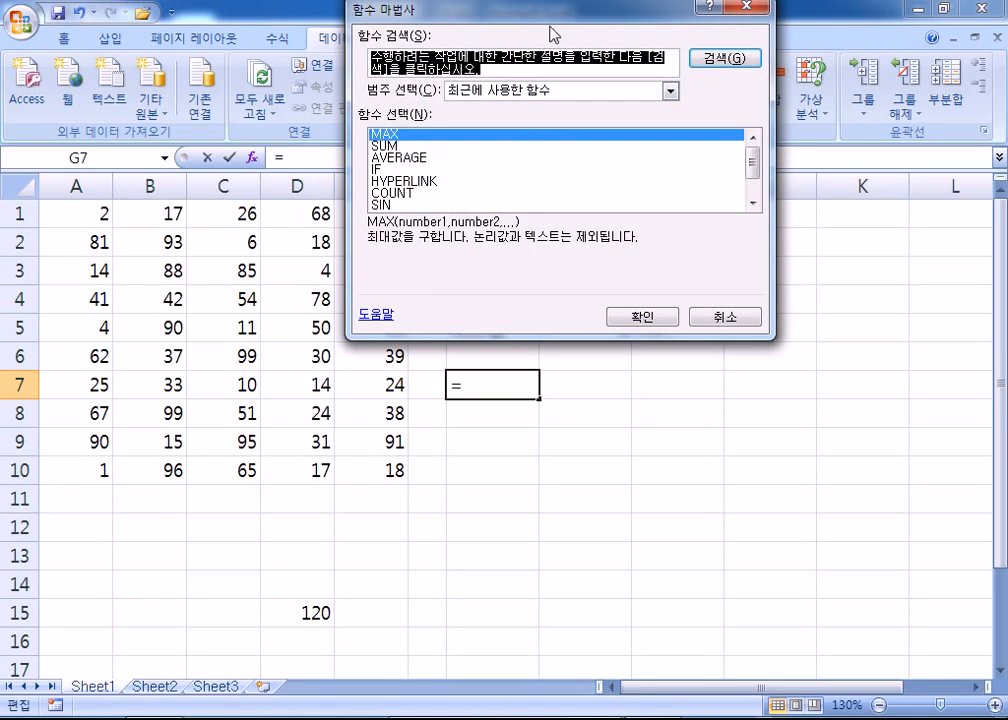
pyautogui.moveTo(556, 18); pyautogui.dragTo(663, 40)
pyautogui.click(607, 118)
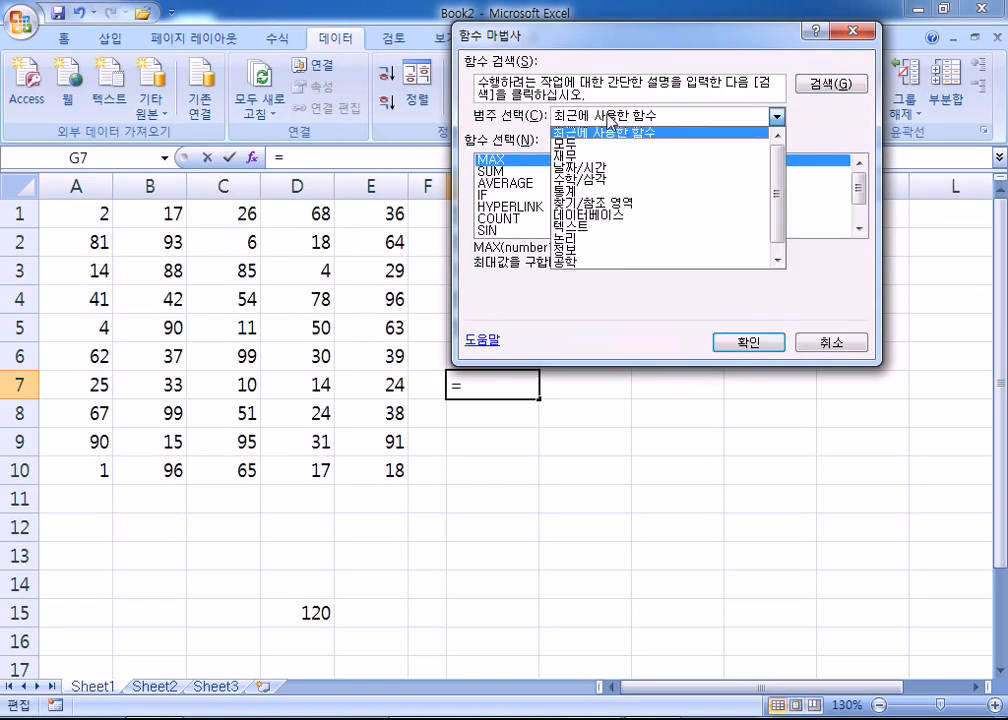
pyautogui.click(585, 190)
pyautogui.click(595, 117)
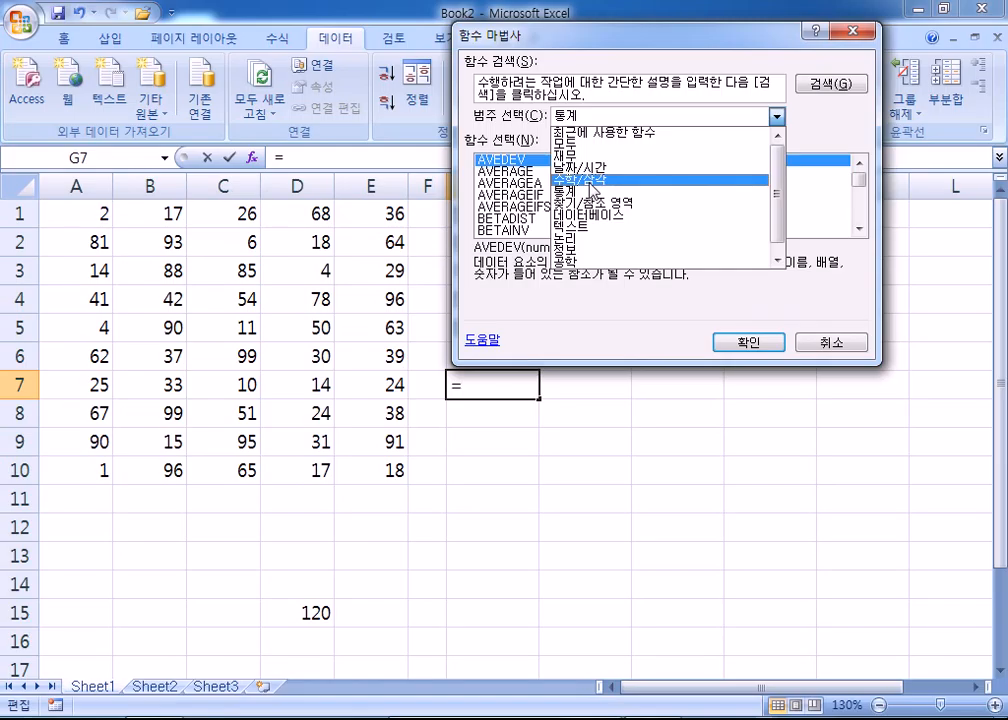
pyautogui.click(592, 180)
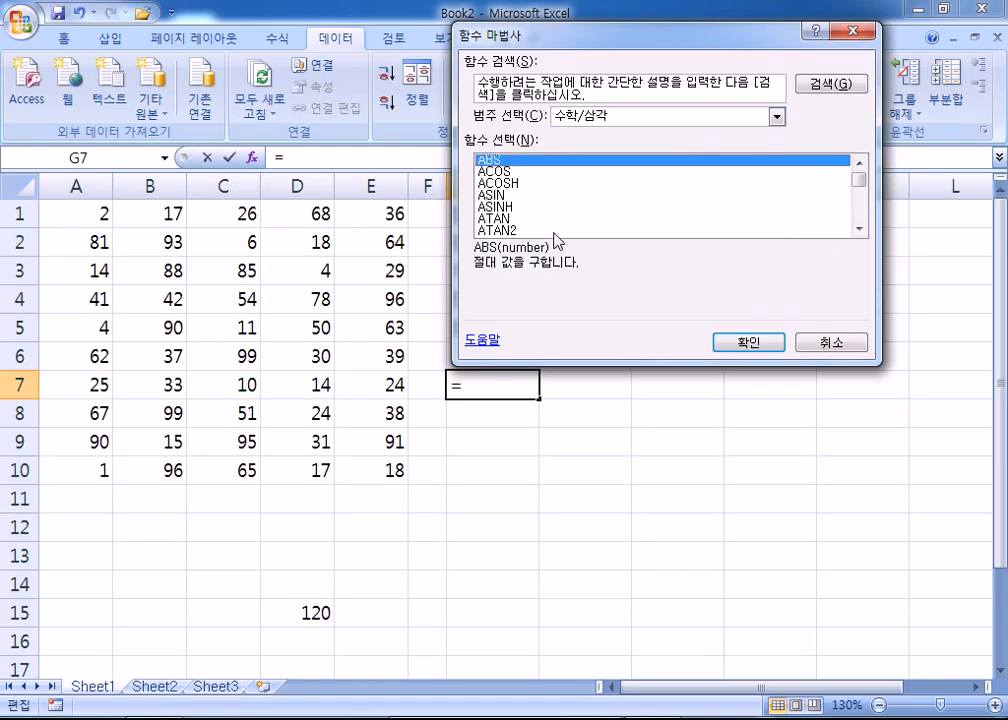
pyautogui.moveTo(603, 35); pyautogui.dragTo(266, 52)
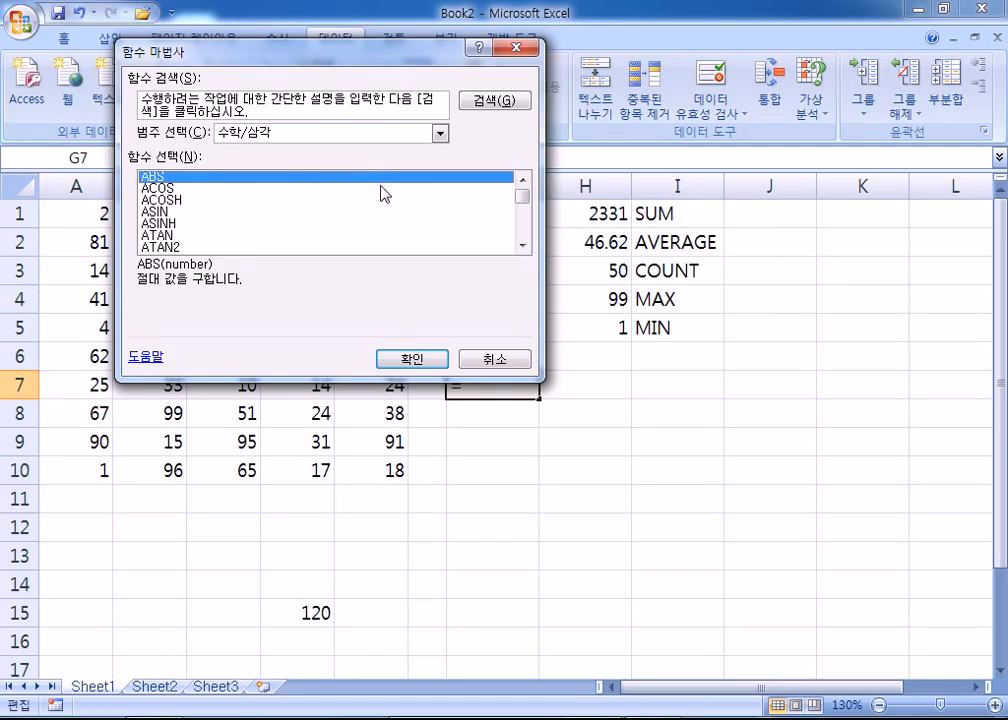
# List all functions (모두) in the function wizard, look through the S and M entries, and view the description of MAX.
pyautogui.moveTo(250, 50); pyautogui.dragTo(738, 72)
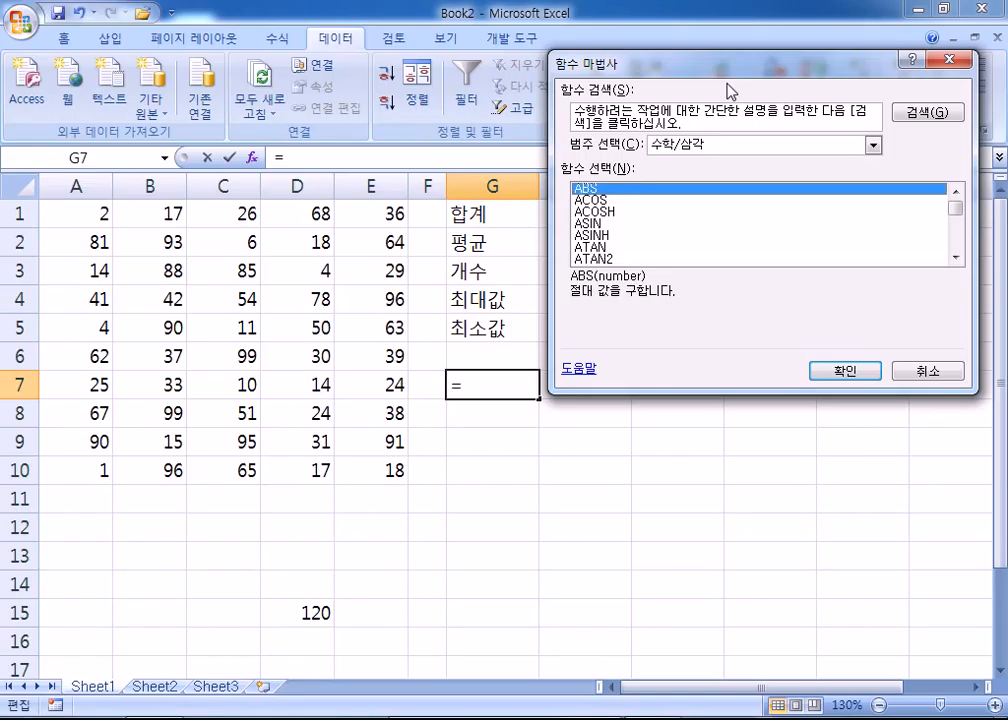
pyautogui.click(690, 145)
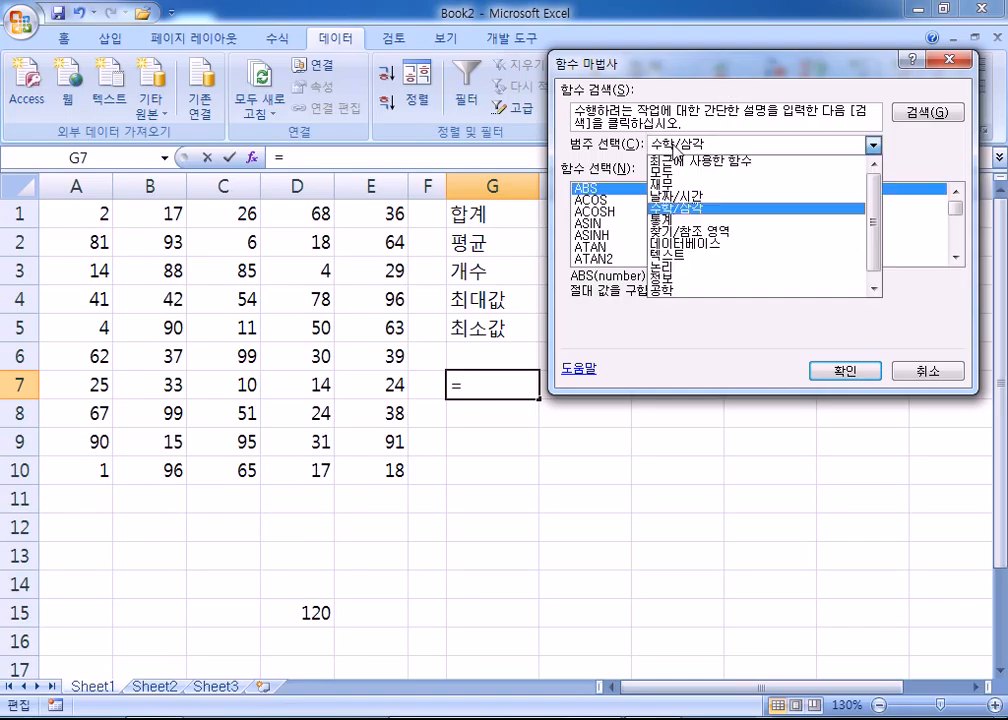
pyautogui.click(677, 174)
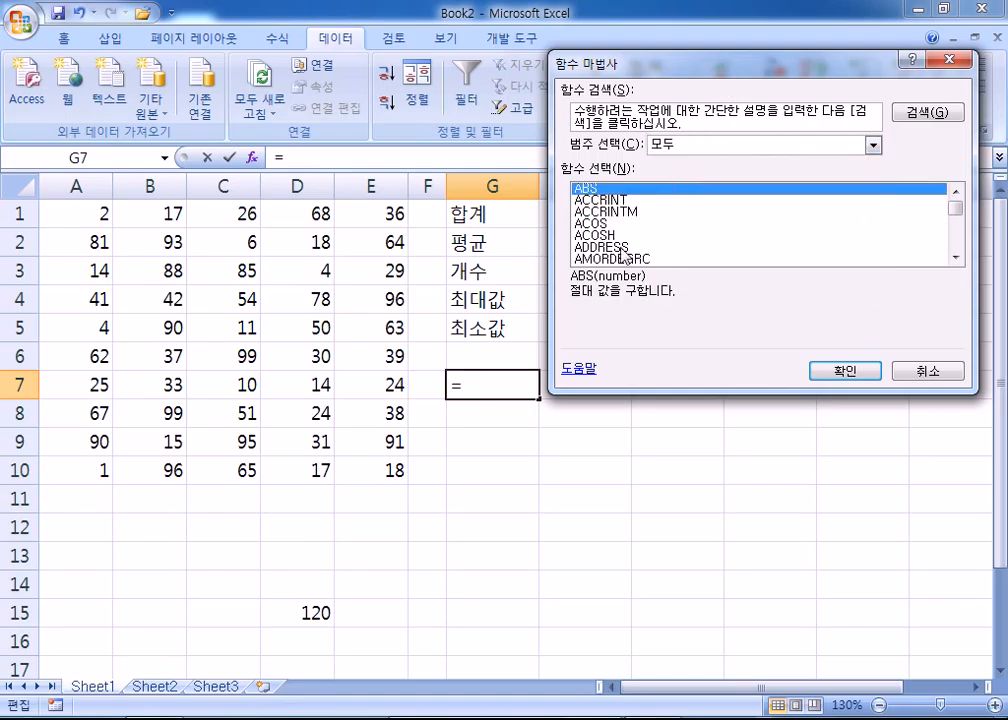
pyautogui.click(695, 147)
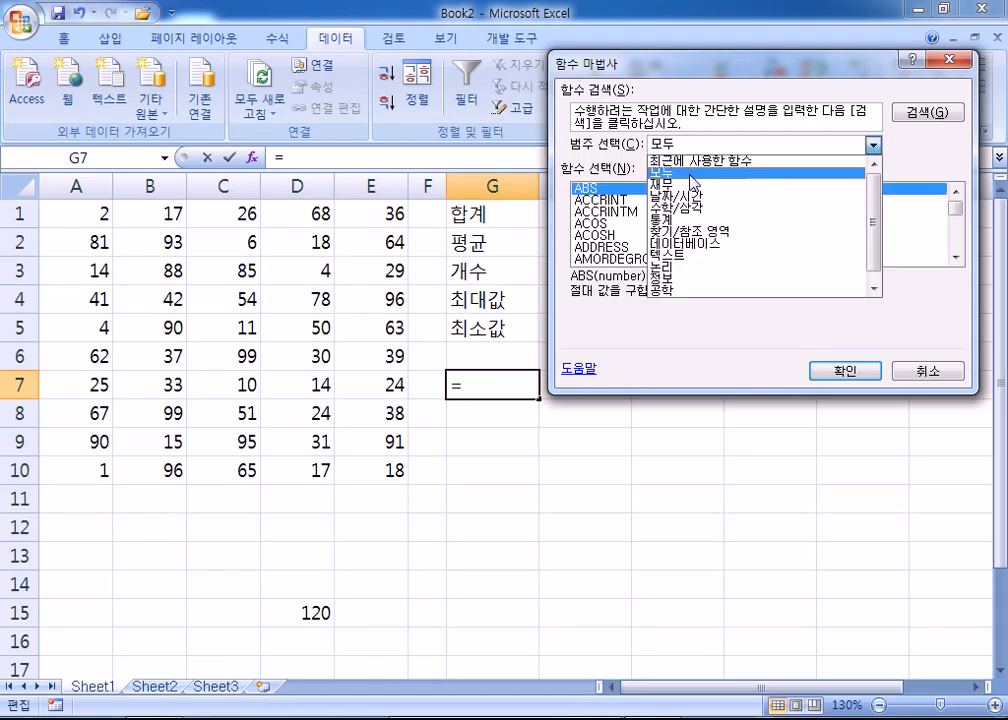
pyautogui.click(675, 174)
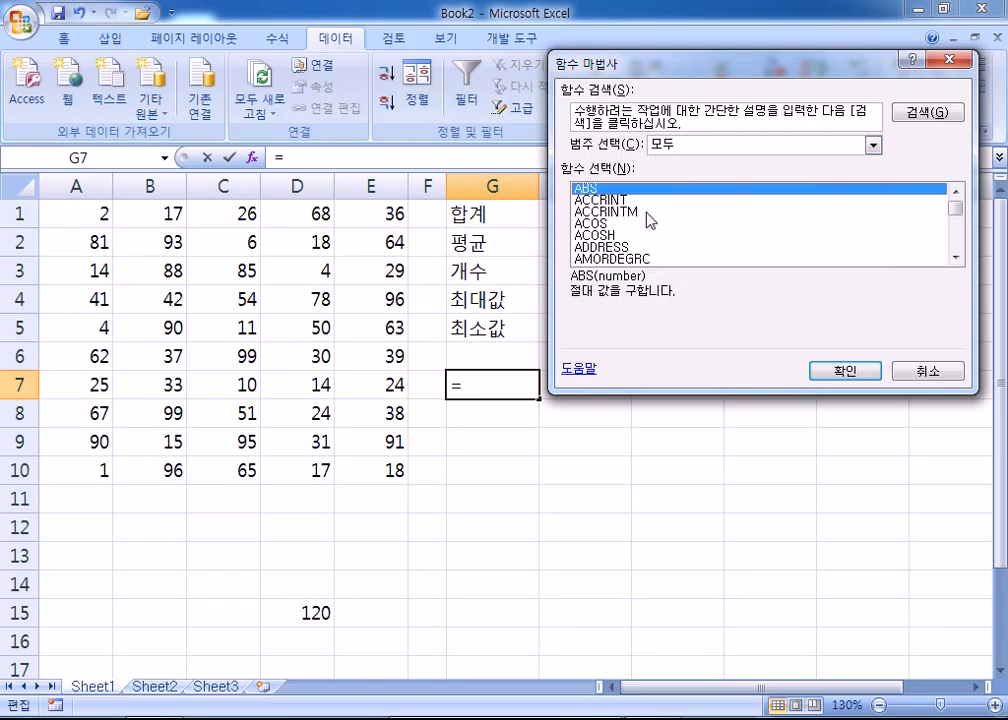
pyautogui.press('s')
pyautogui.scroll(-1, 595, 245)
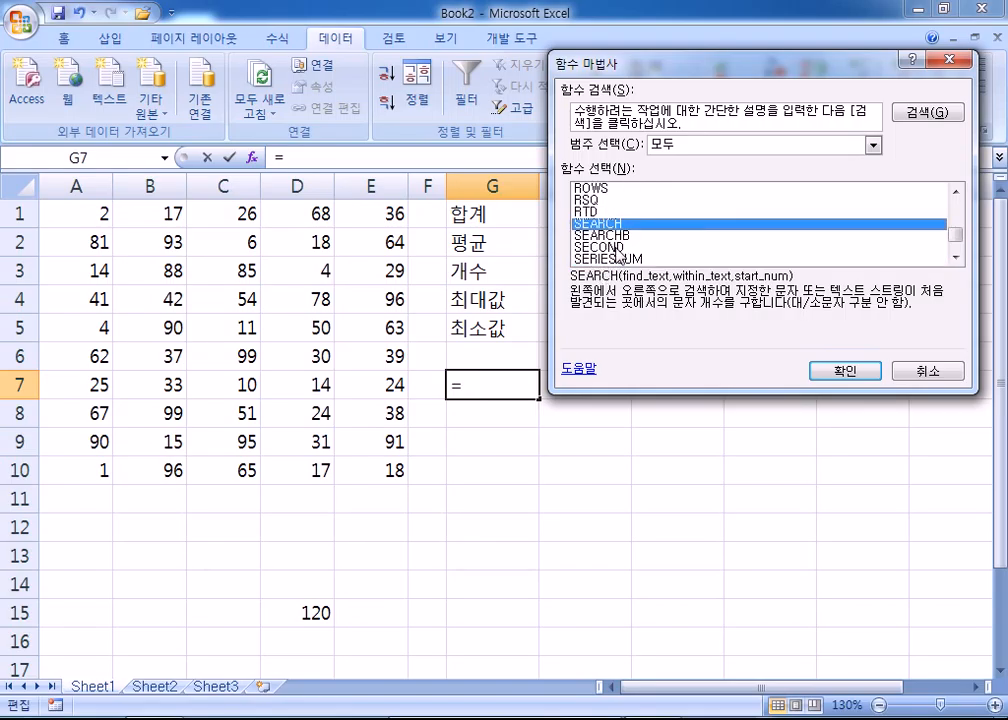
pyautogui.press('m')
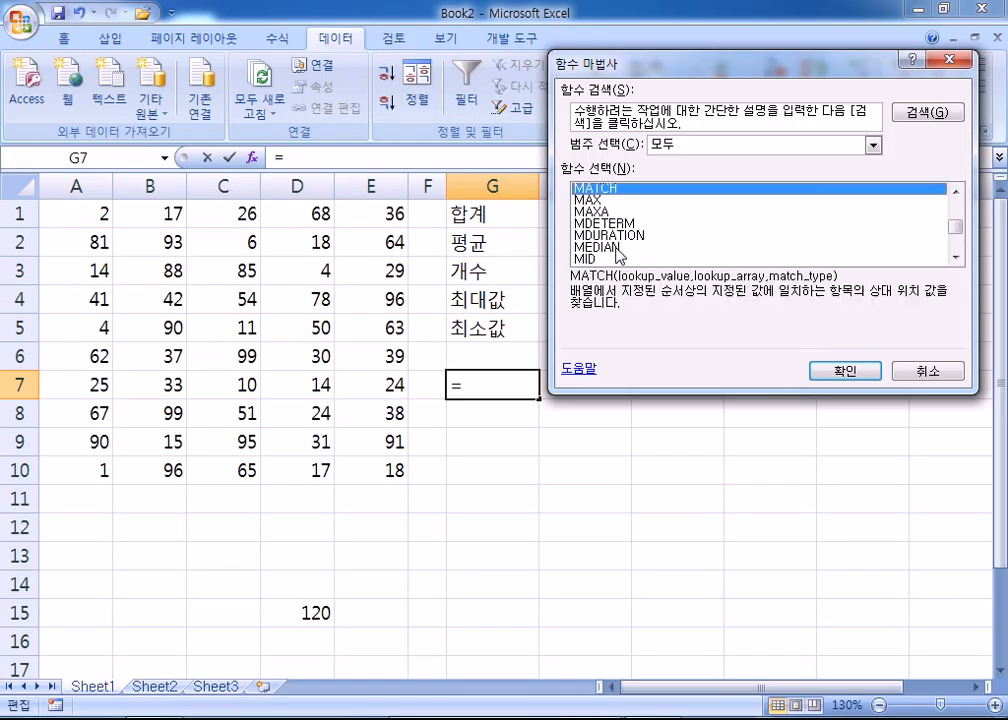
pyautogui.click(600, 201)
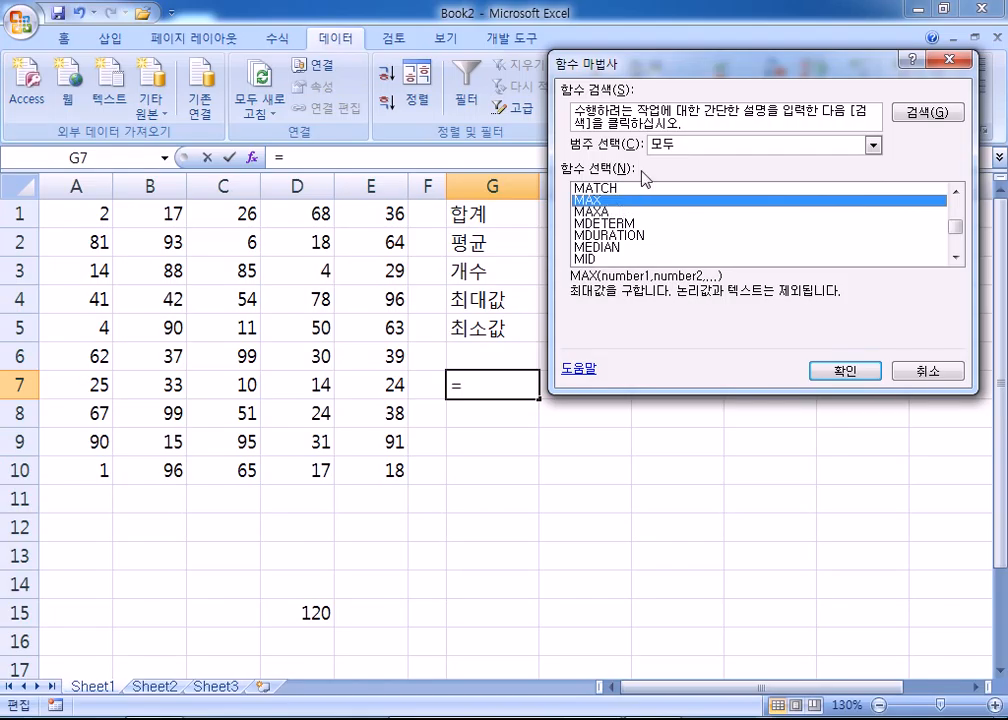
# Find MAX in the wizard's 통계 category, view its description, and close the wizard without inserting a function.
pyautogui.click(678, 146)
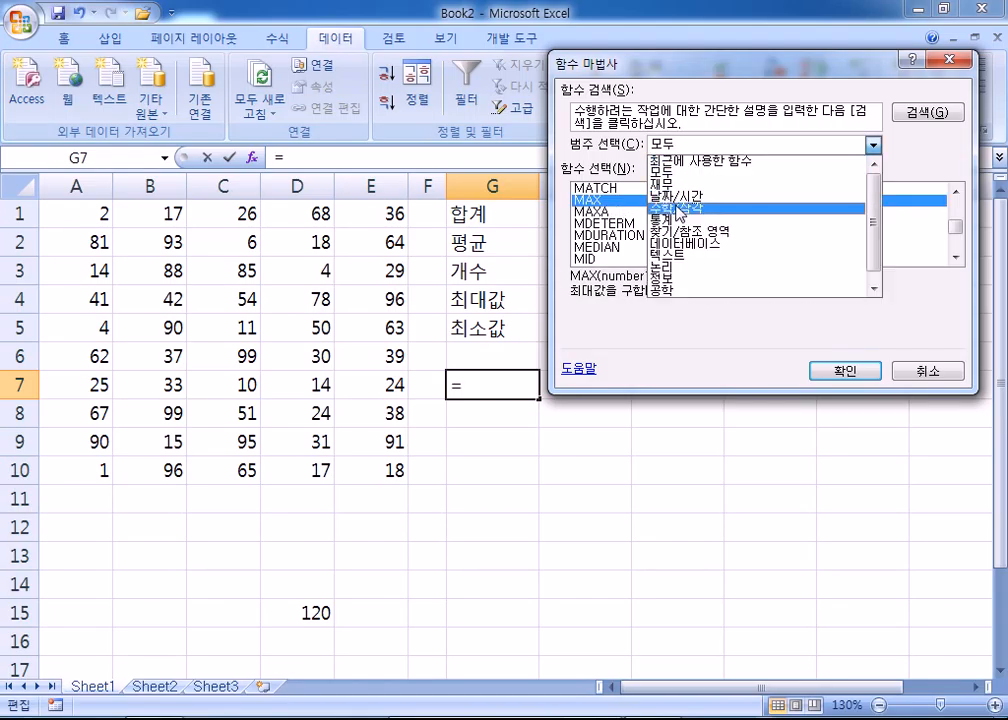
pyautogui.click(668, 219)
pyautogui.click(600, 212)
pyautogui.scroll(-9, 610, 230)
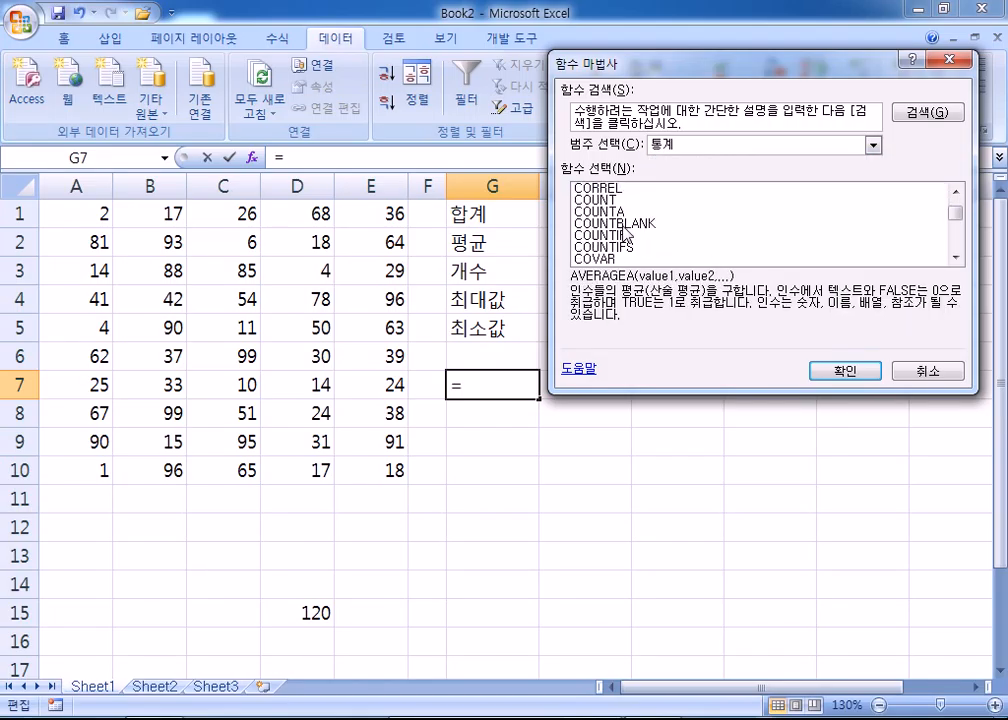
pyautogui.scroll(-3, 625, 244)
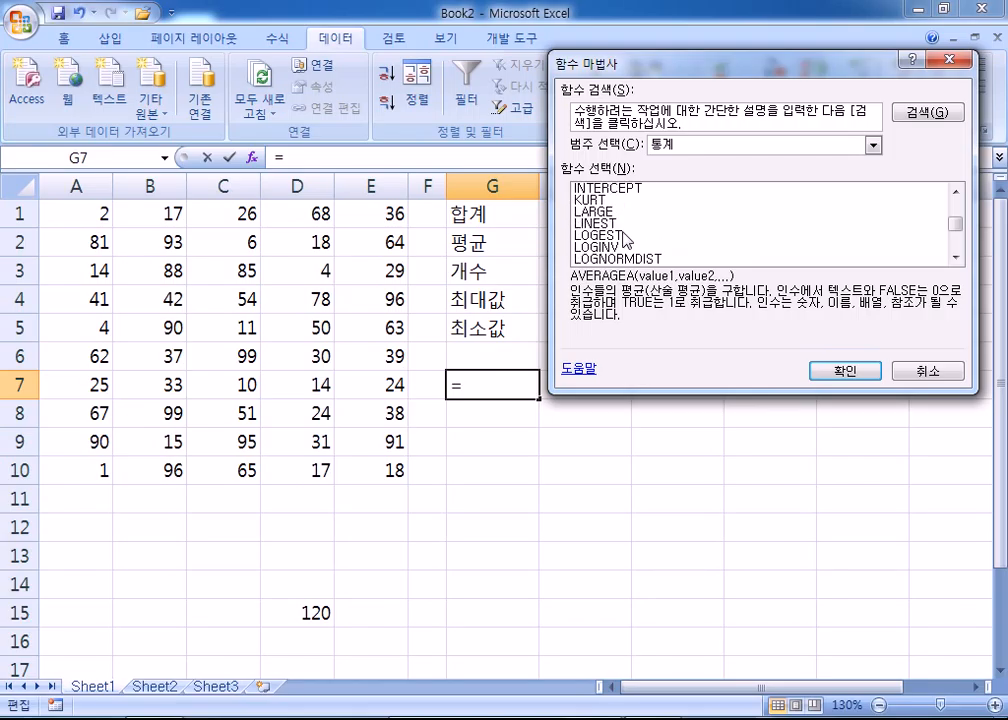
pyautogui.scroll(-2, 625, 238)
pyautogui.click(638, 201)
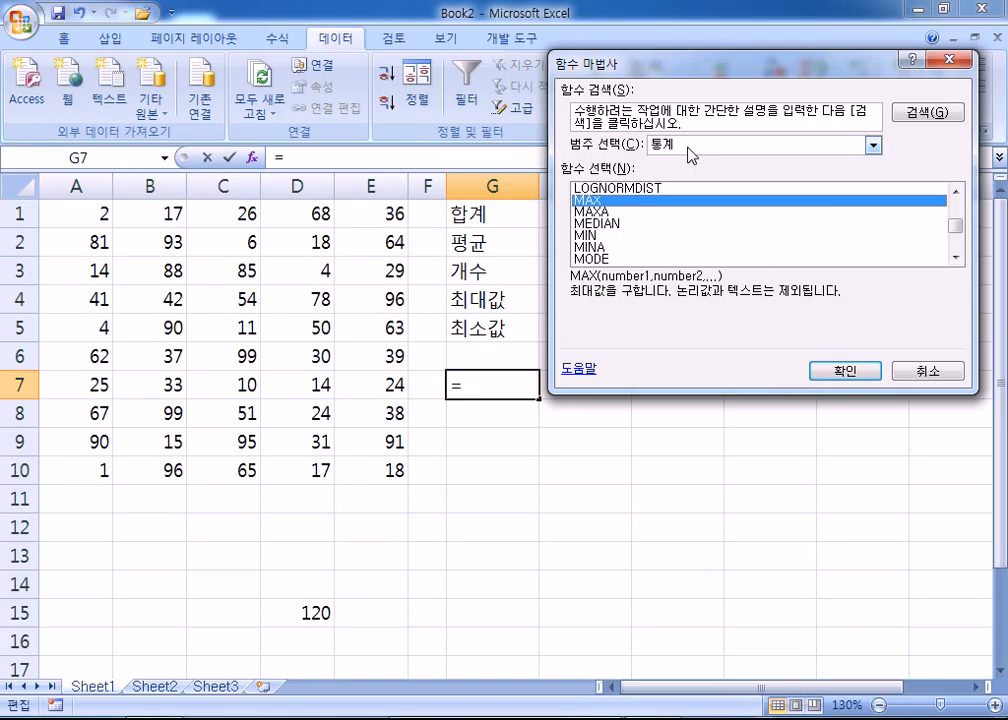
pyautogui.click(922, 371)
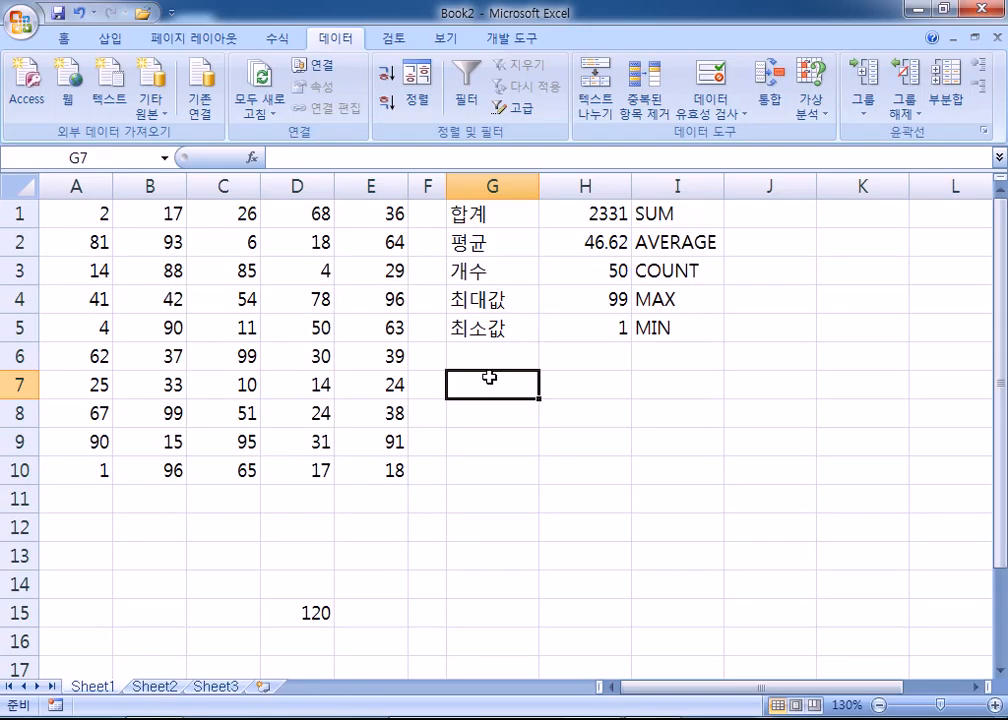
# Begin a MAX formula by name in G7, view its function arguments, and discard the entry.
pyautogui.write('=')
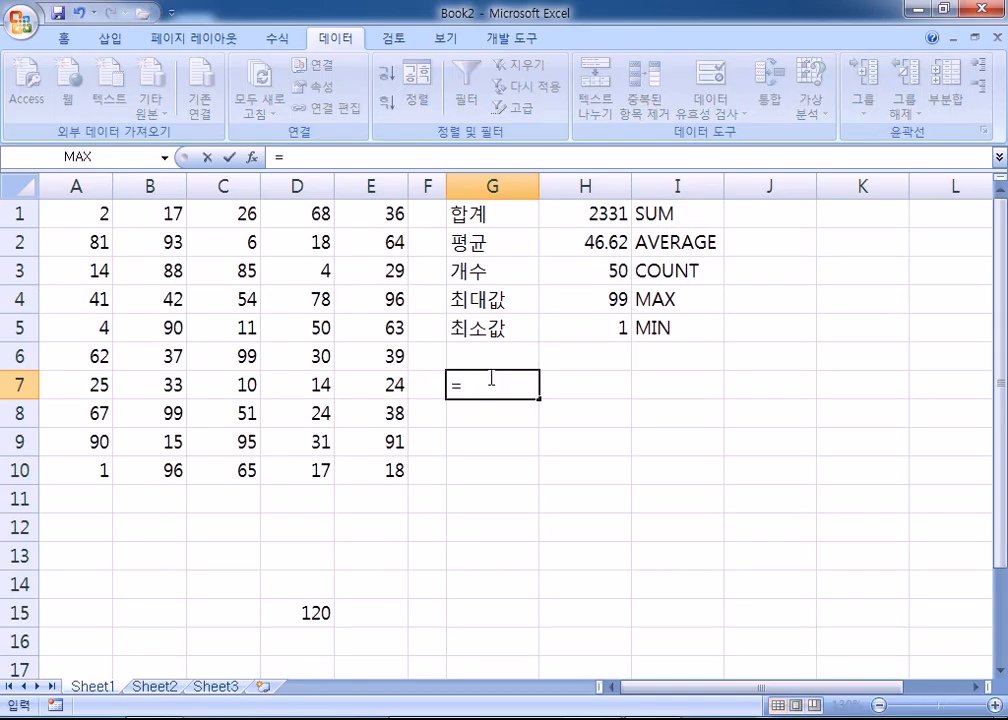
pyautogui.write('MA')
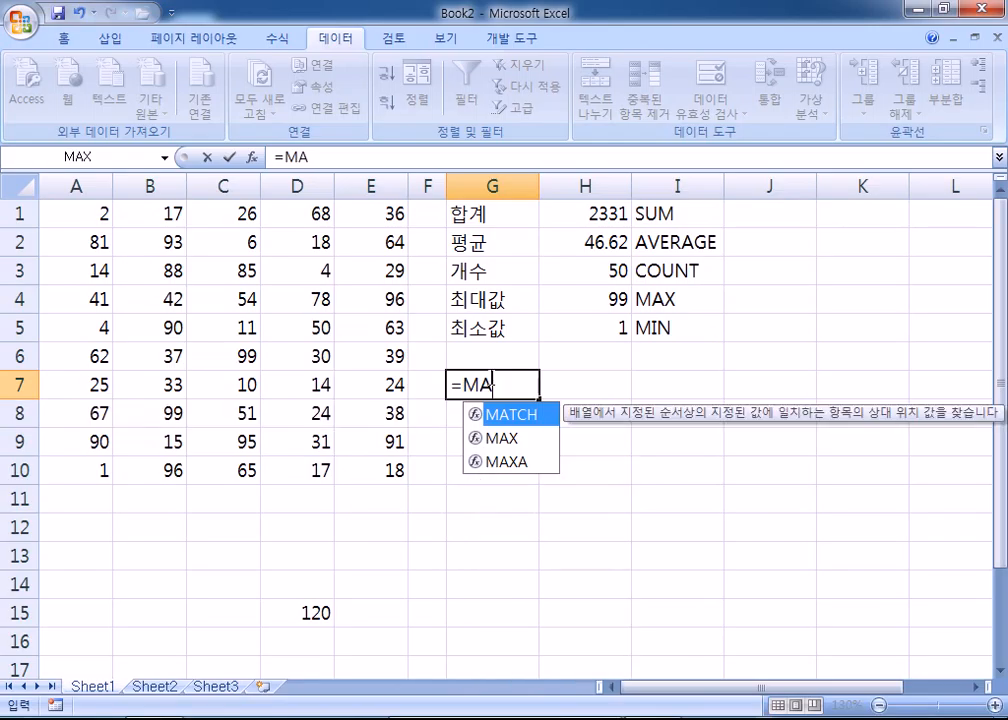
pyautogui.write('X(')
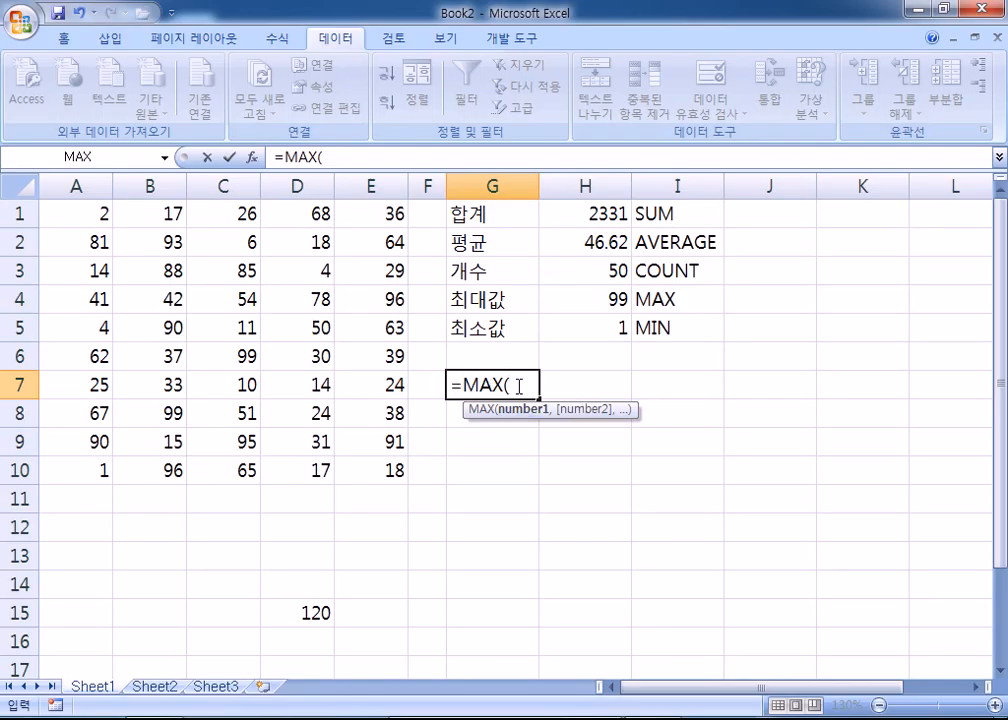
pyautogui.click(252, 157)
pyautogui.moveTo(420, 78); pyautogui.dragTo(987, 107)
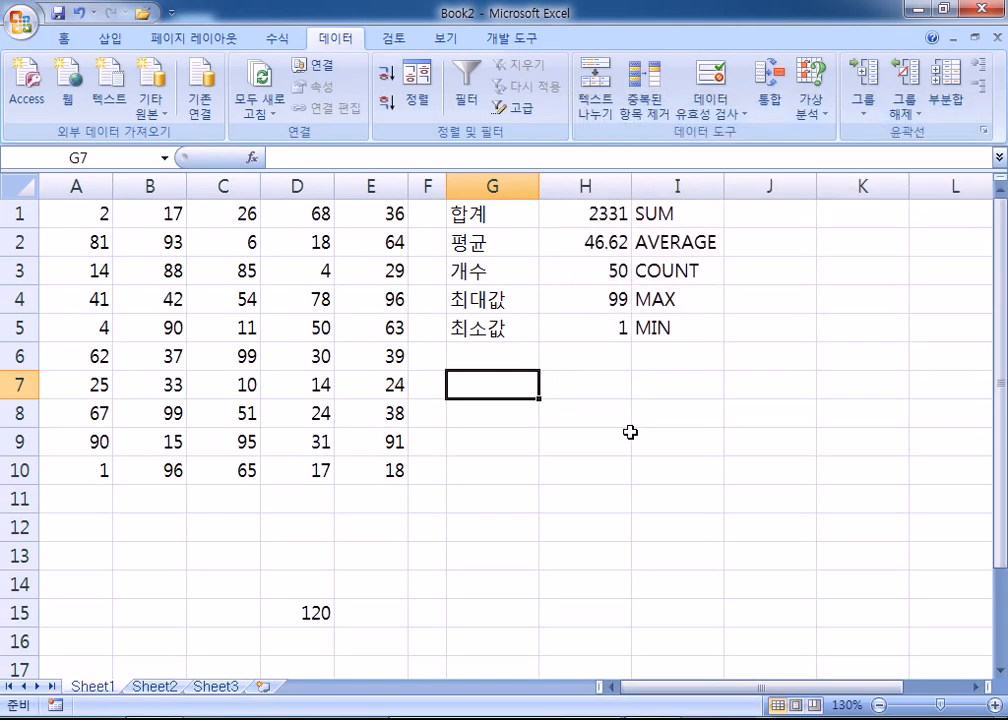
# Choose MAX from the 통계 category of the function wizard for G7, view its arguments, and discard the formula.
pyautogui.click(252, 157)
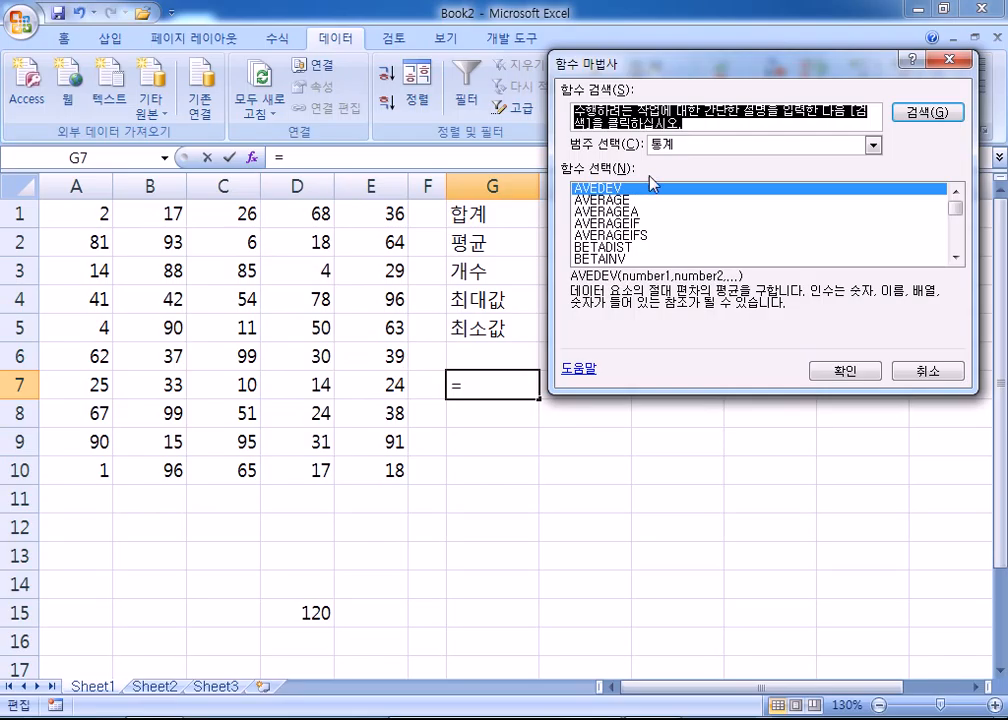
pyautogui.click(800, 244)
pyautogui.press('n')
pyautogui.press('m')
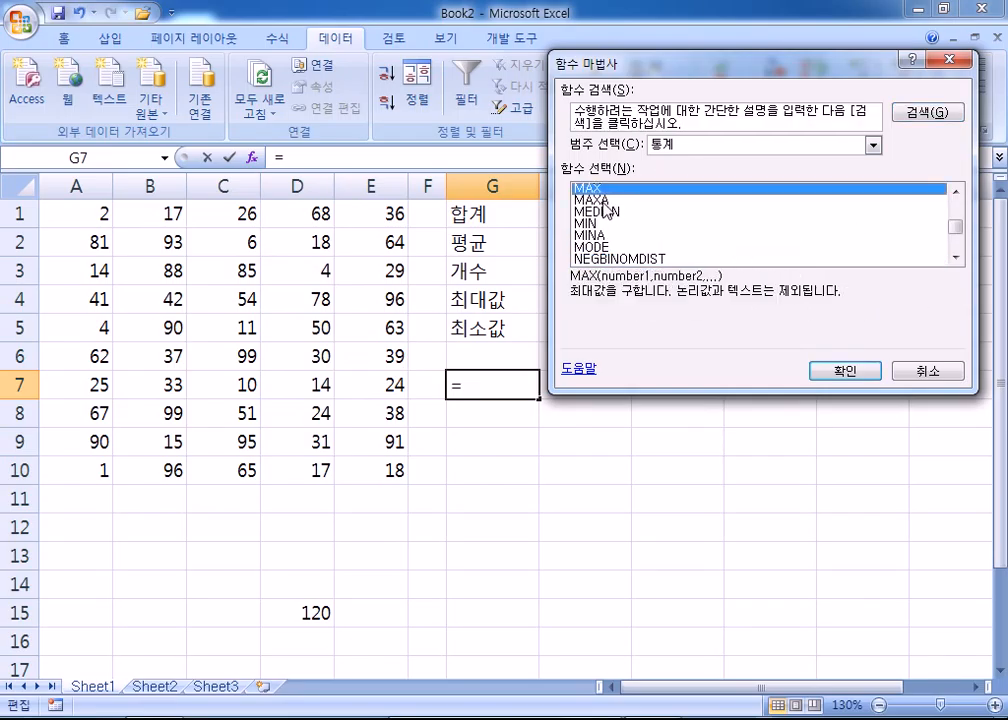
pyautogui.click(846, 371)
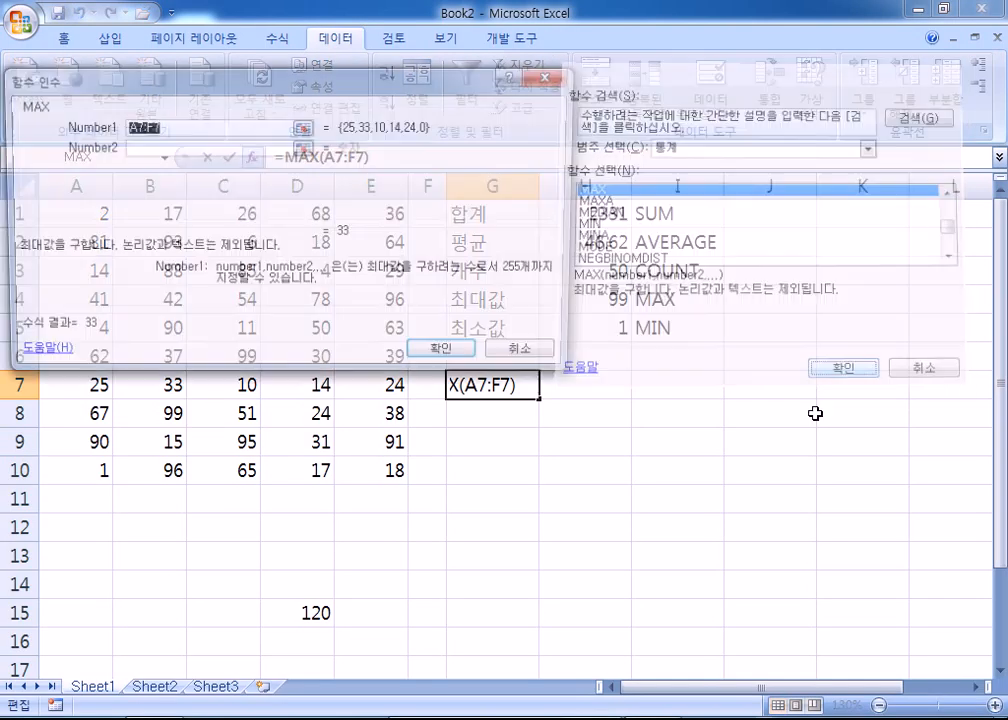
pyautogui.moveTo(477, 80); pyautogui.dragTo(1007, 132)
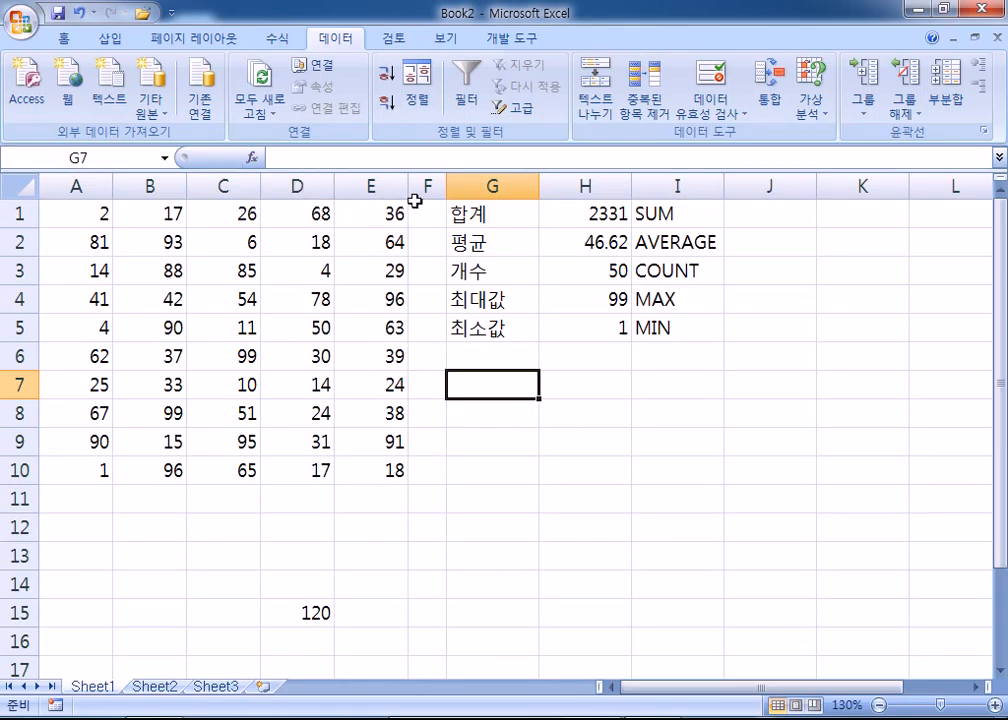
# Enter =MAX( in G7, examine the Number1 and Number2 argument fields for it, and cancel the formula.
pyautogui.write('=MA')
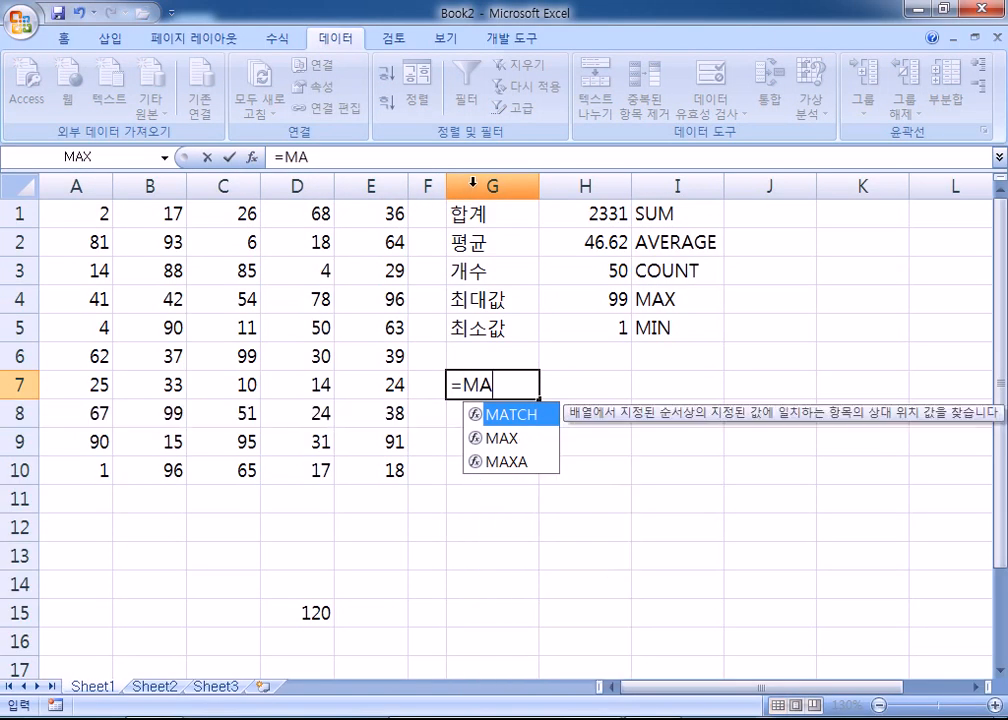
pyautogui.write('X(')
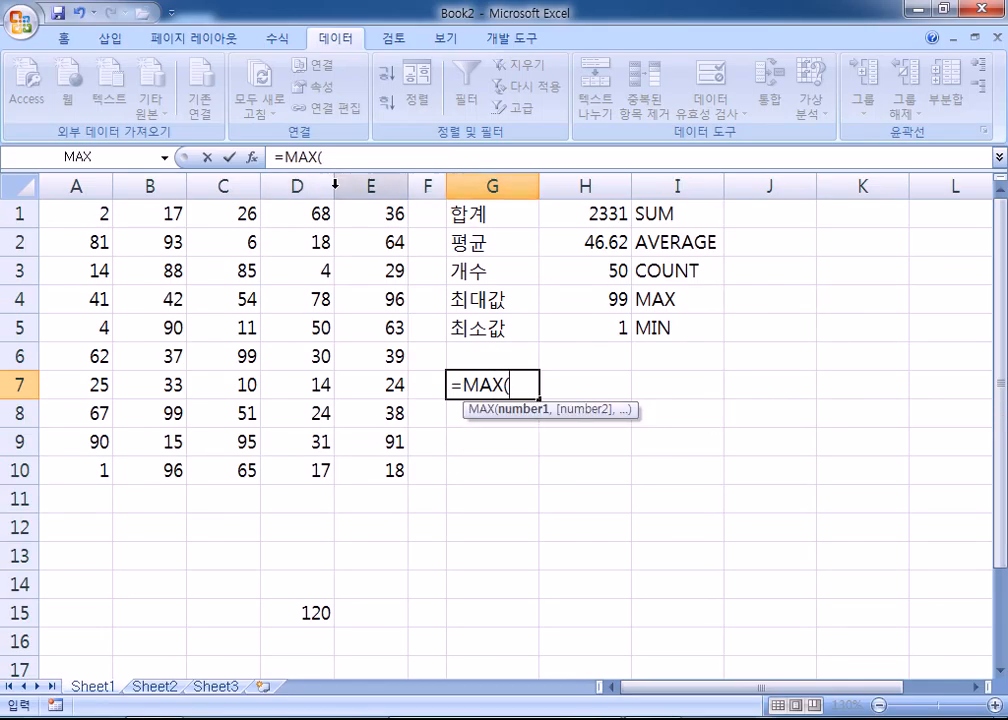
pyautogui.click(254, 160)
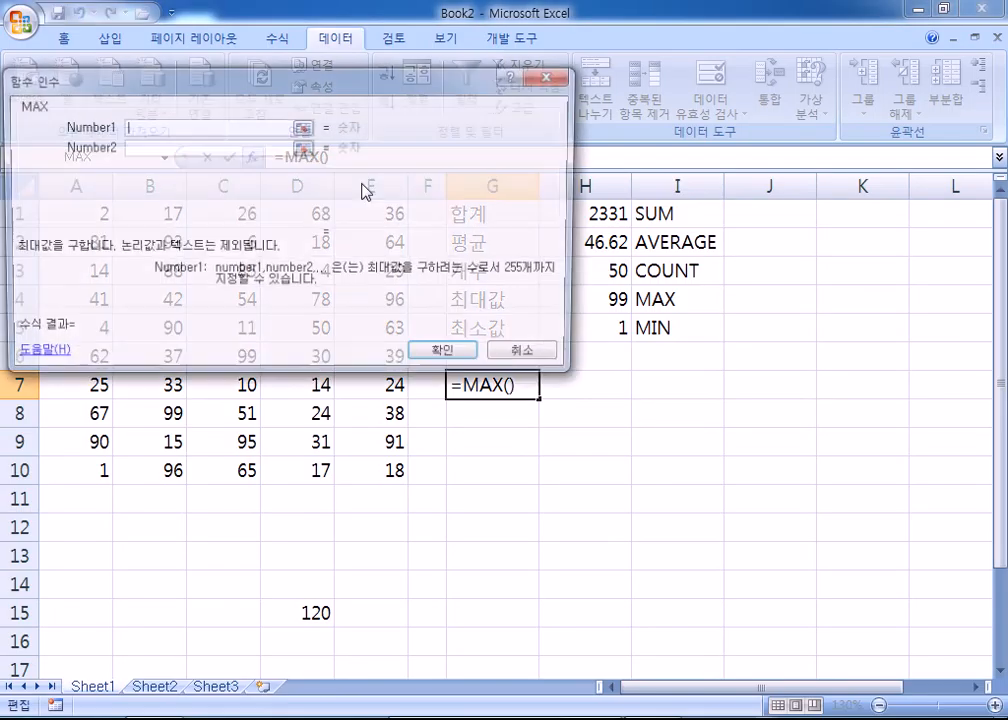
pyautogui.moveTo(266, 50); pyautogui.dragTo(842, 122)
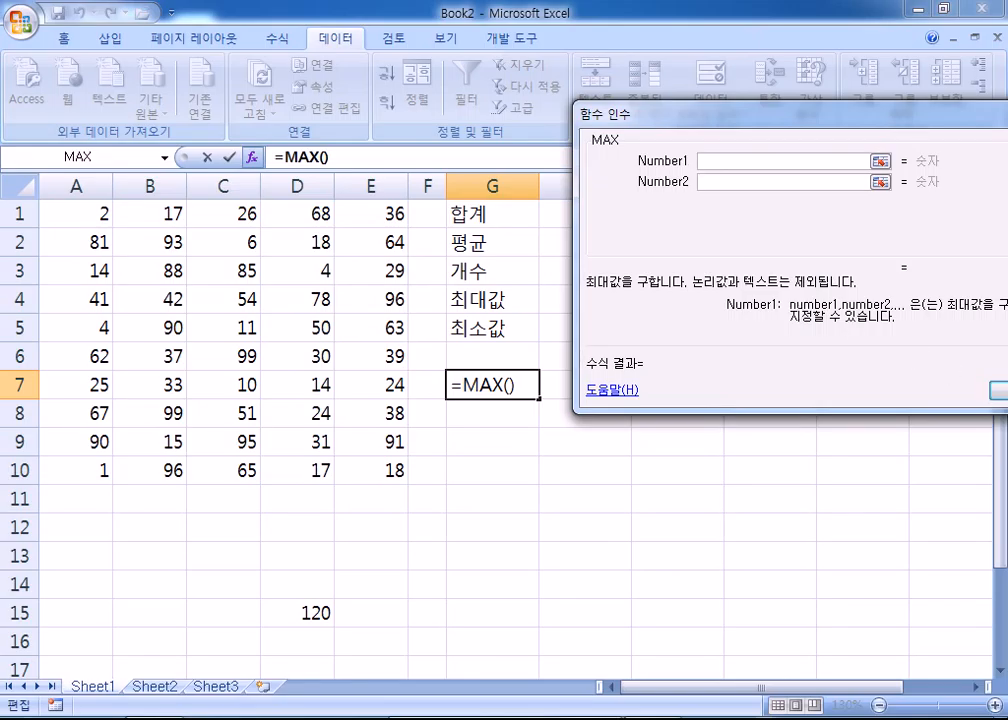
pyautogui.press('Escape')
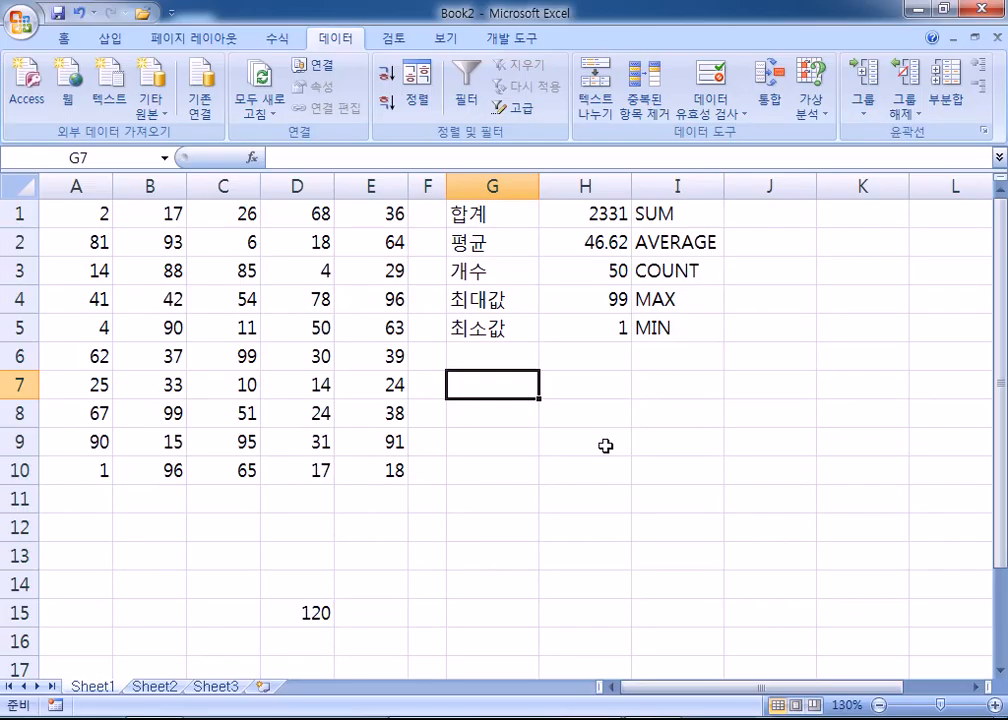
# Try out a SUM formula in G7 with the range C2:E7 as its argument.
pyautogui.write('=SUM(')
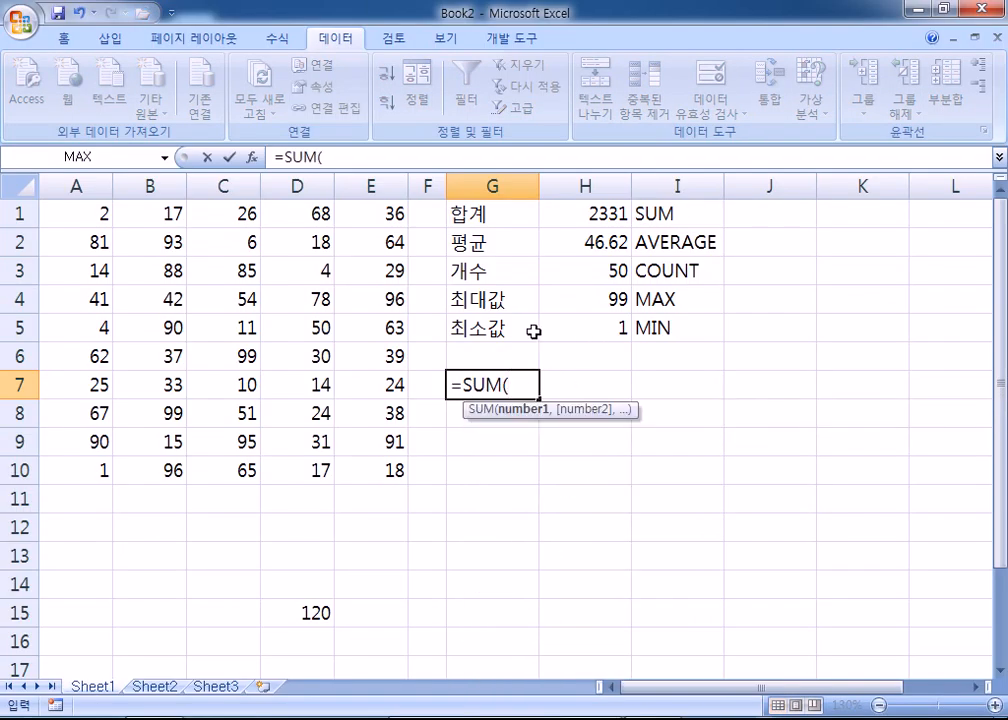
pyautogui.moveTo(225, 242); pyautogui.dragTo(370, 385)
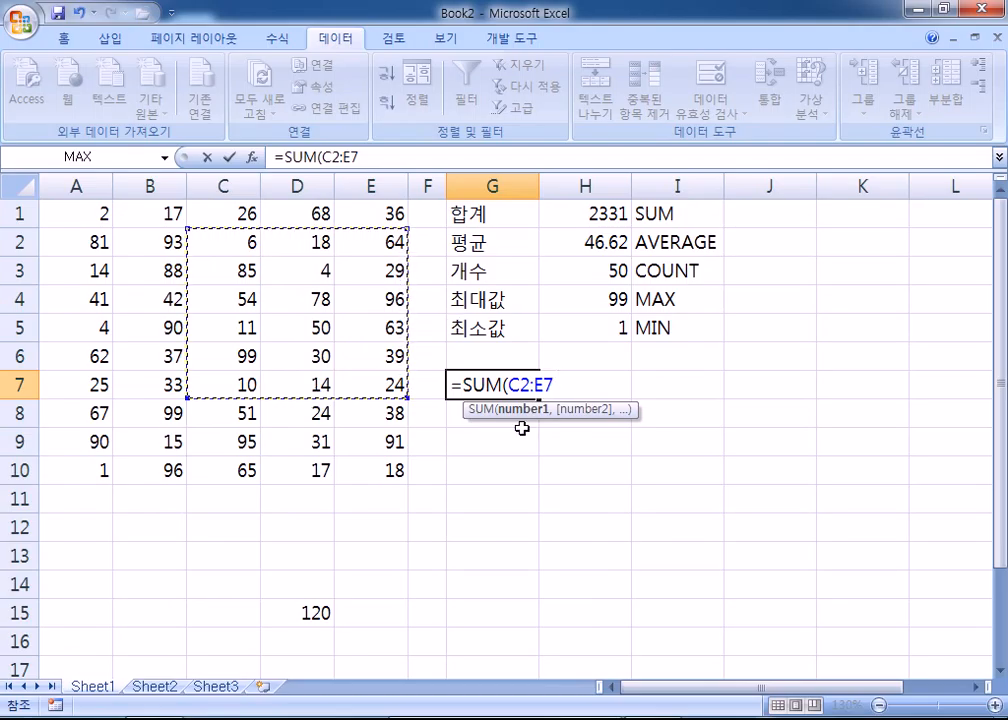
pyautogui.press('Escape')
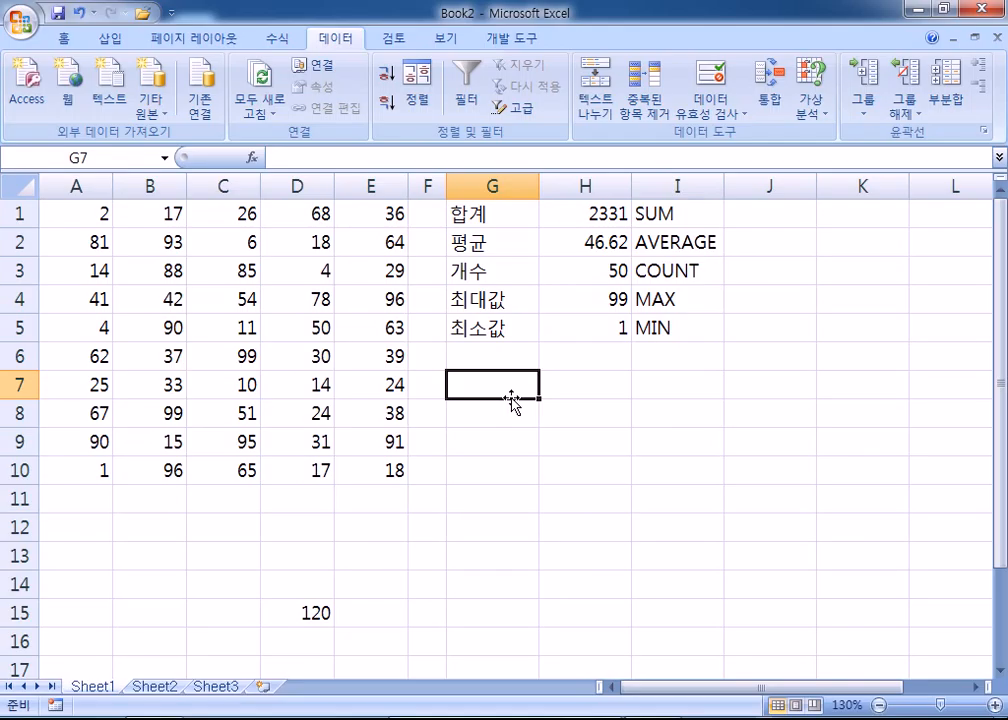
# Start a VLOOKUP formula in G7, examine the descriptions of its Table_array, Col_index_num and Range_lookup arguments, and cancel it.
pyautogui.write('=VLO')
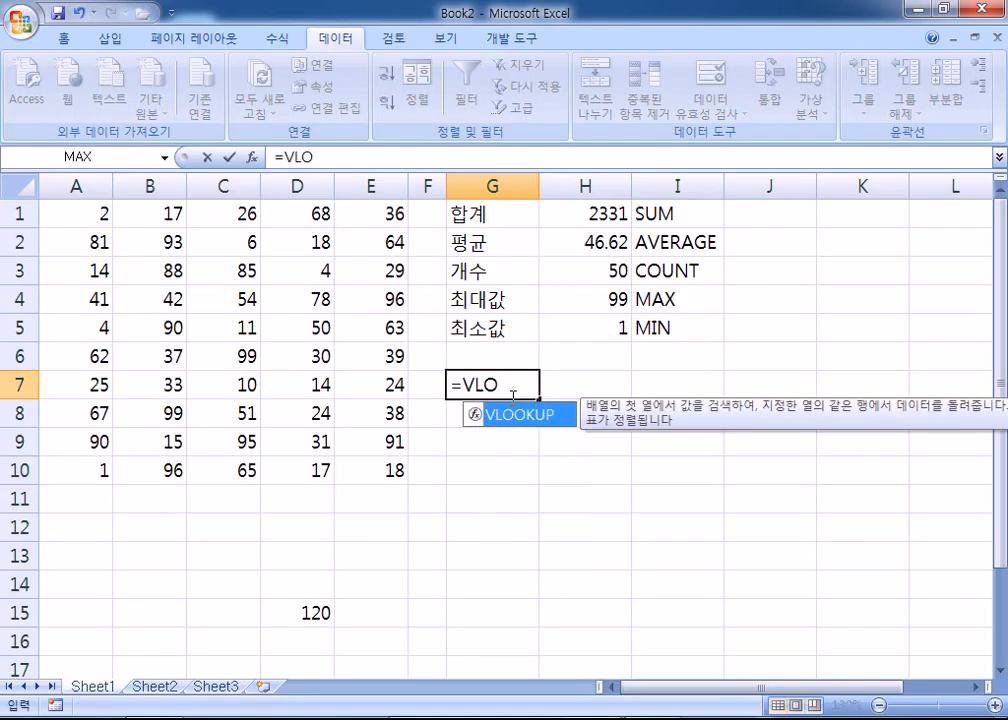
pyautogui.press('Tab')
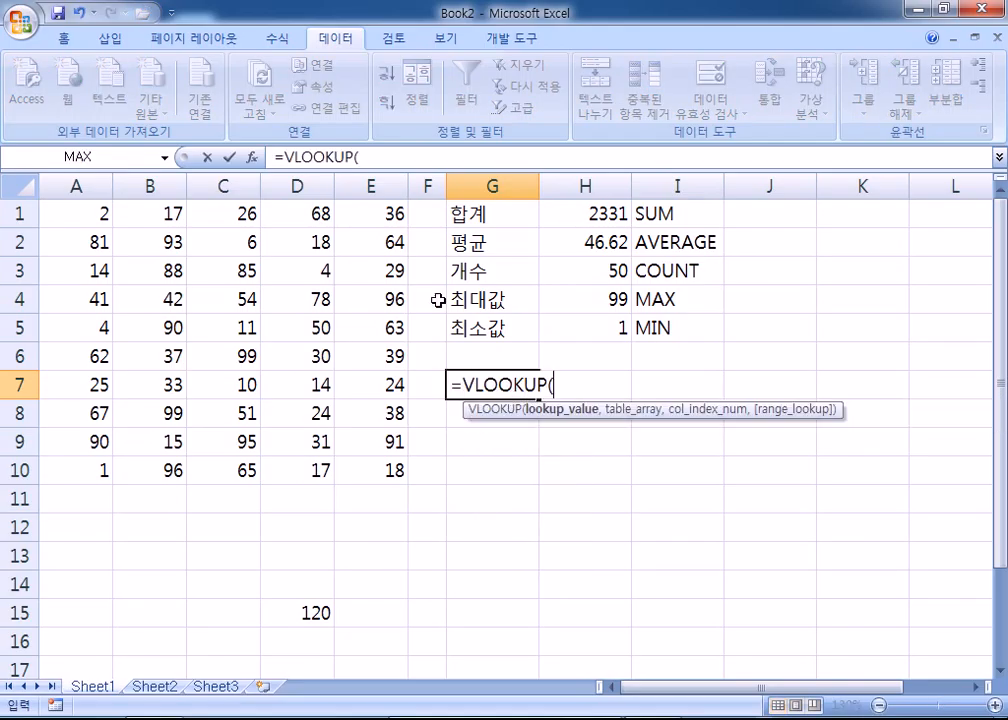
pyautogui.click(252, 157)
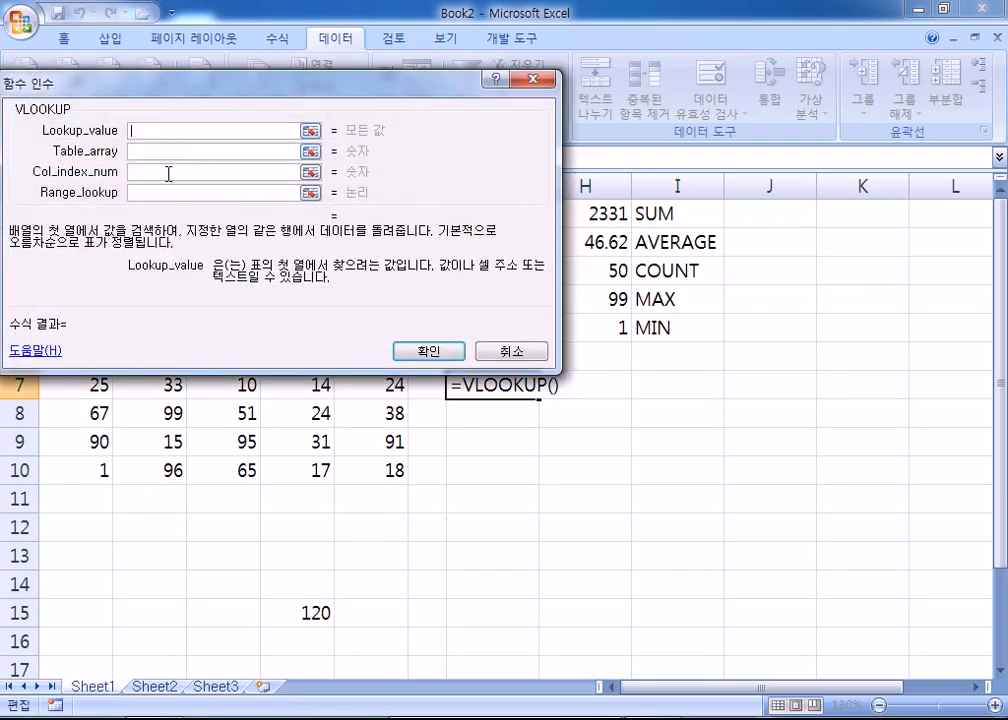
pyautogui.moveTo(212, 83); pyautogui.dragTo(630, 116)
pyautogui.click(564, 188)
pyautogui.click(563, 206)
pyautogui.click(564, 226)
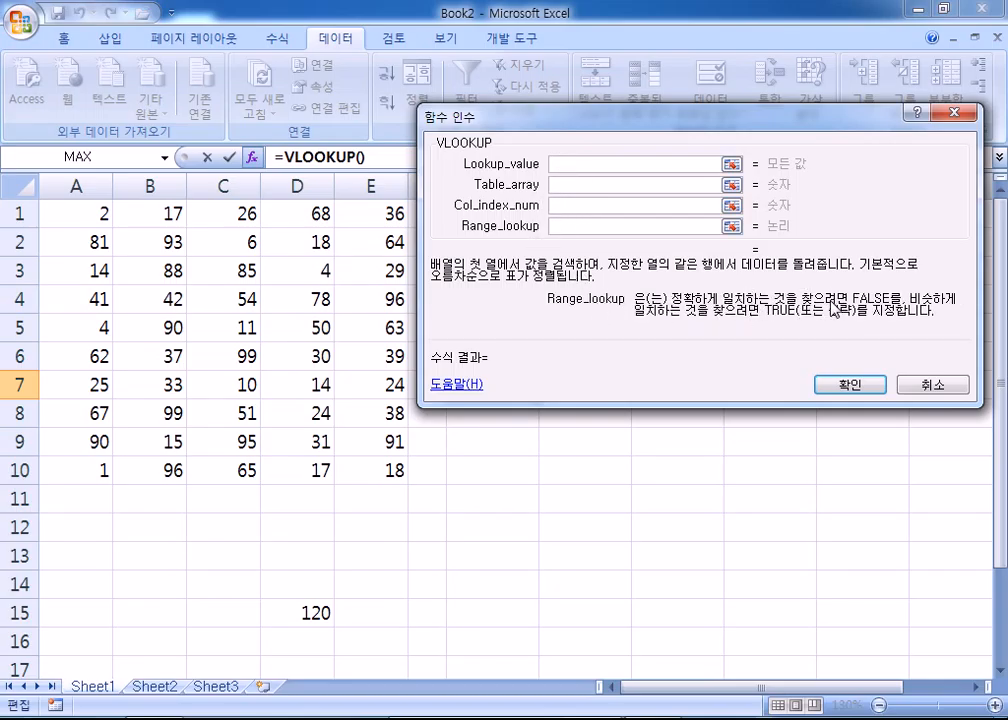
pyautogui.press('Escape')
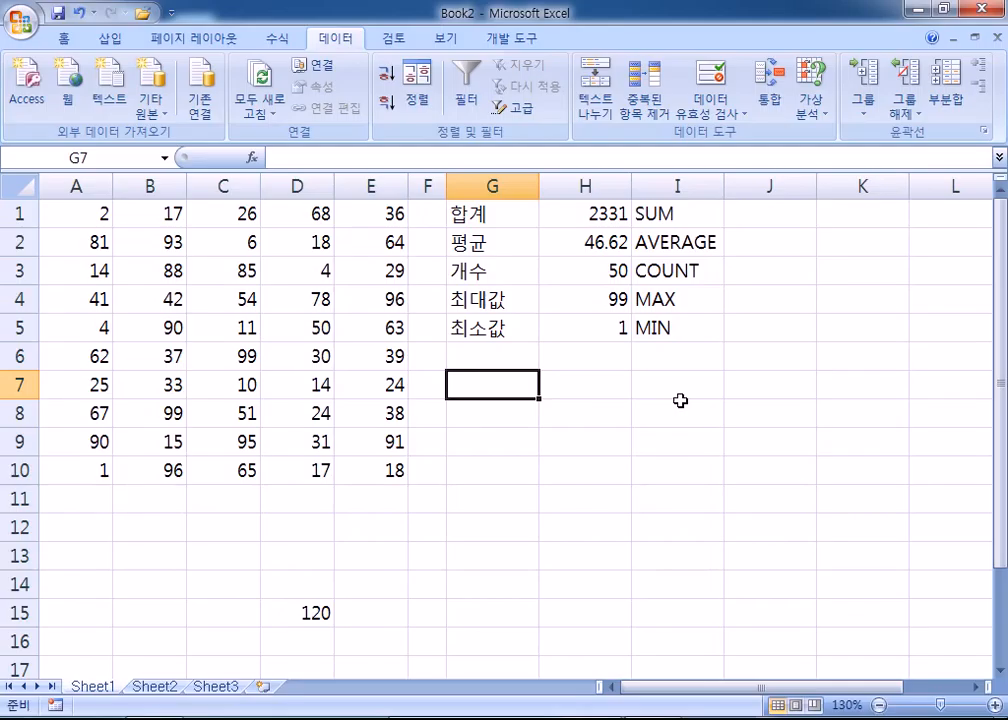